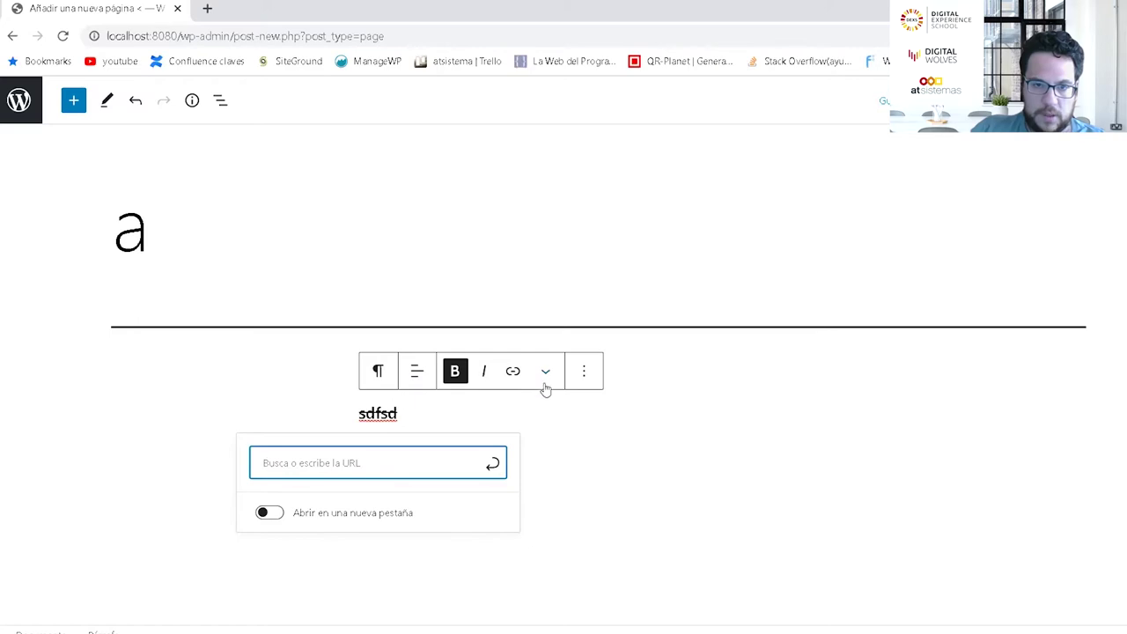
Step: Dismiss the link entry for "sdfsd" and display the paragraph block's additional settings
{"action": "left_click", "coordinate": [434, 486]}
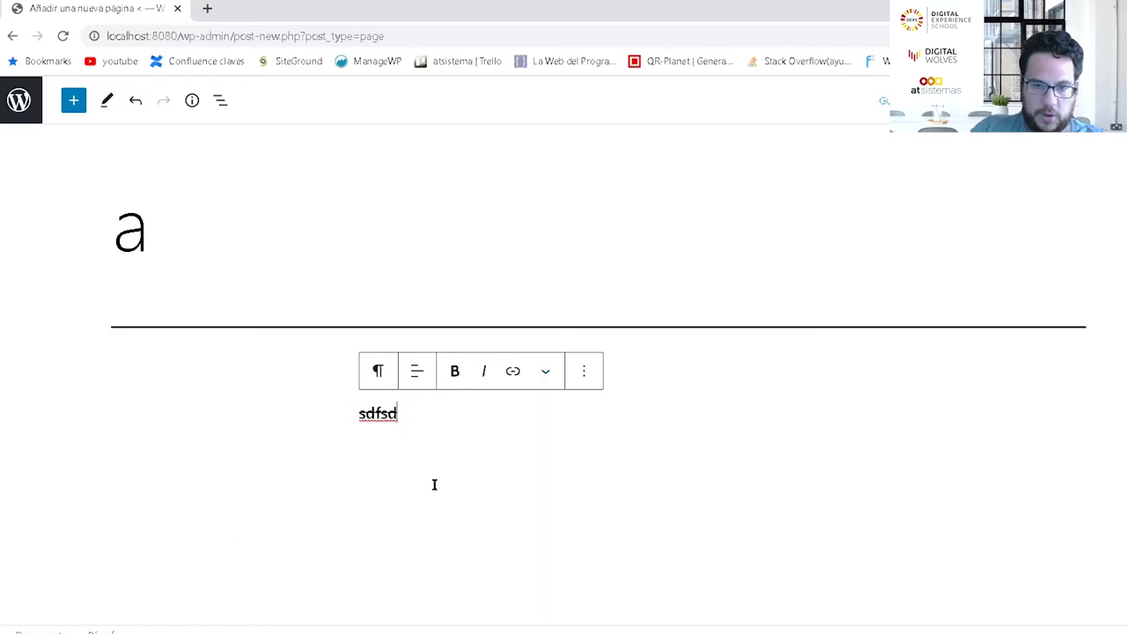
{"action": "left_click", "coordinate": [584, 374]}
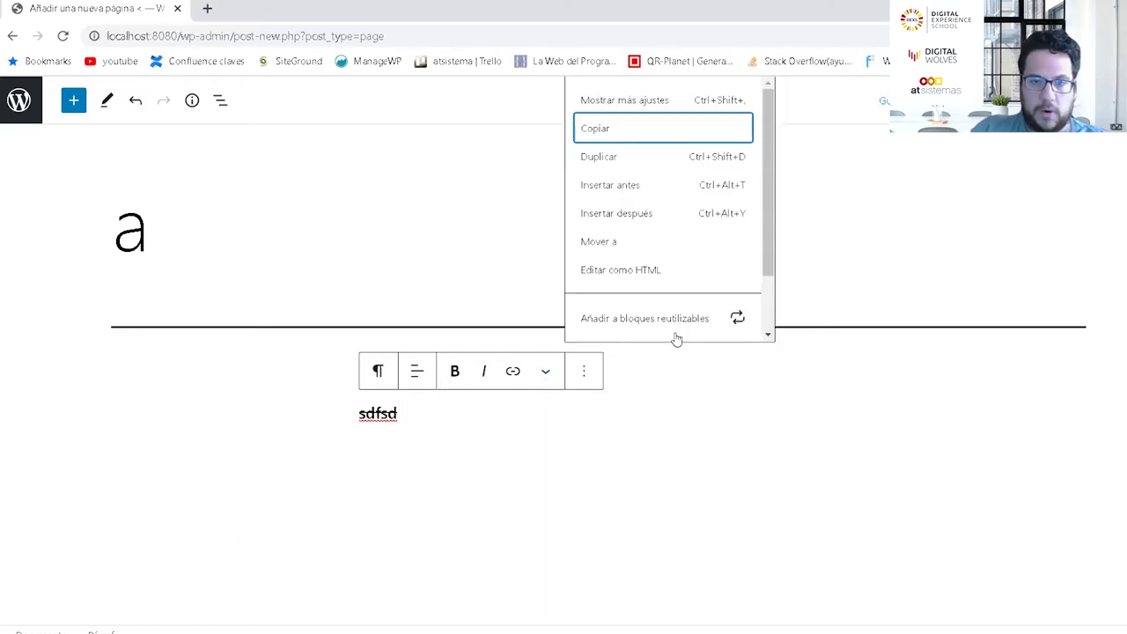
{"action": "left_click", "coordinate": [627, 100]}
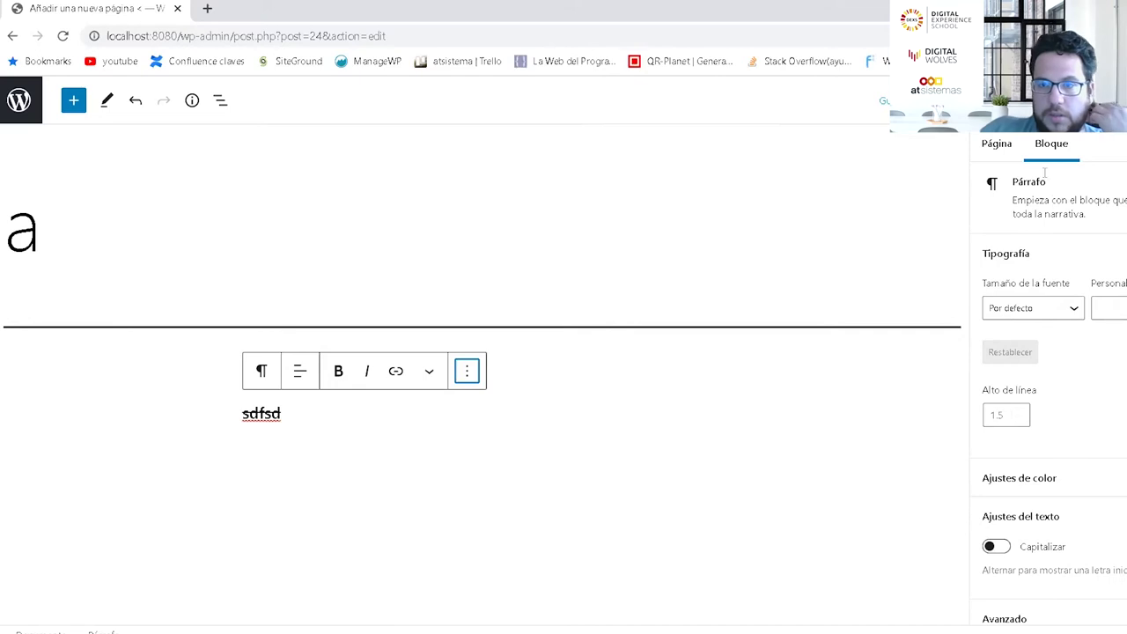
Step: Set the font size of the "sdfsd" paragraph to "Grande"
{"action": "scroll", "coordinate": [1049, 355], "scroll_direction": "down", "scroll_amount": 1}
{"action": "left_click", "coordinate": [1026, 398]}
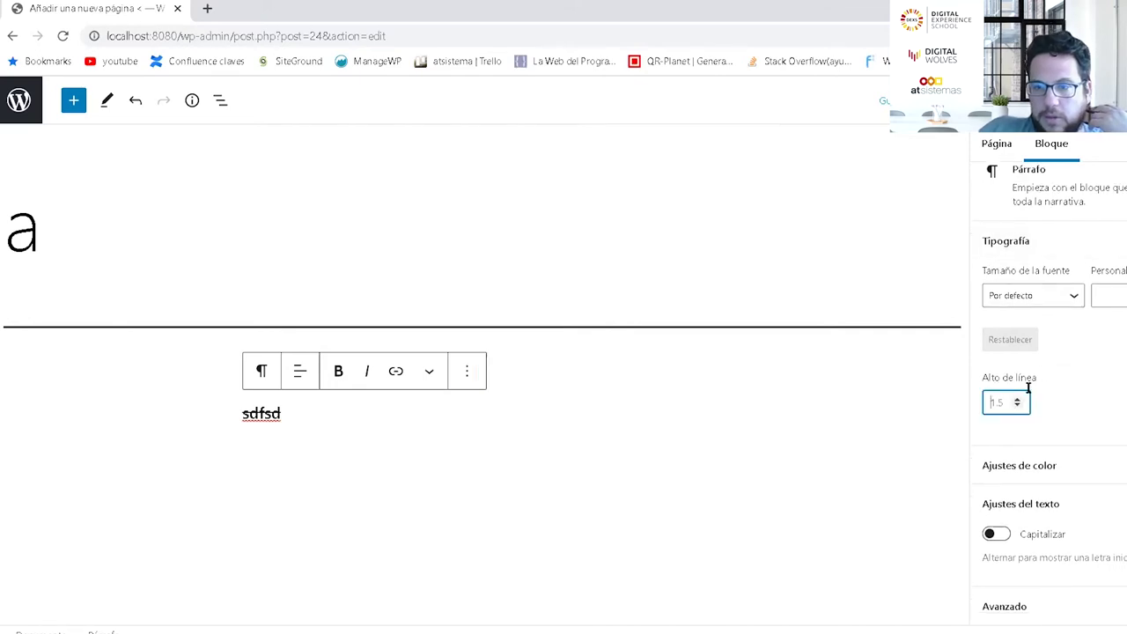
{"action": "left_click", "coordinate": [1053, 301]}
{"action": "left_click", "coordinate": [1039, 371]}
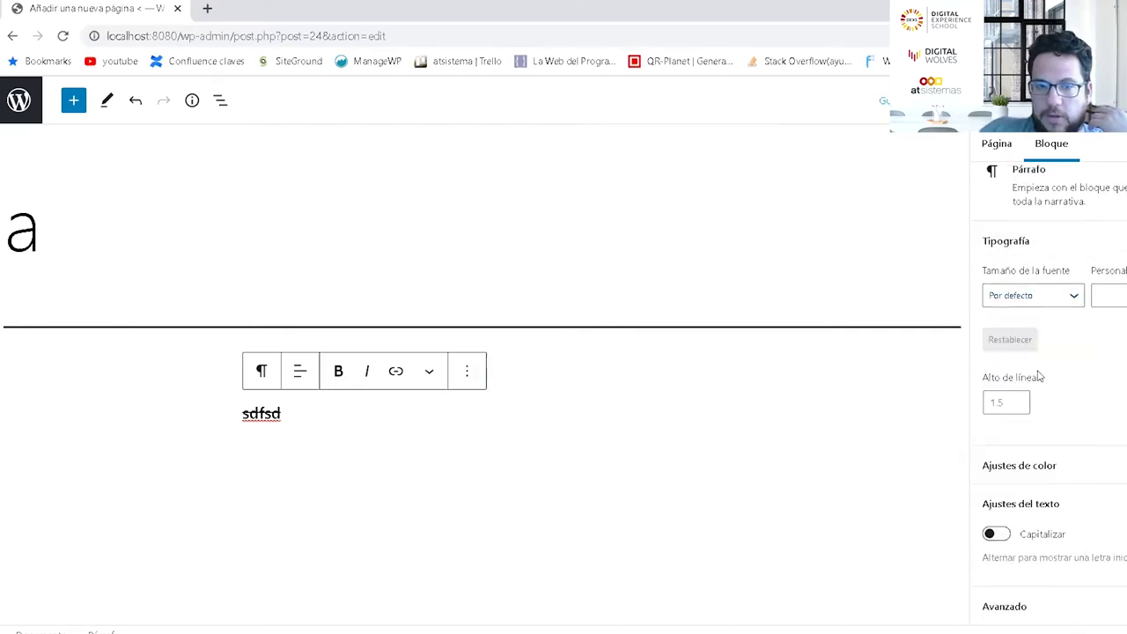
{"action": "left_click", "coordinate": [1037, 302]}
{"action": "left_click", "coordinate": [1017, 520]}
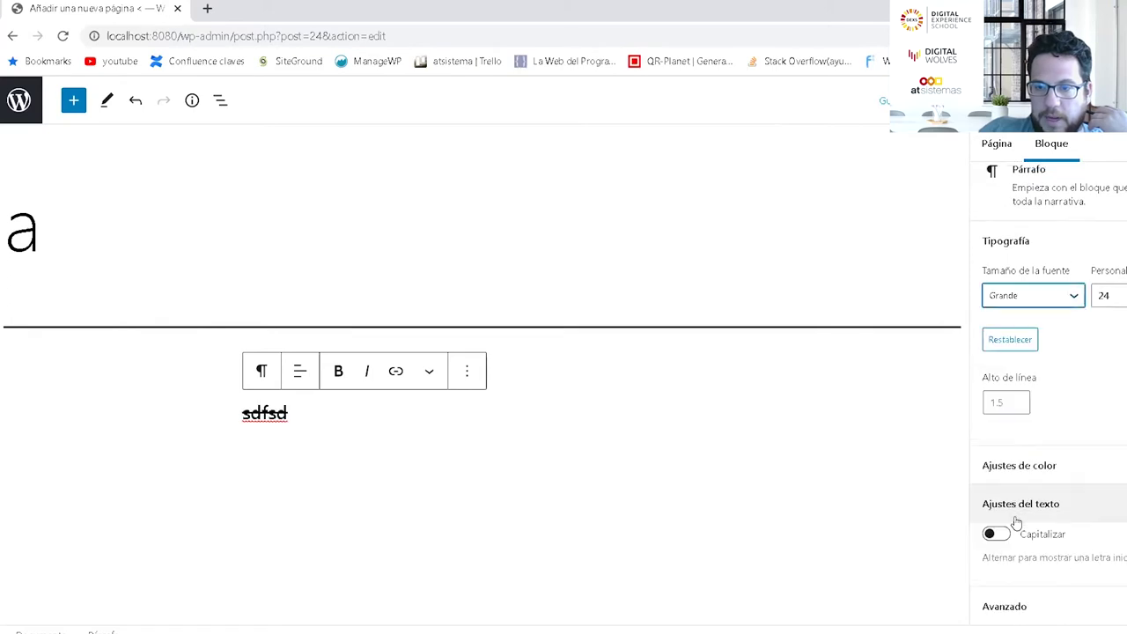
Step: Expand the paragraph's advanced settings to examine the HTML anchor and additional CSS classes fields
{"action": "scroll", "coordinate": [1029, 522], "scroll_direction": "up", "scroll_amount": 1}
{"action": "left_click", "coordinate": [1049, 617]}
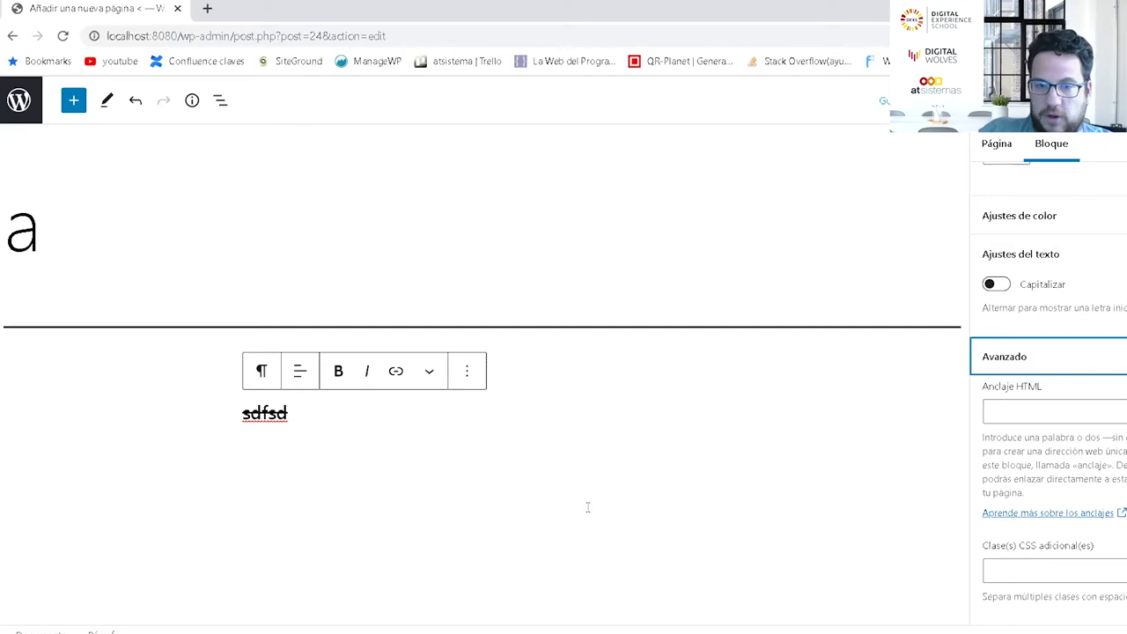
{"action": "left_click", "coordinate": [1105, 568]}
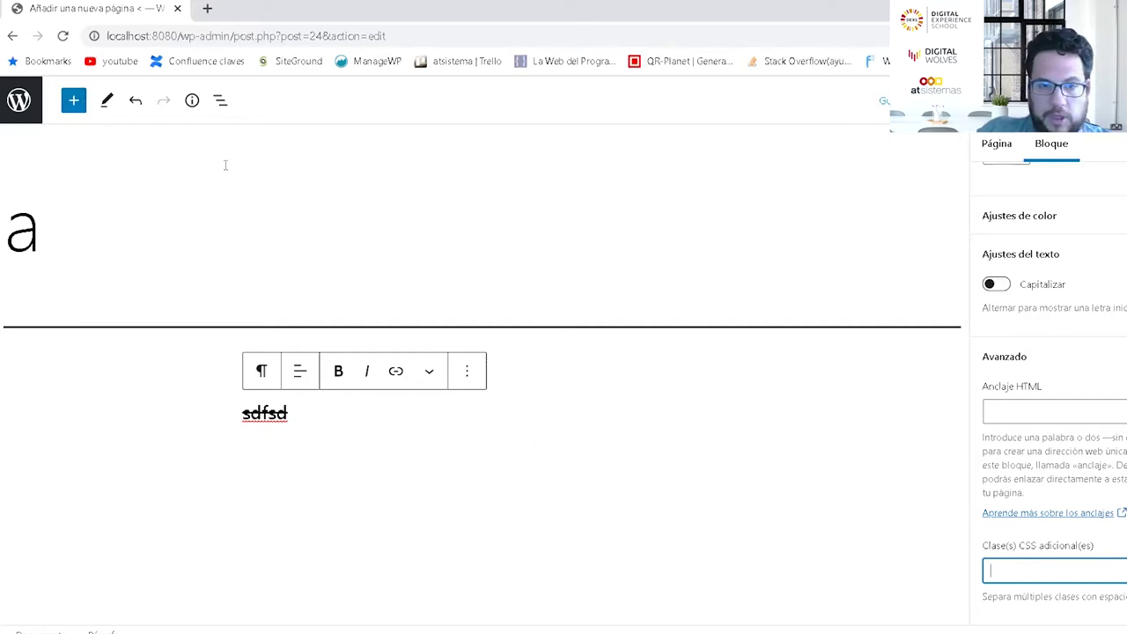
Step: Insert a list block below the "sdfsd" paragraph with "jjj" as its first item
{"action": "left_click", "coordinate": [73, 100]}
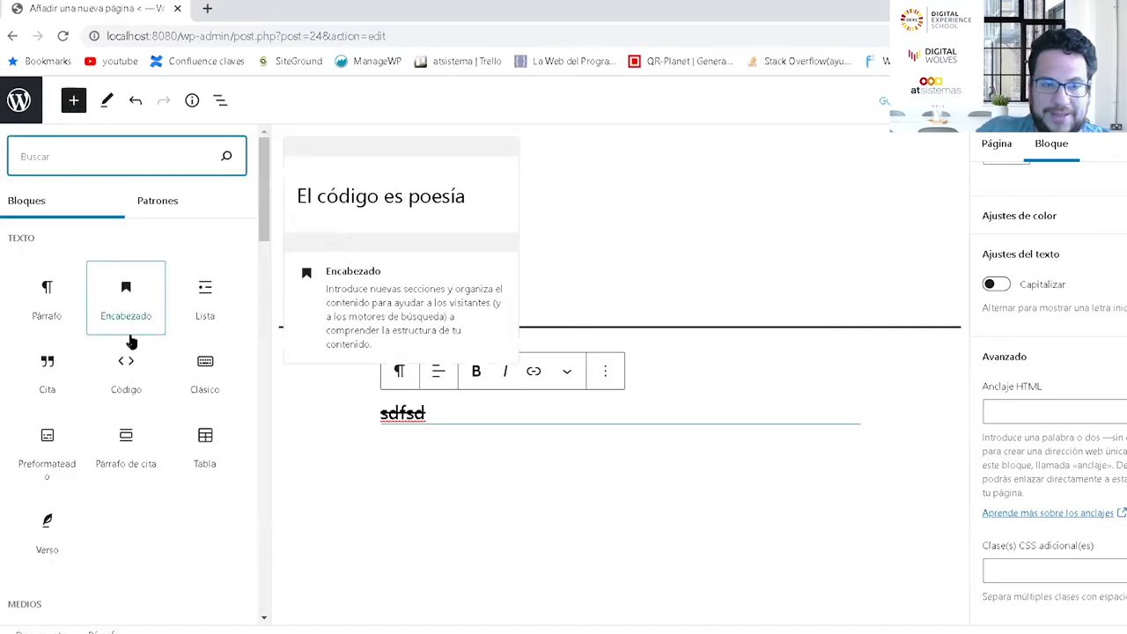
{"action": "left_click", "coordinate": [222, 314]}
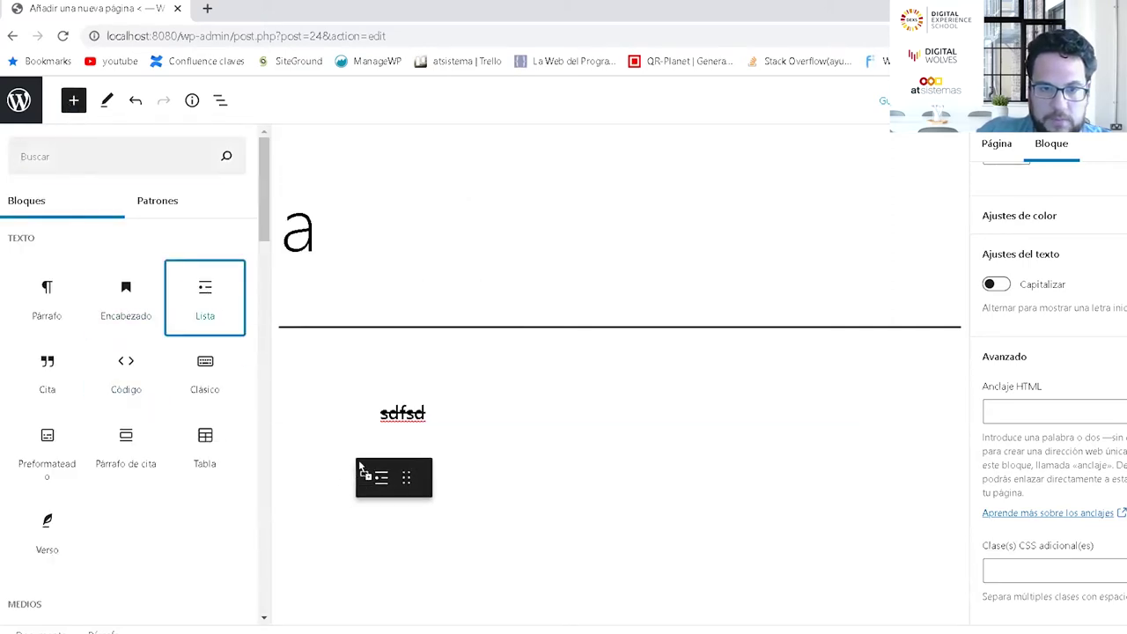
{"action": "key", "text": "BackSpace"}
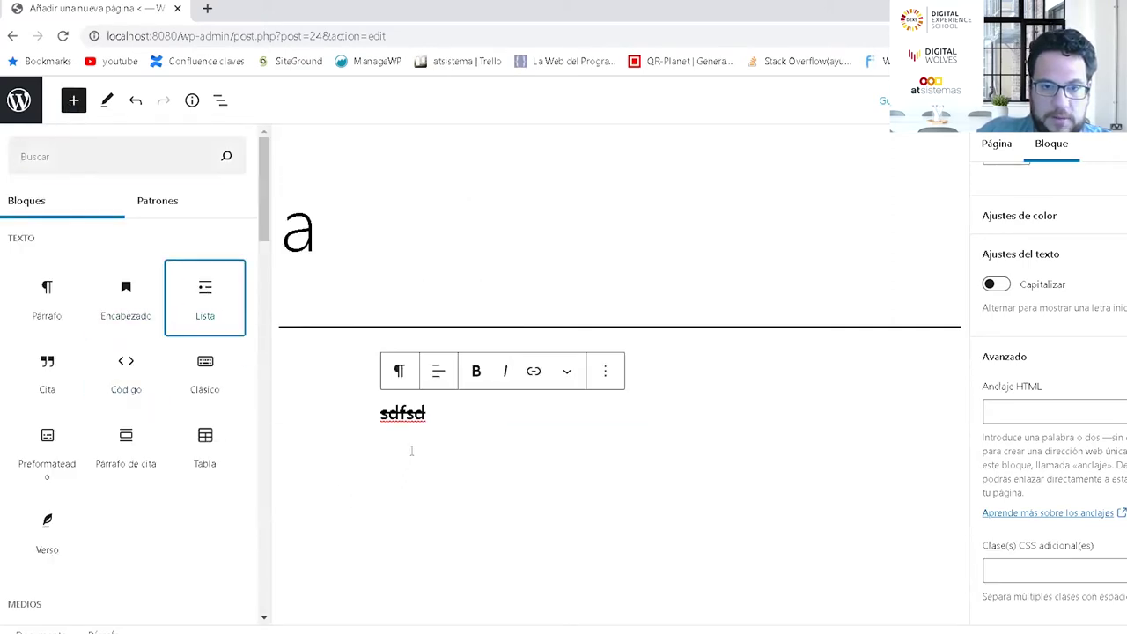
{"action": "left_click", "coordinate": [190, 299]}
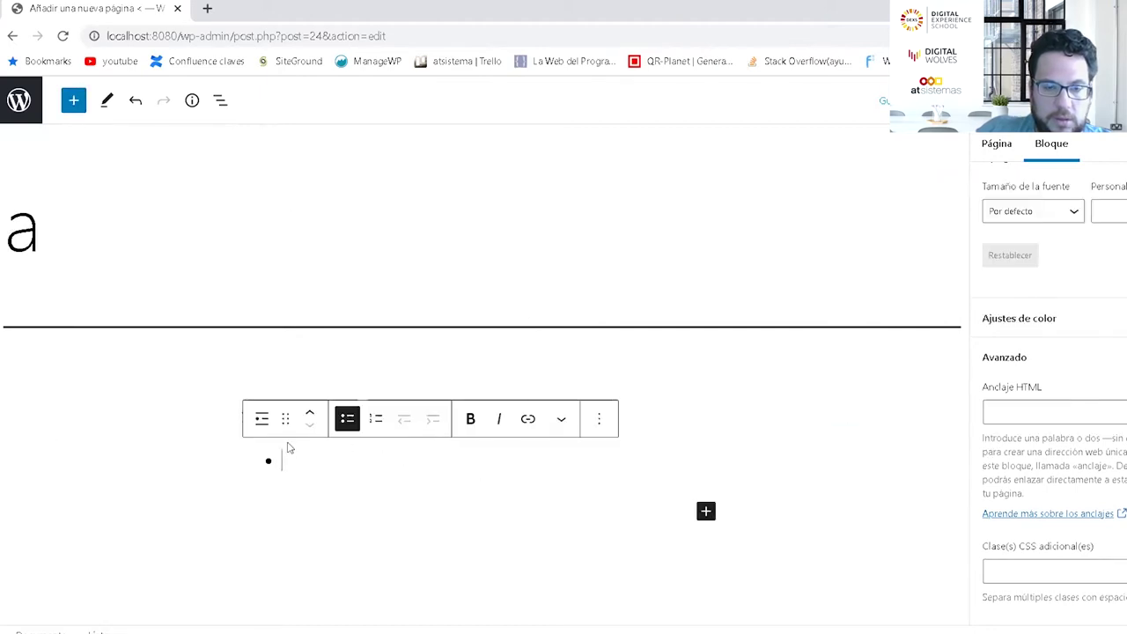
{"action": "type", "text": "jjj"}
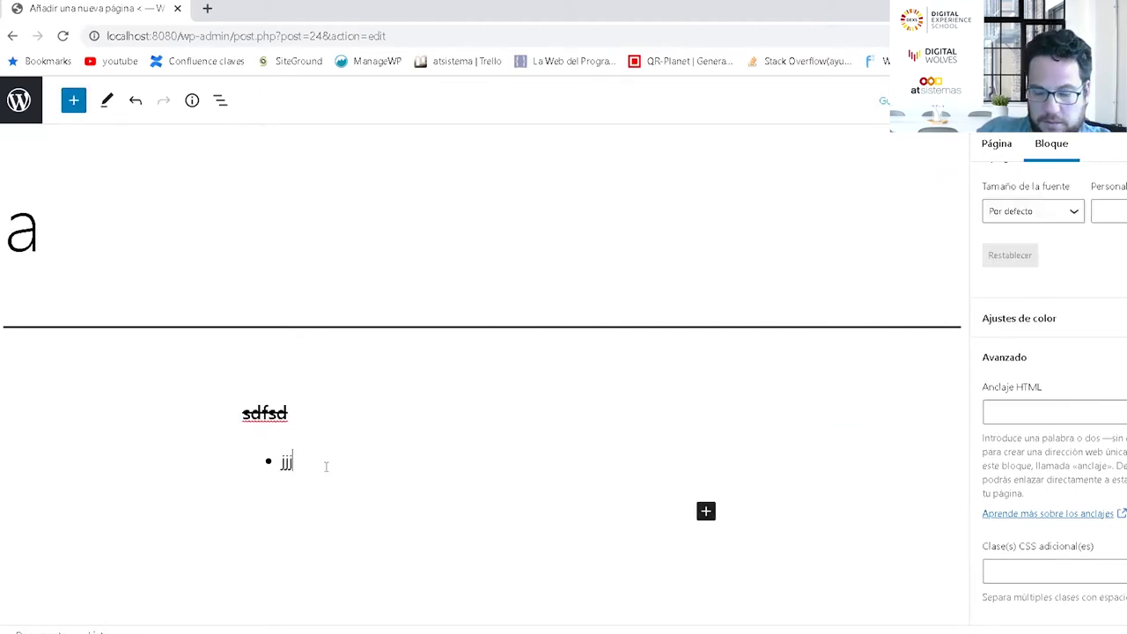
Step: End the list after the "jjj" item and add empty paragraphs below it
{"action": "key", "text": "Return"}
{"action": "key", "text": "Return"}
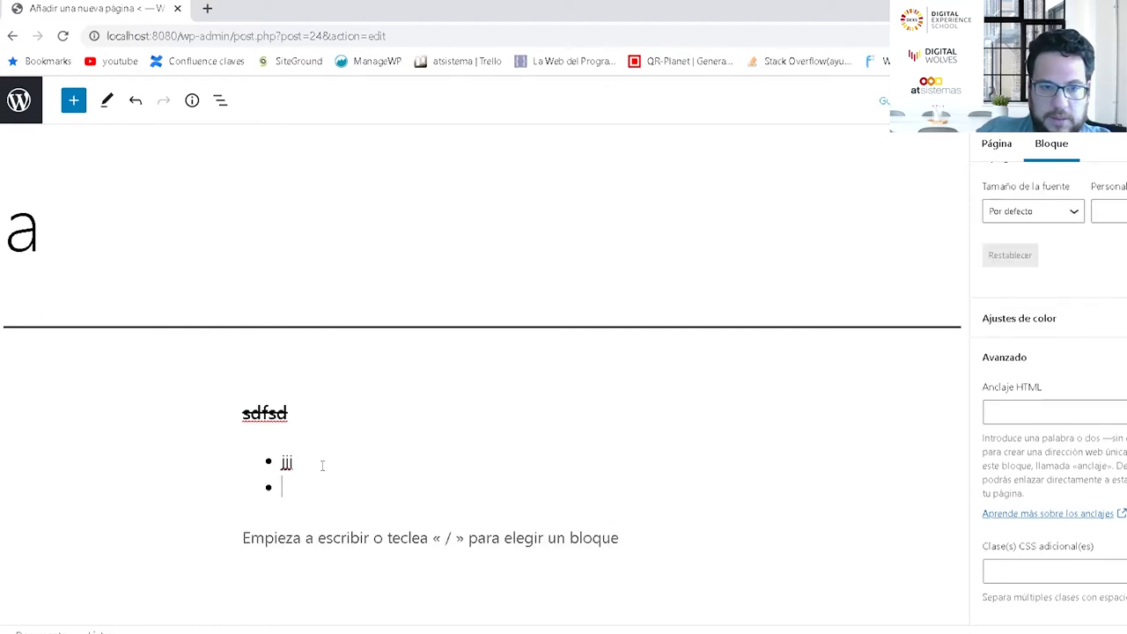
{"action": "key", "text": "Return"}
{"action": "left_click", "coordinate": [322, 469]}
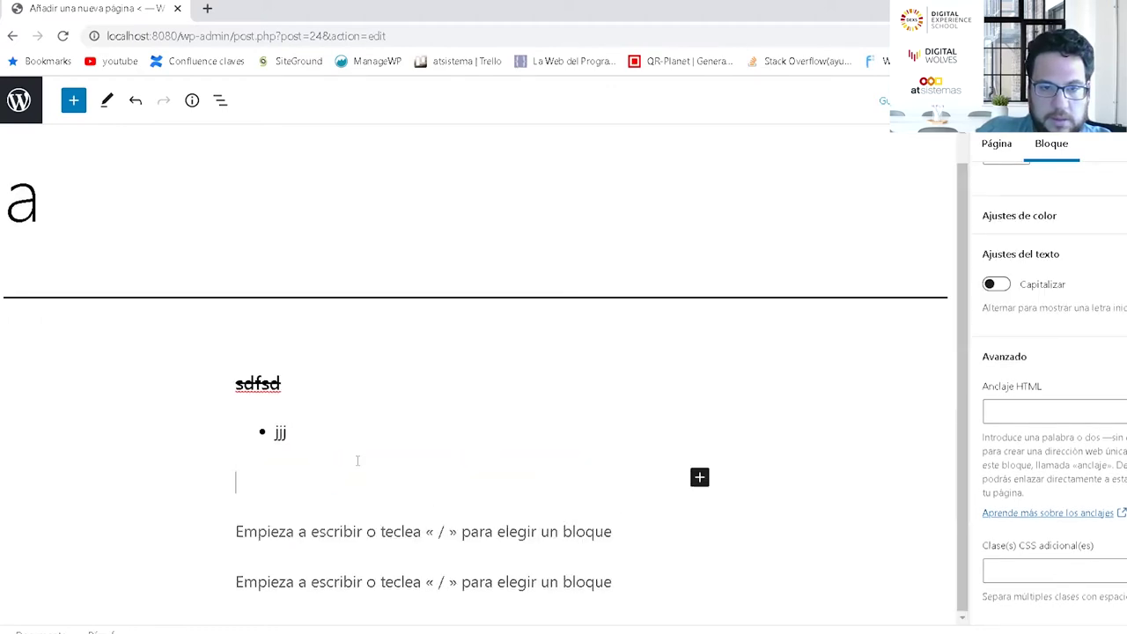
Step: Insert a table with 3 columns and 2 rows among the empty paragraphs below the list
{"action": "left_click", "coordinate": [73, 104]}
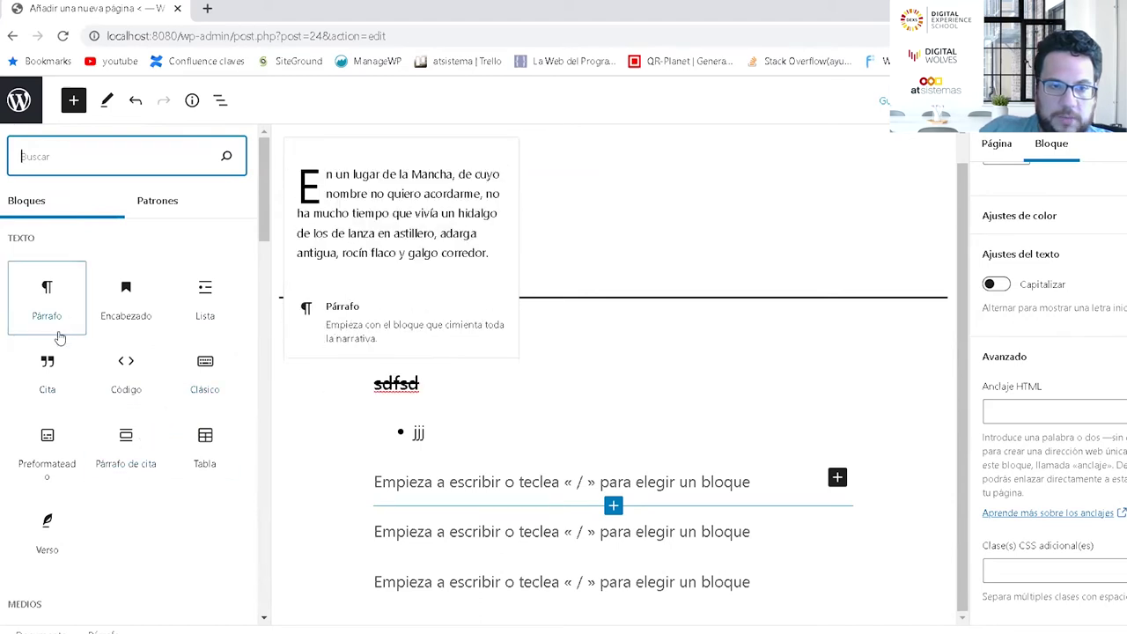
{"action": "scroll", "coordinate": [212, 457], "scroll_direction": "down", "scroll_amount": 2}
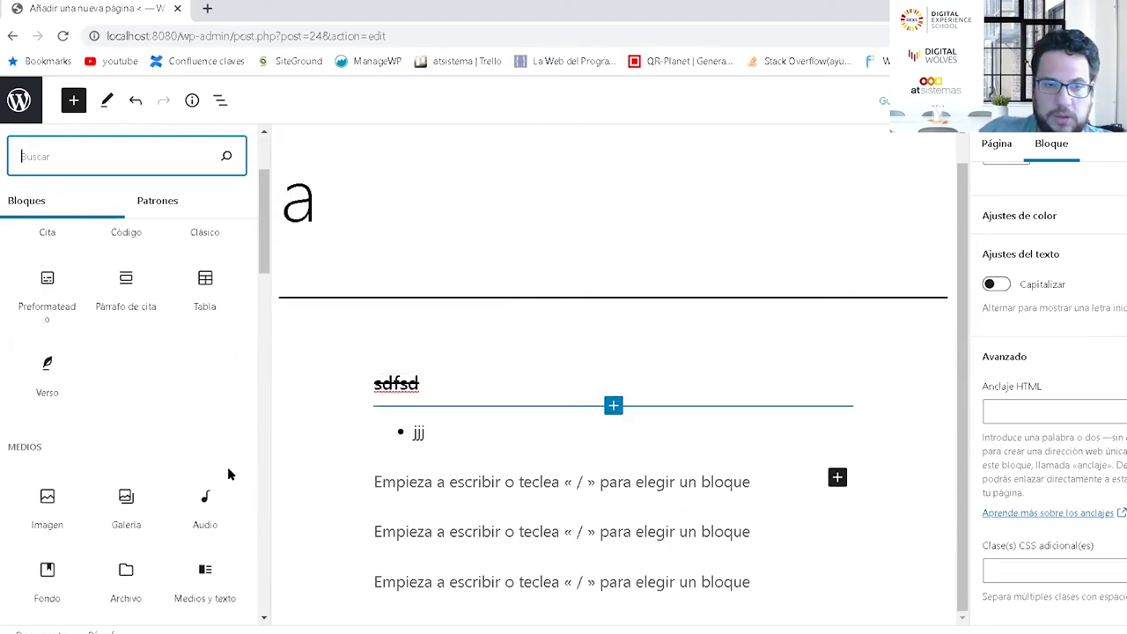
{"action": "left_click_drag", "start_coordinate": [204, 282], "coordinate": [370, 546]}
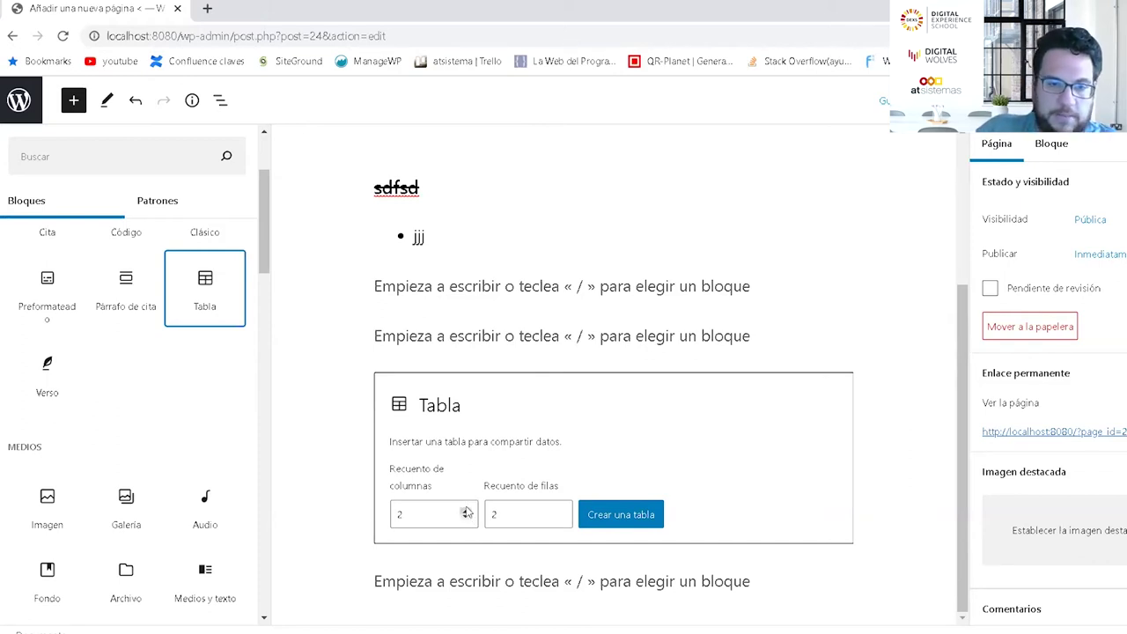
{"action": "left_click", "coordinate": [466, 509]}
{"action": "left_click", "coordinate": [516, 516]}
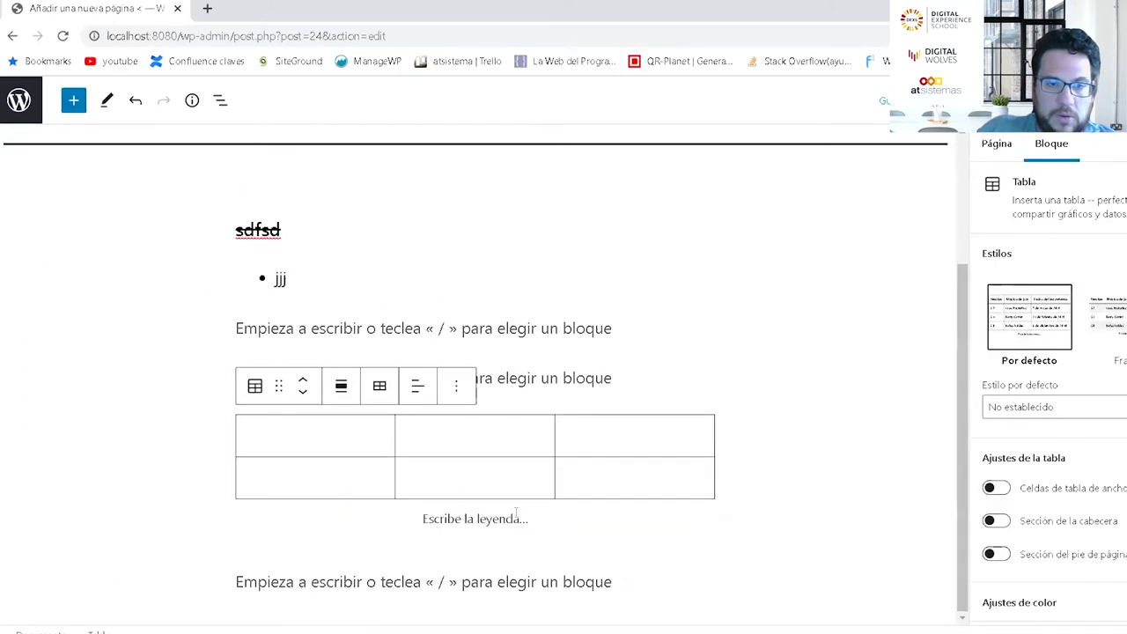
Step: Try the alternative table style and return the table to the "Por defecto" style
{"action": "left_click", "coordinate": [446, 439]}
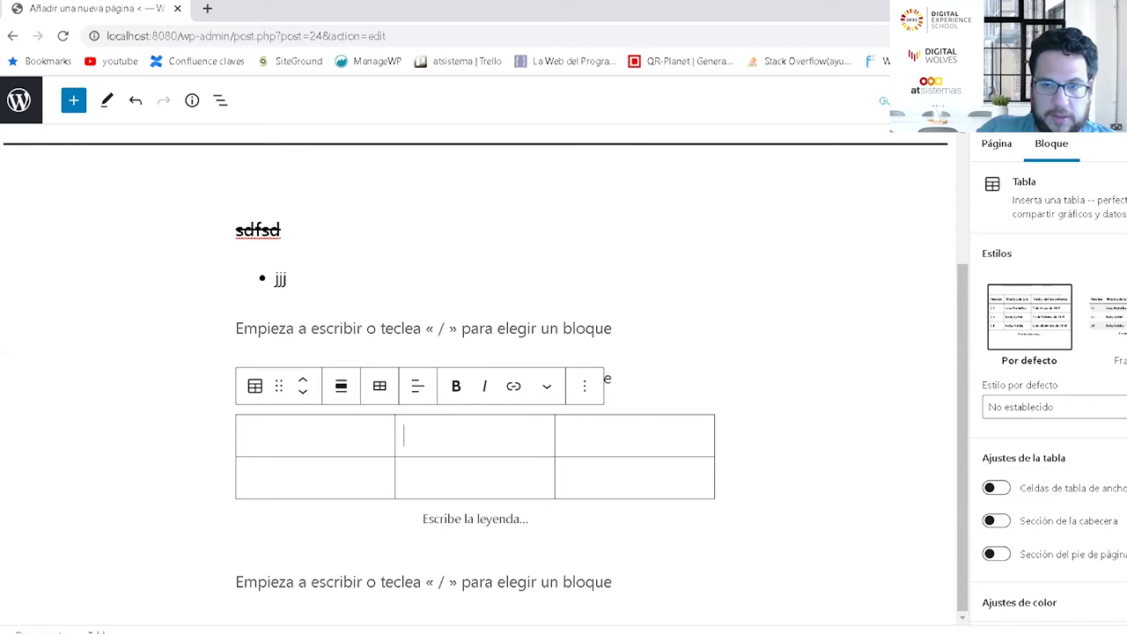
{"action": "left_click", "coordinate": [1114, 328]}
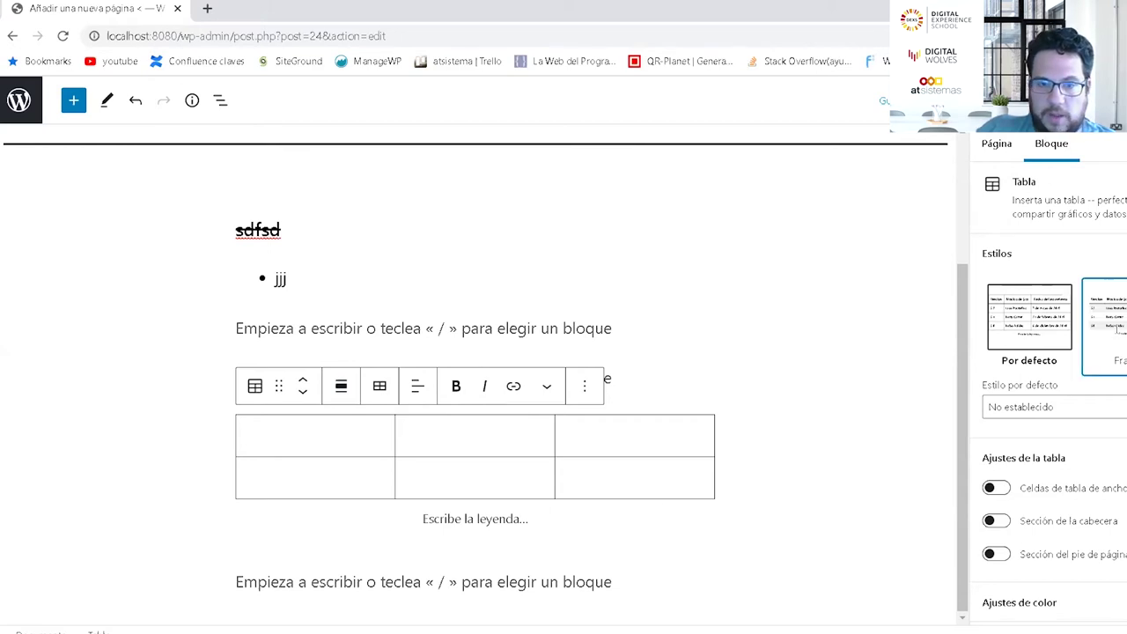
{"action": "left_click", "coordinate": [1071, 324]}
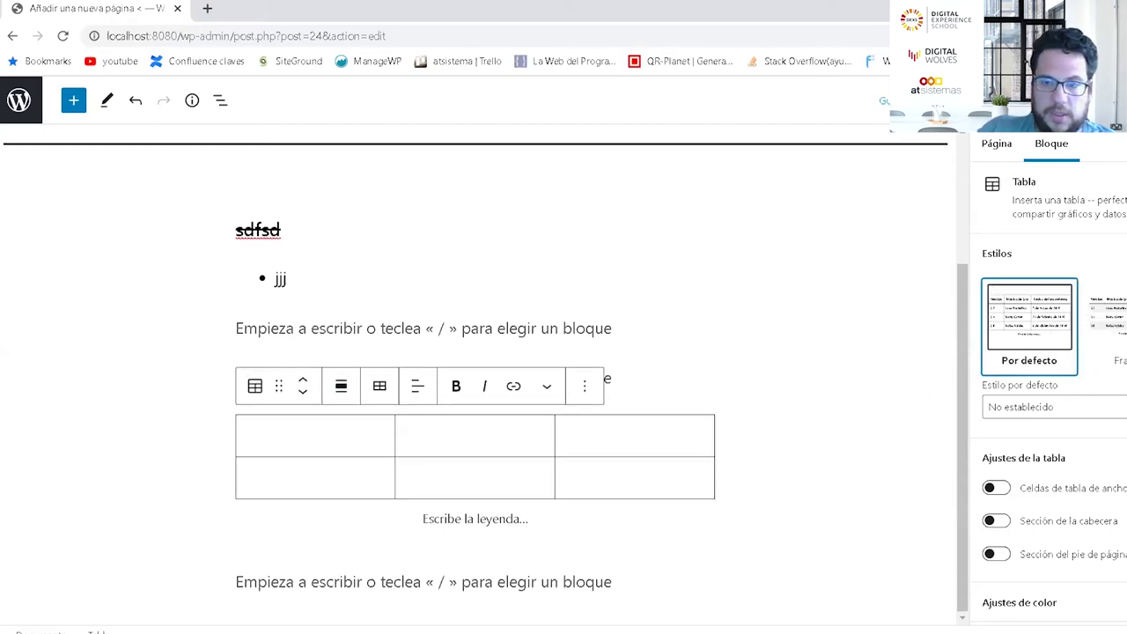
Step: Give the table a light green background color
{"action": "scroll", "coordinate": [1048, 352], "scroll_direction": "down", "scroll_amount": 1}
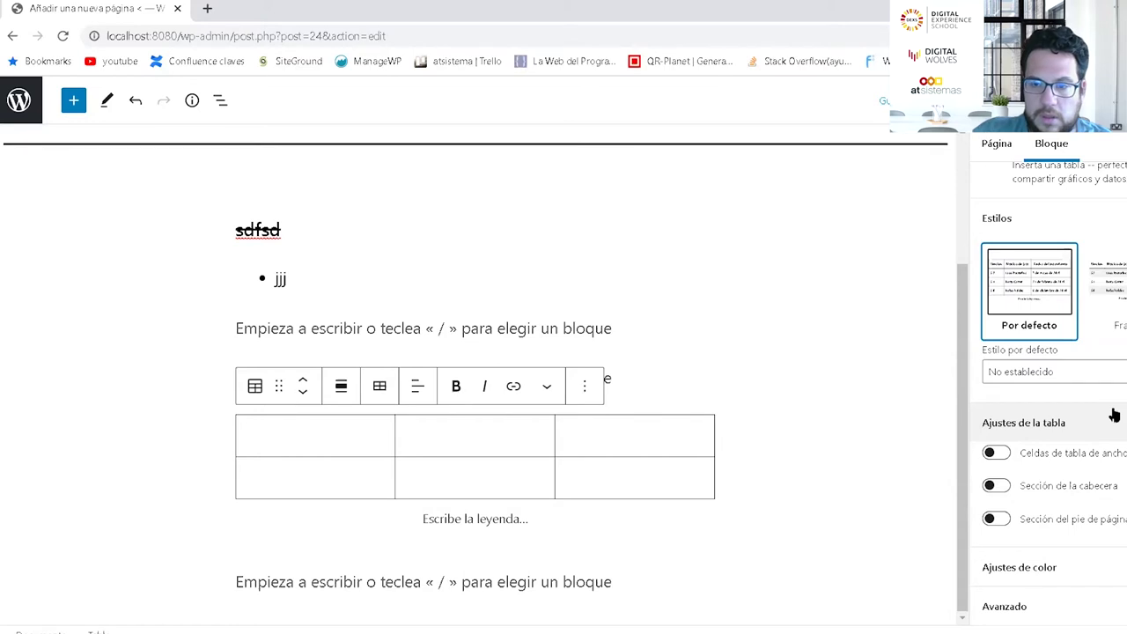
{"action": "left_click", "coordinate": [1093, 581]}
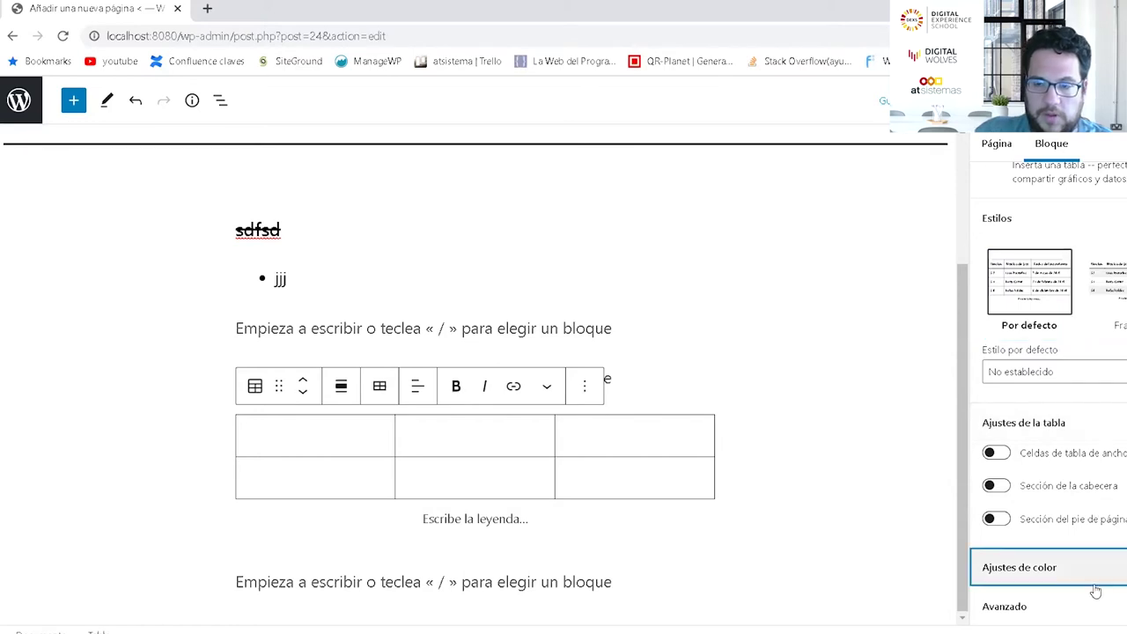
{"action": "left_click", "coordinate": [1028, 525]}
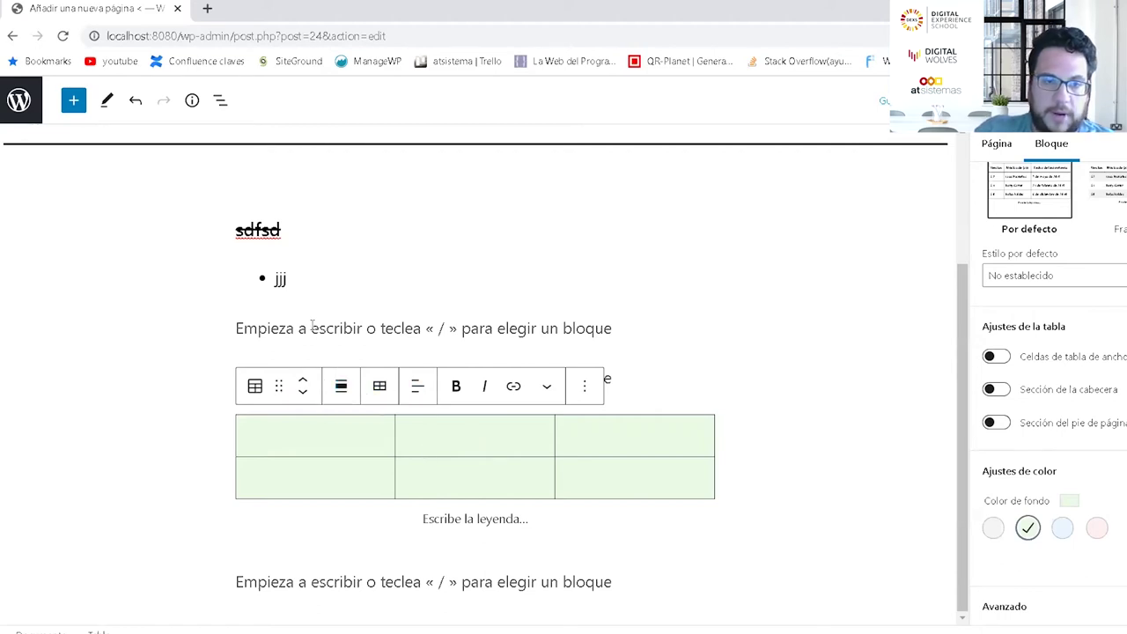
Step: Try "Ancho completo" and "Alineación centrada" on the table, and settle on the "Ancho amplio" alignment
{"action": "left_click", "coordinate": [342, 387]}
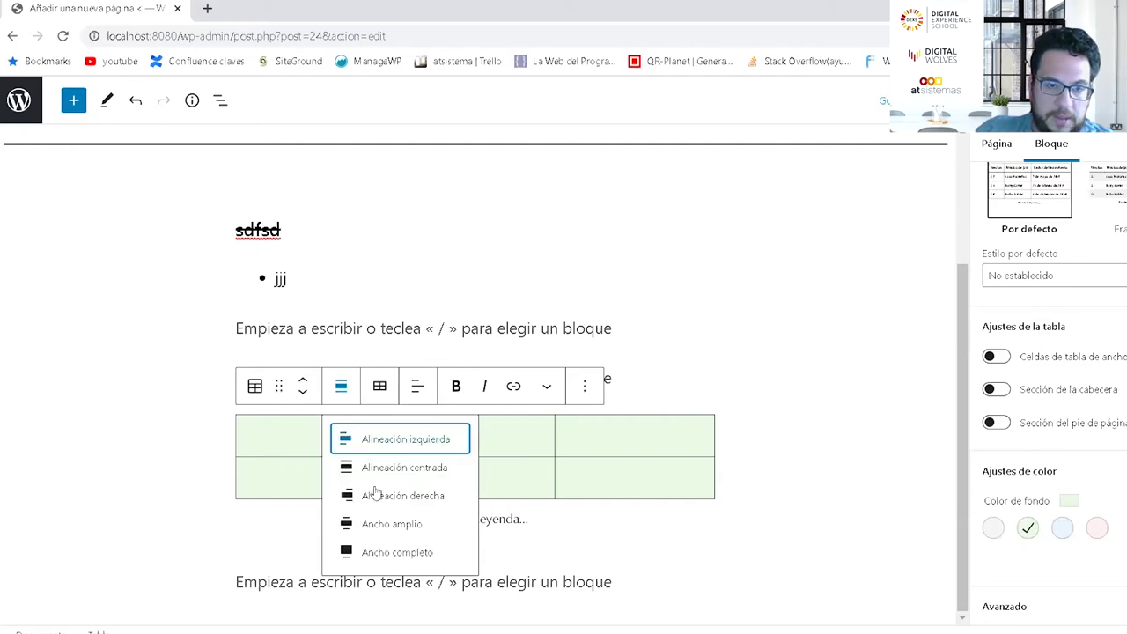
{"action": "left_click", "coordinate": [381, 554]}
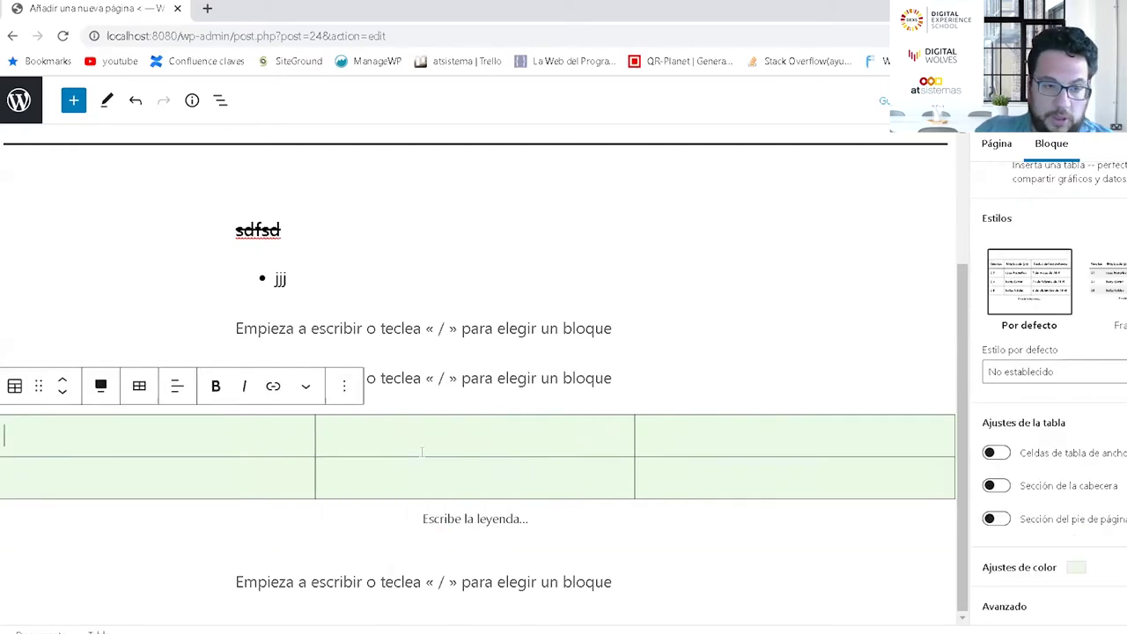
{"action": "left_click", "coordinate": [100, 387]}
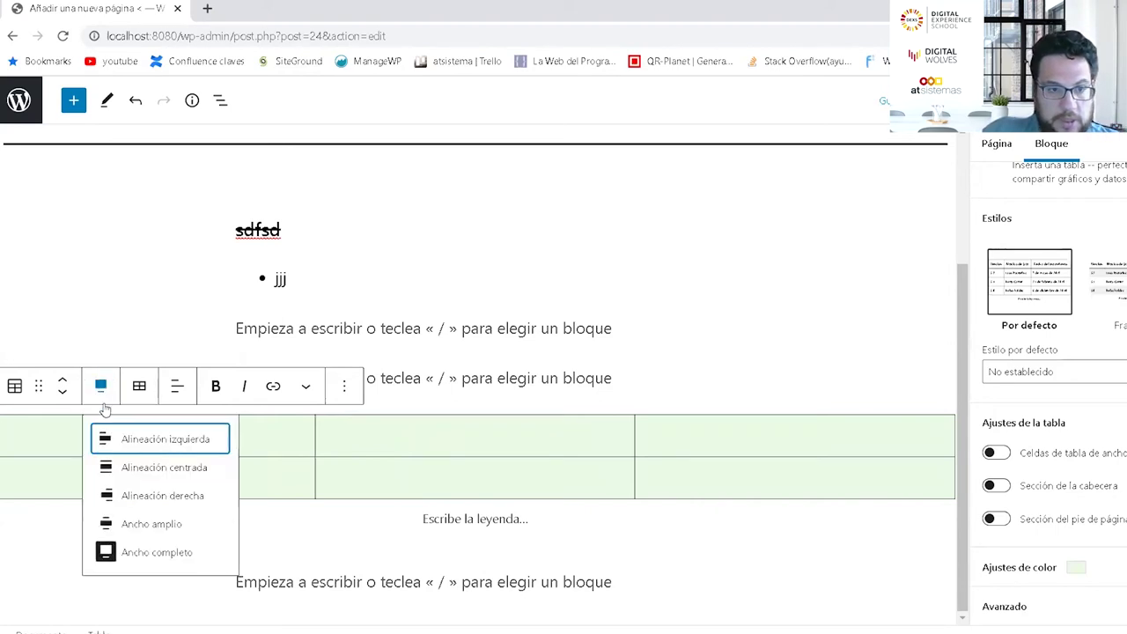
{"action": "left_click", "coordinate": [141, 473]}
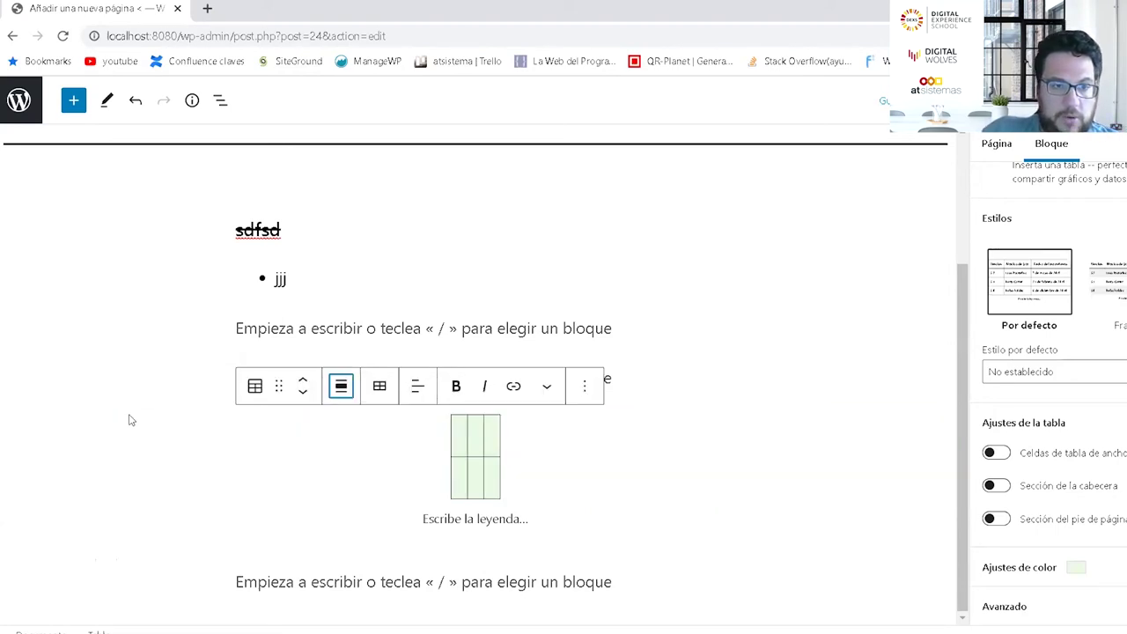
{"action": "left_click", "coordinate": [341, 388]}
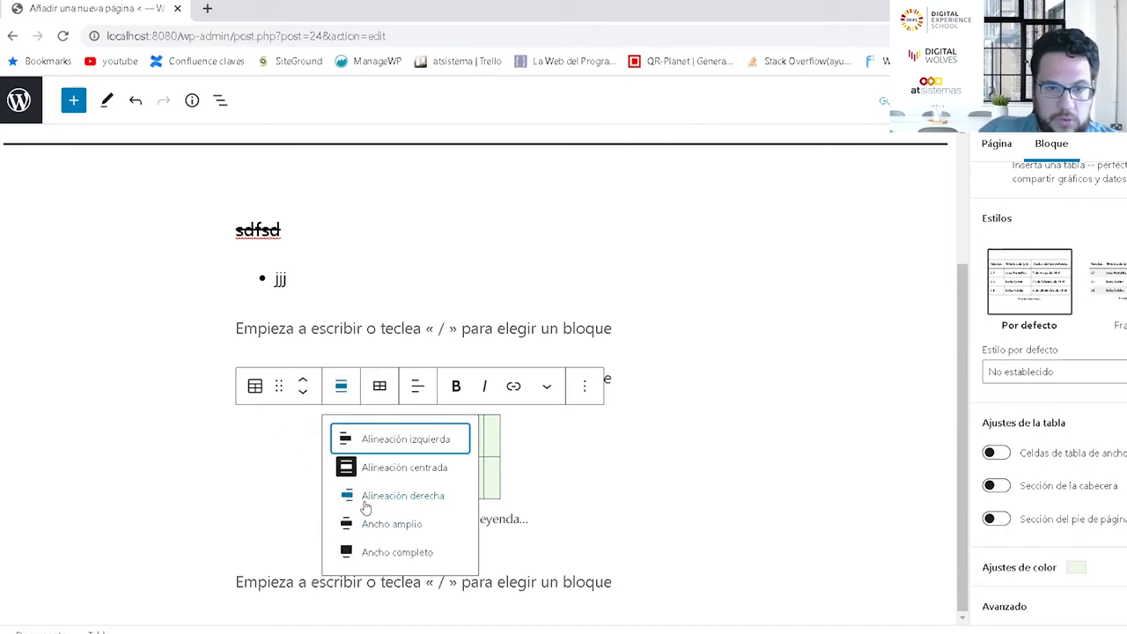
{"action": "left_click", "coordinate": [363, 522]}
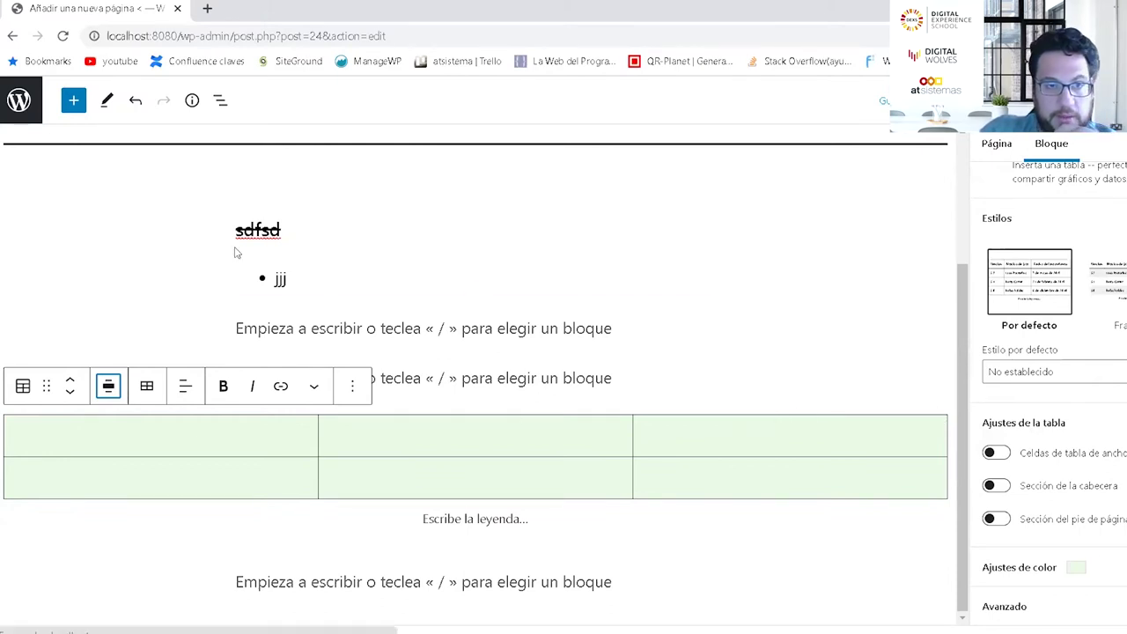
Step: Insert a "Código" block directly below the table
{"action": "left_click", "coordinate": [74, 102]}
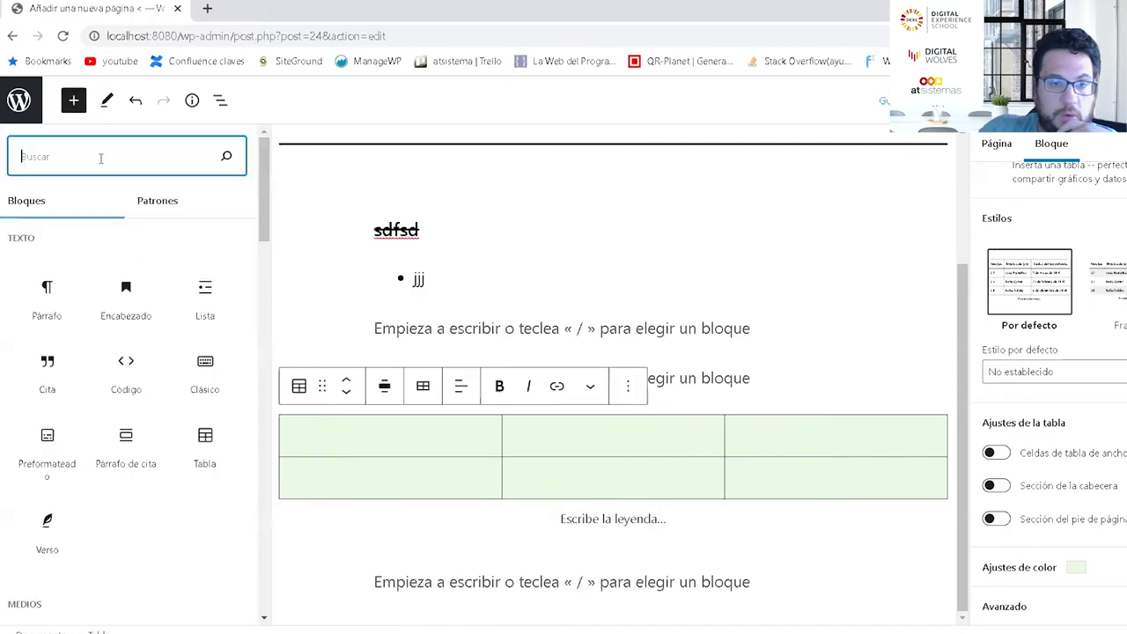
{"action": "scroll", "coordinate": [44, 444], "scroll_direction": "down", "scroll_amount": 2}
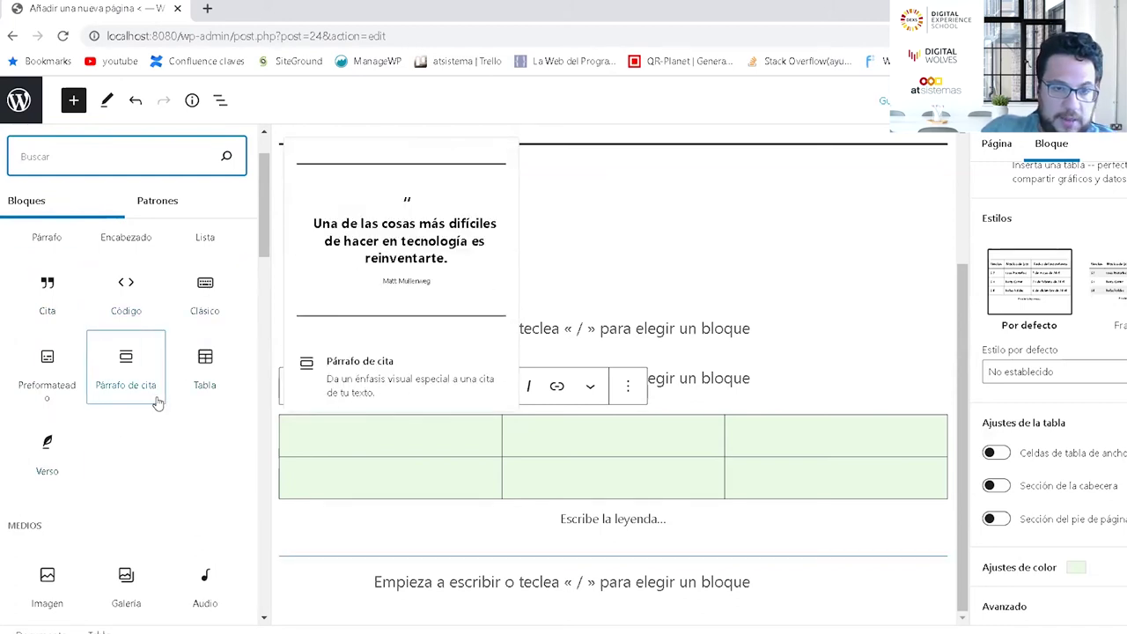
{"action": "scroll", "coordinate": [132, 394], "scroll_direction": "up", "scroll_amount": 1}
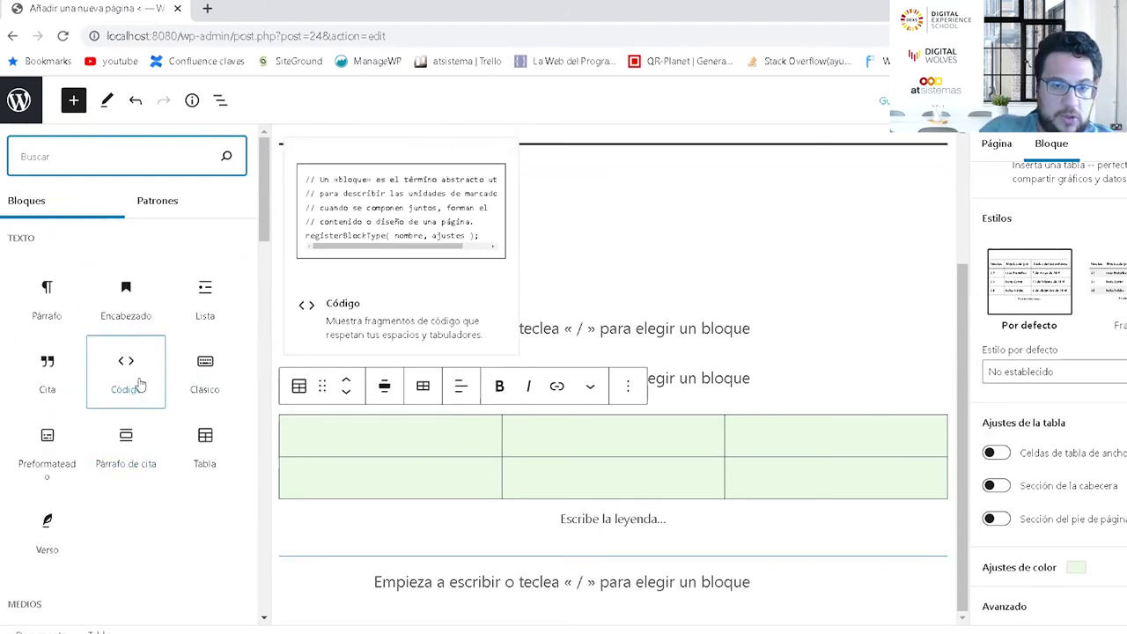
{"action": "left_click_drag", "start_coordinate": [132, 363], "coordinate": [385, 568]}
{"action": "scroll", "coordinate": [496, 422], "scroll_direction": "down", "scroll_amount": 1}
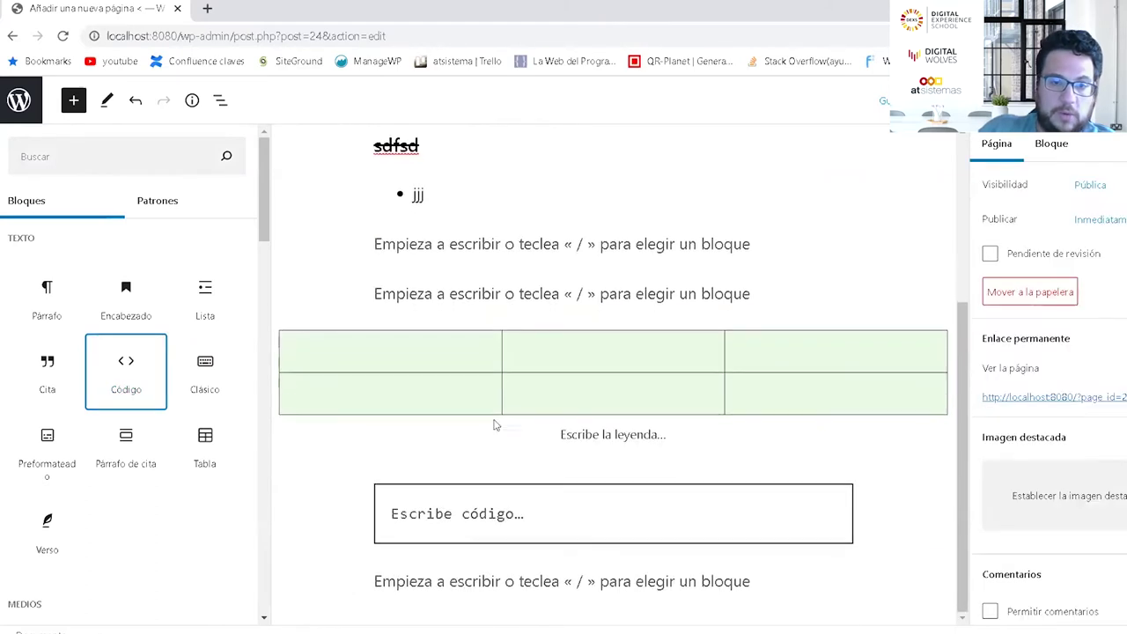
Step: Insert an "Imagen" block directly below the code block
{"action": "left_click", "coordinate": [466, 519]}
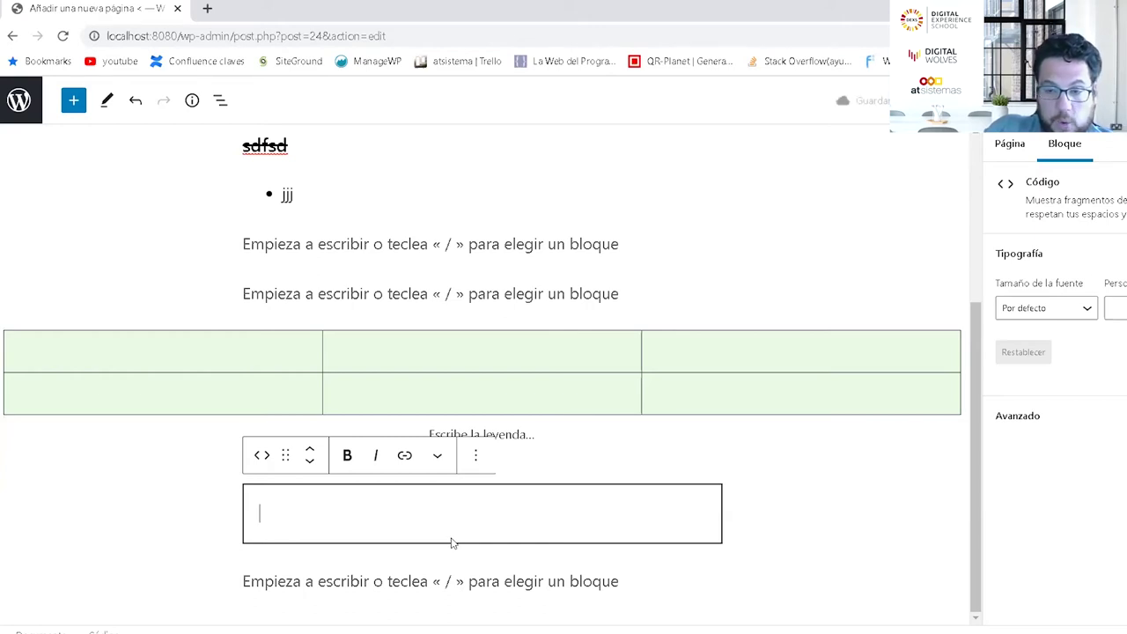
{"action": "left_click", "coordinate": [32, 109]}
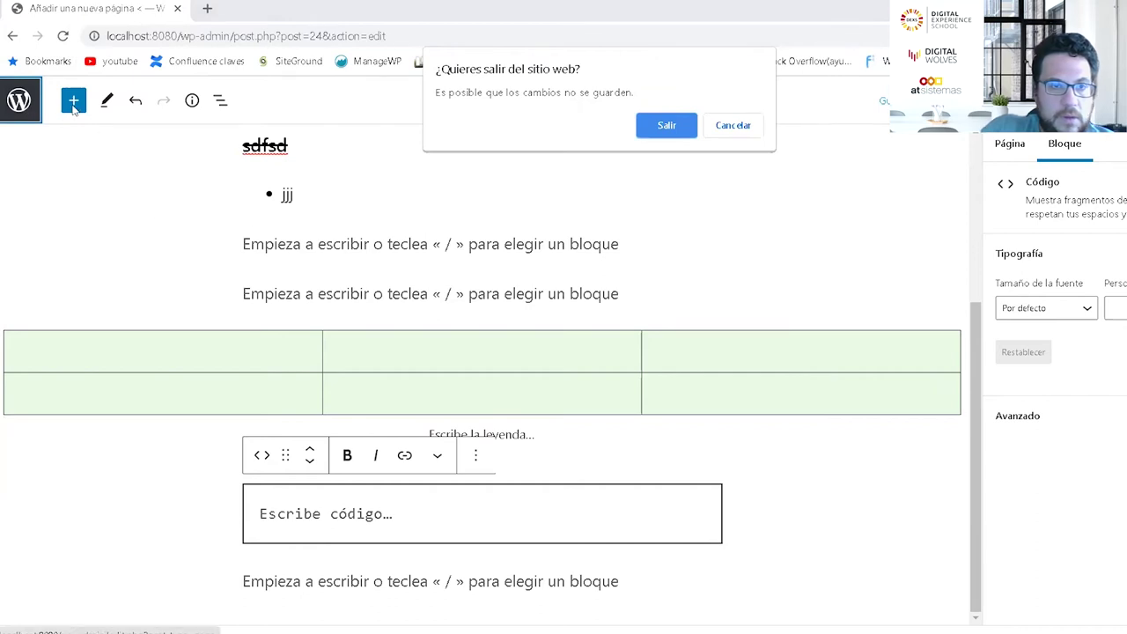
{"action": "left_click", "coordinate": [739, 127]}
{"action": "left_click", "coordinate": [73, 100]}
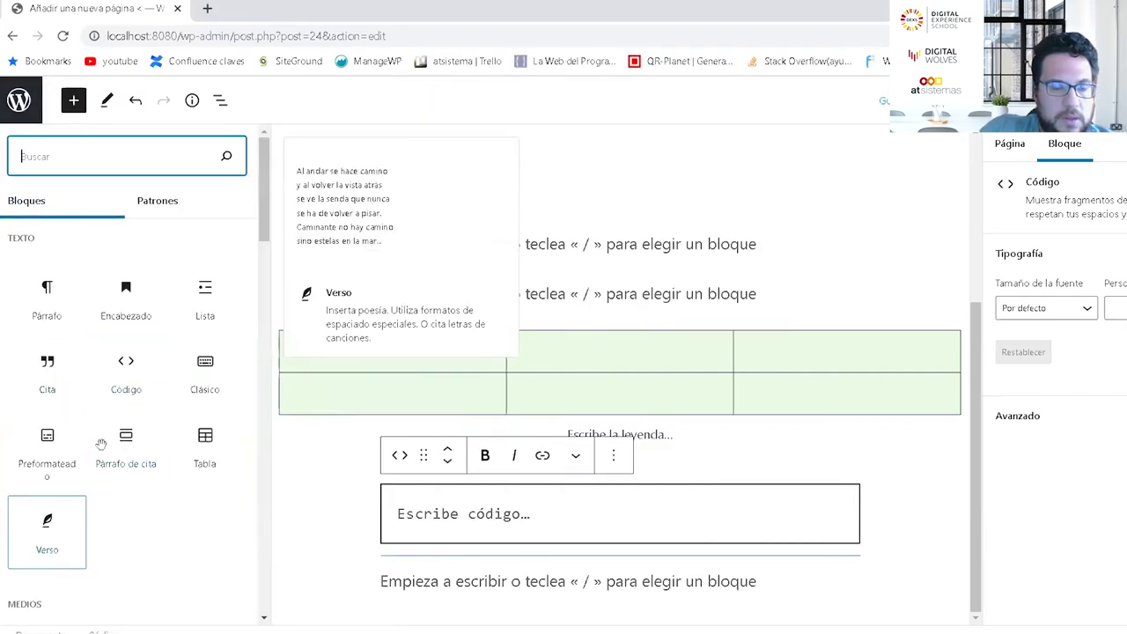
{"action": "scroll", "coordinate": [115, 427], "scroll_direction": "down", "scroll_amount": 3}
{"action": "scroll", "coordinate": [185, 406], "scroll_direction": "down", "scroll_amount": 2}
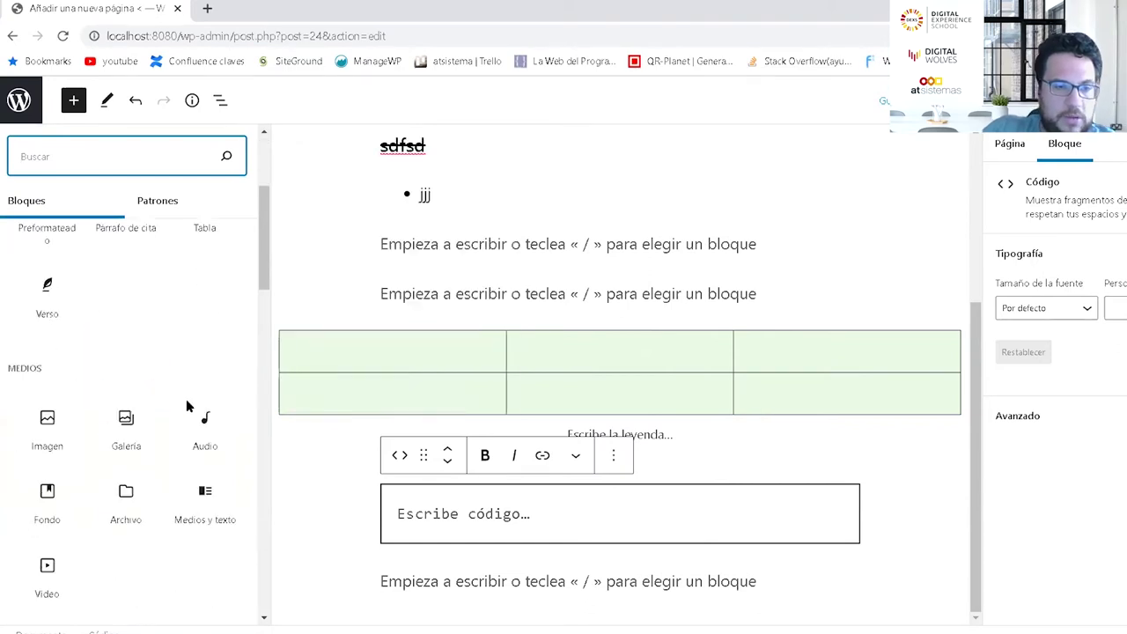
{"action": "scroll", "coordinate": [163, 387], "scroll_direction": "down", "scroll_amount": 2}
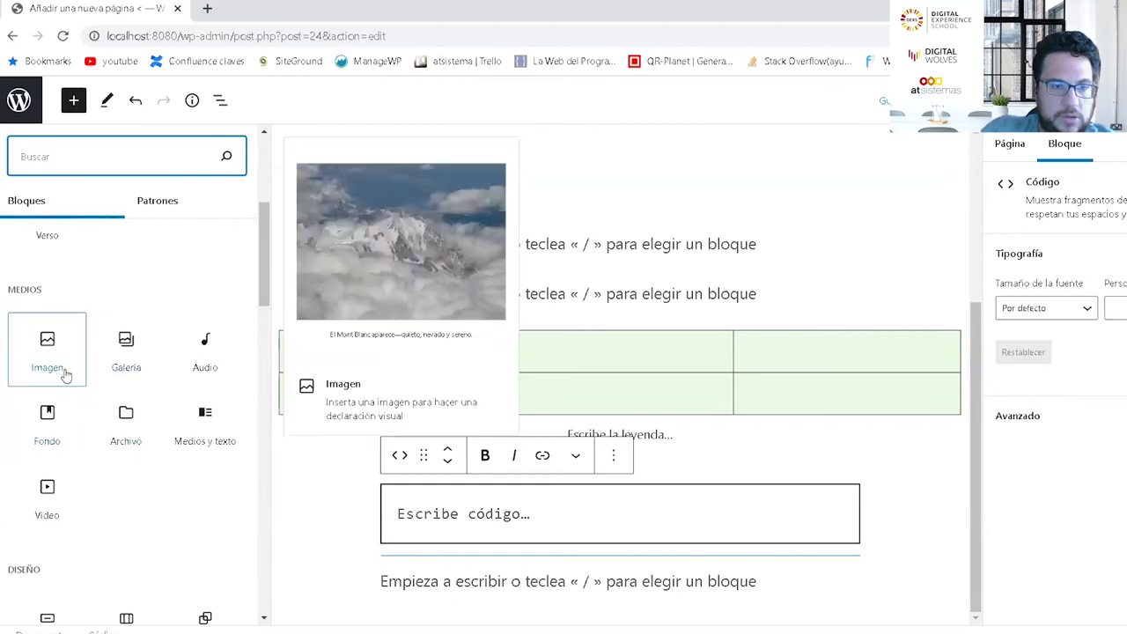
{"action": "left_click_drag", "start_coordinate": [48, 356], "coordinate": [371, 505]}
{"action": "scroll", "coordinate": [432, 490], "scroll_direction": "down", "scroll_amount": 2}
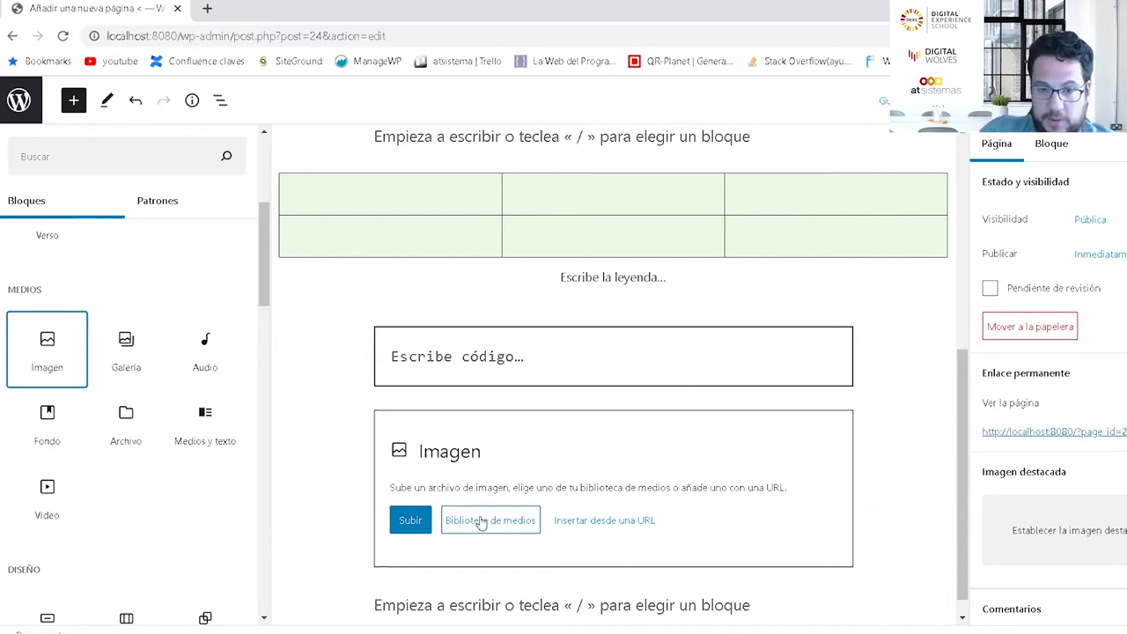
Step: Fill the image block with the megaphone picture from the media library
{"action": "left_click", "coordinate": [410, 522]}
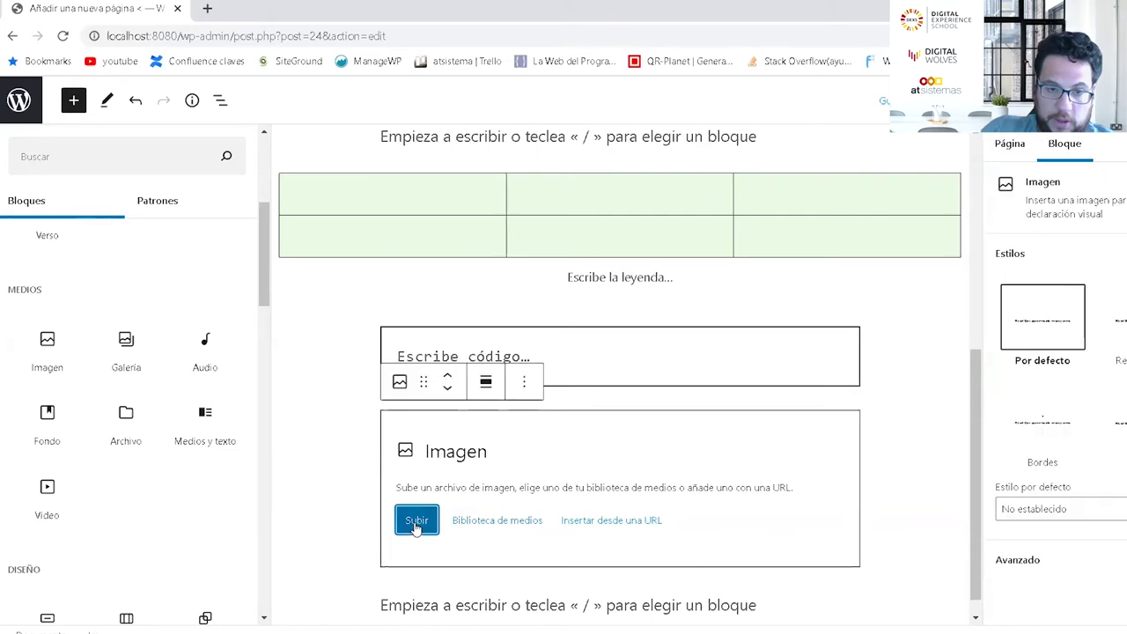
{"action": "left_click", "coordinate": [358, 521]}
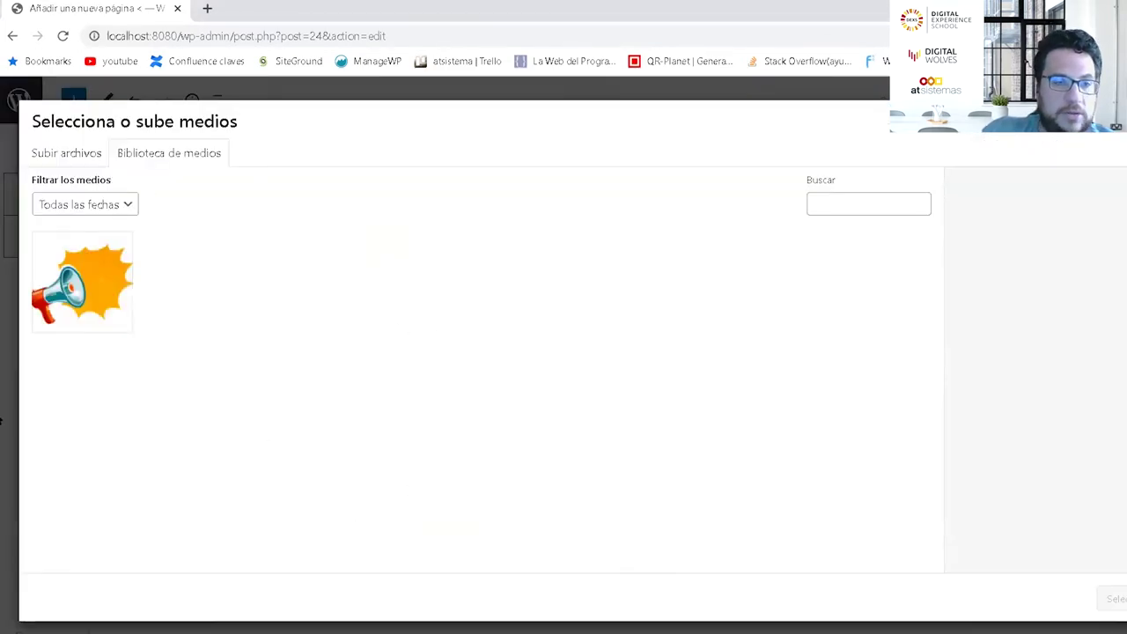
{"action": "left_click", "coordinate": [95, 308]}
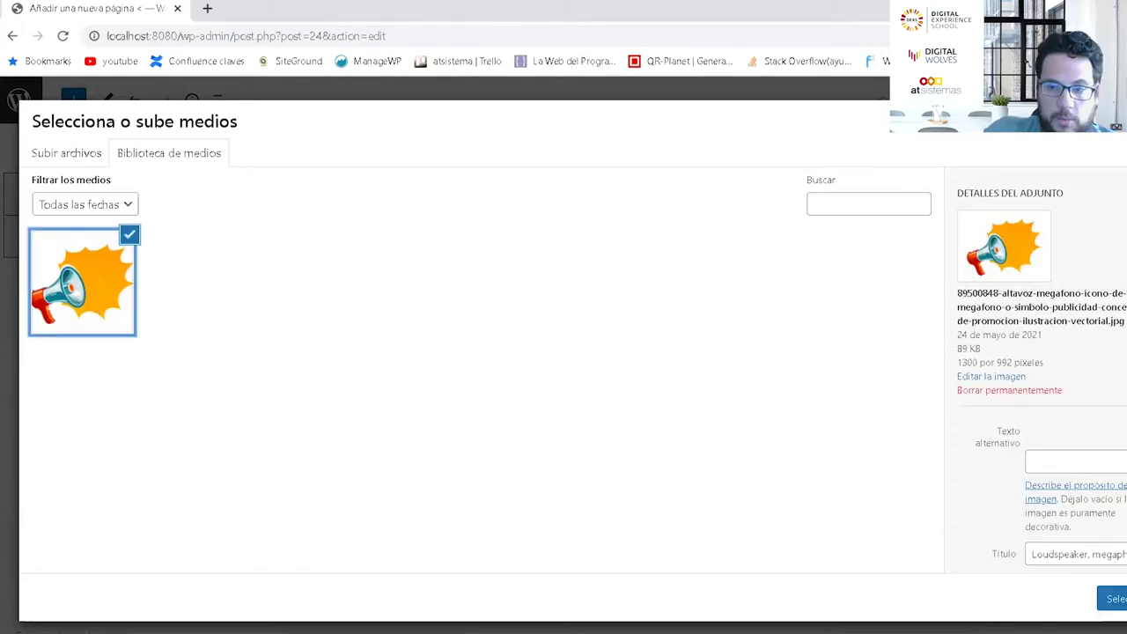
{"action": "left_click", "coordinate": [1113, 600]}
{"action": "scroll", "coordinate": [352, 445], "scroll_direction": "up", "scroll_amount": 2}
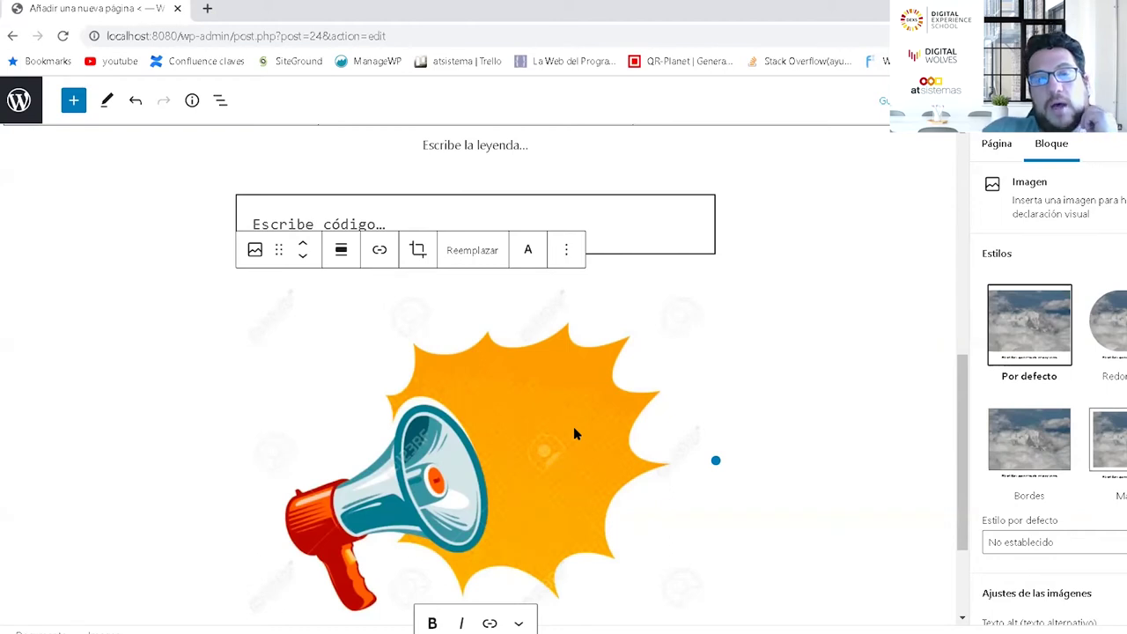
Step: Crop the megaphone image to the vertical 3:4 aspect ratio, shifting the picture so the whole megaphone stays inside the crop area
{"action": "left_click", "coordinate": [417, 251]}
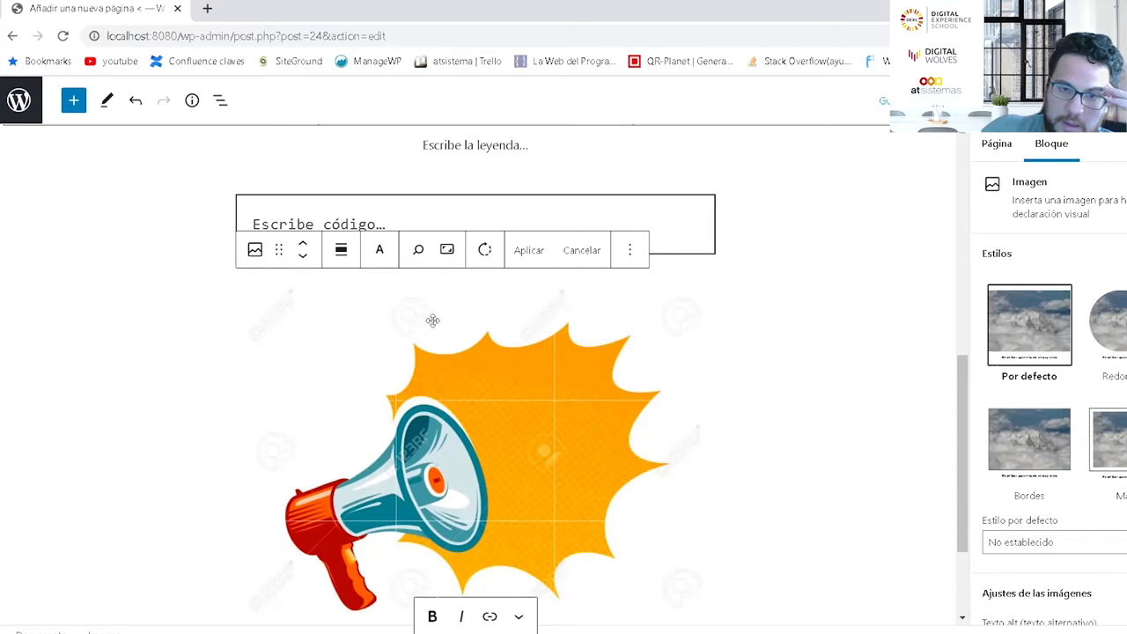
{"action": "left_click", "coordinate": [447, 252]}
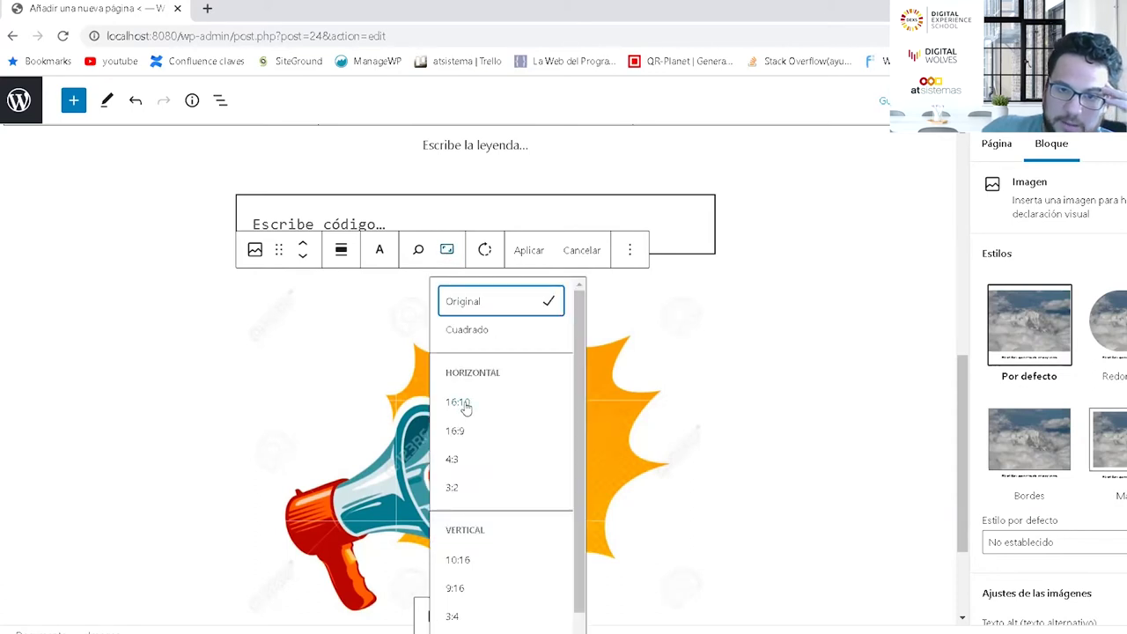
{"action": "left_click", "coordinate": [457, 616]}
{"action": "left_click_drag", "start_coordinate": [547, 323], "coordinate": [661, 370]}
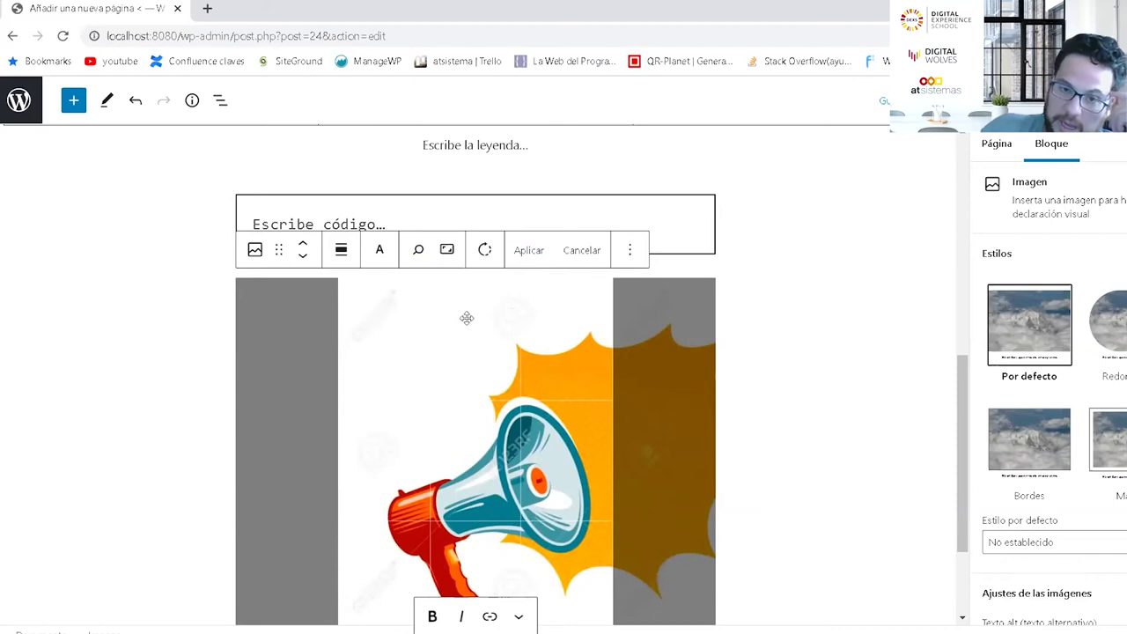
{"action": "left_click", "coordinate": [521, 254]}
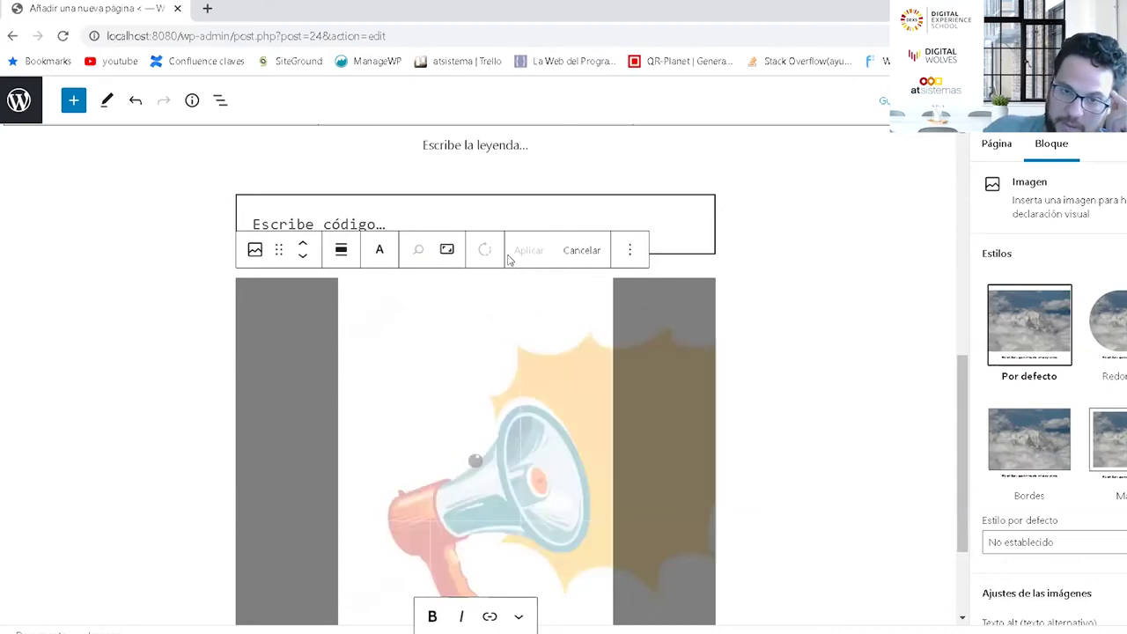
{"action": "scroll", "coordinate": [580, 408], "scroll_direction": "down", "scroll_amount": 2}
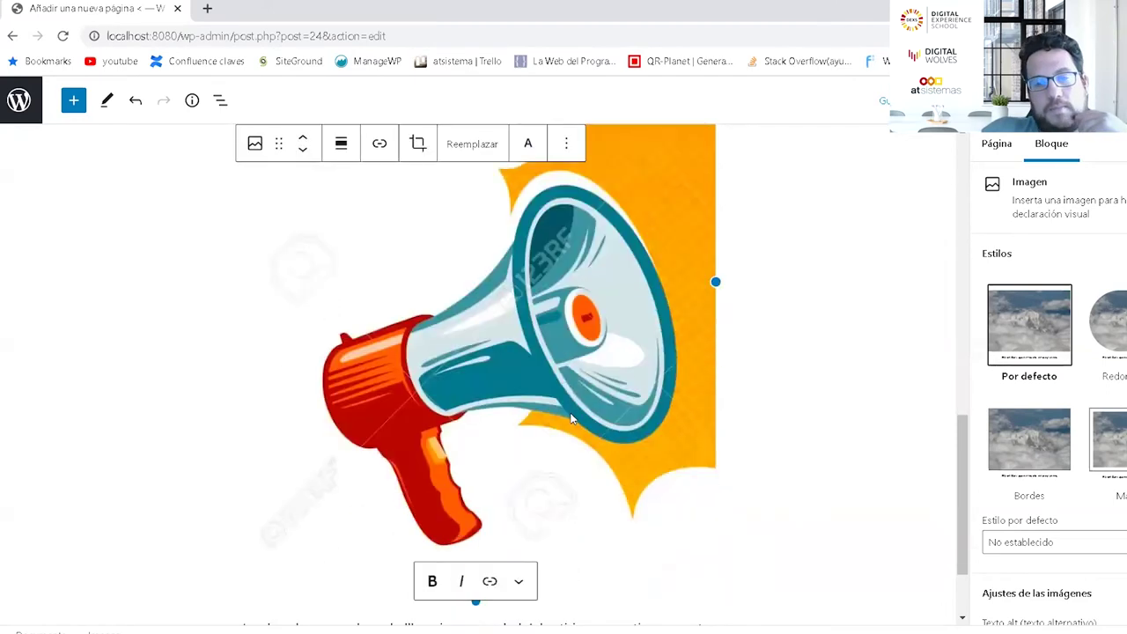
{"action": "scroll", "coordinate": [545, 317], "scroll_direction": "down", "scroll_amount": 2}
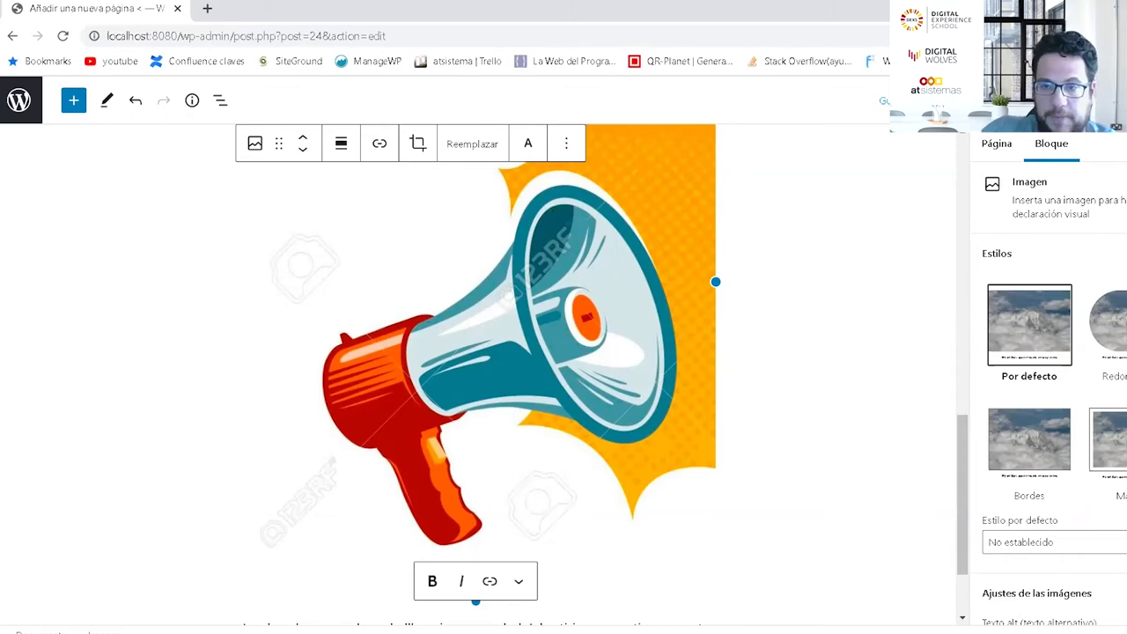
Step: Try the rounded, framed and "Bordes" styles on the megaphone image
{"action": "left_click", "coordinate": [1107, 326]}
{"action": "scroll", "coordinate": [744, 413], "scroll_direction": "up", "scroll_amount": 3}
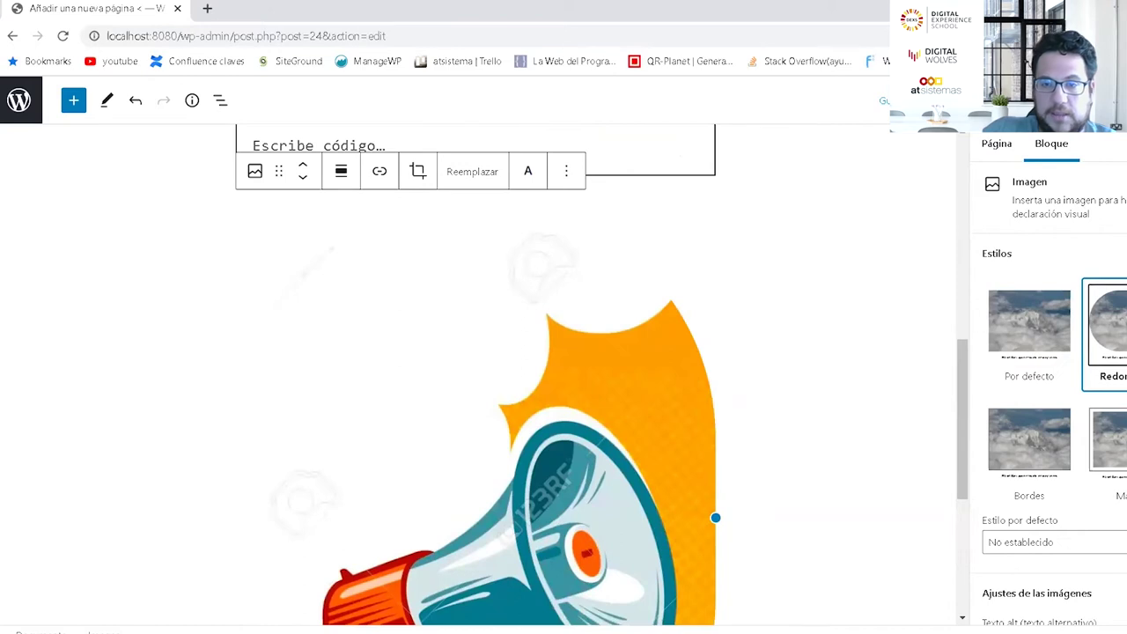
{"action": "left_click", "coordinate": [1120, 462]}
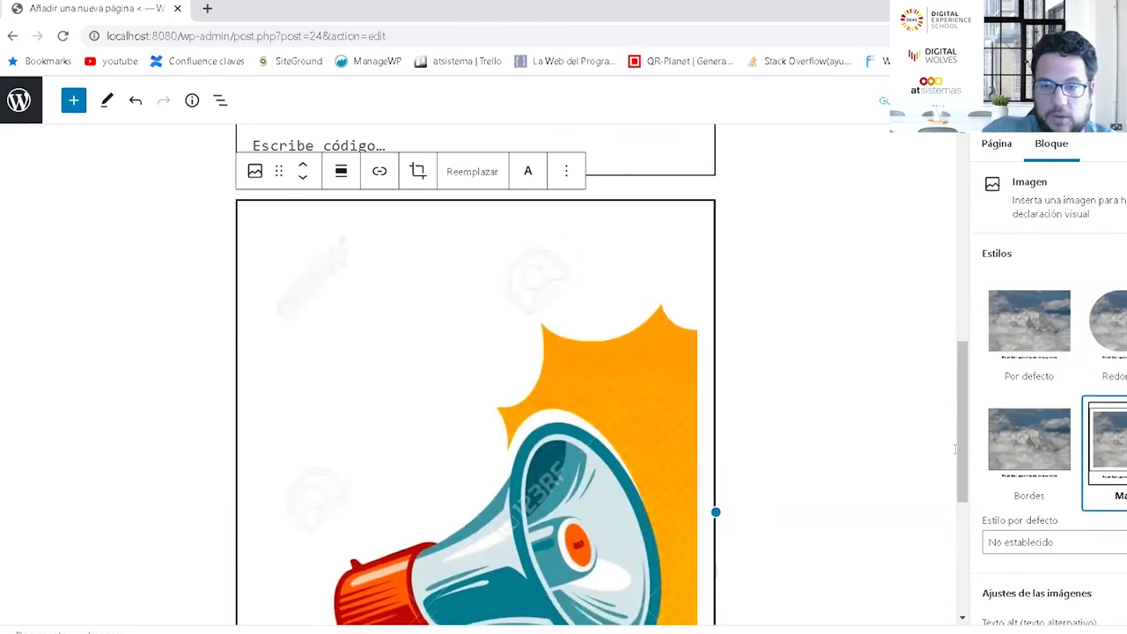
{"action": "left_click", "coordinate": [1039, 446]}
{"action": "scroll", "coordinate": [587, 483], "scroll_direction": "down", "scroll_amount": 4}
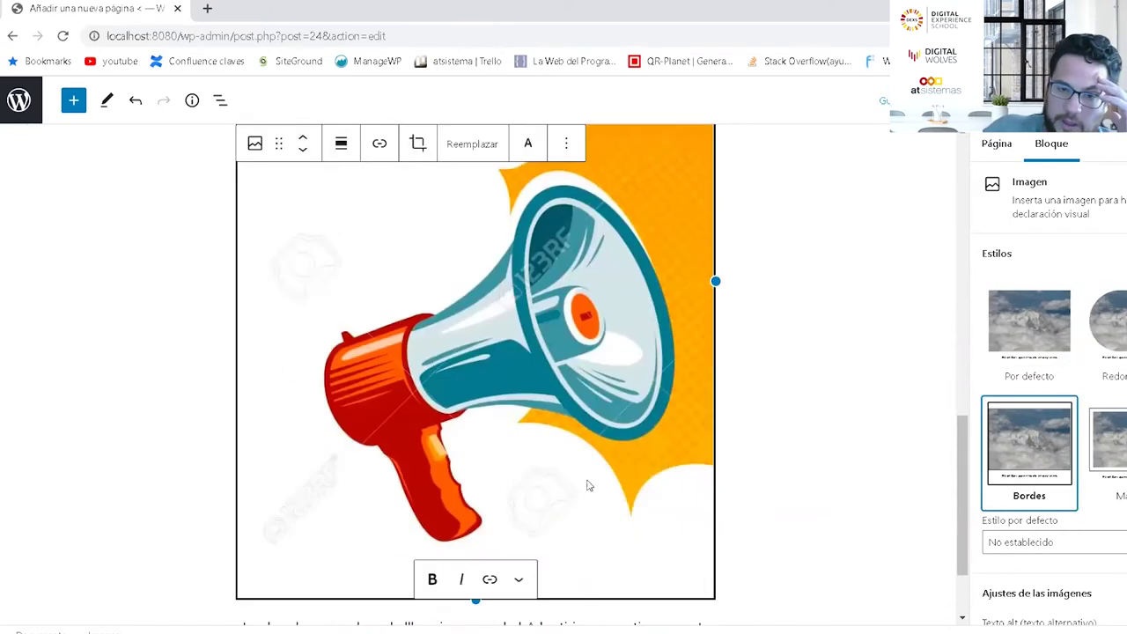
Step: Highlight the caption text below the megaphone image and place the cursor at its end
{"action": "left_click_drag", "start_coordinate": [291, 511], "coordinate": [521, 532]}
{"action": "scroll", "coordinate": [874, 293], "scroll_direction": "up", "scroll_amount": 2}
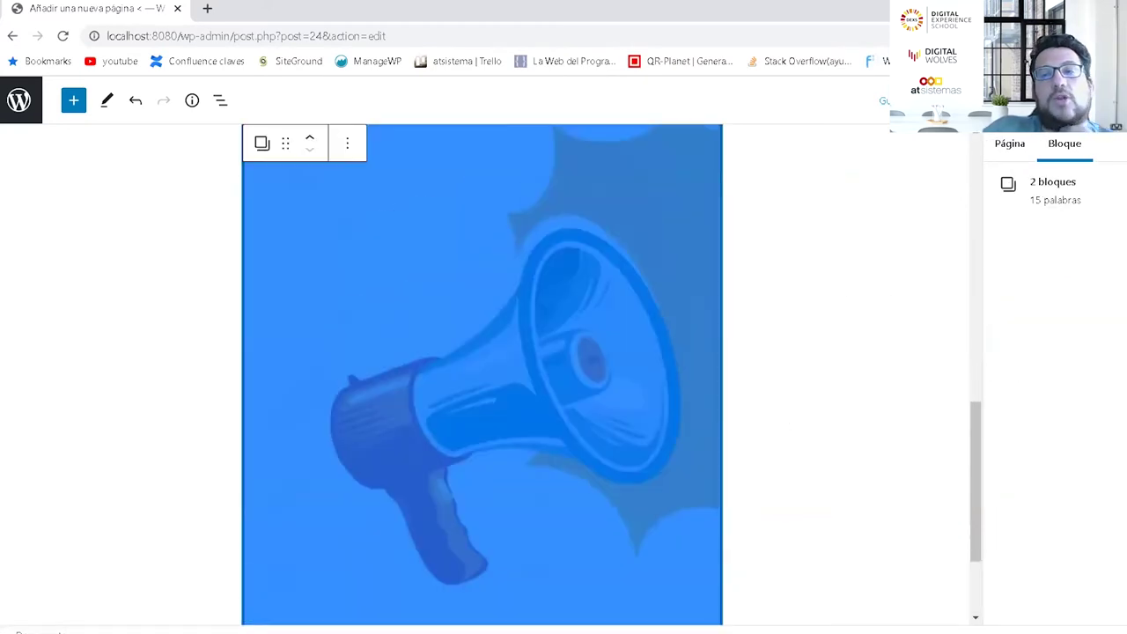
{"action": "scroll", "coordinate": [528, 421], "scroll_direction": "down", "scroll_amount": 2}
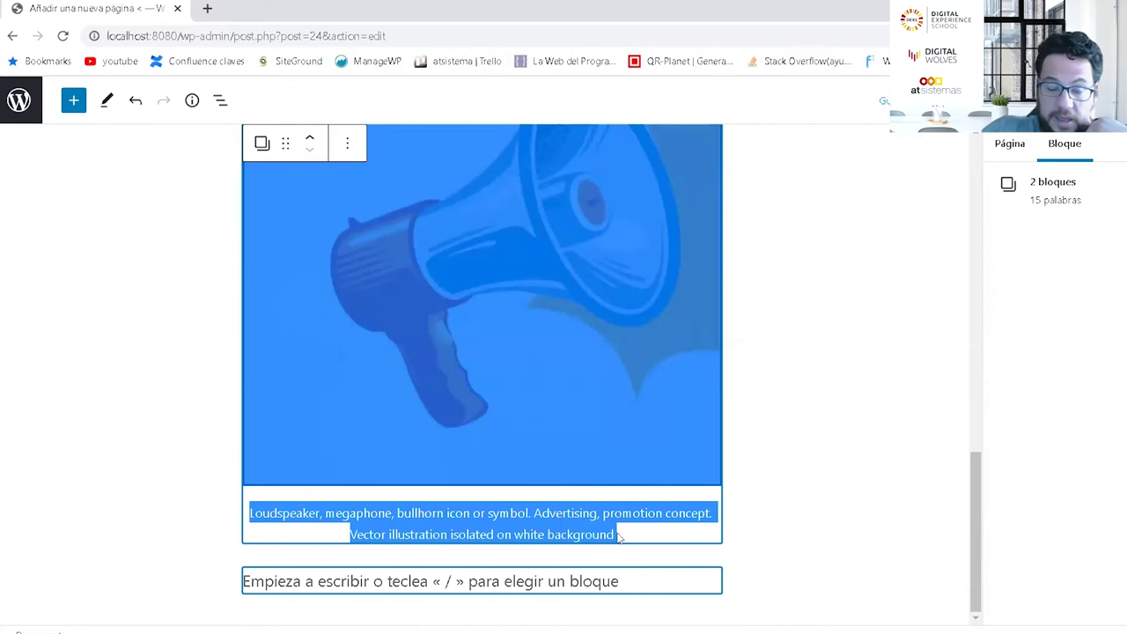
{"action": "left_click", "coordinate": [632, 529]}
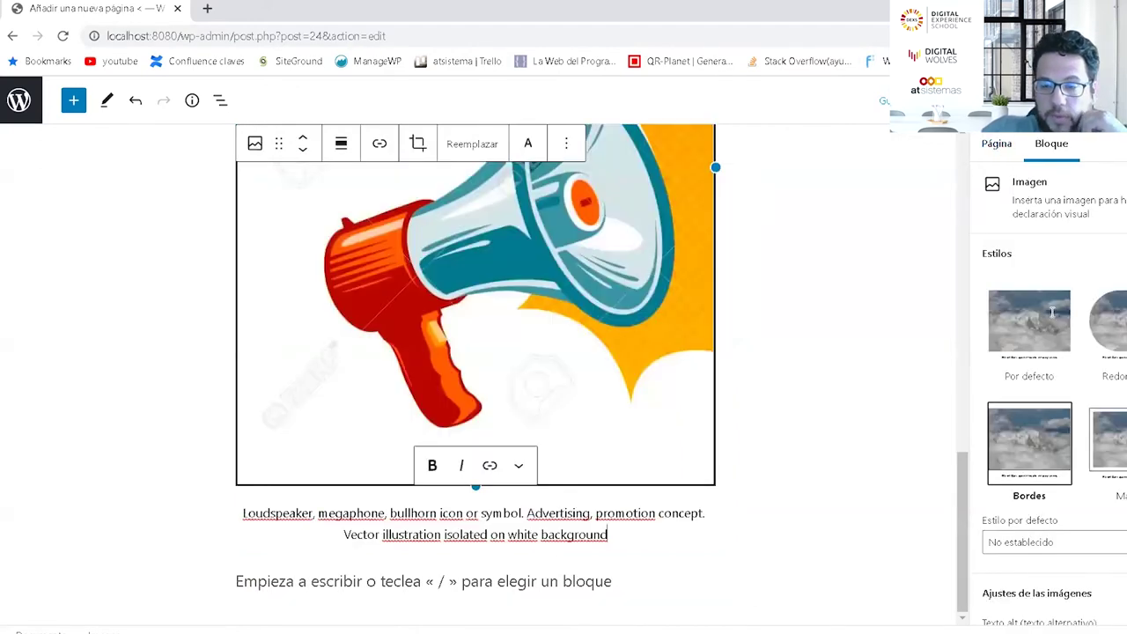
Step: Apply the rounded style to the megaphone image
{"action": "left_click", "coordinate": [1091, 322]}
{"action": "scroll", "coordinate": [553, 330], "scroll_direction": "up", "scroll_amount": 3}
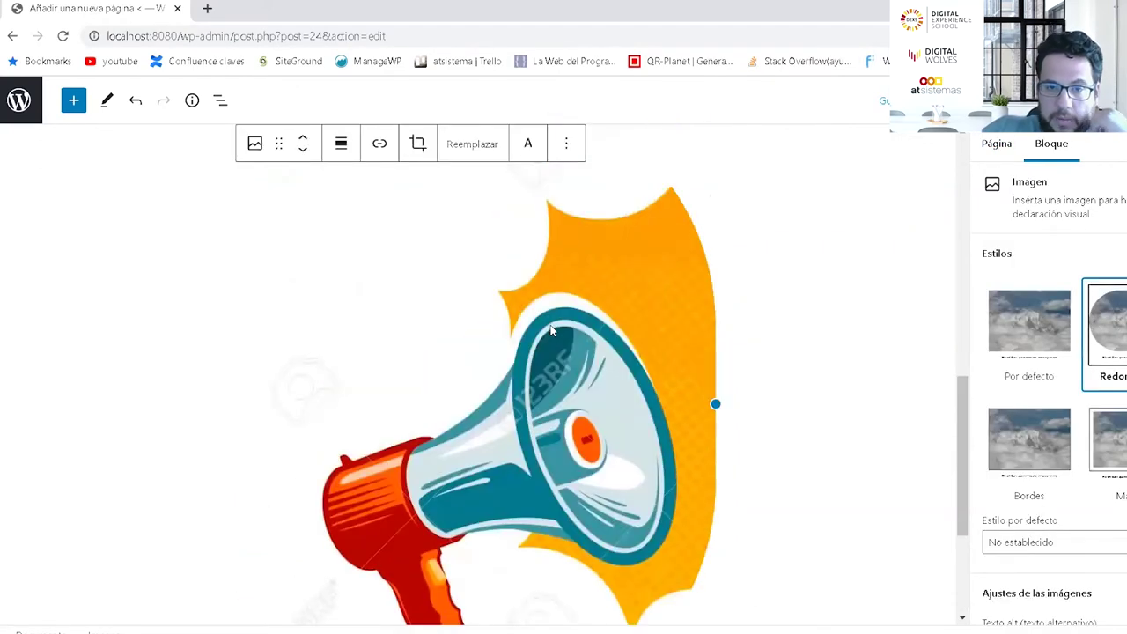
{"action": "scroll", "coordinate": [1119, 484], "scroll_direction": "down", "scroll_amount": 2}
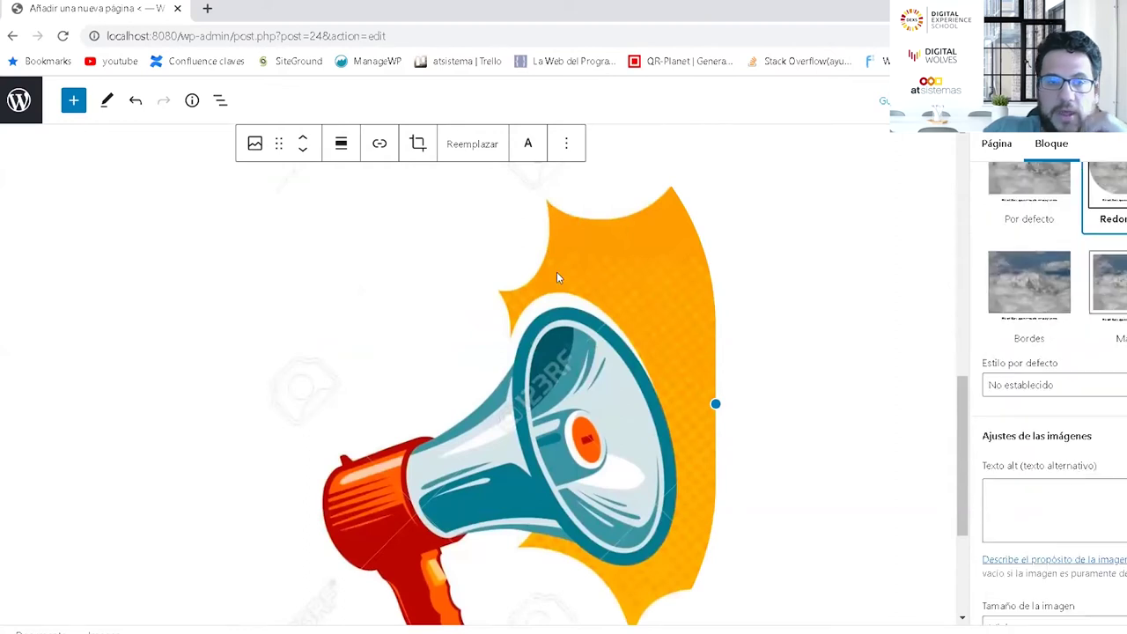
Step: Try the "Ancho amplio" alignment on the megaphone image and look over the enlarged picture
{"action": "left_click", "coordinate": [340, 147]}
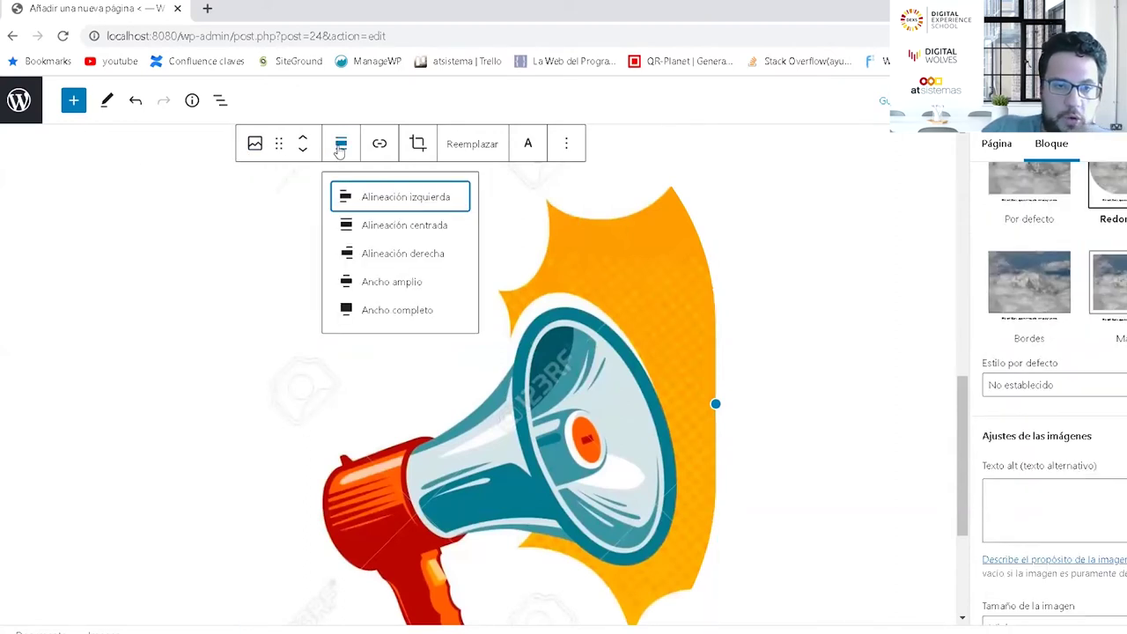
{"action": "left_click", "coordinate": [393, 283]}
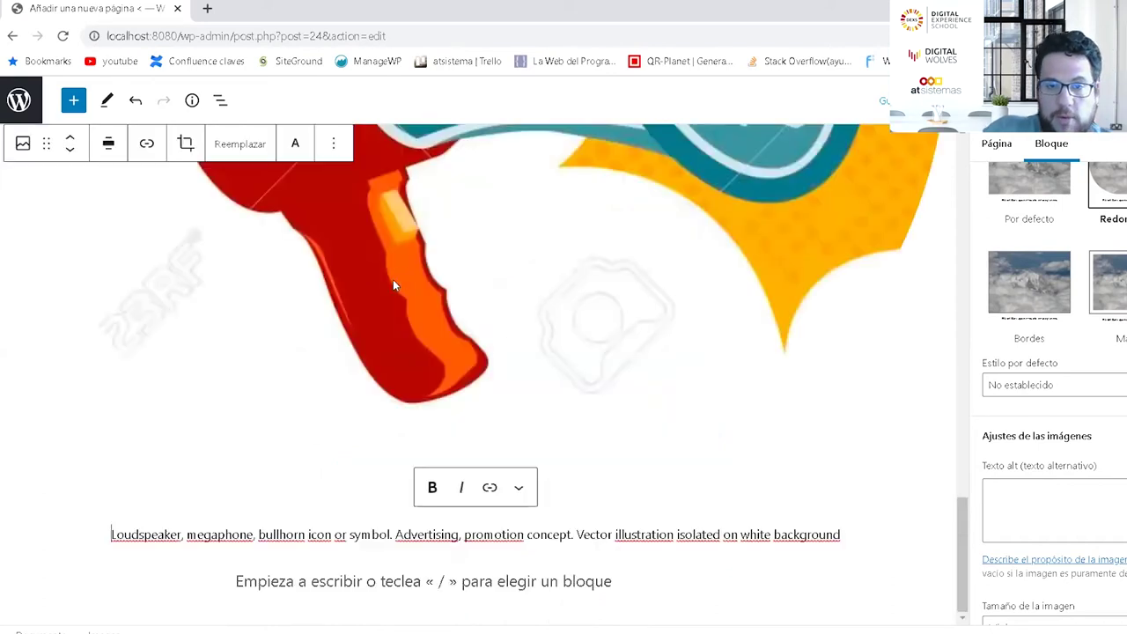
{"action": "scroll", "coordinate": [407, 294], "scroll_direction": "up", "scroll_amount": 4}
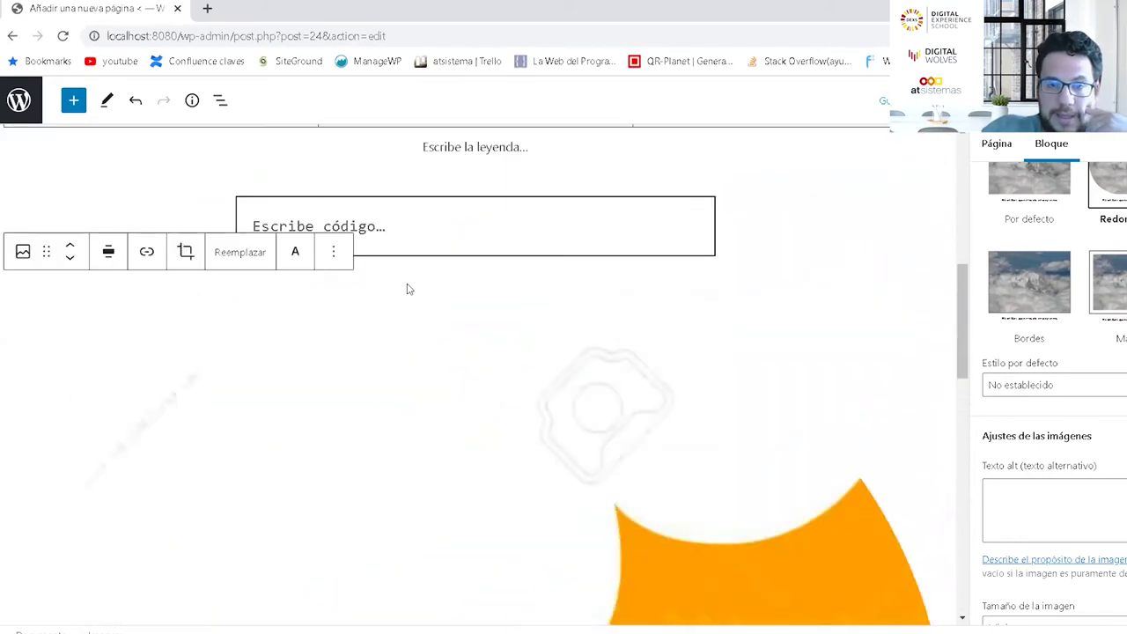
{"action": "scroll", "coordinate": [616, 385], "scroll_direction": "down", "scroll_amount": 3}
{"action": "scroll", "coordinate": [616, 385], "scroll_direction": "down", "scroll_amount": 5}
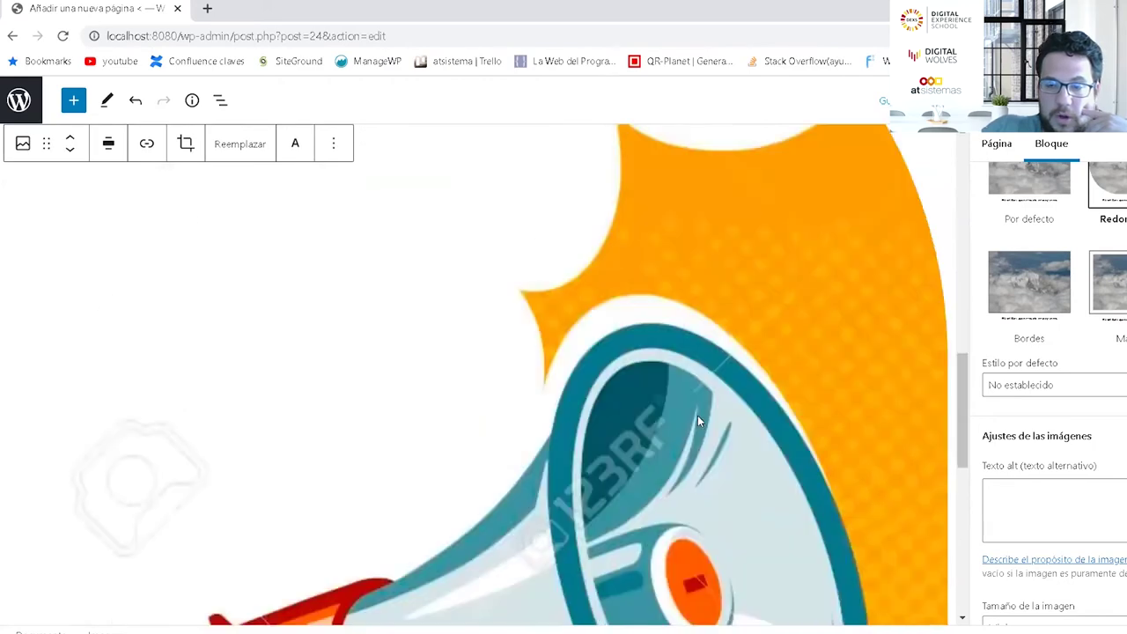
{"action": "scroll", "coordinate": [217, 272], "scroll_direction": "up", "scroll_amount": 3}
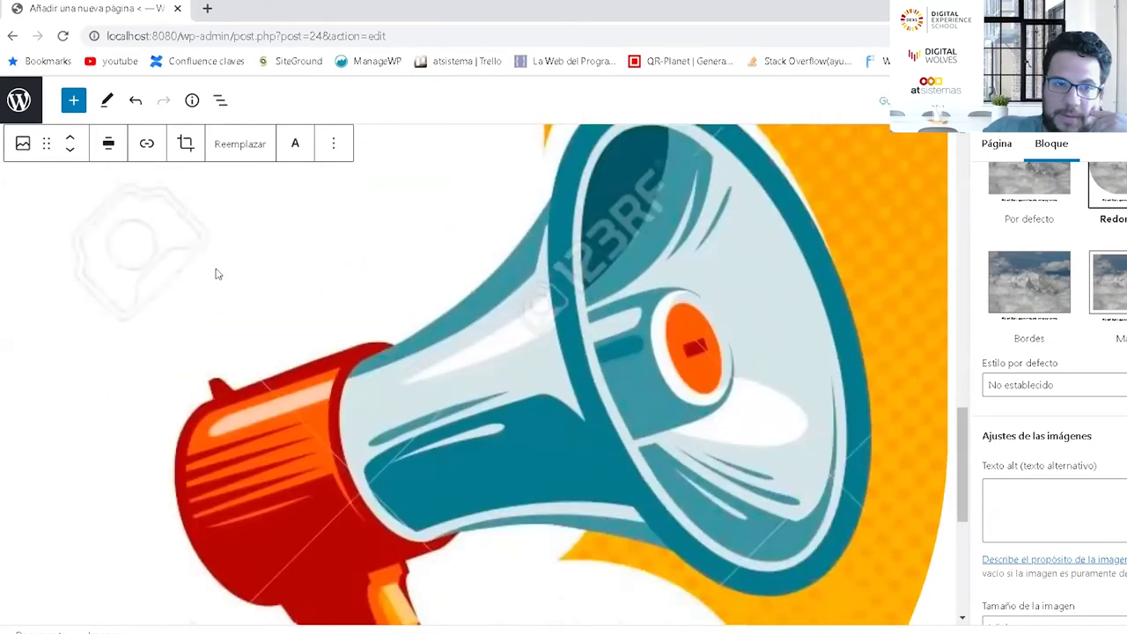
Step: Set the megaphone image's alignment to "Alineación izquierda"
{"action": "left_click", "coordinate": [108, 143]}
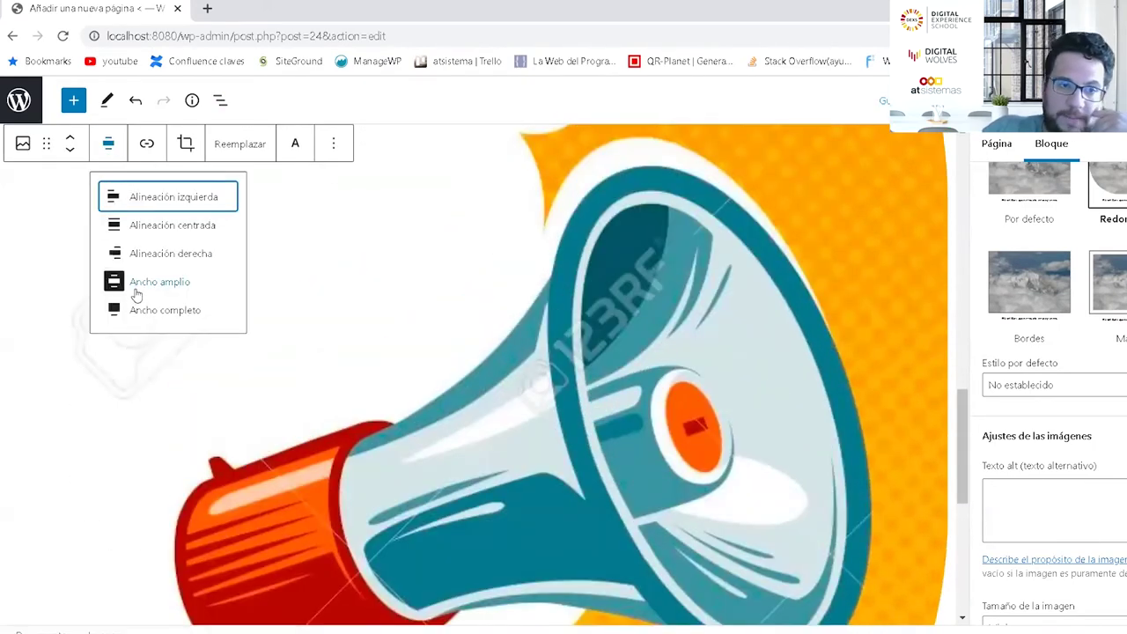
{"action": "left_click", "coordinate": [149, 195]}
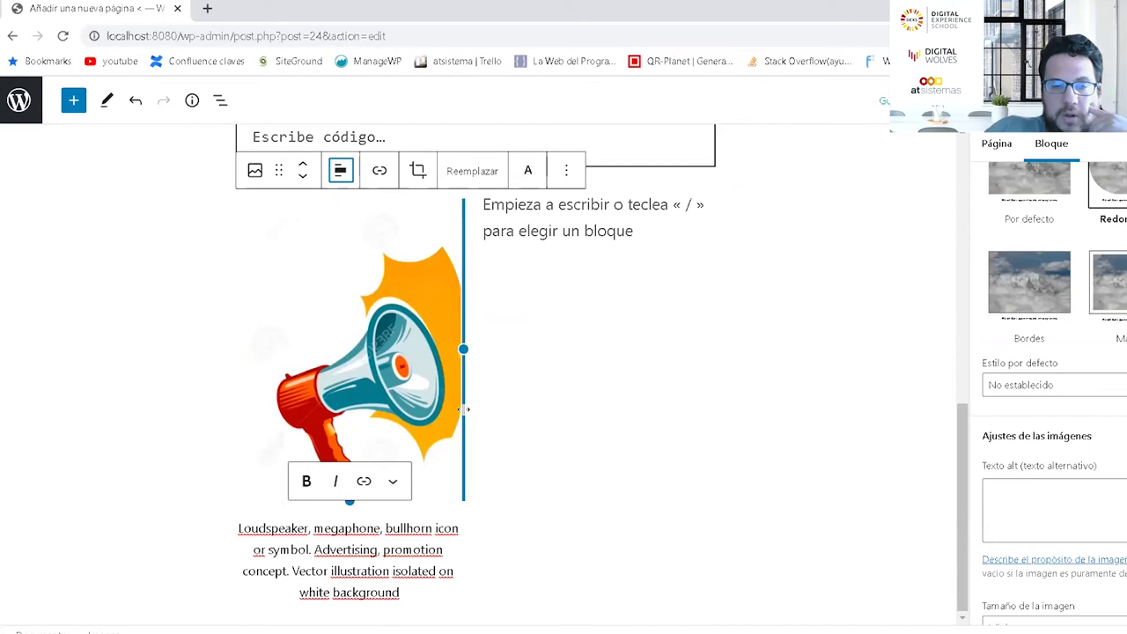
{"action": "scroll", "coordinate": [464, 464], "scroll_direction": "up", "scroll_amount": 2}
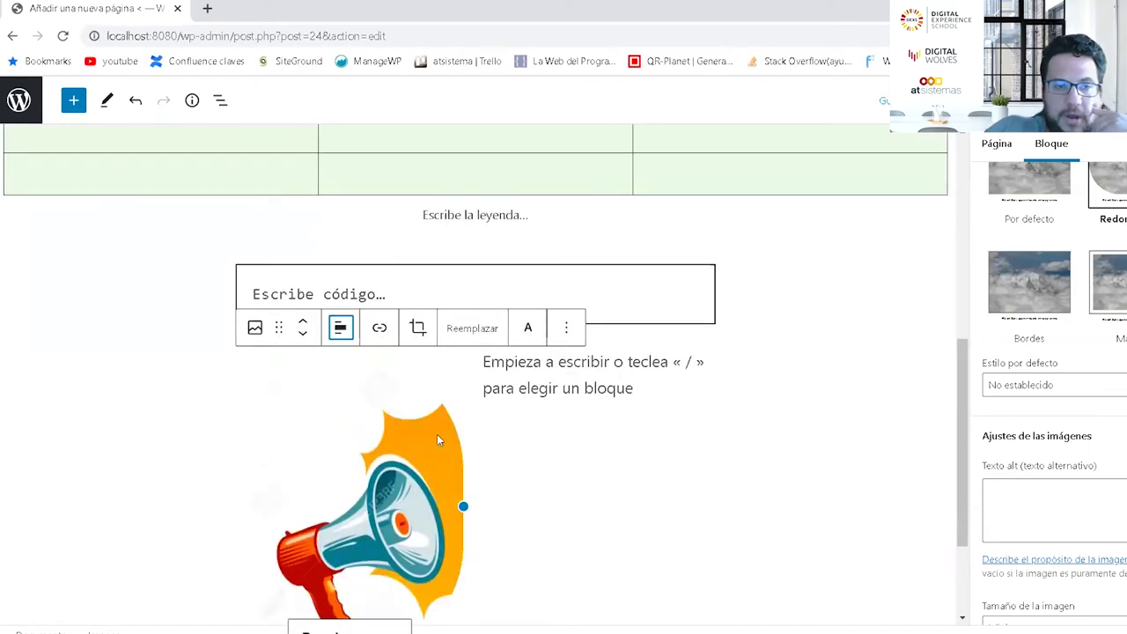
Step: Insert a "Galería" block directly after the megaphone image
{"action": "left_click", "coordinate": [74, 100]}
{"action": "scroll", "coordinate": [99, 435], "scroll_direction": "down", "scroll_amount": 2}
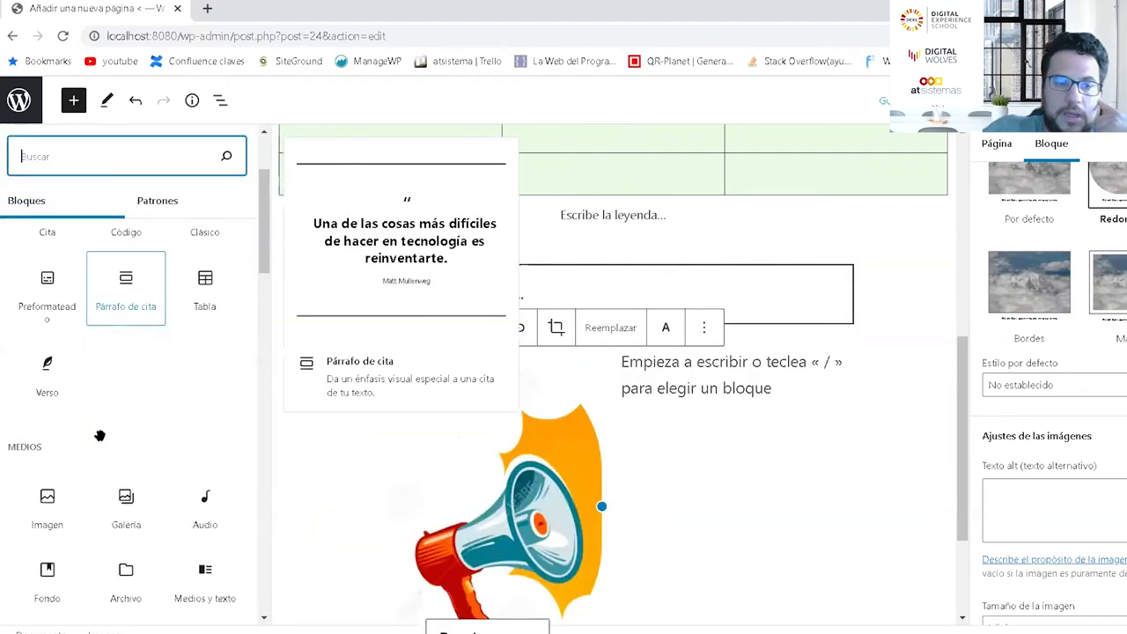
{"action": "scroll", "coordinate": [100, 435], "scroll_direction": "down", "scroll_amount": 2}
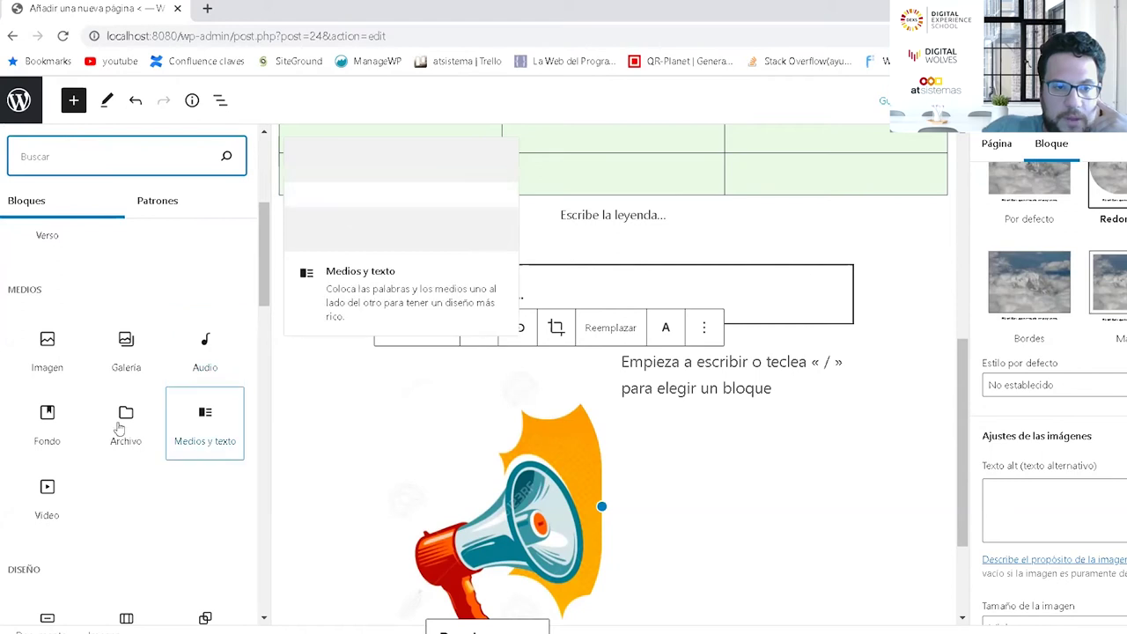
{"action": "left_click", "coordinate": [126, 367]}
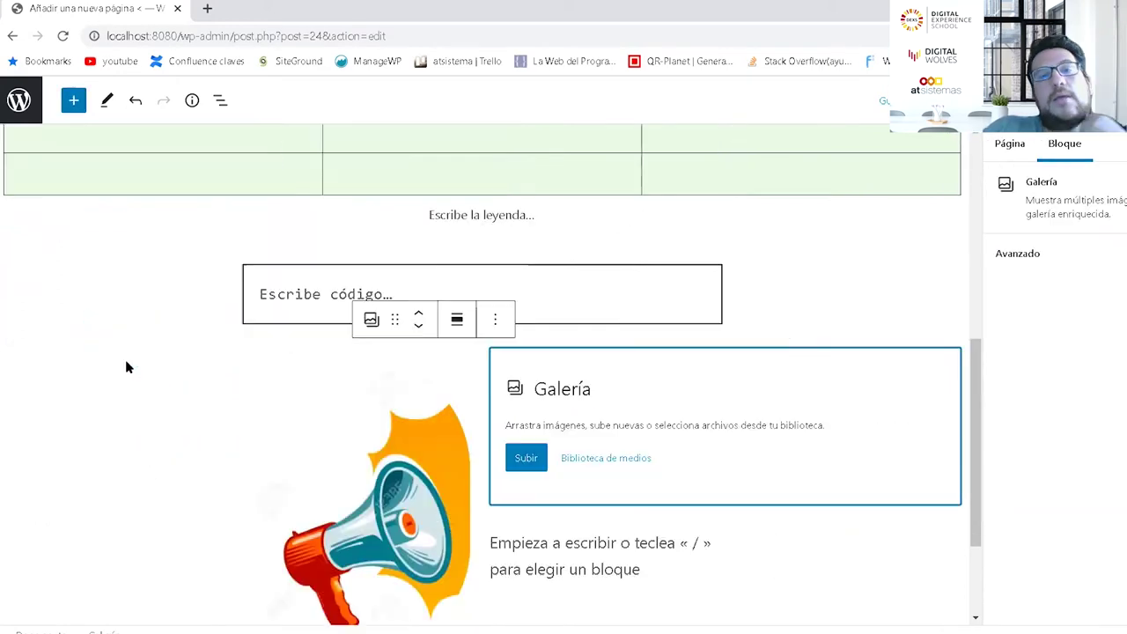
Step: Upload the concert photo and the two audience photos from the webinar folder to the media library for the gallery
{"action": "left_click", "coordinate": [586, 459]}
{"action": "left_click", "coordinate": [601, 465]}
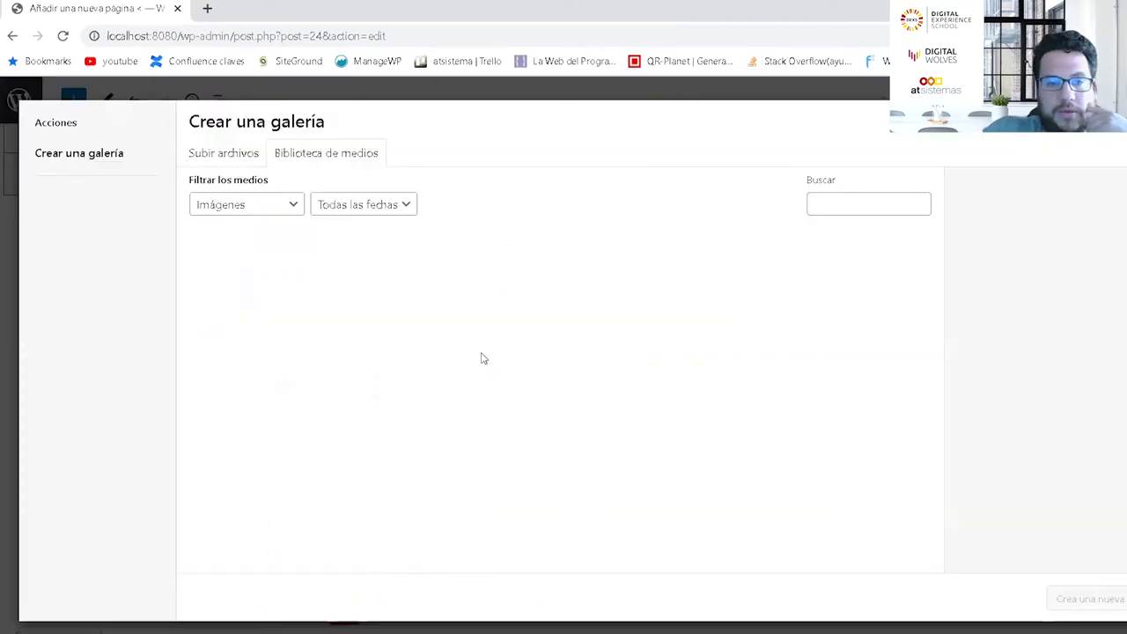
{"action": "left_click", "coordinate": [222, 151]}
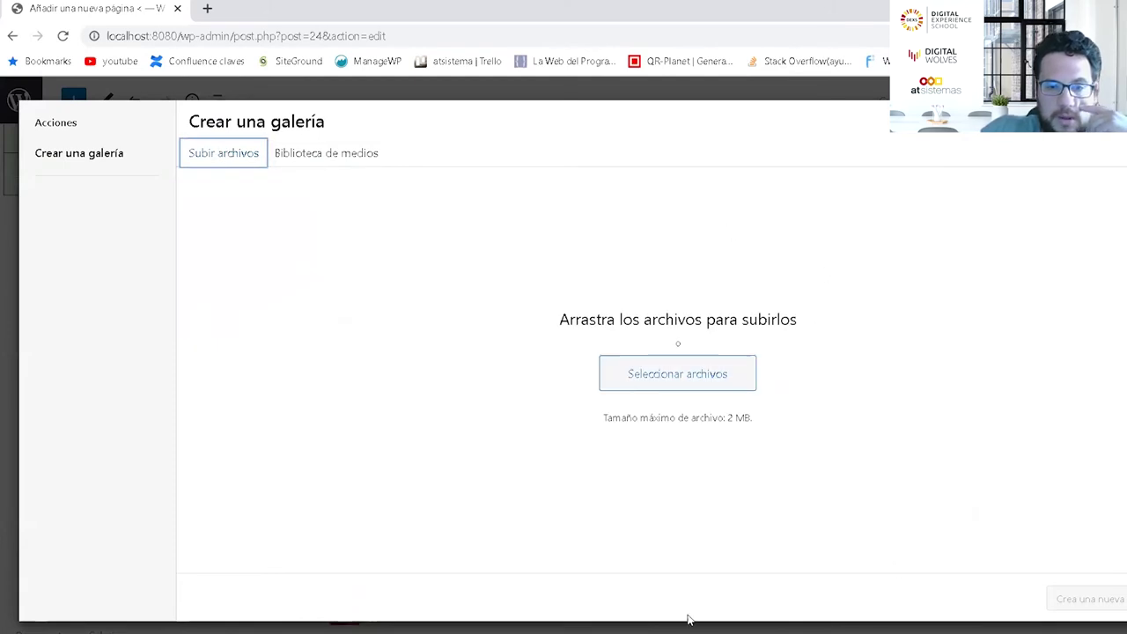
{"action": "key", "text": "alt+Tab"}
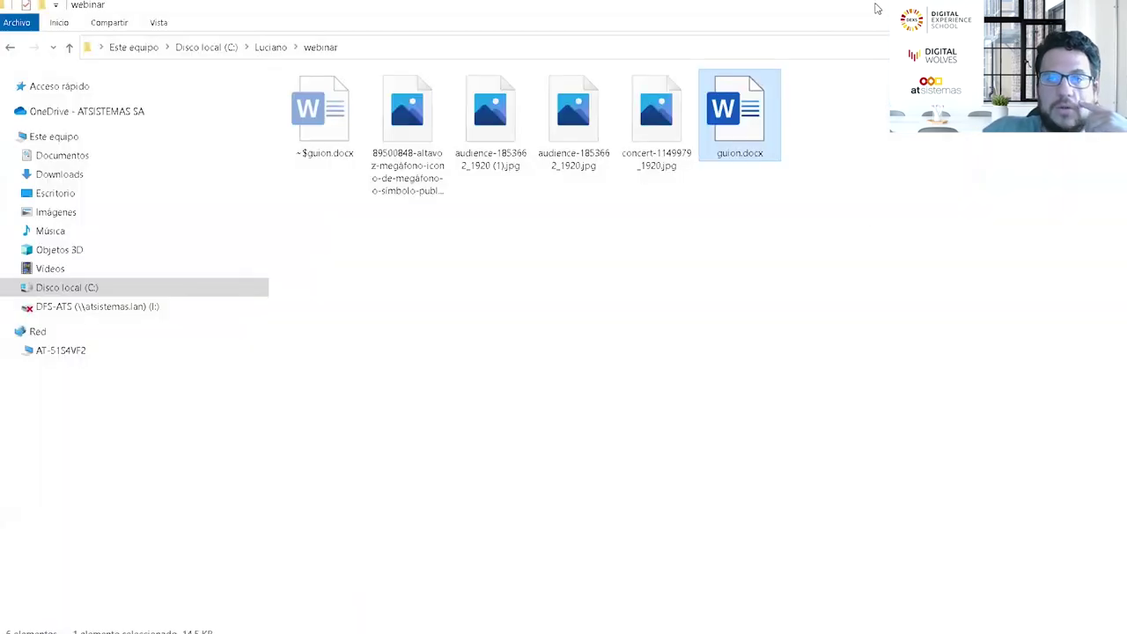
{"action": "key", "text": "alt+Tab"}
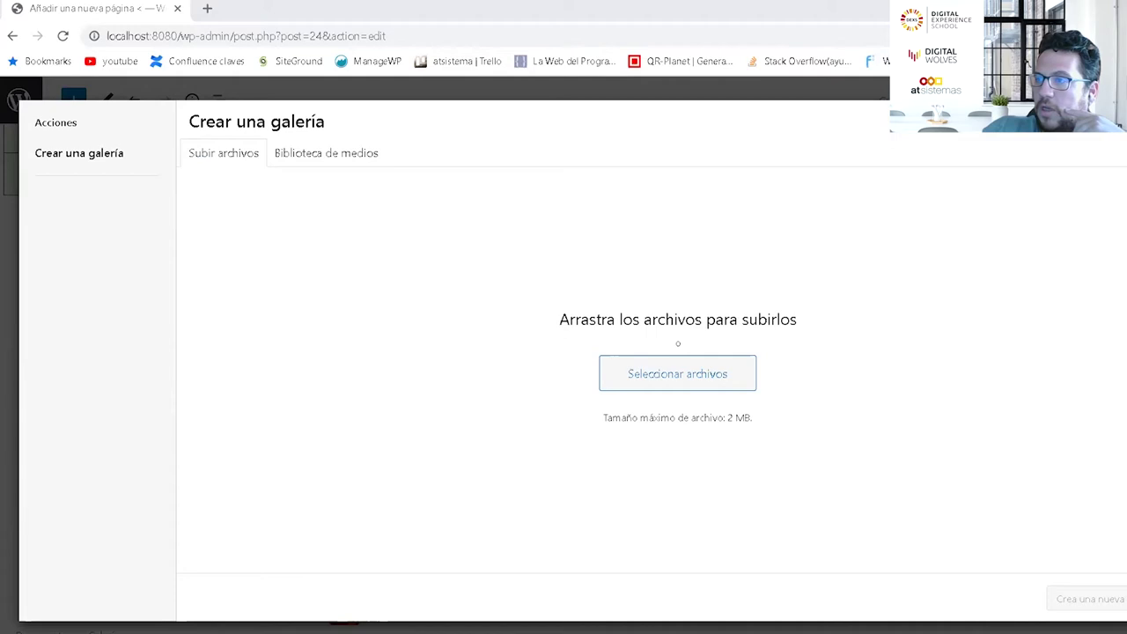
{"action": "left_click_drag", "start_coordinate": [515, 327], "coordinate": [316, 383]}
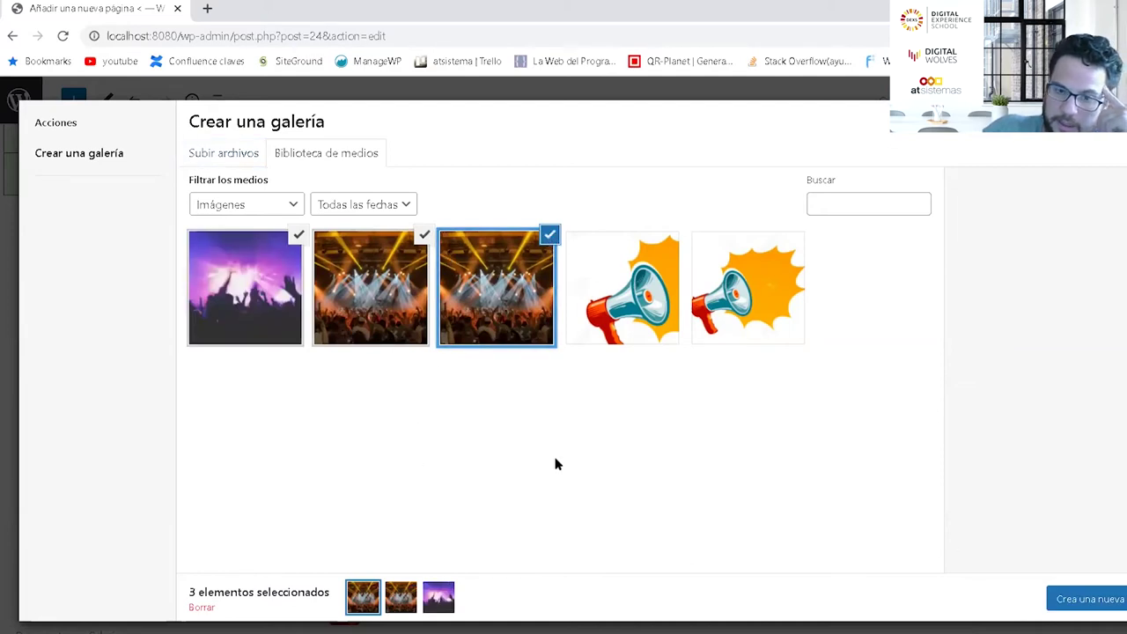
Step: Clear the preselected images, create a gallery from concert-1149979_1920.jpg and audience-1853662_1920.jpg only, and insert it into the page
{"action": "left_click", "coordinate": [201, 607]}
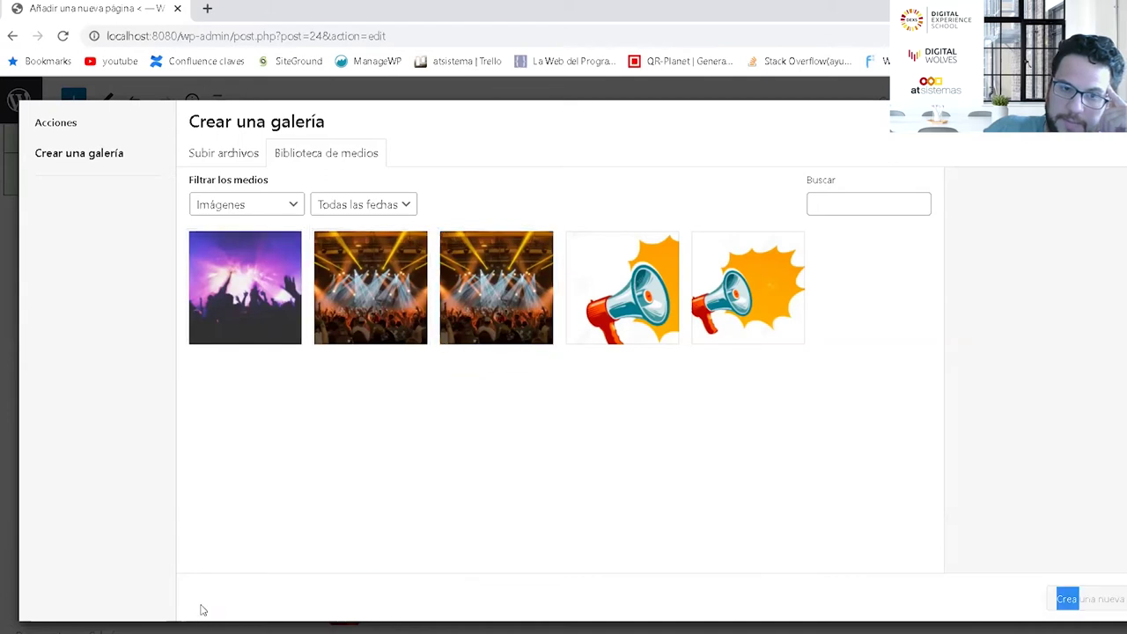
{"action": "left_click", "coordinate": [528, 324]}
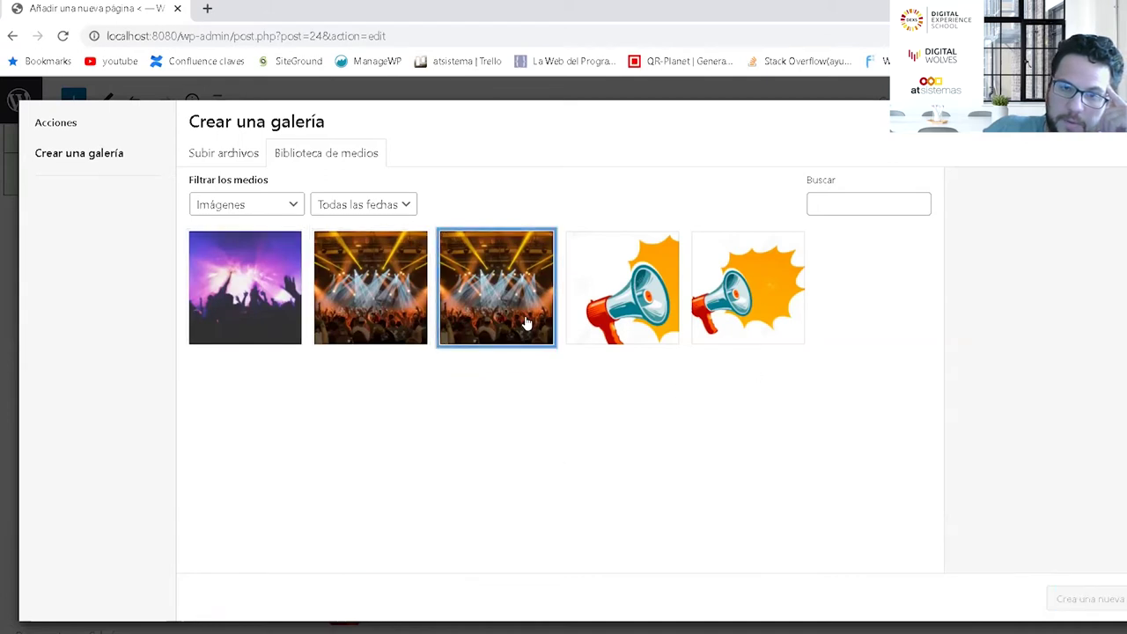
{"action": "left_click", "coordinate": [204, 608]}
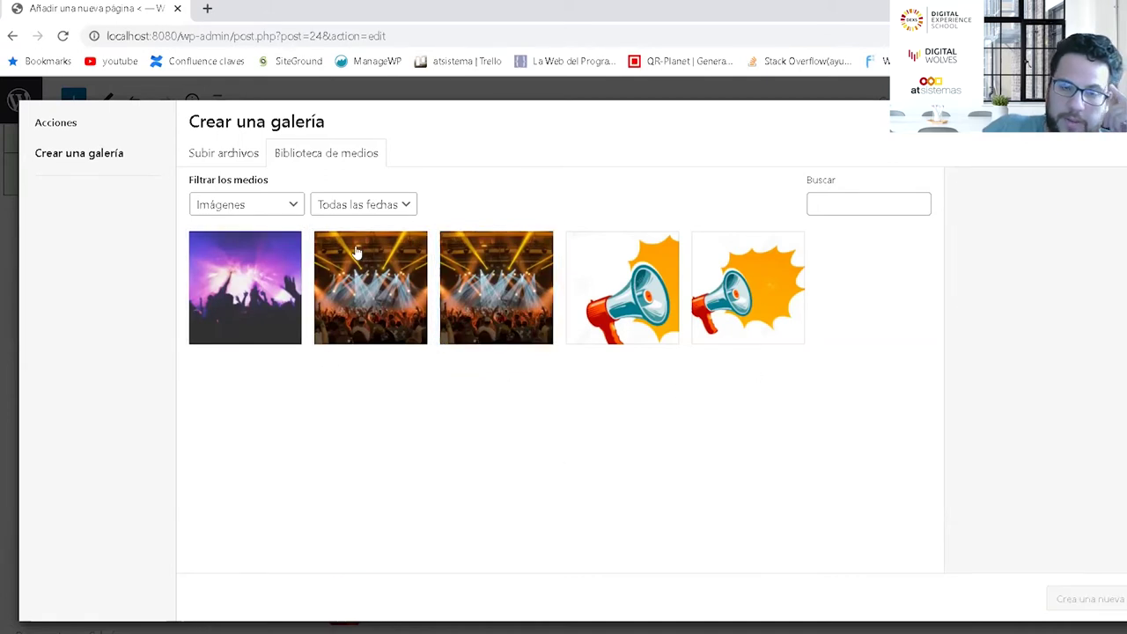
{"action": "left_click", "coordinate": [246, 302]}
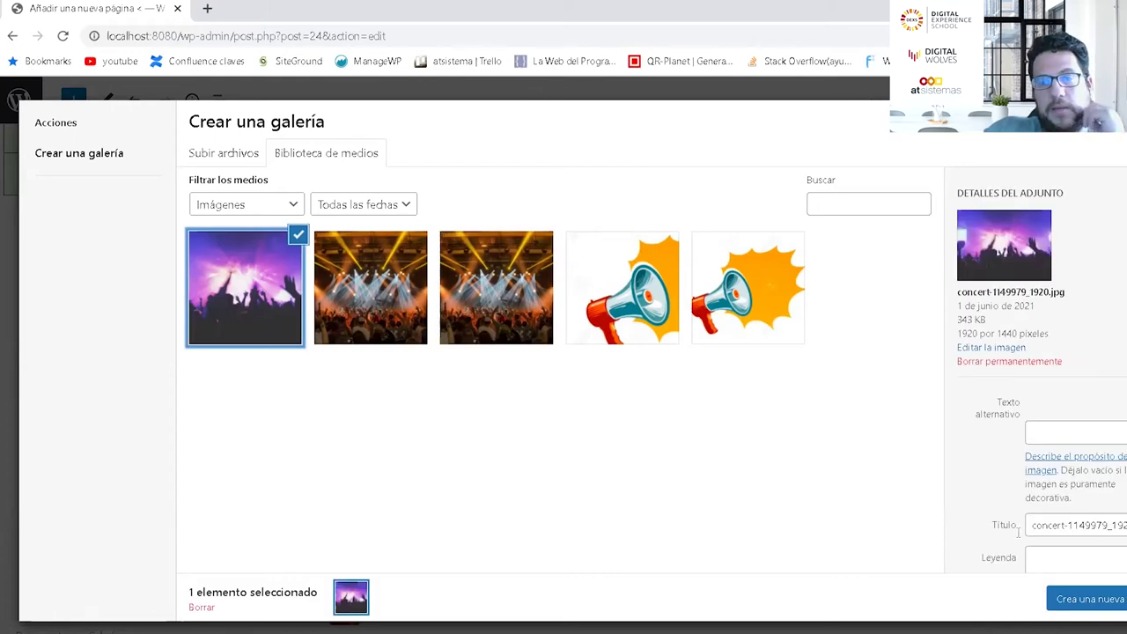
{"action": "left_click", "coordinate": [398, 308]}
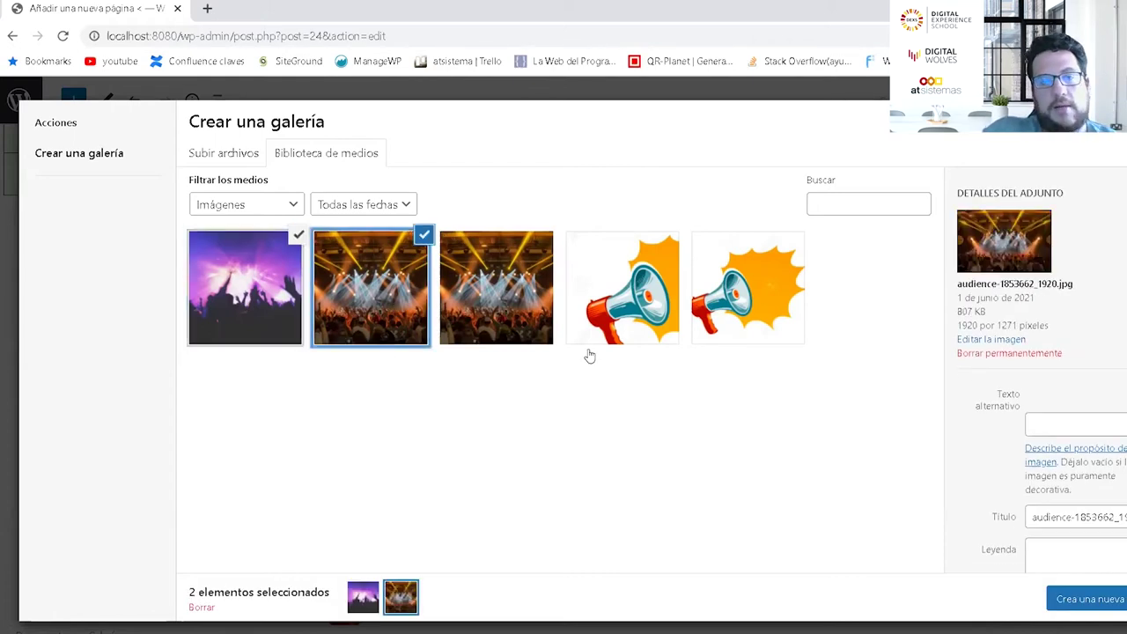
{"action": "left_click", "coordinate": [1066, 601]}
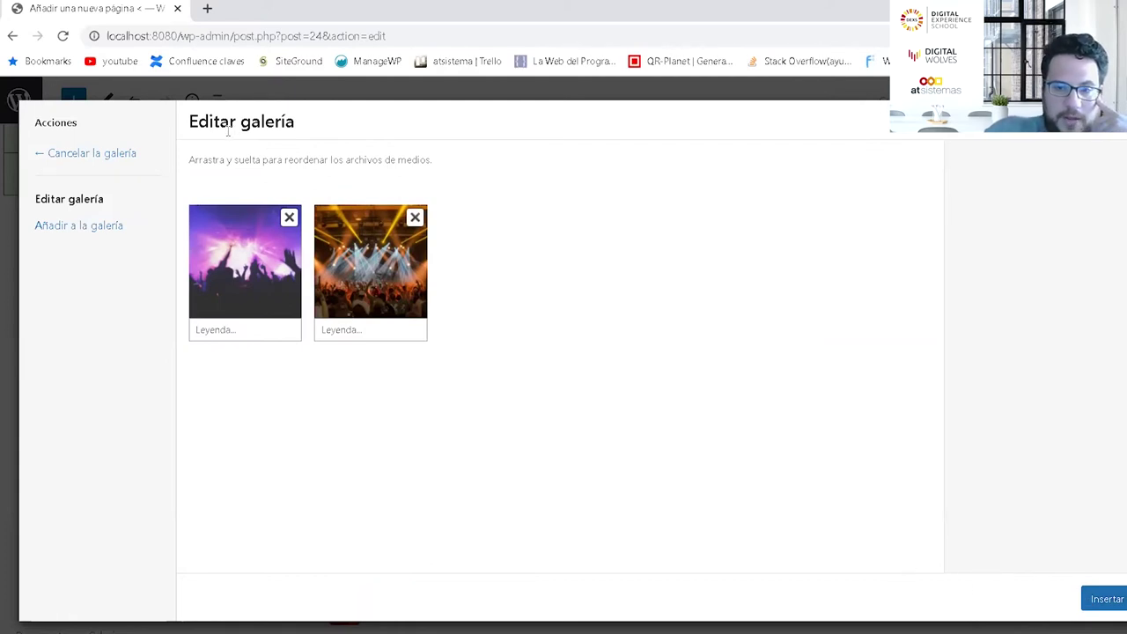
{"action": "left_click", "coordinate": [1101, 597]}
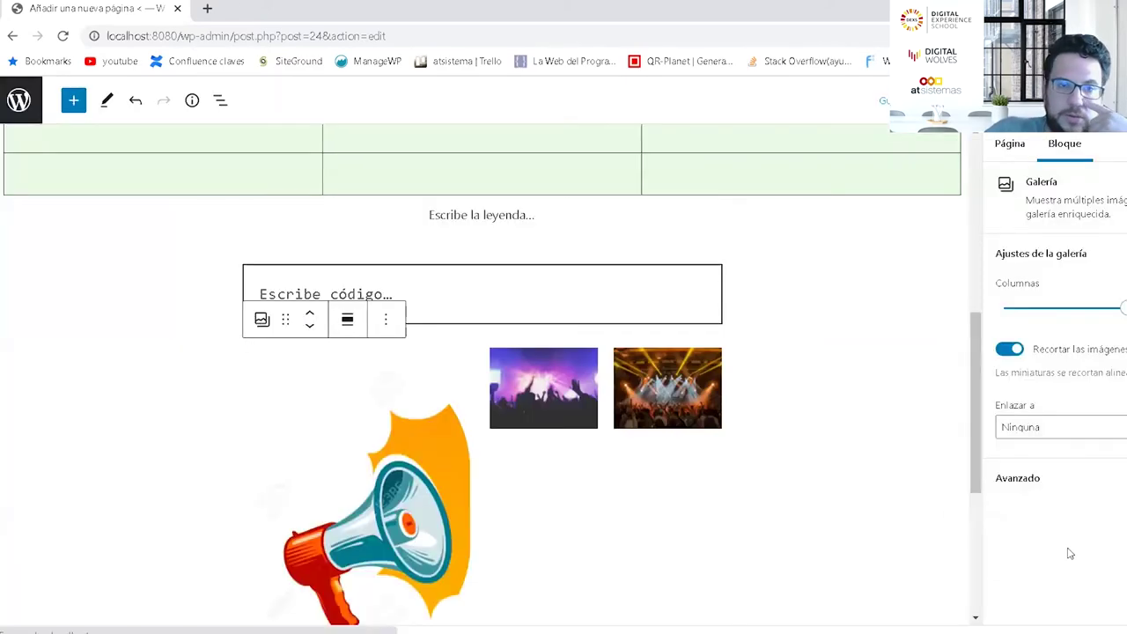
Step: Select the images in the gallery and set the gallery to 1 column
{"action": "left_click", "coordinate": [563, 379]}
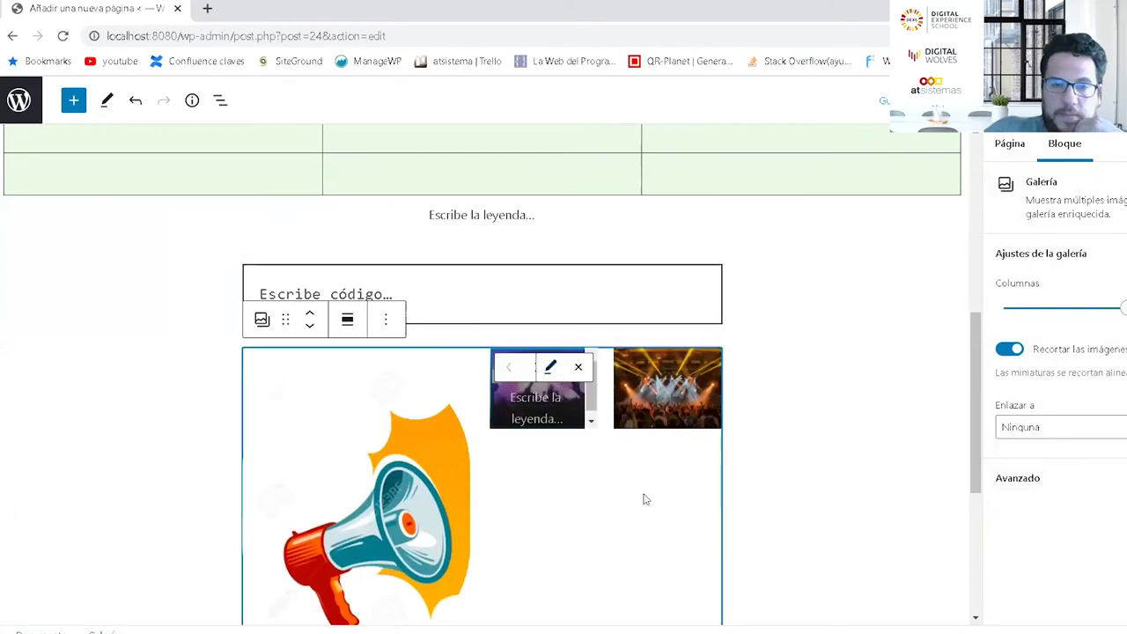
{"action": "left_click", "coordinate": [651, 412]}
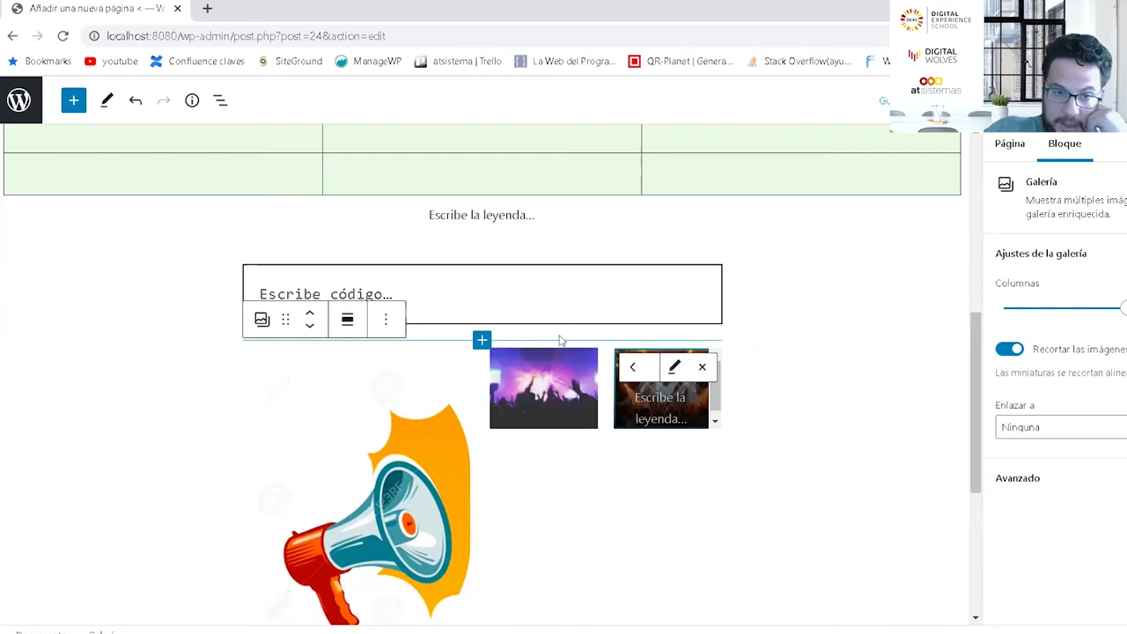
{"action": "left_click_drag", "start_coordinate": [1121, 308], "coordinate": [1004, 313]}
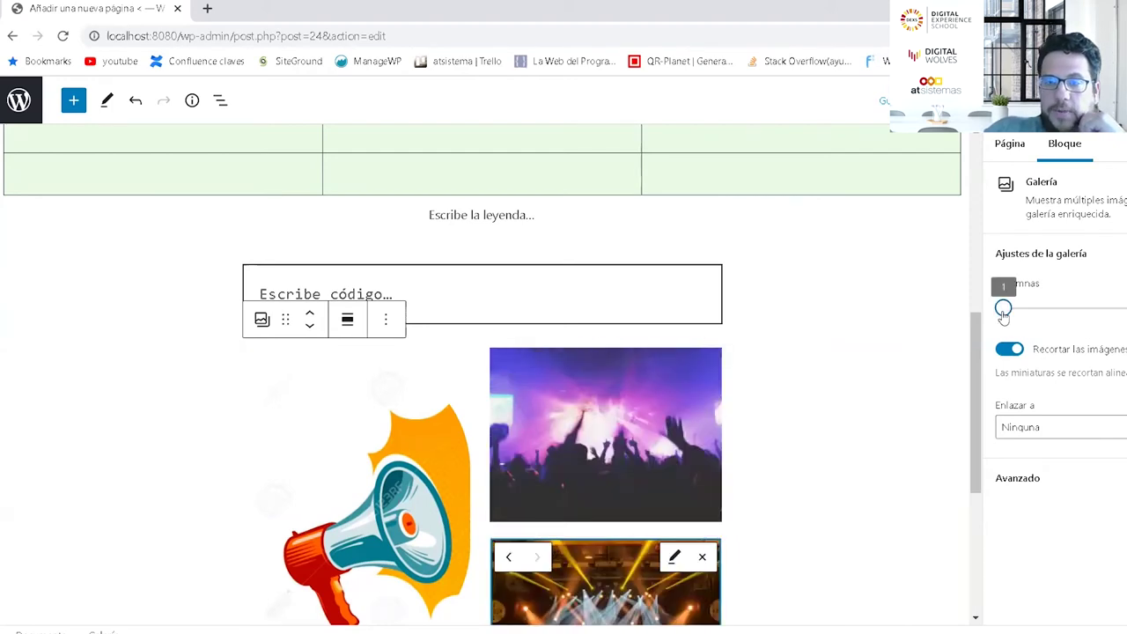
{"action": "left_click", "coordinate": [1090, 328]}
{"action": "left_click_drag", "start_coordinate": [1090, 328], "coordinate": [1011, 320]}
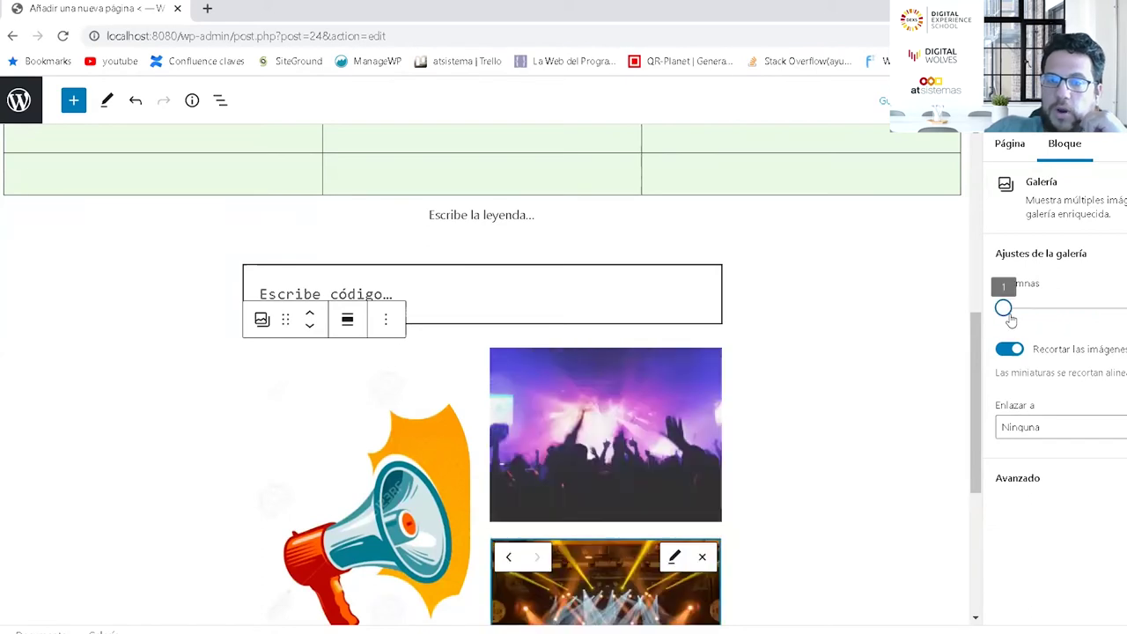
Step: Review the page and gallery settings and examine how the gallery images are laid out beside the megaphone image
{"action": "scroll", "coordinate": [597, 519], "scroll_direction": "down", "scroll_amount": 3}
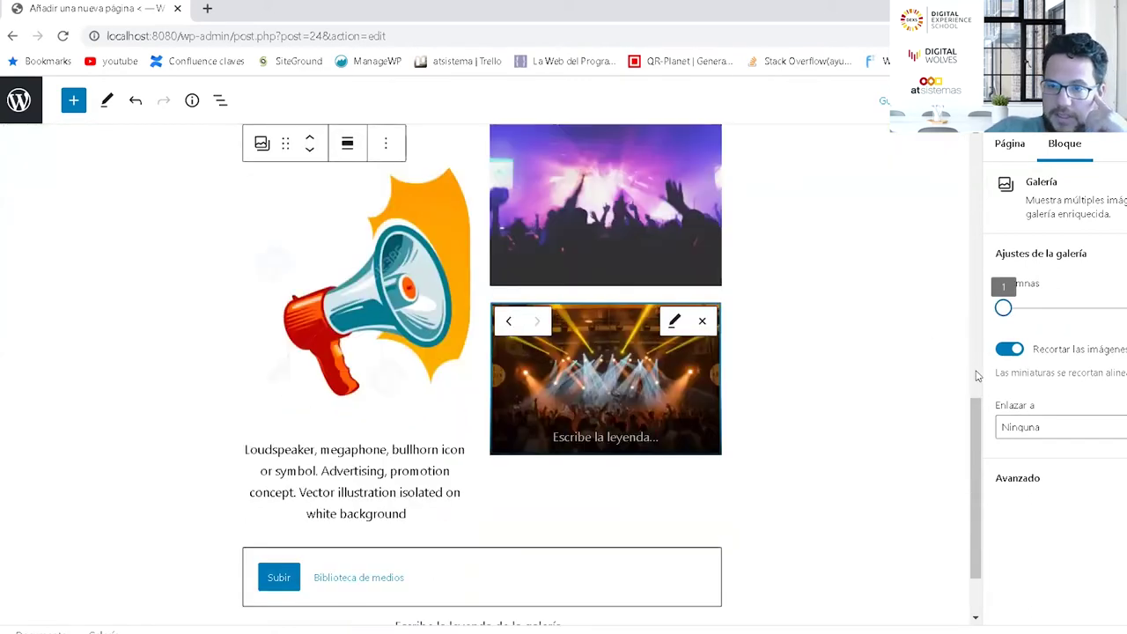
{"action": "left_click", "coordinate": [1010, 143]}
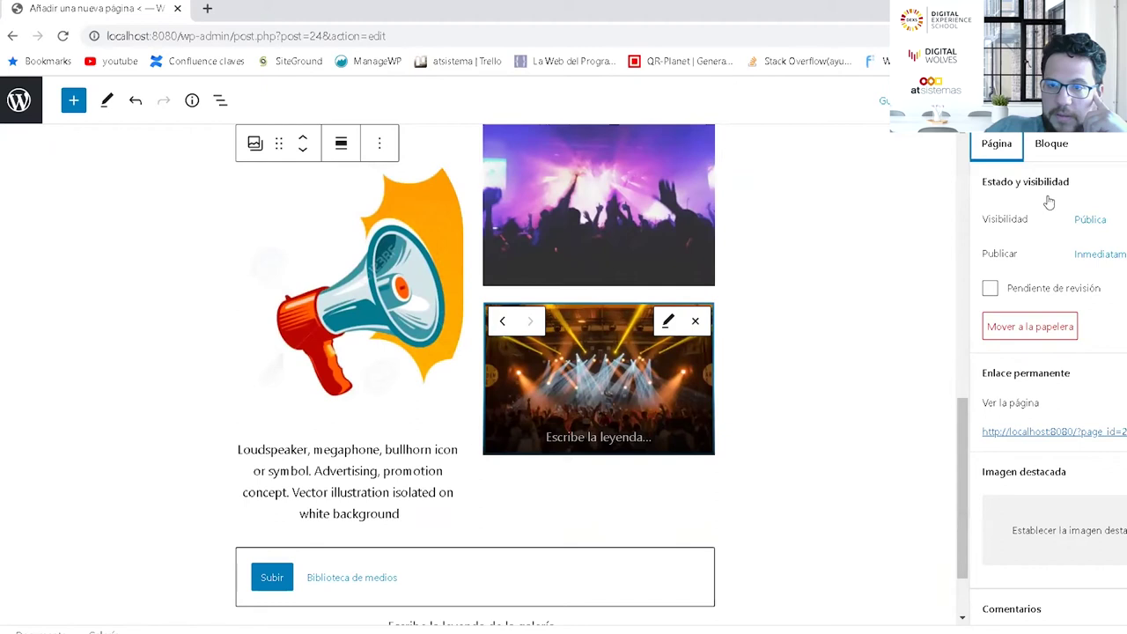
{"action": "left_click", "coordinate": [1050, 146]}
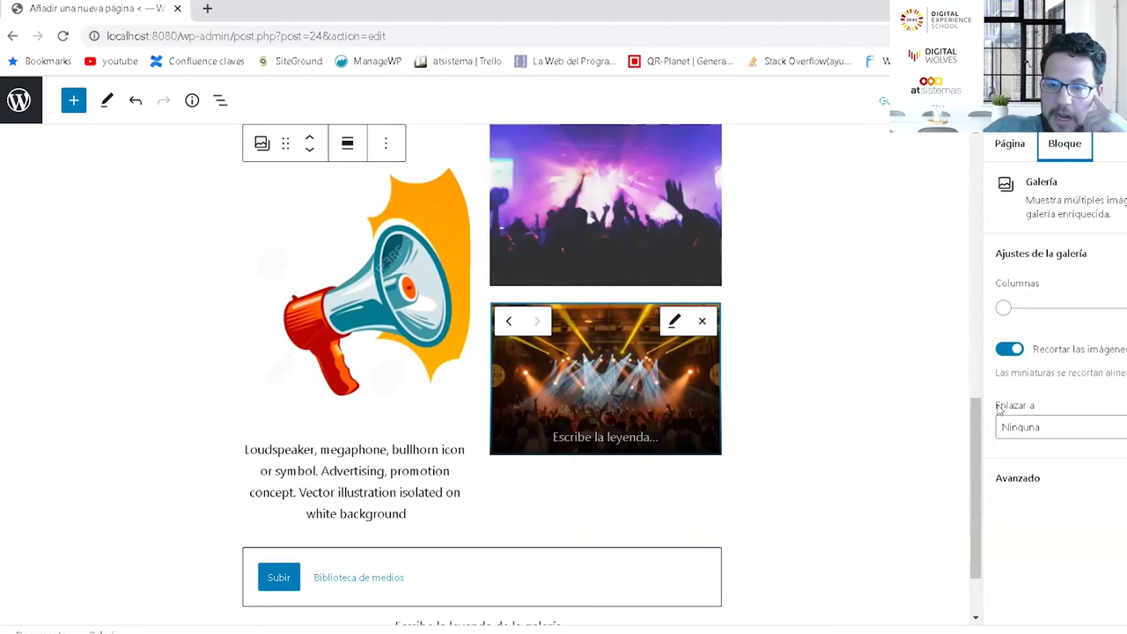
{"action": "scroll", "coordinate": [510, 519], "scroll_direction": "down", "scroll_amount": 1}
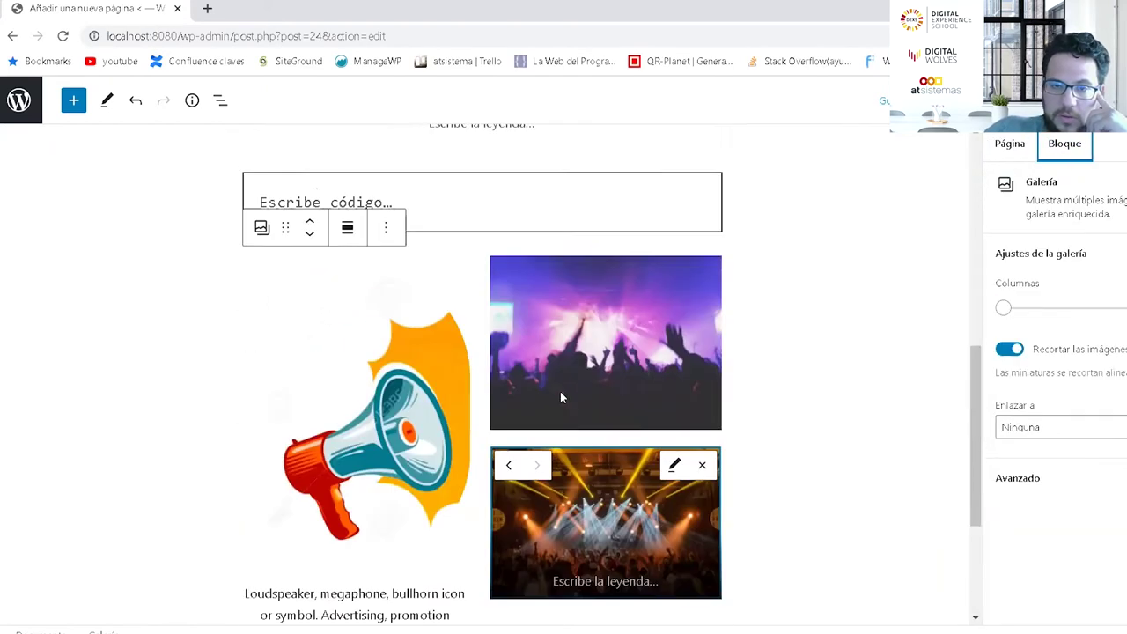
{"action": "scroll", "coordinate": [560, 391], "scroll_direction": "up", "scroll_amount": 4}
{"action": "scroll", "coordinate": [601, 449], "scroll_direction": "down", "scroll_amount": 4}
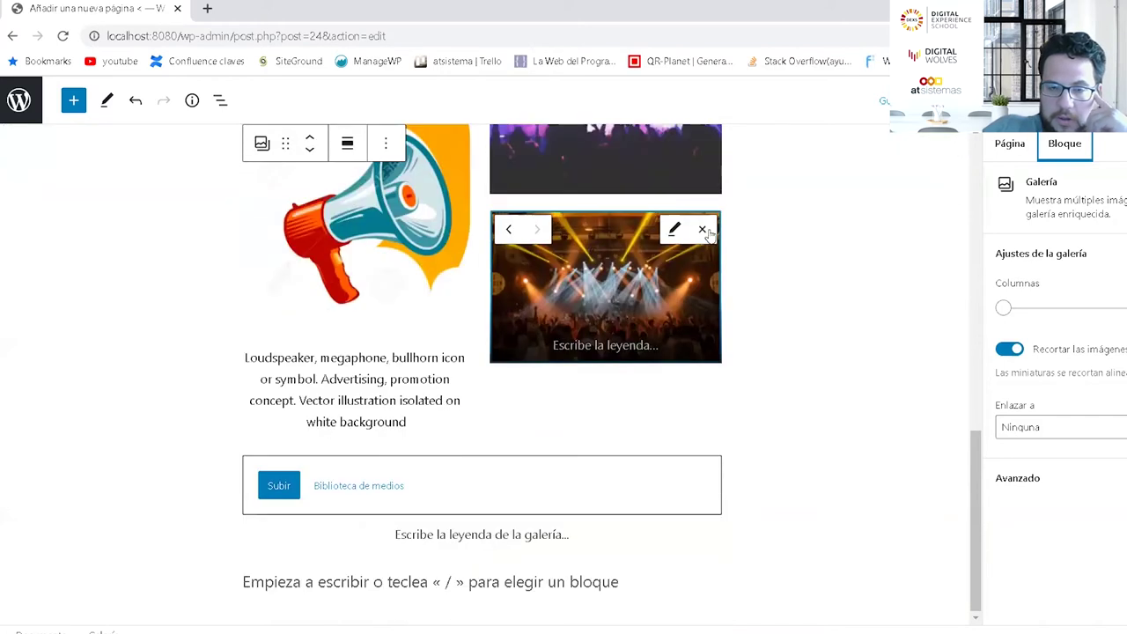
{"action": "scroll", "coordinate": [603, 390], "scroll_direction": "up", "scroll_amount": 2}
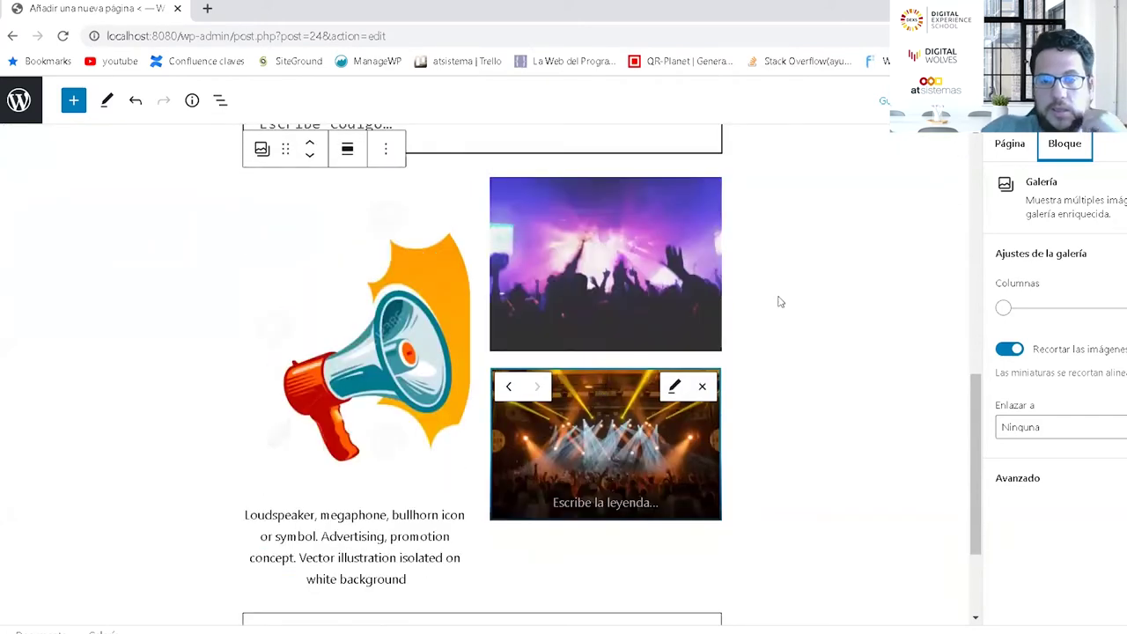
{"action": "scroll", "coordinate": [321, 493], "scroll_direction": "down", "scroll_amount": 2}
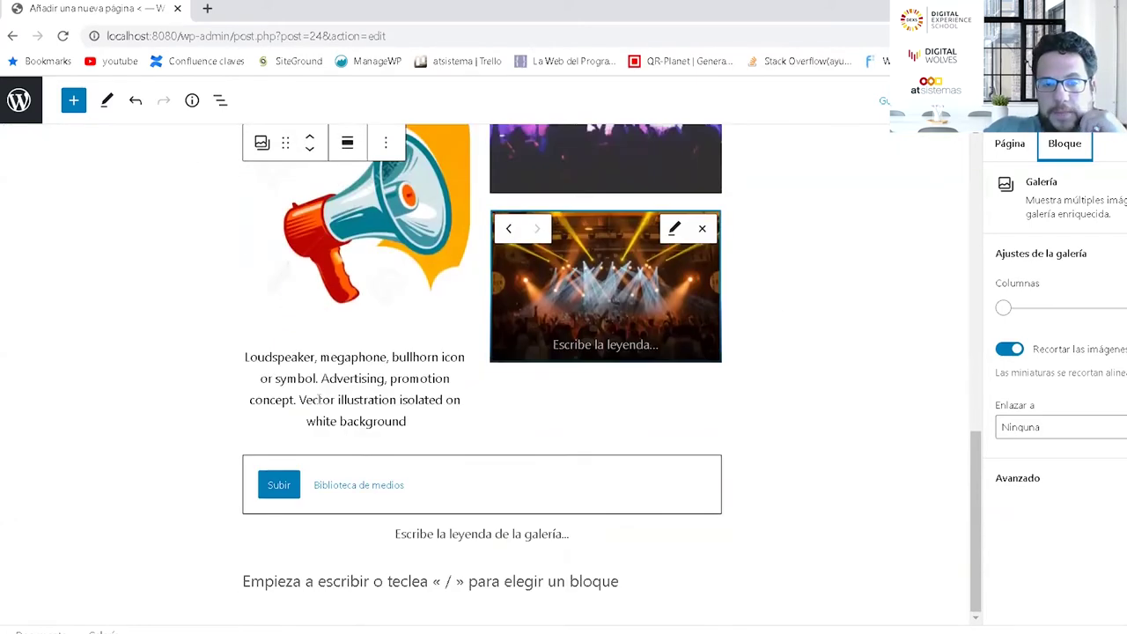
Step: Add a "Vídeo" block from the "Medios" category below the gallery
{"action": "left_click", "coordinate": [74, 111]}
{"action": "scroll", "coordinate": [55, 390], "scroll_direction": "down", "scroll_amount": 3}
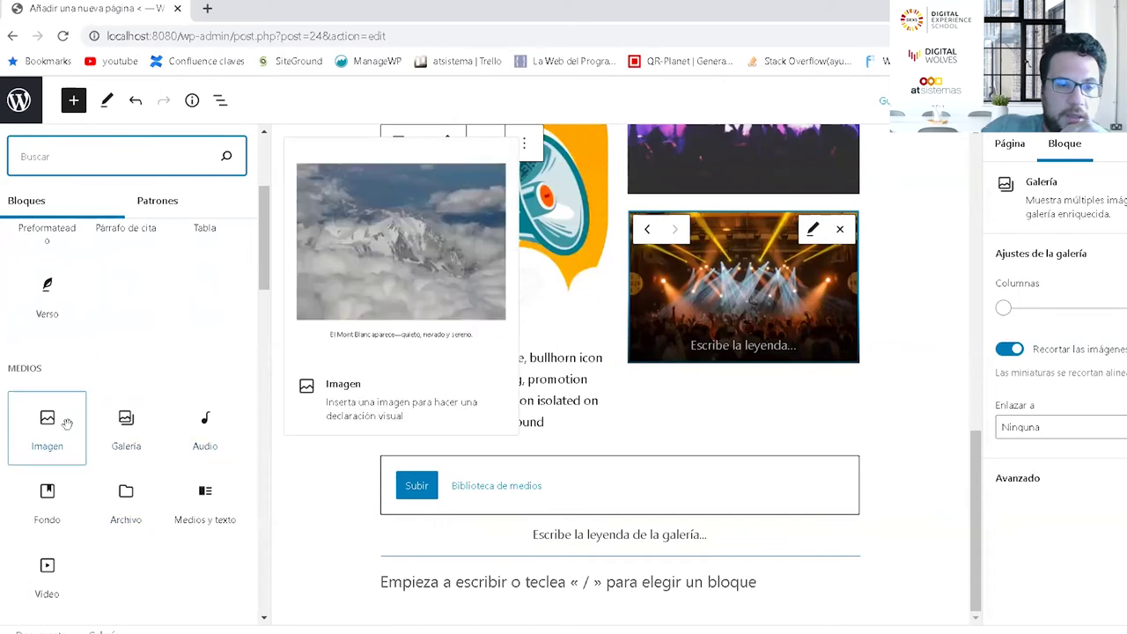
{"action": "scroll", "coordinate": [68, 460], "scroll_direction": "down", "scroll_amount": 1}
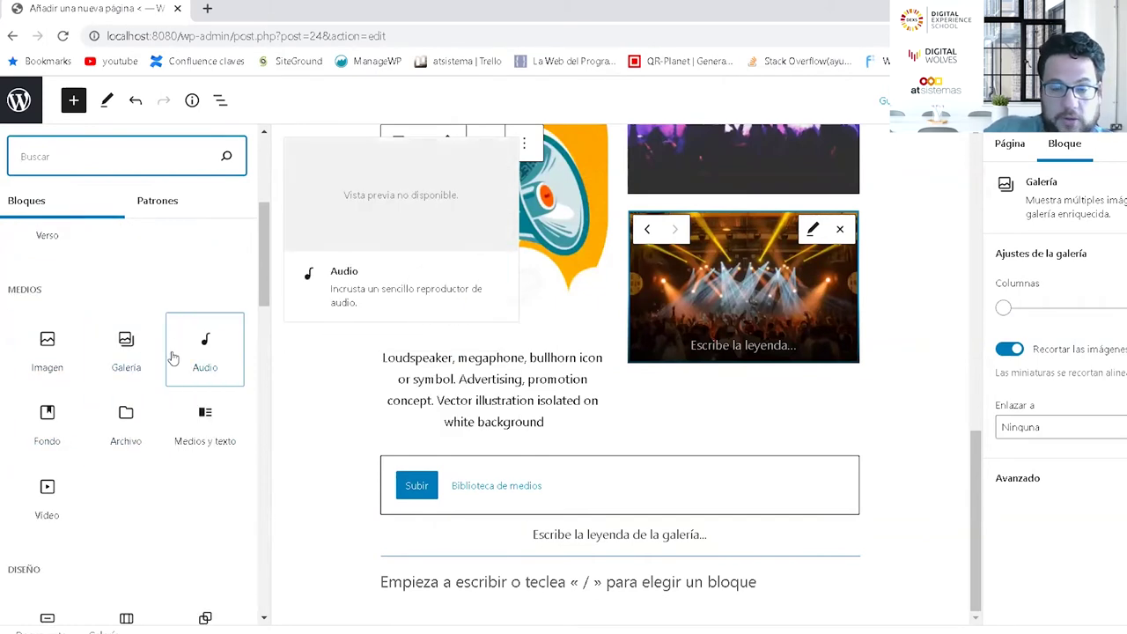
{"action": "left_click_drag", "start_coordinate": [53, 524], "coordinate": [469, 577]}
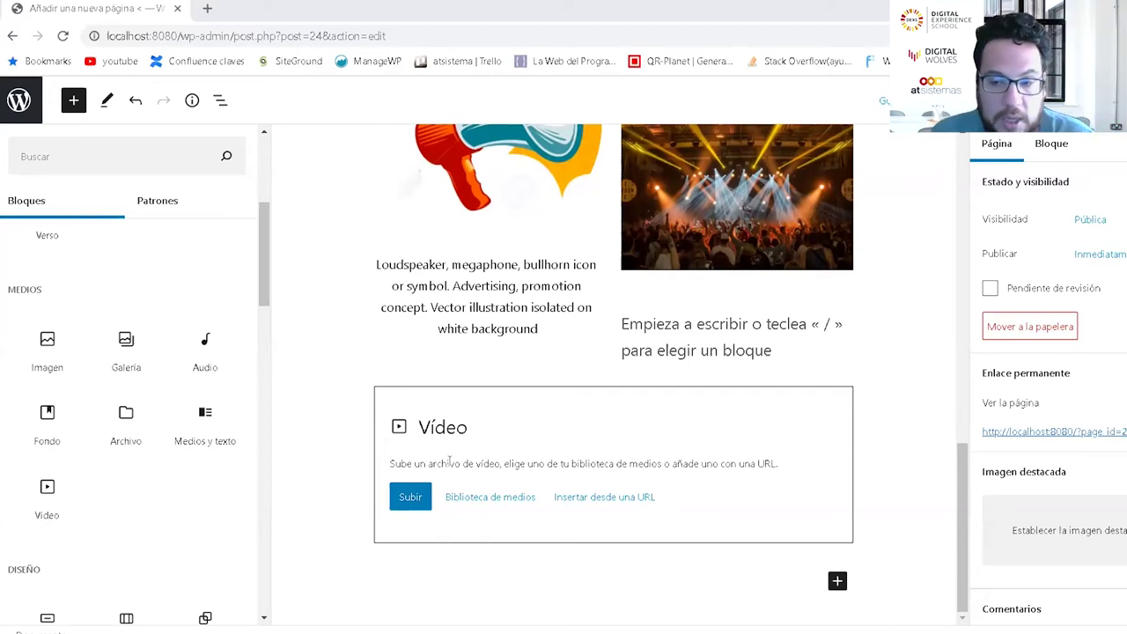
{"action": "left_click", "coordinate": [604, 502]}
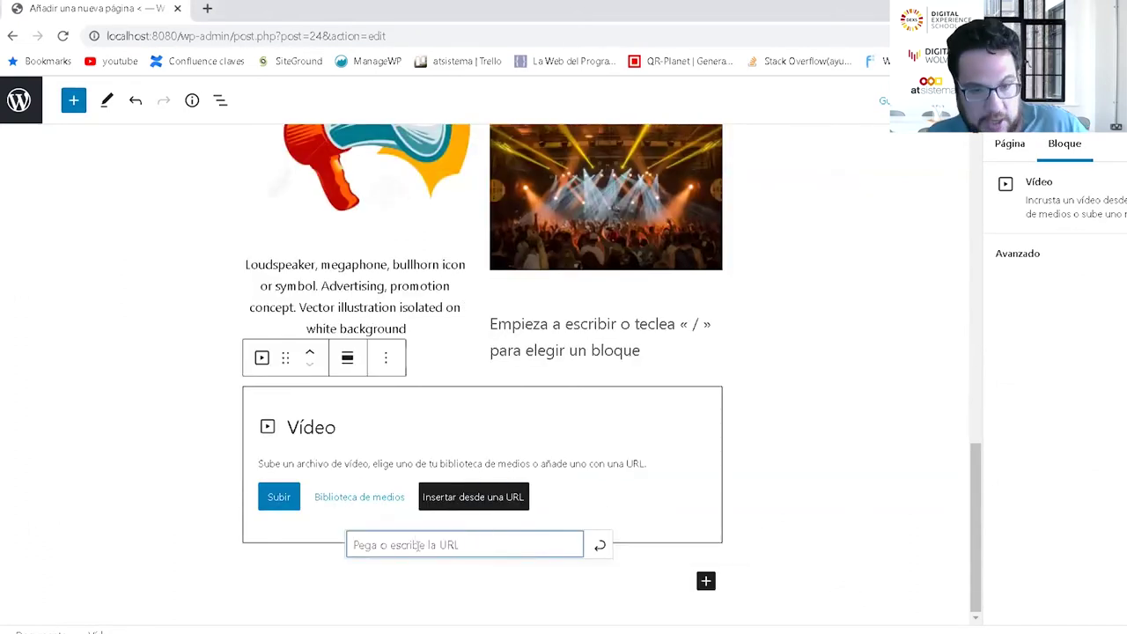
{"action": "type", "text": "https://www.youtube.com/watch?v=QSNGuYB6Otk"}
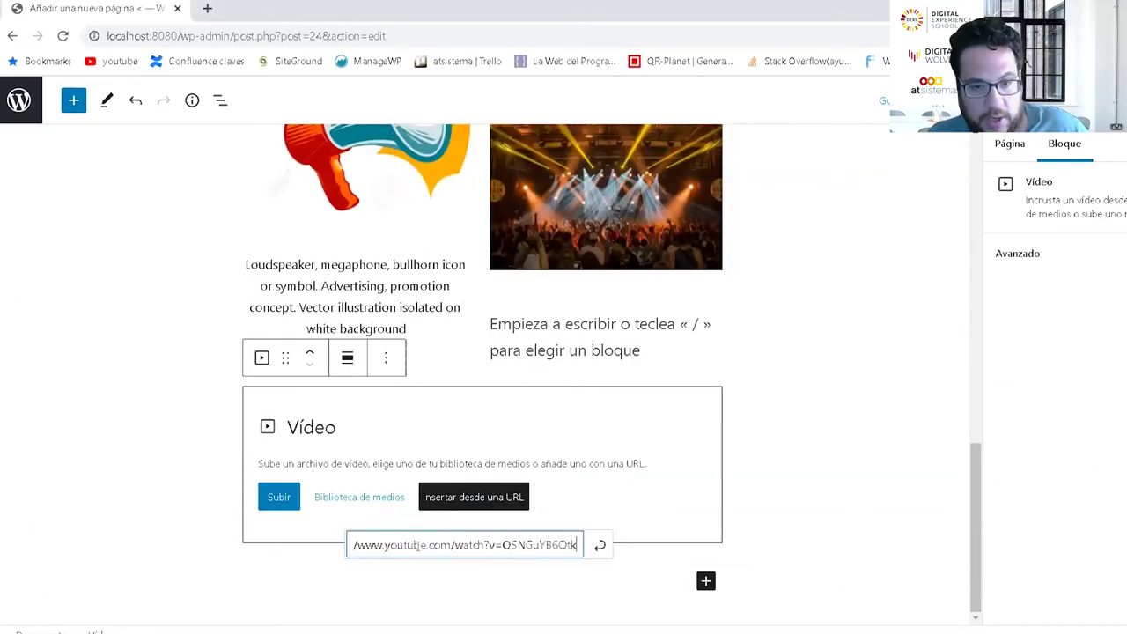
{"action": "left_click", "coordinate": [600, 546]}
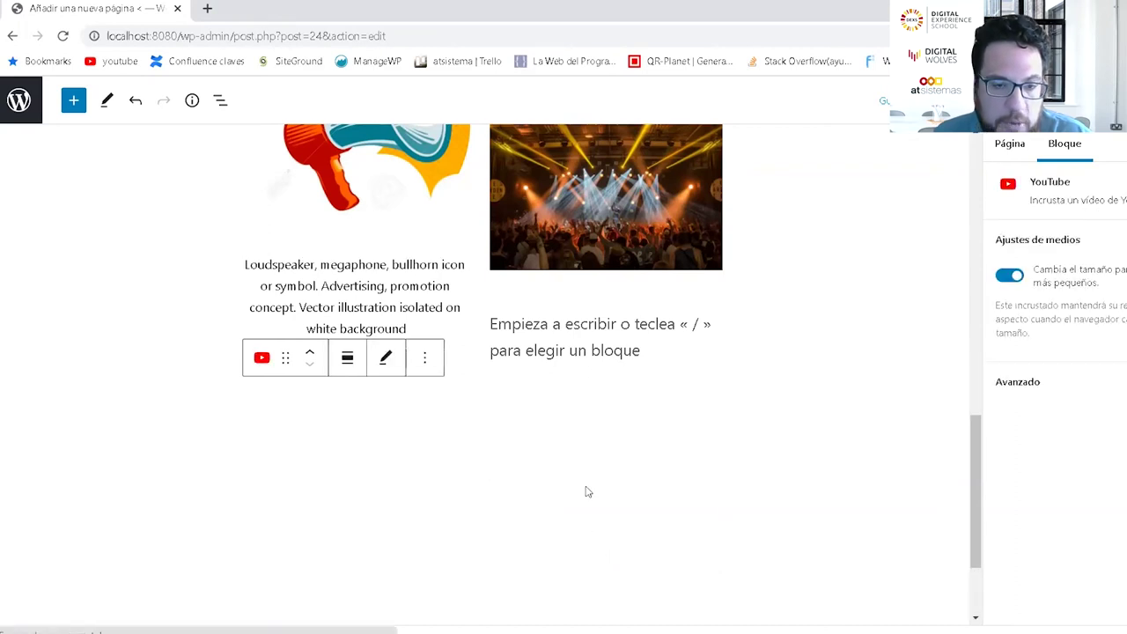
{"action": "scroll", "coordinate": [507, 436], "scroll_direction": "down", "scroll_amount": 2}
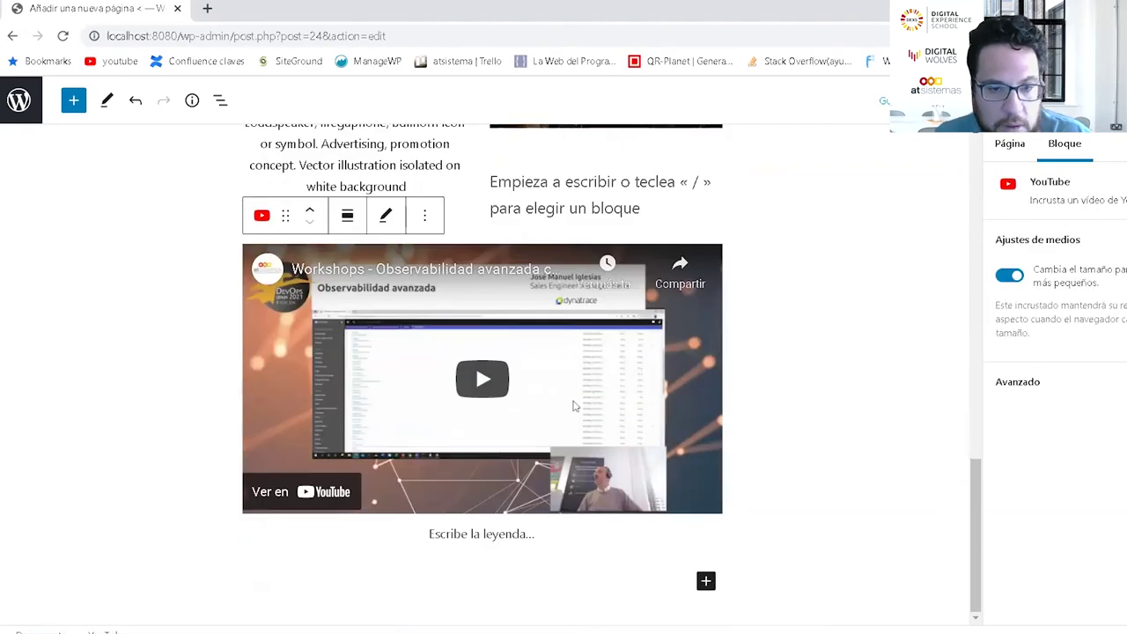
Step: Set the embedded YouTube video's alignment to "Ancho amplio" and look over the widened block
{"action": "left_click", "coordinate": [348, 215]}
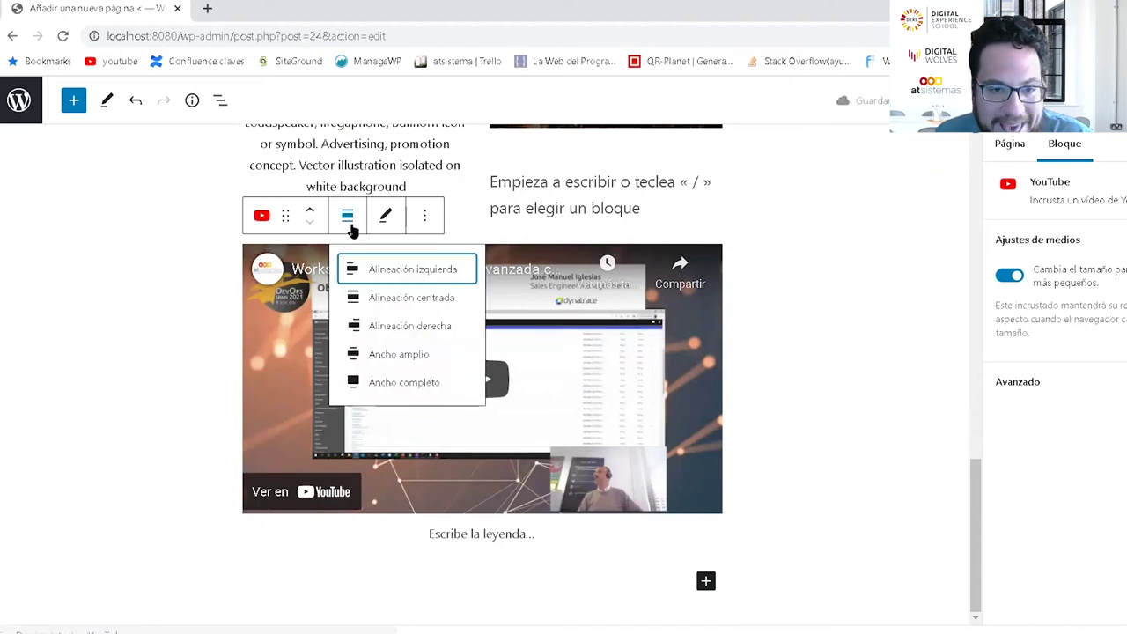
{"action": "left_click", "coordinate": [412, 353]}
{"action": "scroll", "coordinate": [672, 334], "scroll_direction": "up", "scroll_amount": 4}
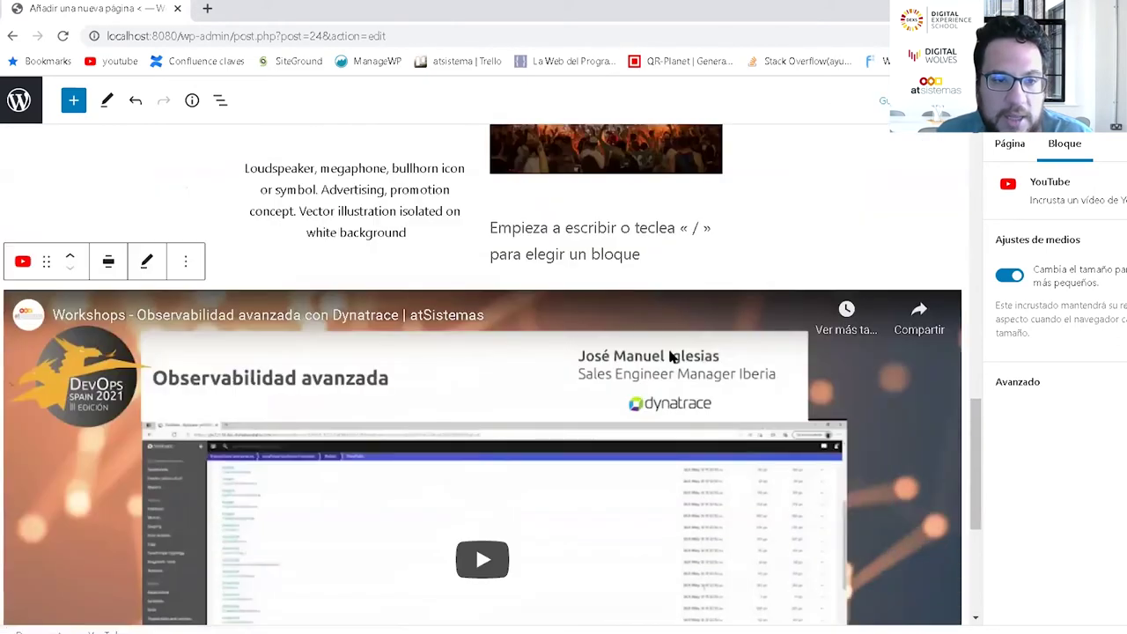
{"action": "scroll", "coordinate": [659, 373], "scroll_direction": "down", "scroll_amount": 3}
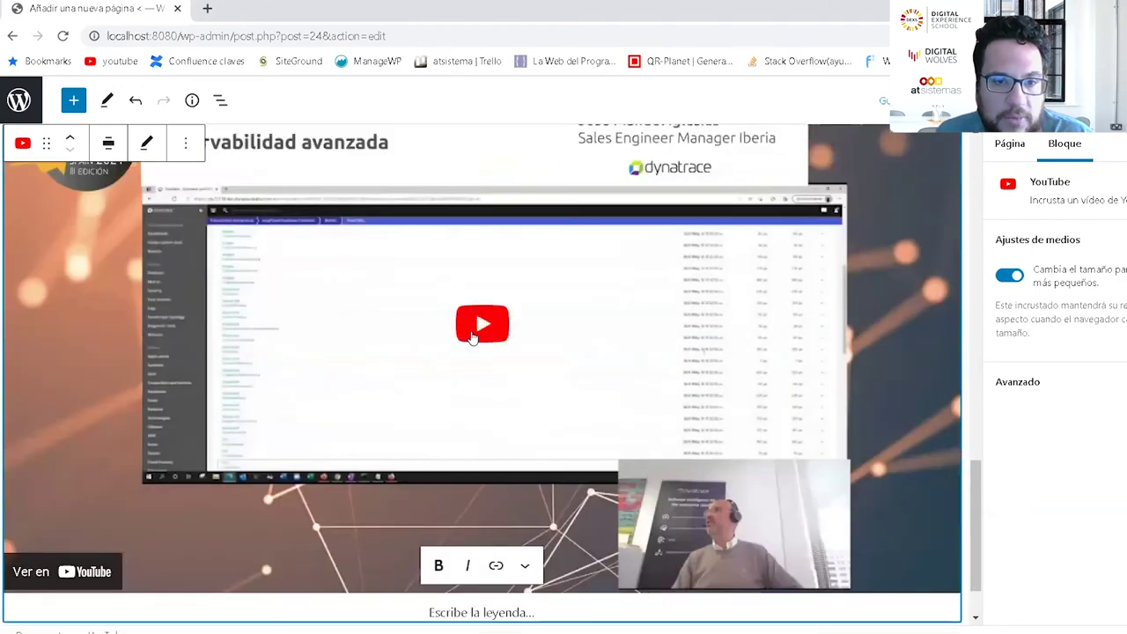
Step: Play the embedded YouTube video inside the editor to check its playback
{"action": "left_click", "coordinate": [482, 324]}
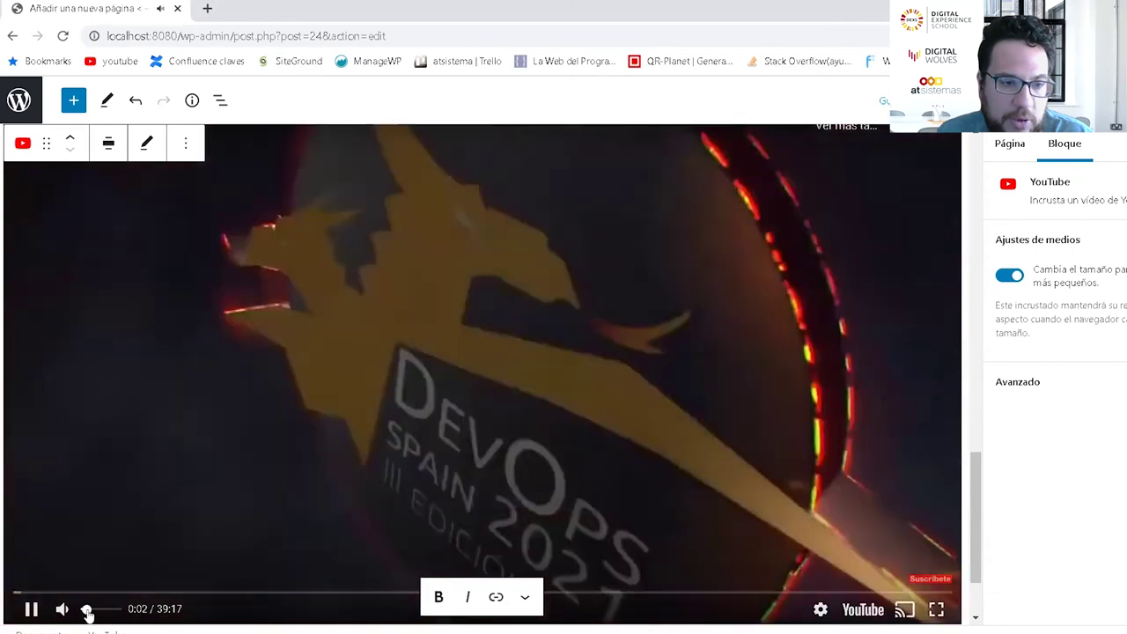
{"action": "scroll", "coordinate": [740, 236], "scroll_direction": "up", "scroll_amount": 3}
{"action": "scroll", "coordinate": [740, 236], "scroll_direction": "down", "scroll_amount": 3}
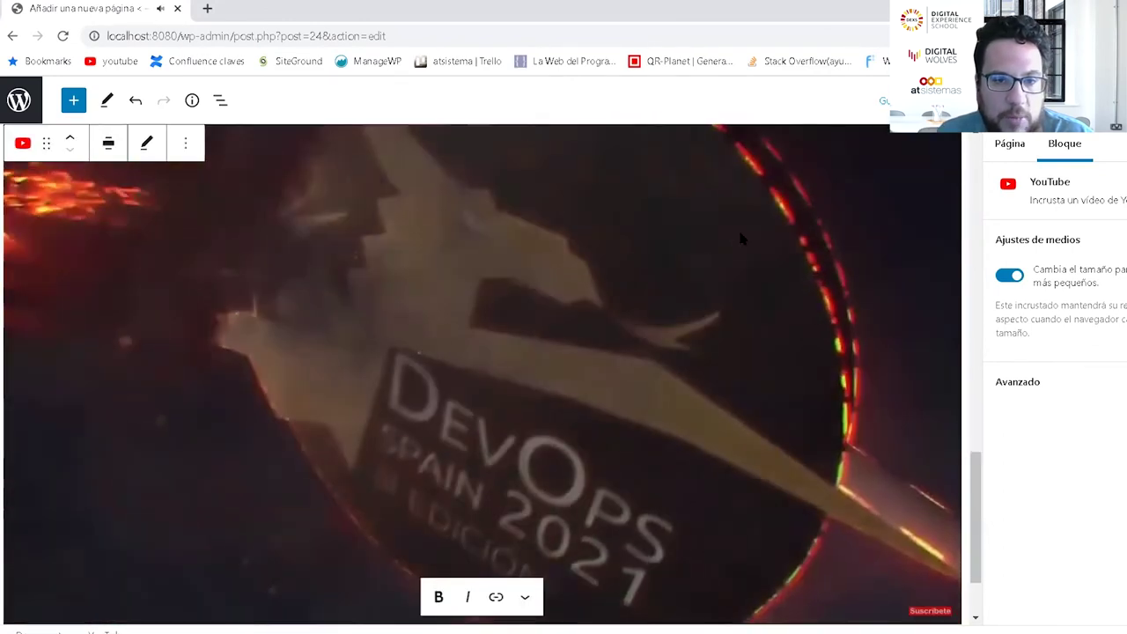
Step: Pause the embedded YouTube video and go to the end of the page
{"action": "scroll", "coordinate": [686, 258], "scroll_direction": "down", "scroll_amount": 1}
{"action": "scroll", "coordinate": [616, 300], "scroll_direction": "up", "scroll_amount": 1}
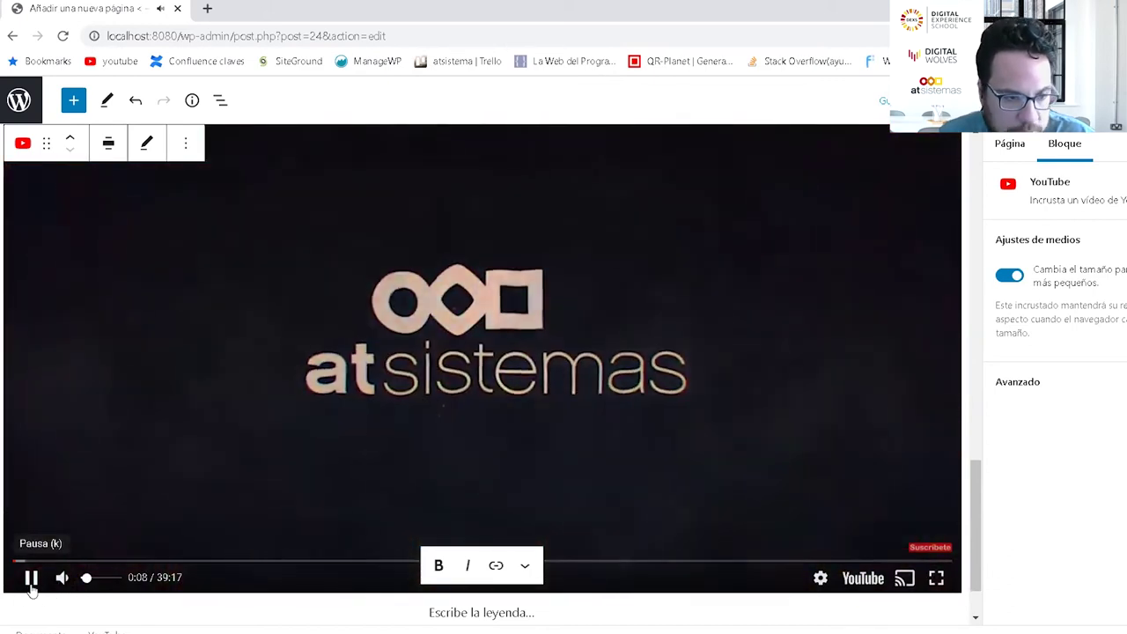
{"action": "left_click", "coordinate": [31, 583]}
{"action": "scroll", "coordinate": [529, 451], "scroll_direction": "down", "scroll_amount": 1}
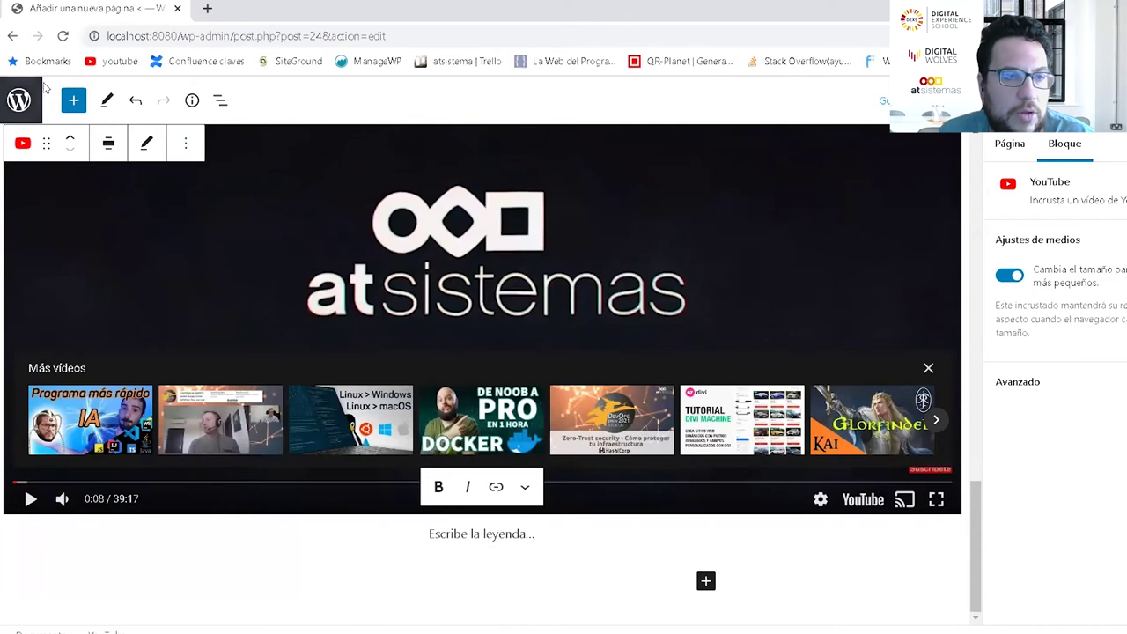
Step: Add two "Columnas" blocks from the "Diseño" category below the YouTube video
{"action": "left_click", "coordinate": [74, 101]}
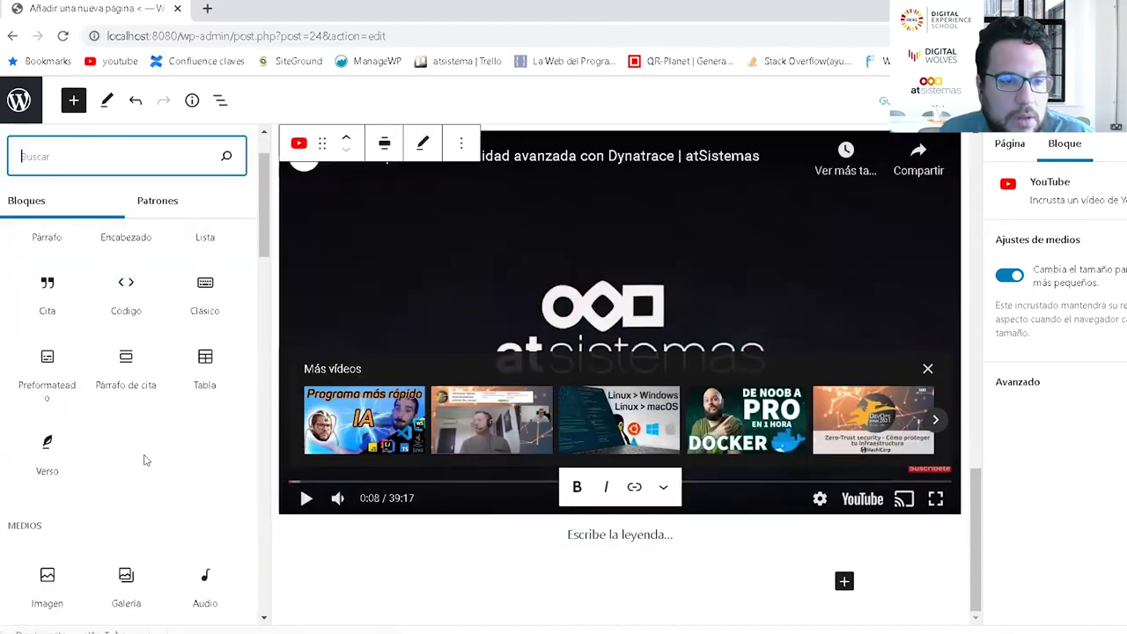
{"action": "scroll", "coordinate": [147, 460], "scroll_direction": "down", "scroll_amount": 5}
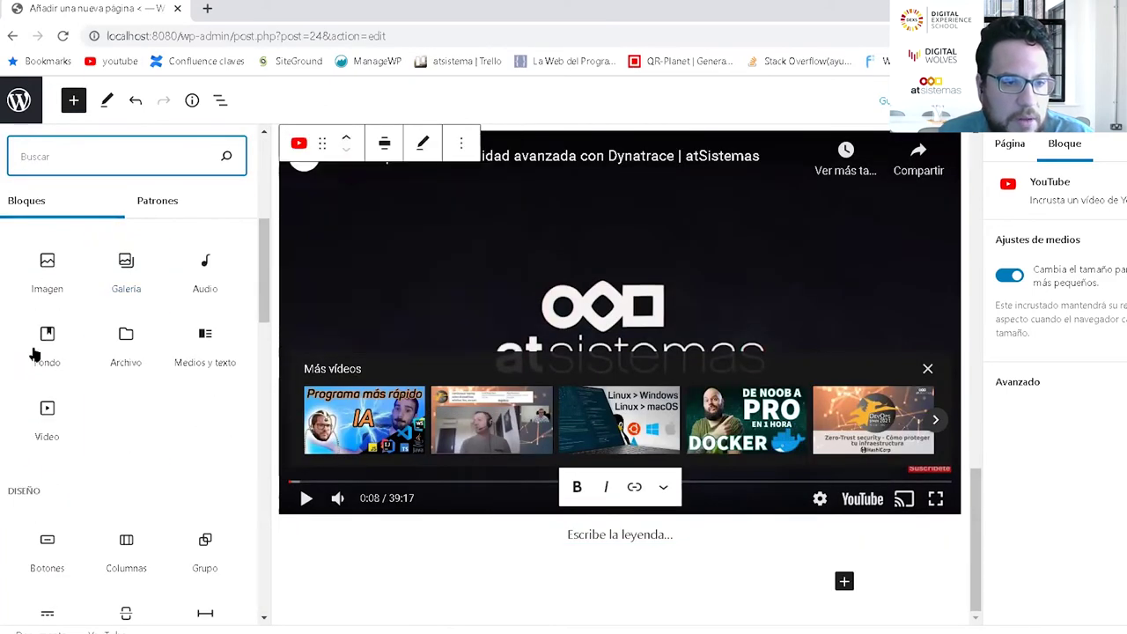
{"action": "scroll", "coordinate": [198, 415], "scroll_direction": "down", "scroll_amount": 1}
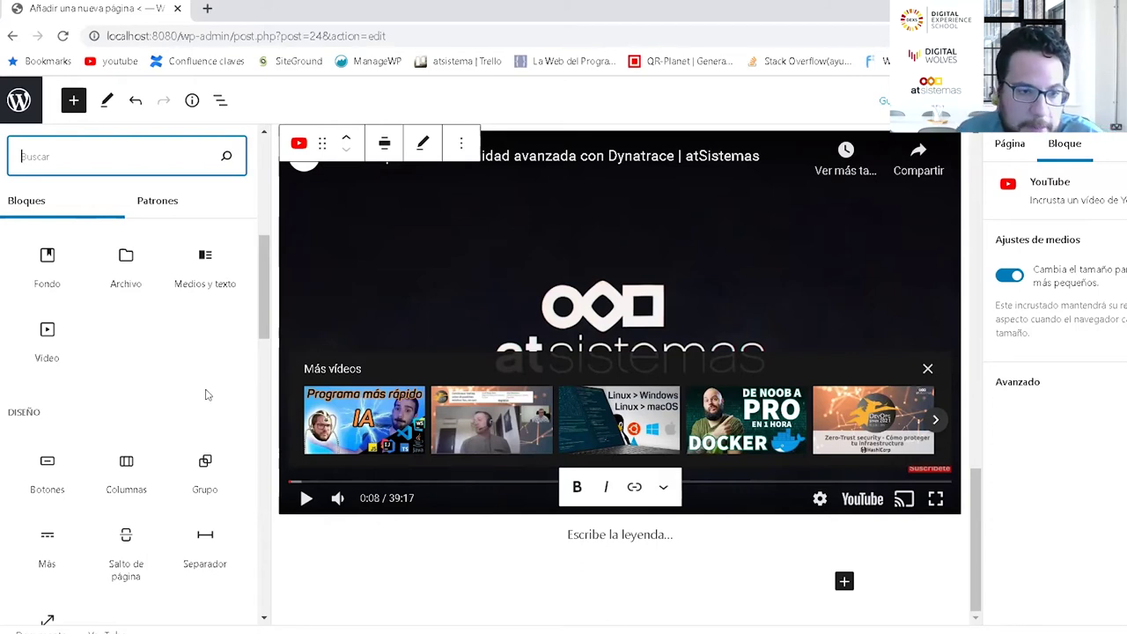
{"action": "scroll", "coordinate": [152, 350], "scroll_direction": "down", "scroll_amount": 2}
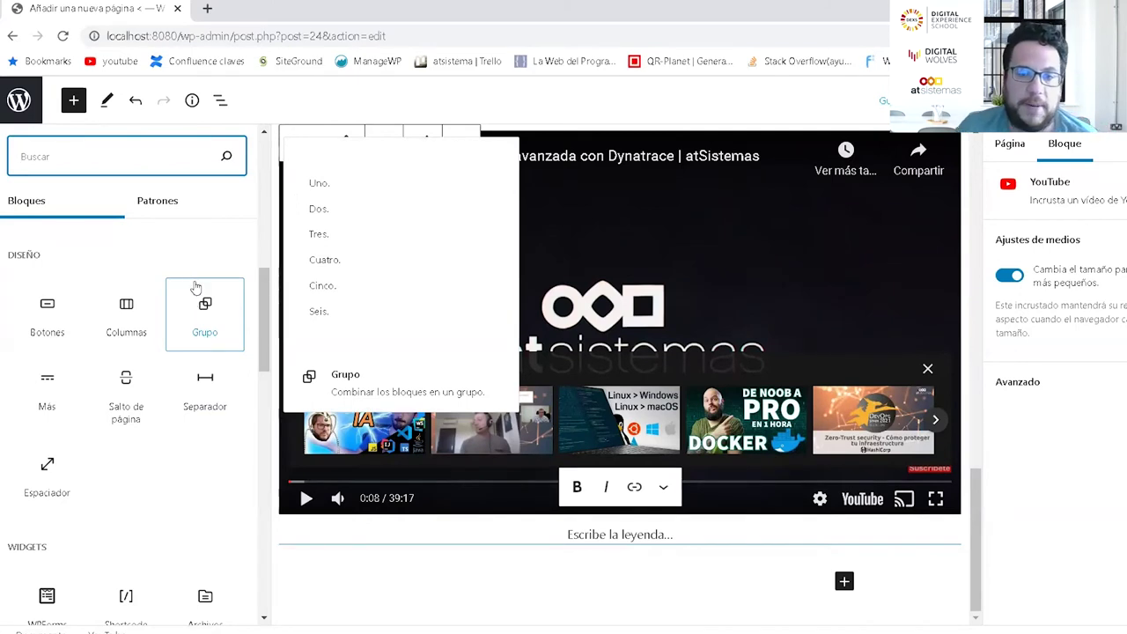
{"action": "left_click_drag", "start_coordinate": [130, 310], "coordinate": [617, 593]}
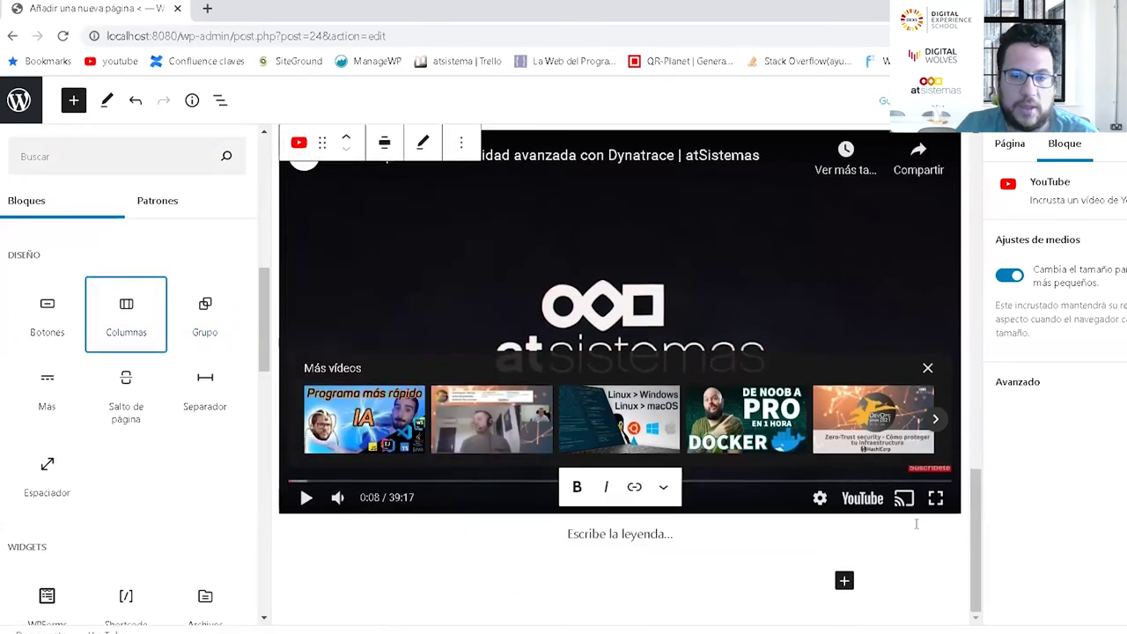
{"action": "left_click", "coordinate": [107, 318]}
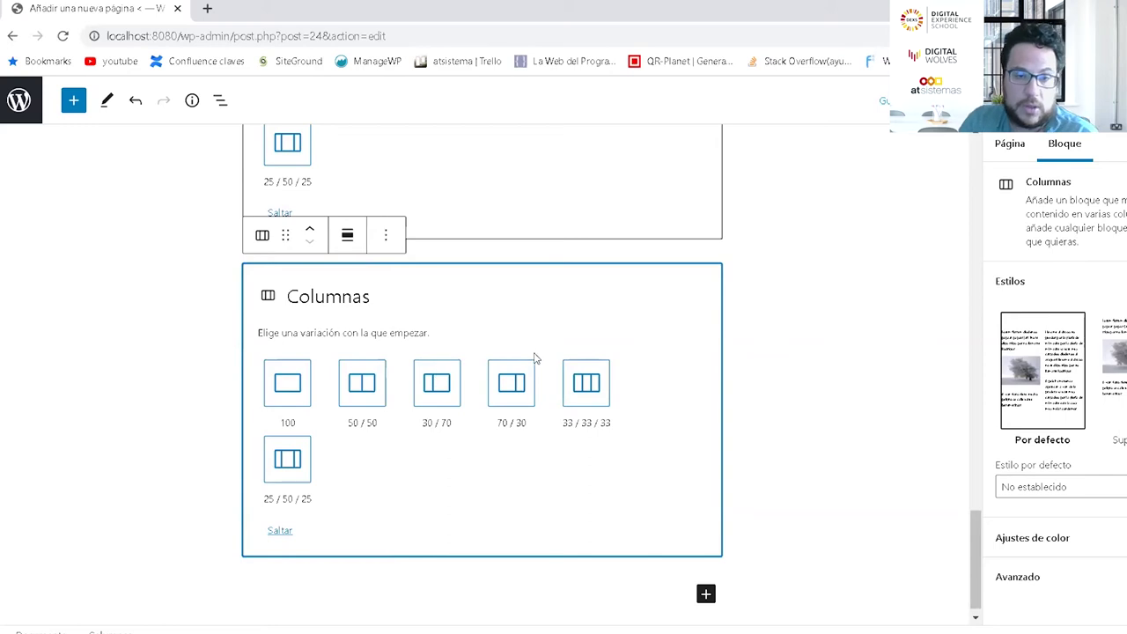
Step: Give the first "Columnas" block the 25 / 50 / 25 variation and the second one the 50 / 50 variation
{"action": "scroll", "coordinate": [537, 364], "scroll_direction": "up", "scroll_amount": 3}
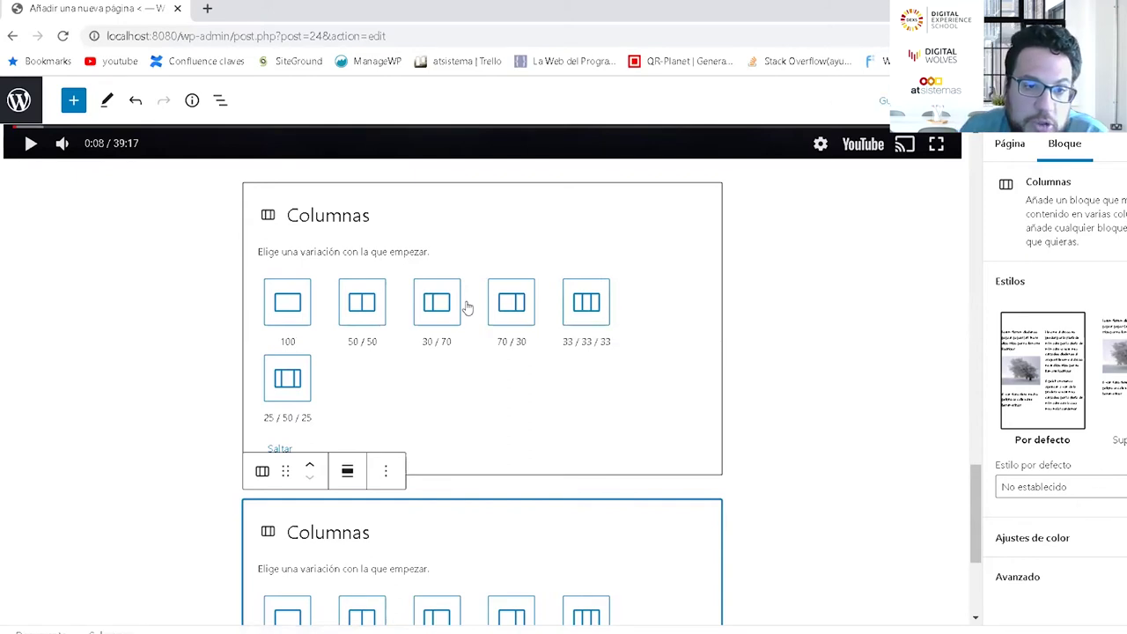
{"action": "left_click", "coordinate": [299, 394]}
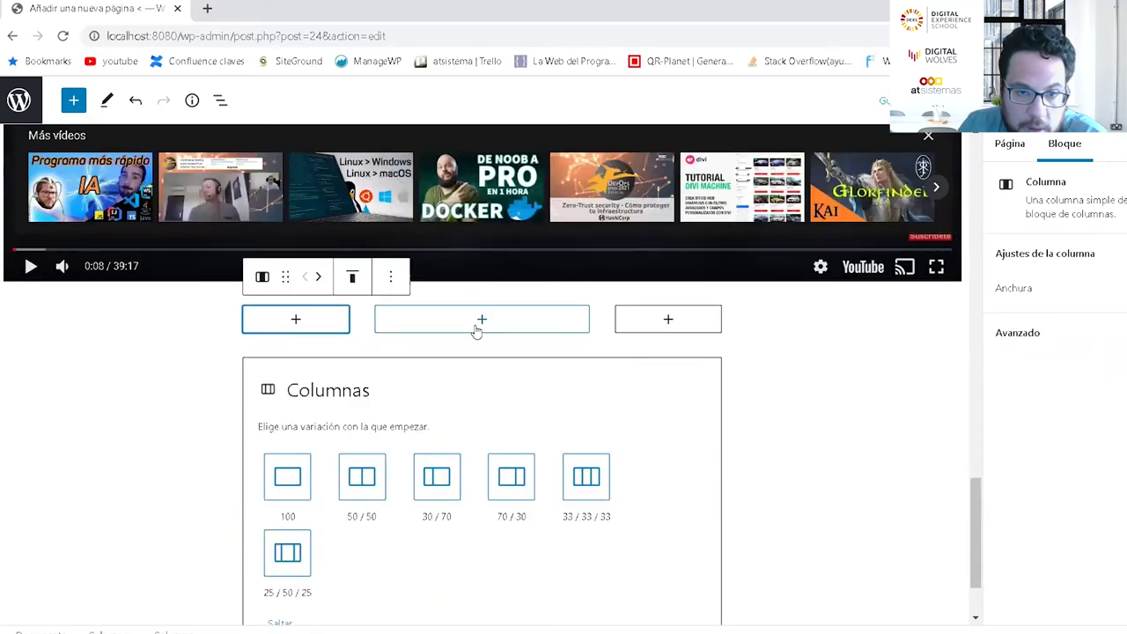
{"action": "left_click", "coordinate": [352, 278]}
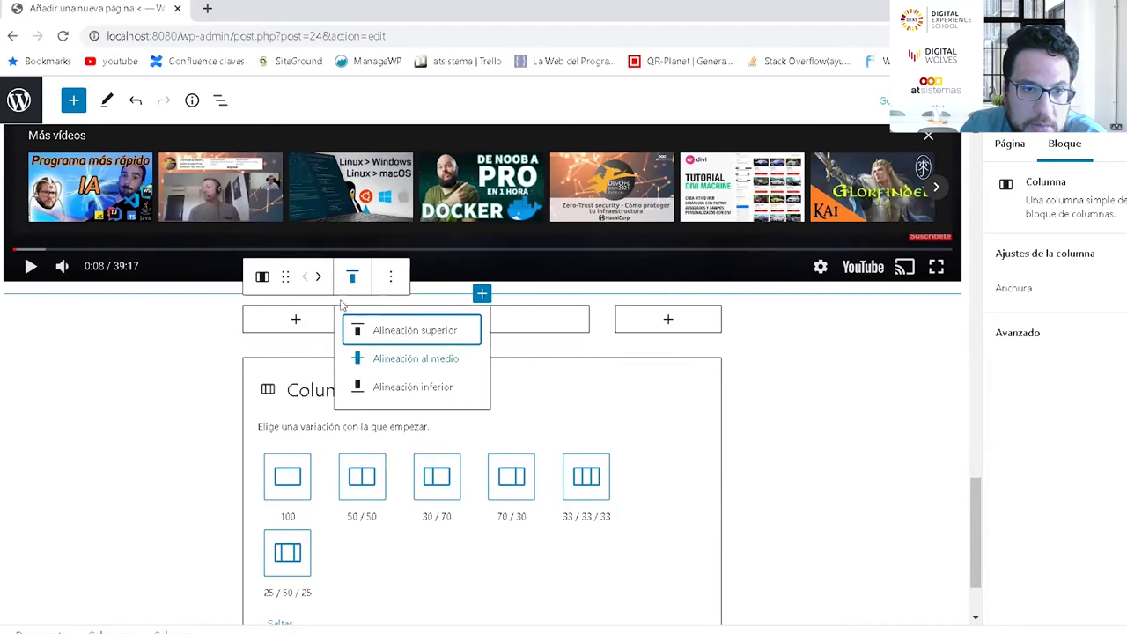
{"action": "left_click", "coordinate": [257, 280]}
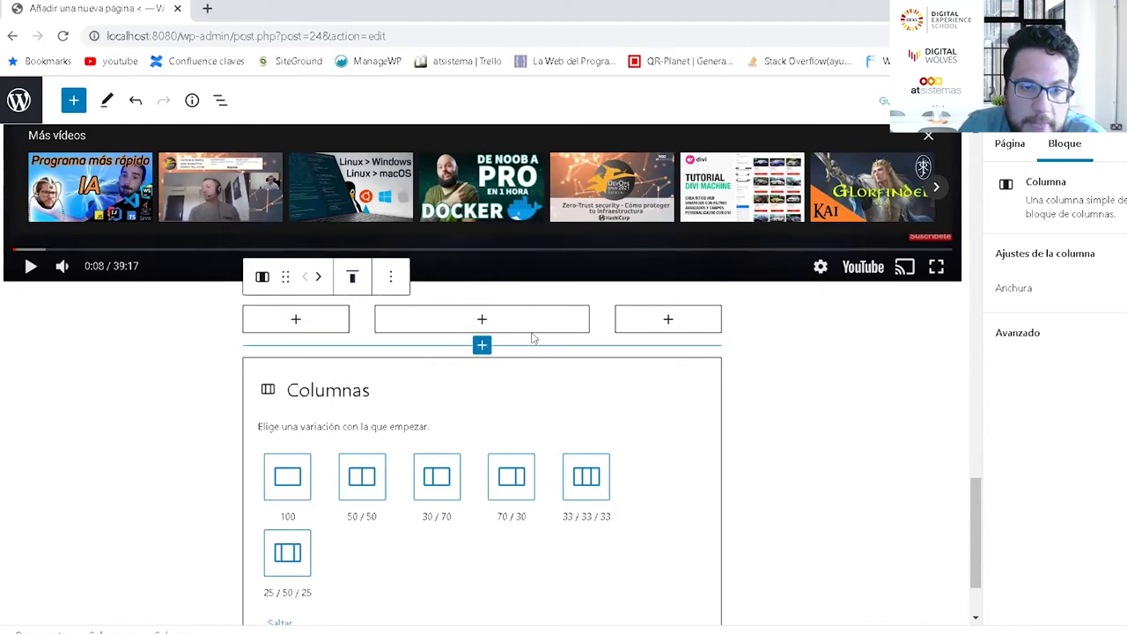
{"action": "left_click", "coordinate": [356, 492]}
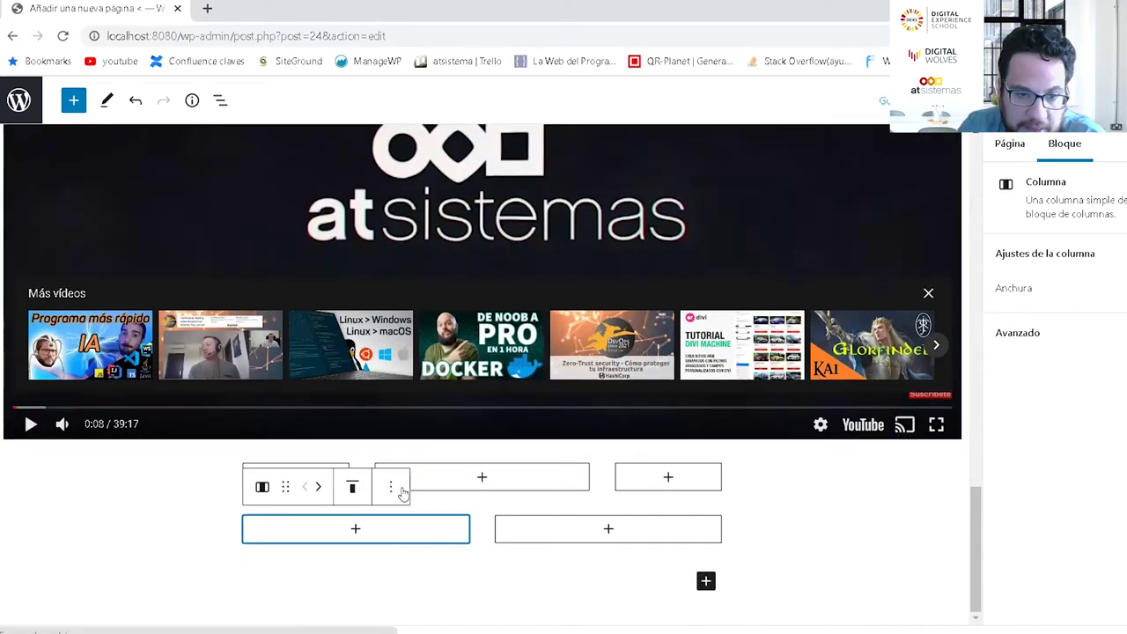
Step: Add an empty paragraph below the two column blocks and, beneath it, a third "Columnas" block with the 50 / 50 variation
{"action": "left_click", "coordinate": [706, 580]}
{"action": "left_click", "coordinate": [402, 617]}
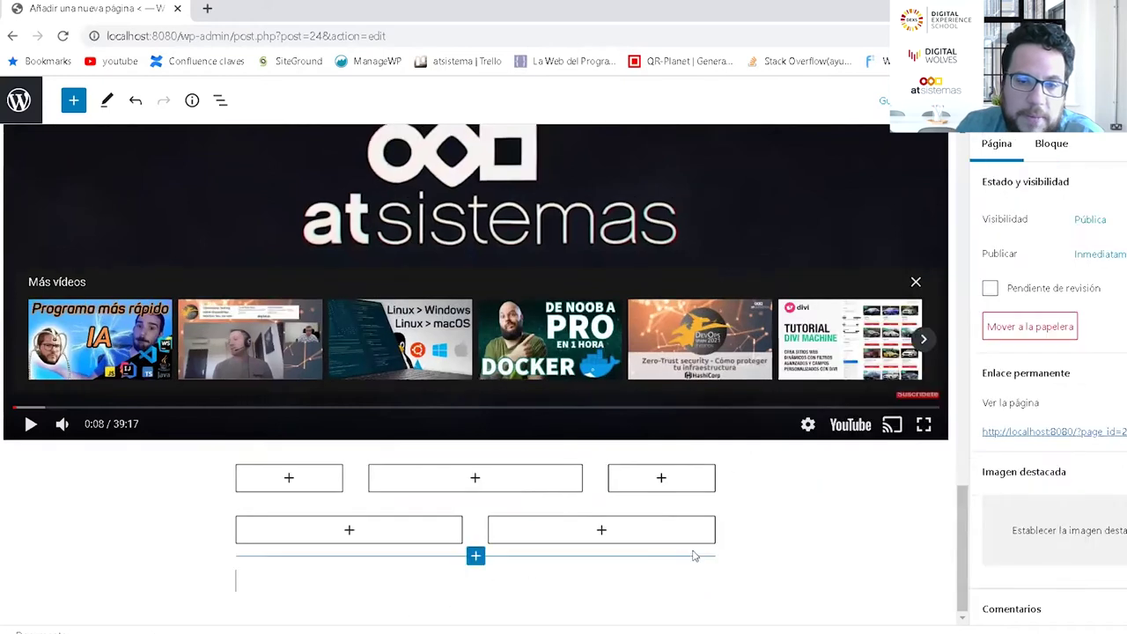
{"action": "left_click", "coordinate": [73, 100]}
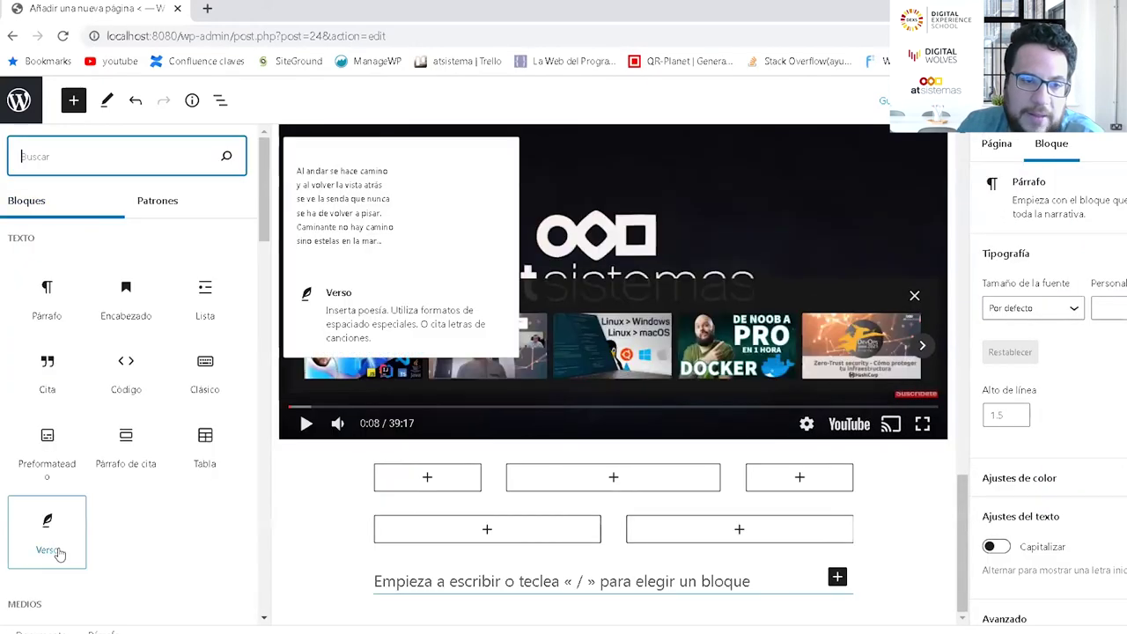
{"action": "scroll", "coordinate": [139, 449], "scroll_direction": "down", "scroll_amount": 5}
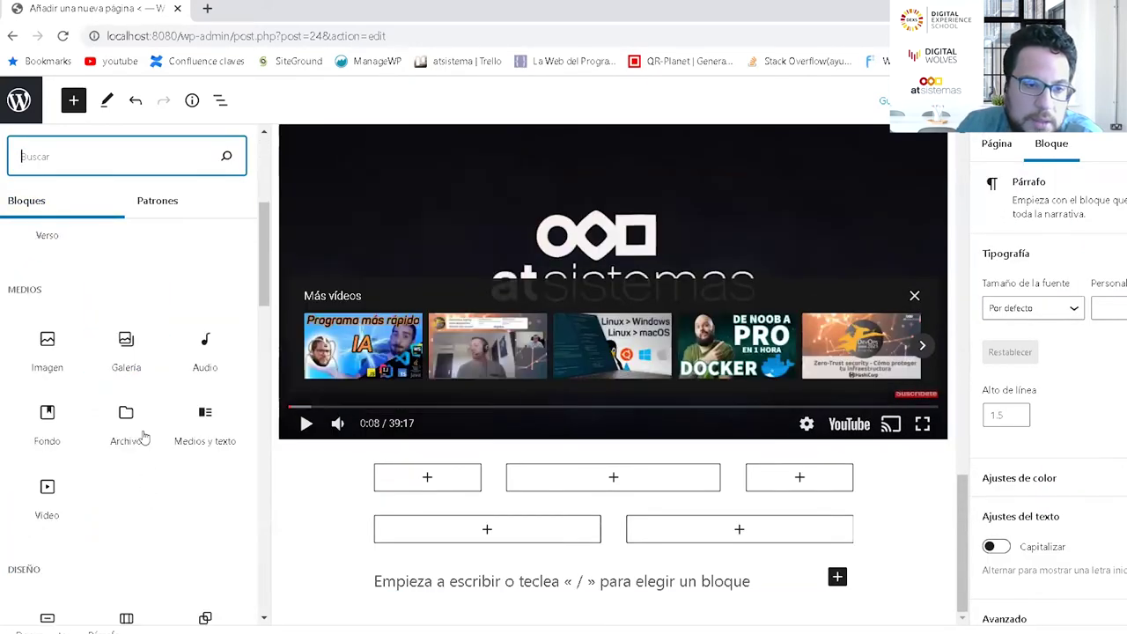
{"action": "scroll", "coordinate": [134, 437], "scroll_direction": "down", "scroll_amount": 3}
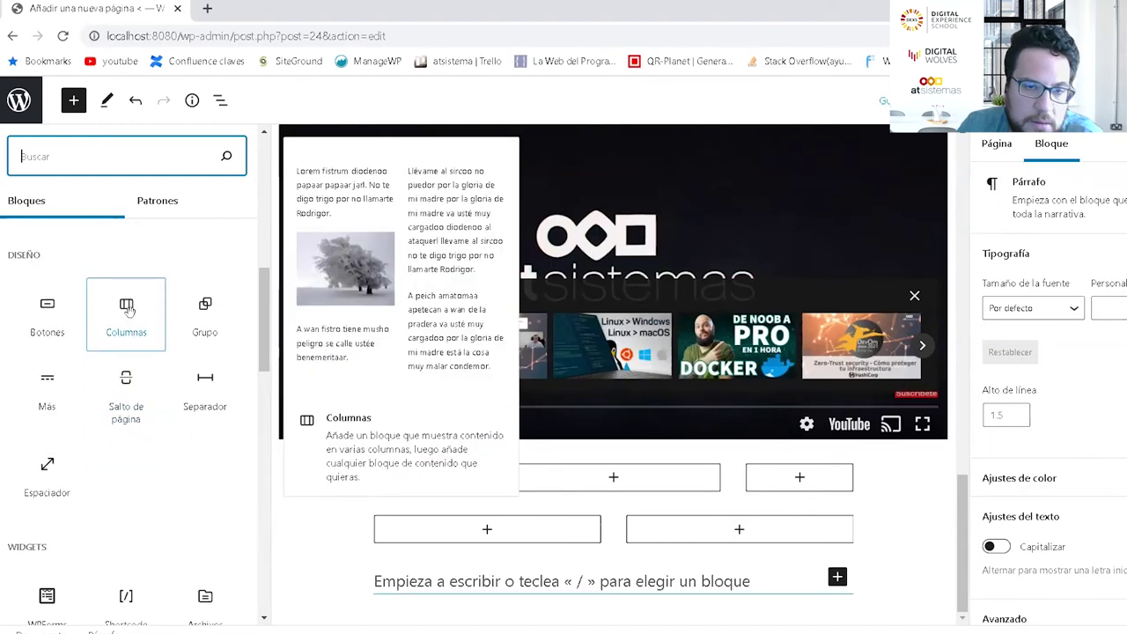
{"action": "left_click_drag", "start_coordinate": [129, 308], "coordinate": [484, 594]}
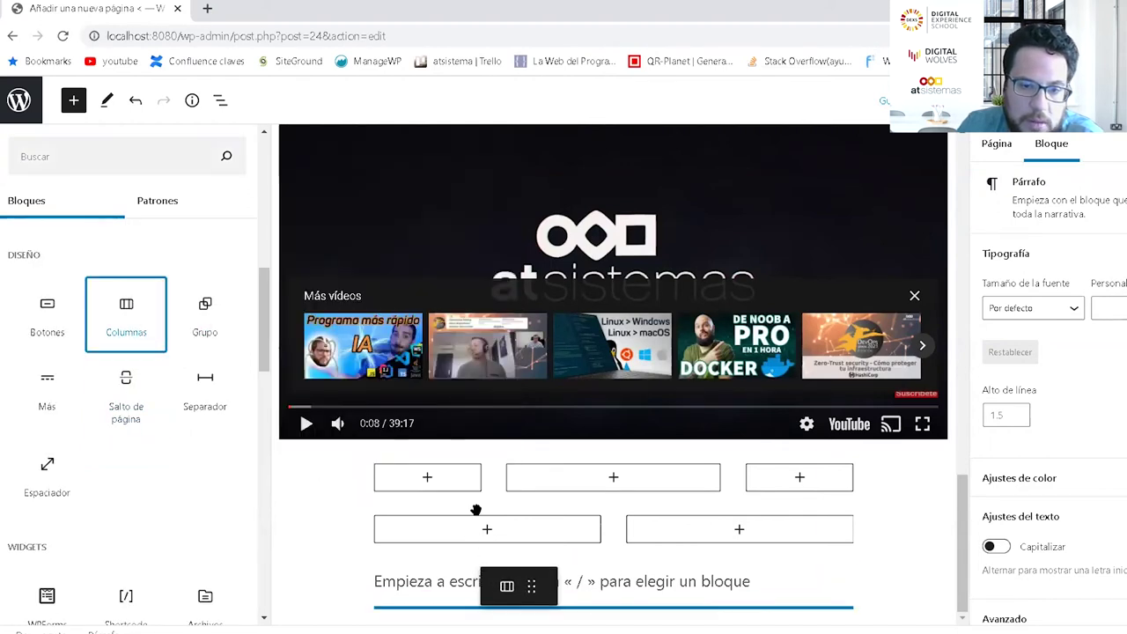
{"action": "left_click_drag", "start_coordinate": [476, 510], "coordinate": [480, 529]}
{"action": "scroll", "coordinate": [813, 402], "scroll_direction": "down", "scroll_amount": 4}
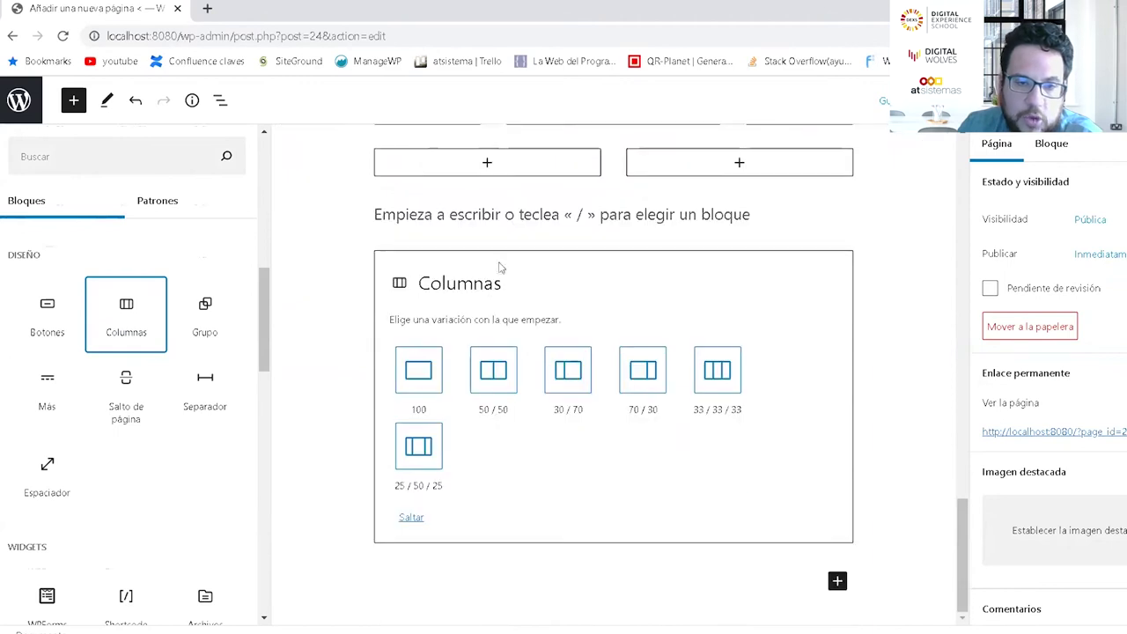
{"action": "left_click", "coordinate": [493, 376]}
{"action": "scroll", "coordinate": [625, 396], "scroll_direction": "down", "scroll_amount": 2}
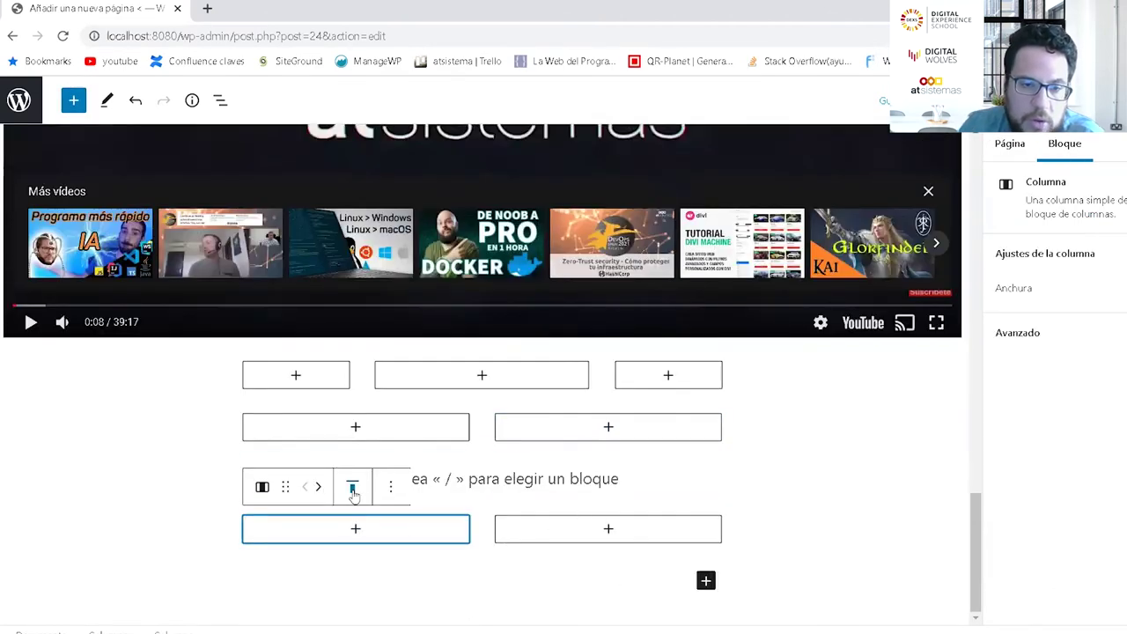
Step: Move the first column of the third "Columnas" block one place to the right and set the whole block's alignment to "Ancho completo"
{"action": "left_click", "coordinate": [352, 492]}
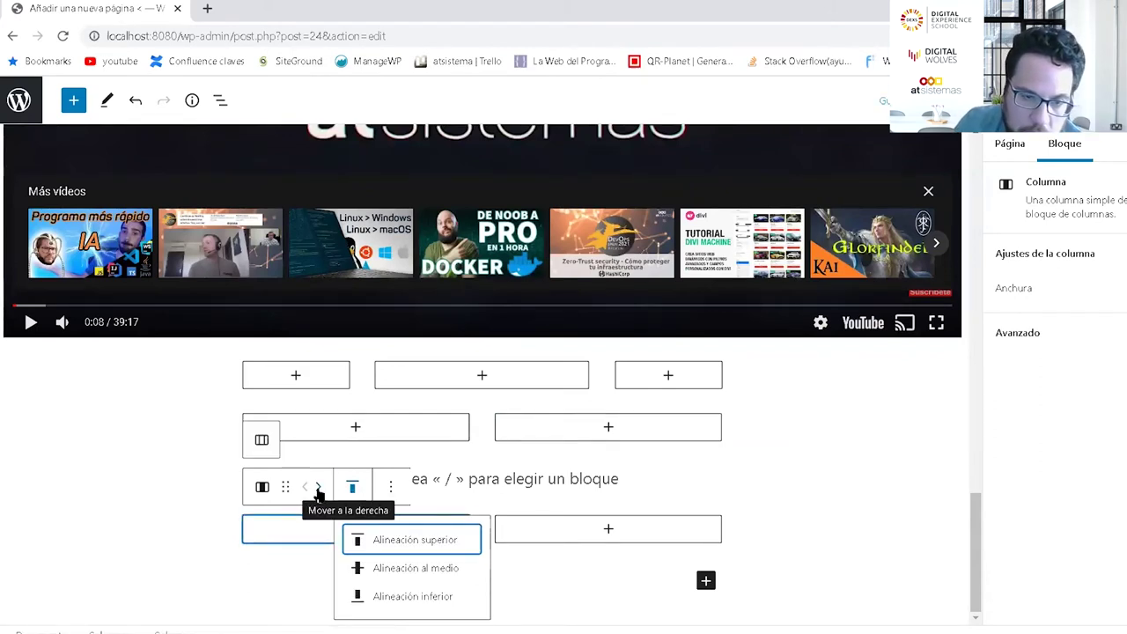
{"action": "left_click", "coordinate": [319, 489]}
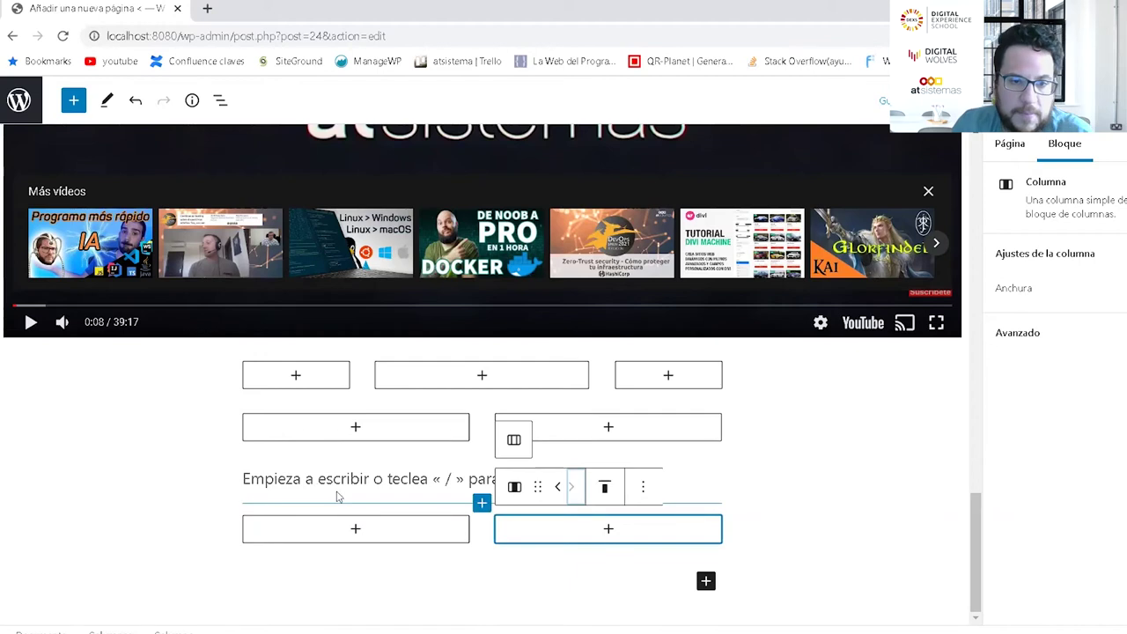
{"action": "left_click", "coordinate": [334, 498]}
{"action": "left_click", "coordinate": [342, 498]}
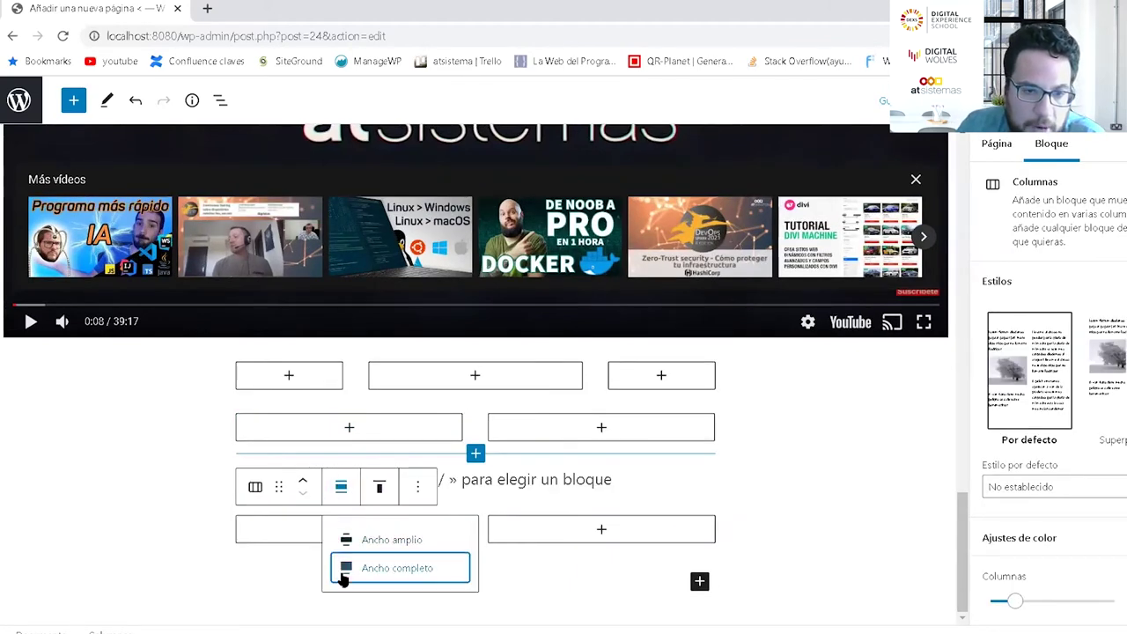
{"action": "left_click", "coordinate": [343, 571]}
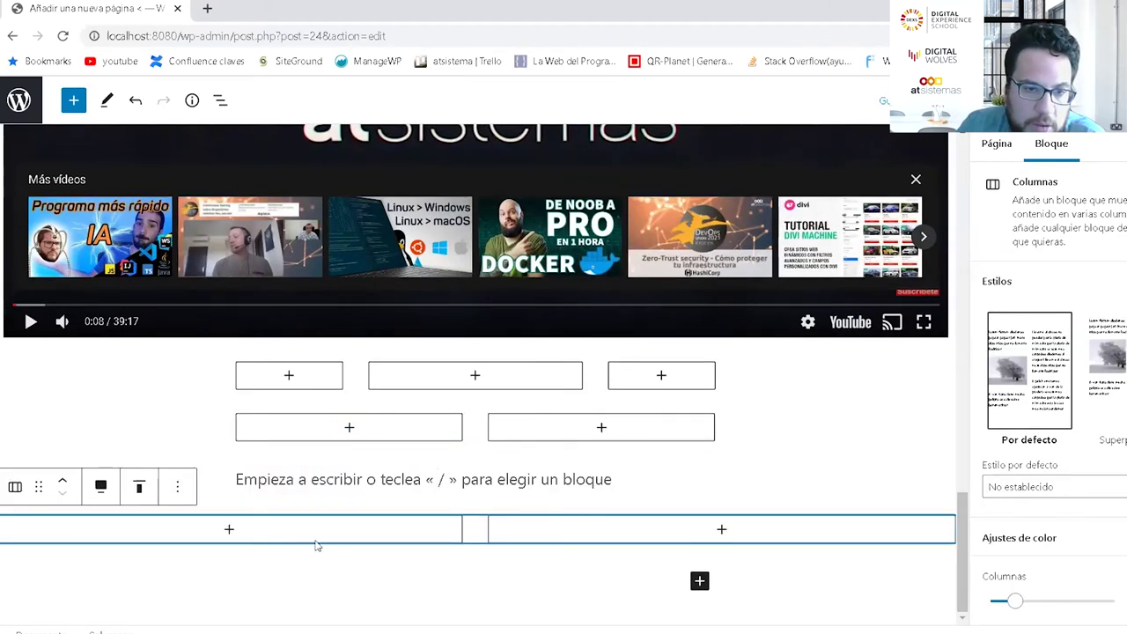
Step: Set the alignment of the three-column 25 / 50 / 25 block below the video to "Ancho completo"
{"action": "left_click", "coordinate": [353, 375]}
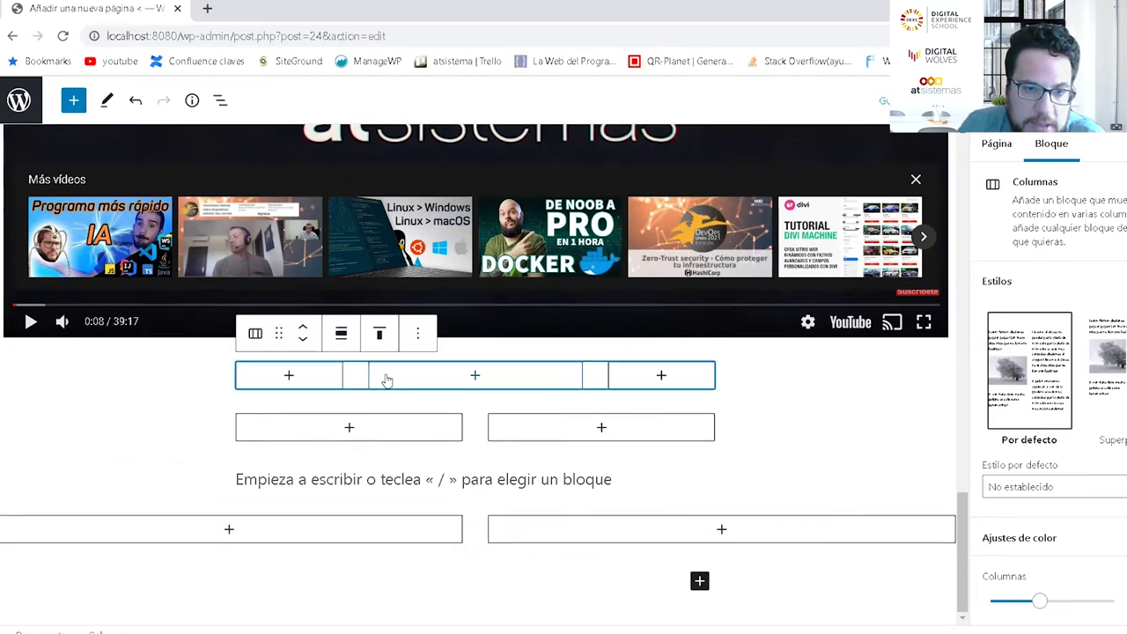
{"action": "left_click", "coordinate": [474, 377]}
{"action": "left_click", "coordinate": [322, 367]}
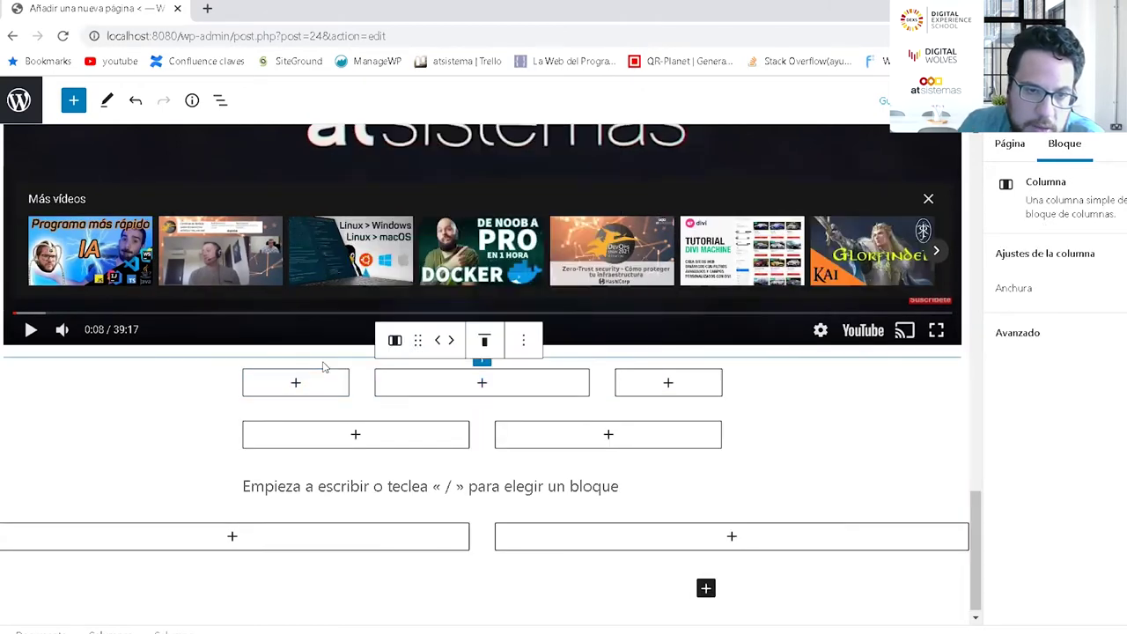
{"action": "scroll", "coordinate": [340, 504], "scroll_direction": "up", "scroll_amount": 2}
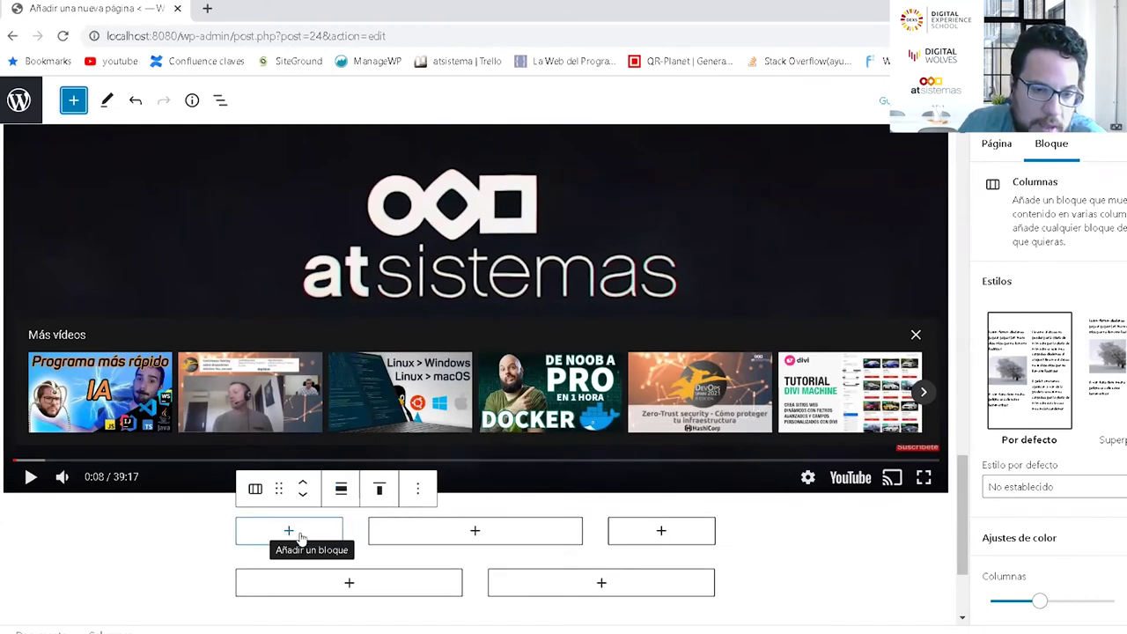
{"action": "left_click", "coordinate": [341, 490]}
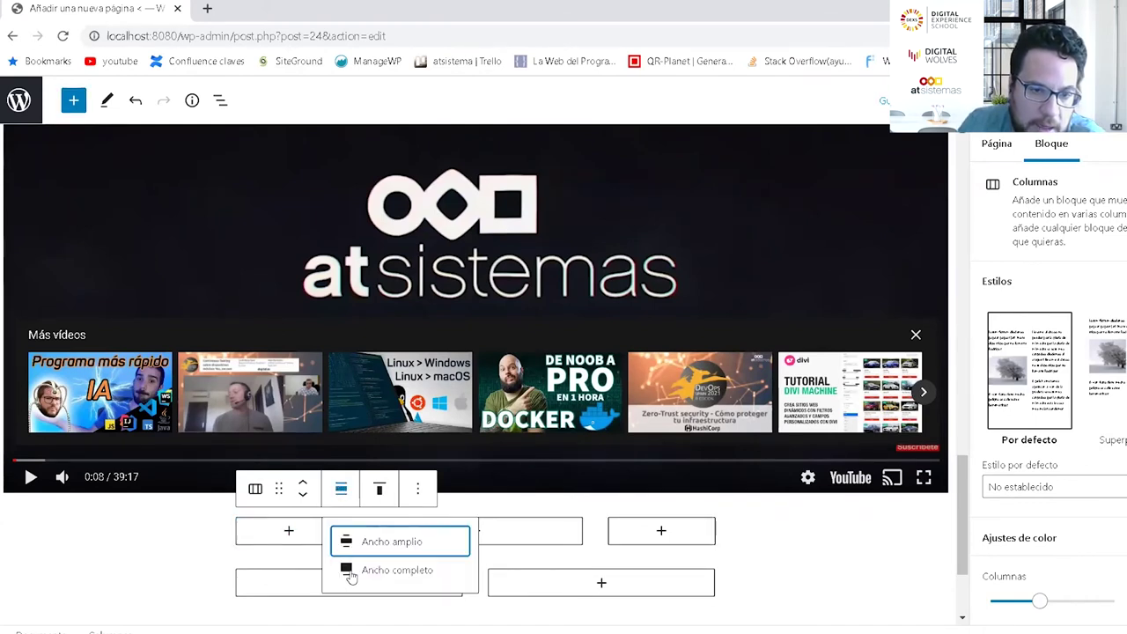
{"action": "left_click", "coordinate": [349, 570]}
{"action": "scroll", "coordinate": [423, 564], "scroll_direction": "down", "scroll_amount": 2}
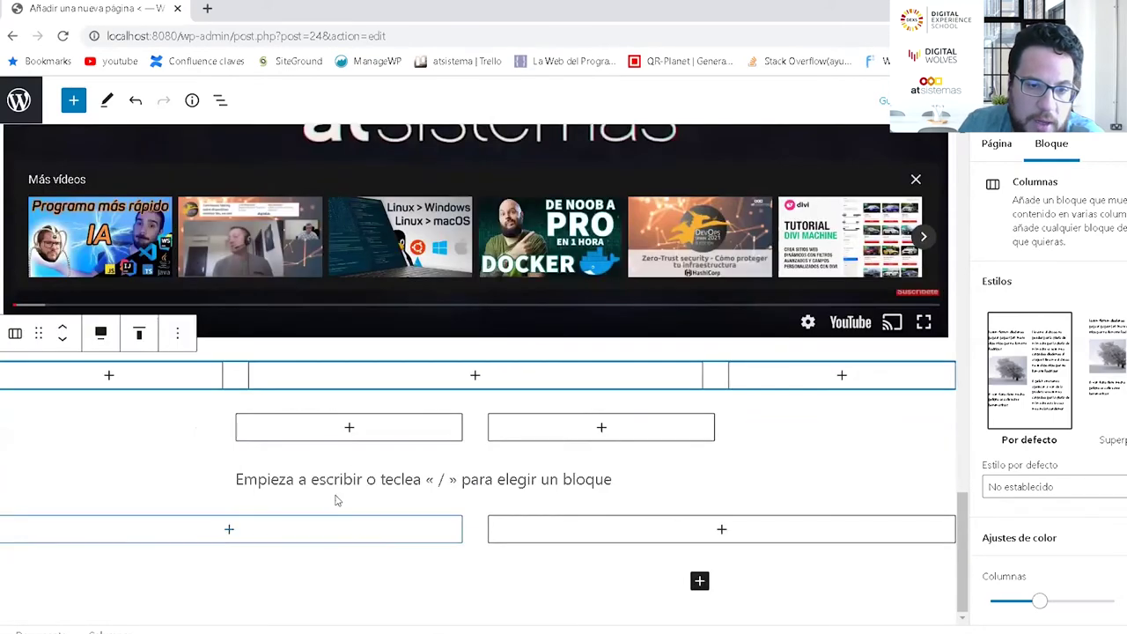
Step: Set the vertical alignment of the first column in the middle 50 / 50 block to "Alineación inferior"
{"action": "left_click", "coordinate": [317, 433]}
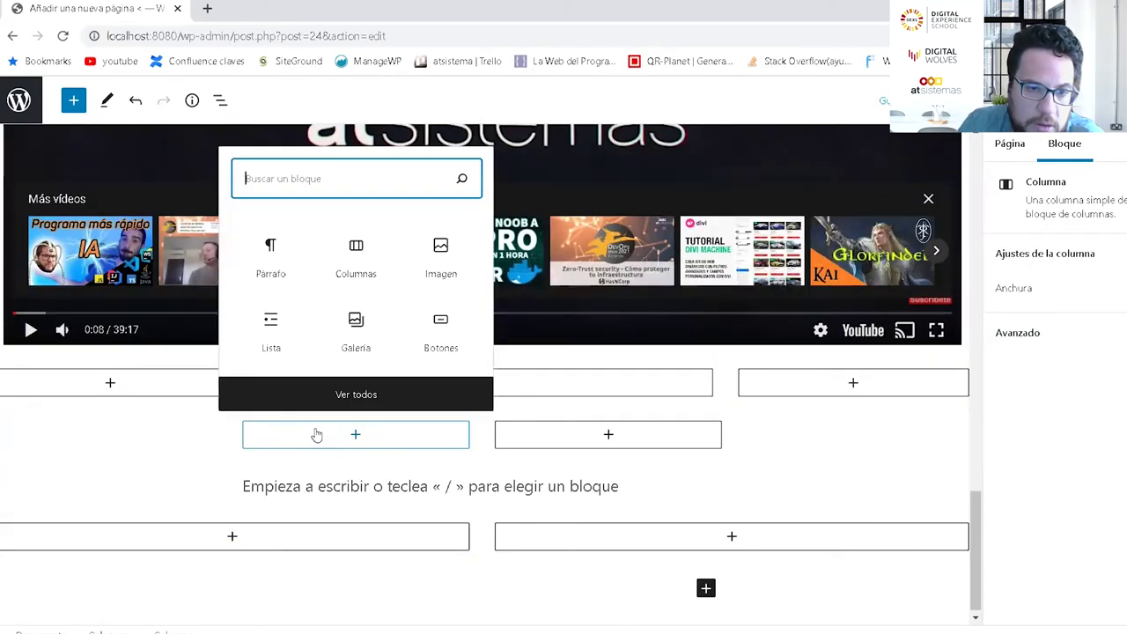
{"action": "left_click", "coordinate": [307, 452]}
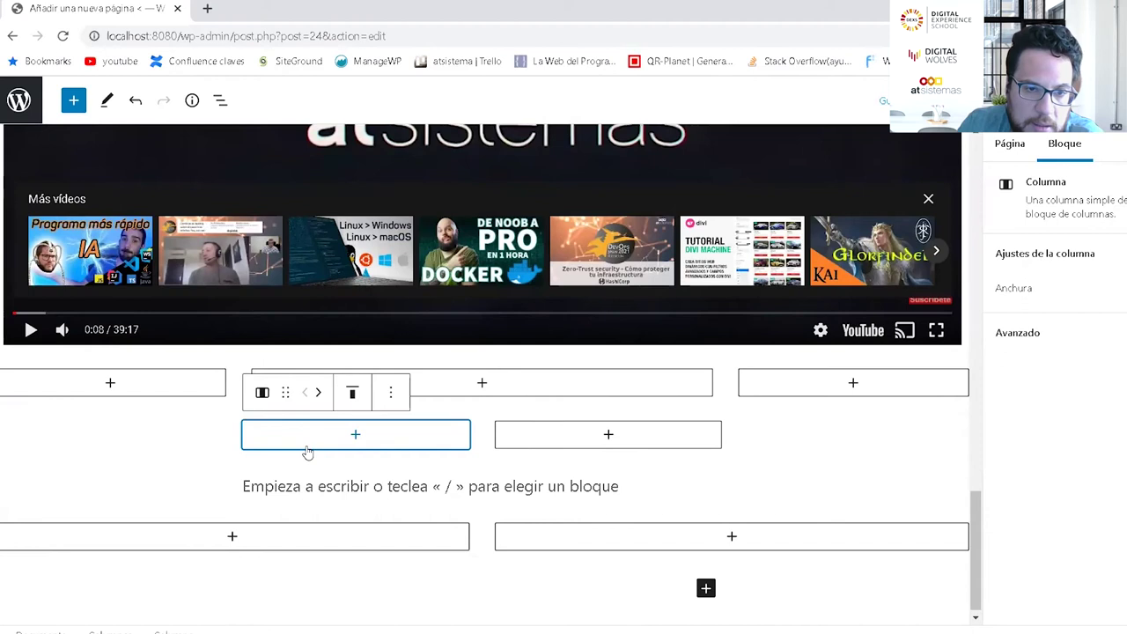
{"action": "left_click", "coordinate": [353, 401]}
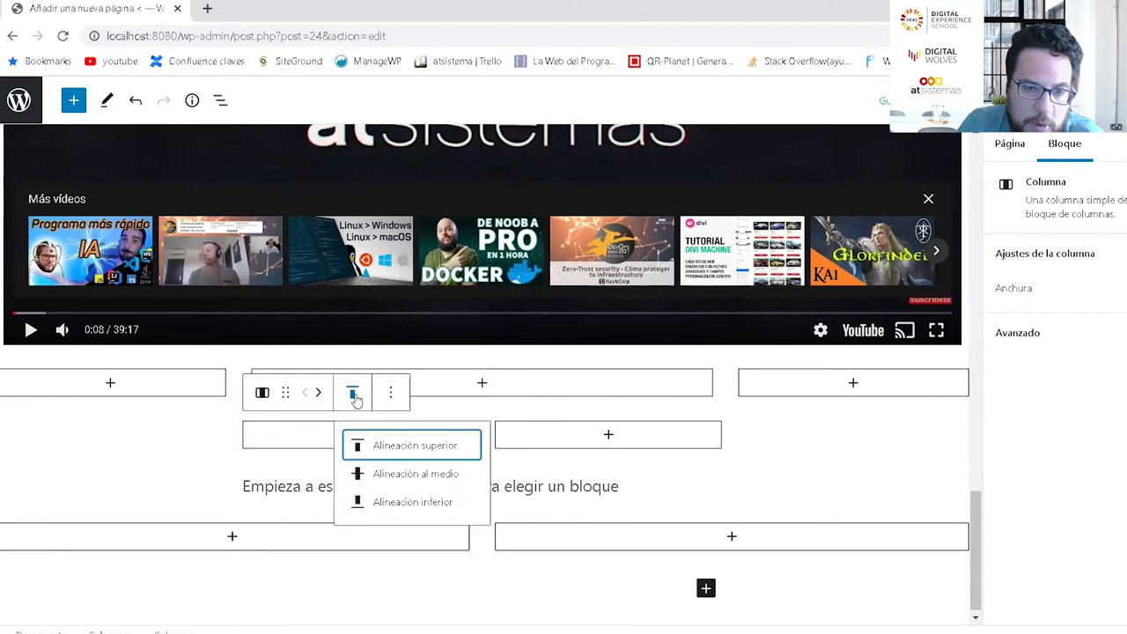
{"action": "left_click", "coordinate": [391, 501]}
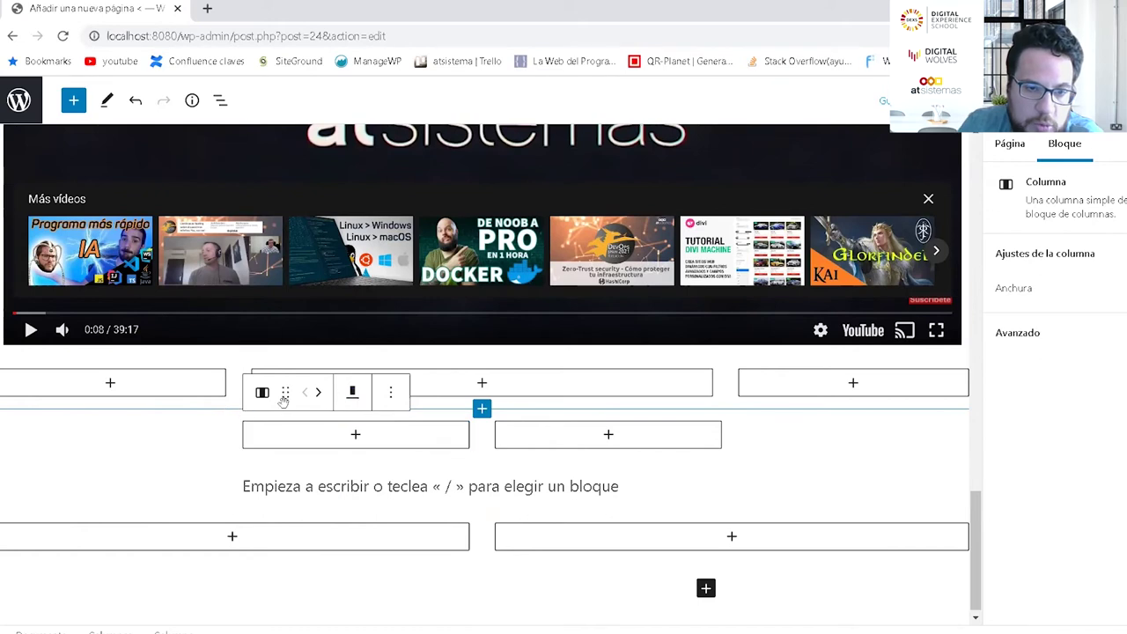
Step: Set the alignment of the whole middle 50 / 50 "Columnas" block to "Ancho completo"
{"action": "left_click", "coordinate": [434, 411]}
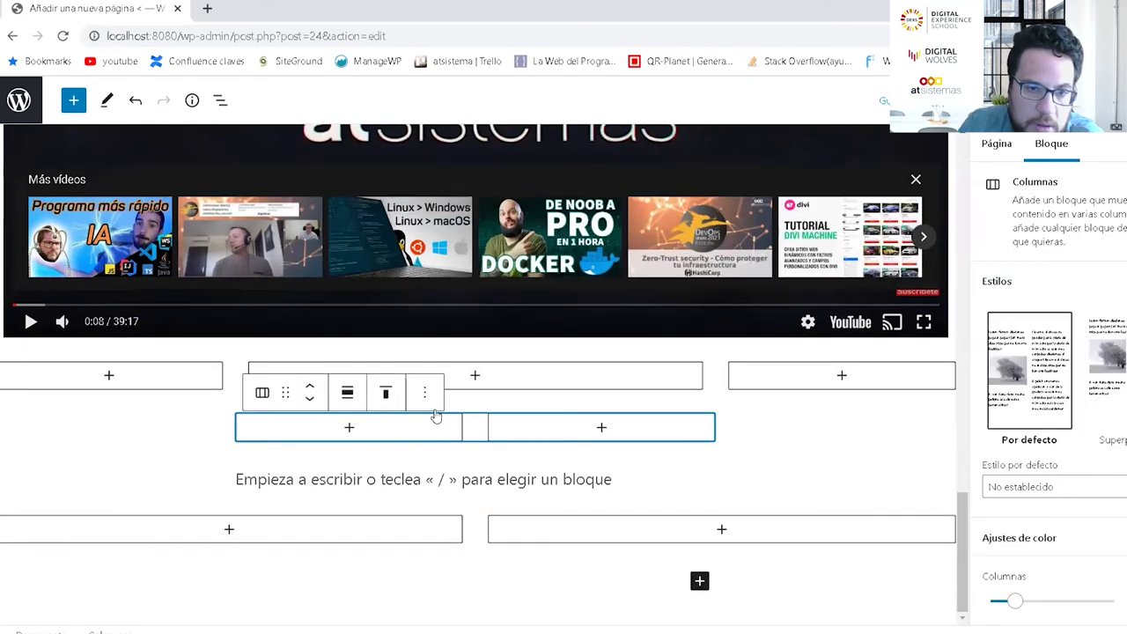
{"action": "left_click", "coordinate": [343, 393]}
{"action": "left_click", "coordinate": [370, 467]}
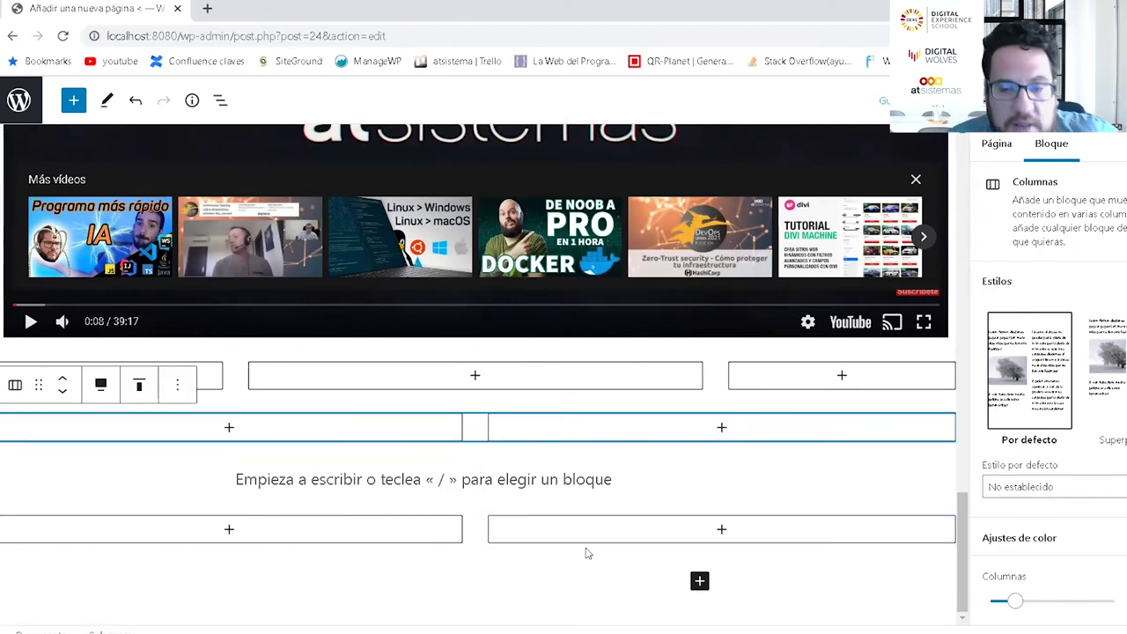
Step: Insert a "Salto de página" block between the middle two-column block and the empty paragraph below it
{"action": "left_click", "coordinate": [82, 104]}
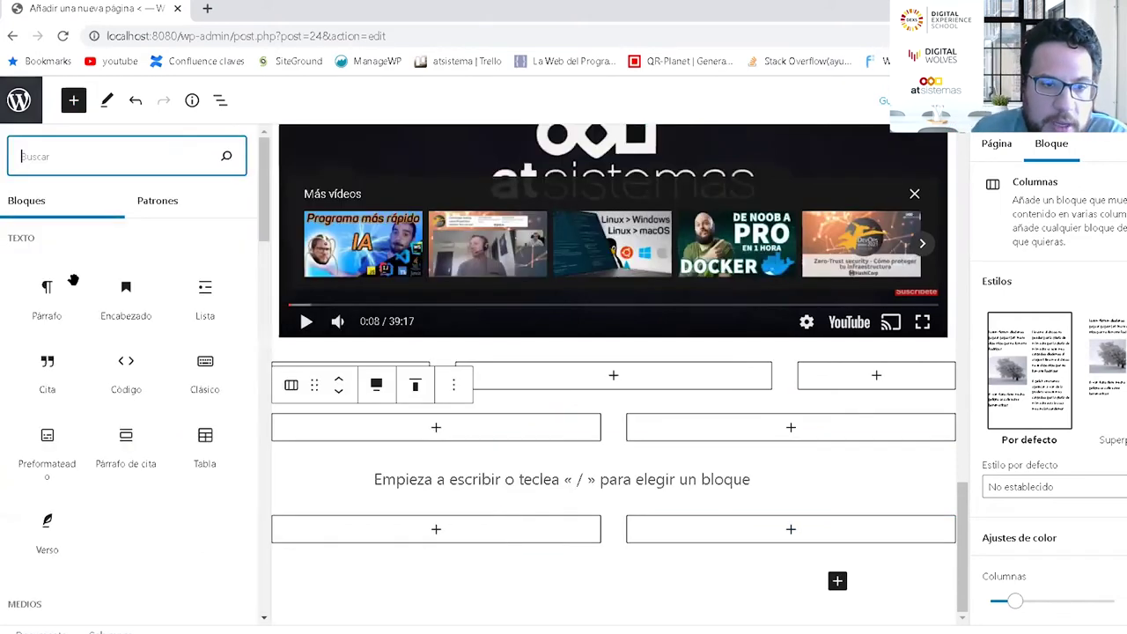
{"action": "scroll", "coordinate": [102, 421], "scroll_direction": "down", "scroll_amount": 3}
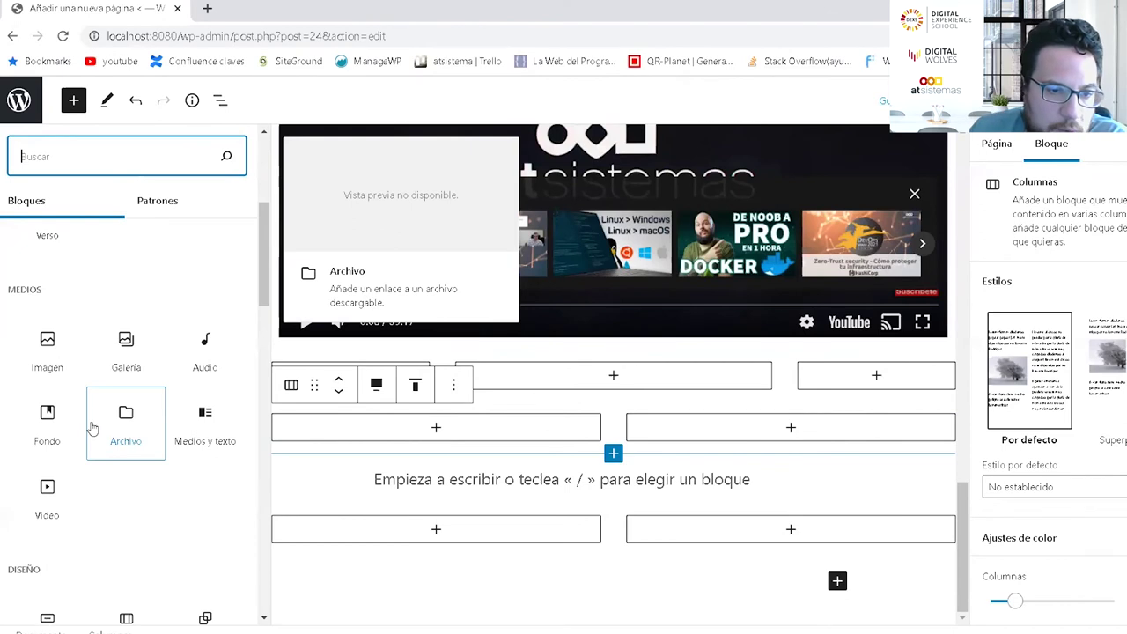
{"action": "scroll", "coordinate": [93, 423], "scroll_direction": "down", "scroll_amount": 5}
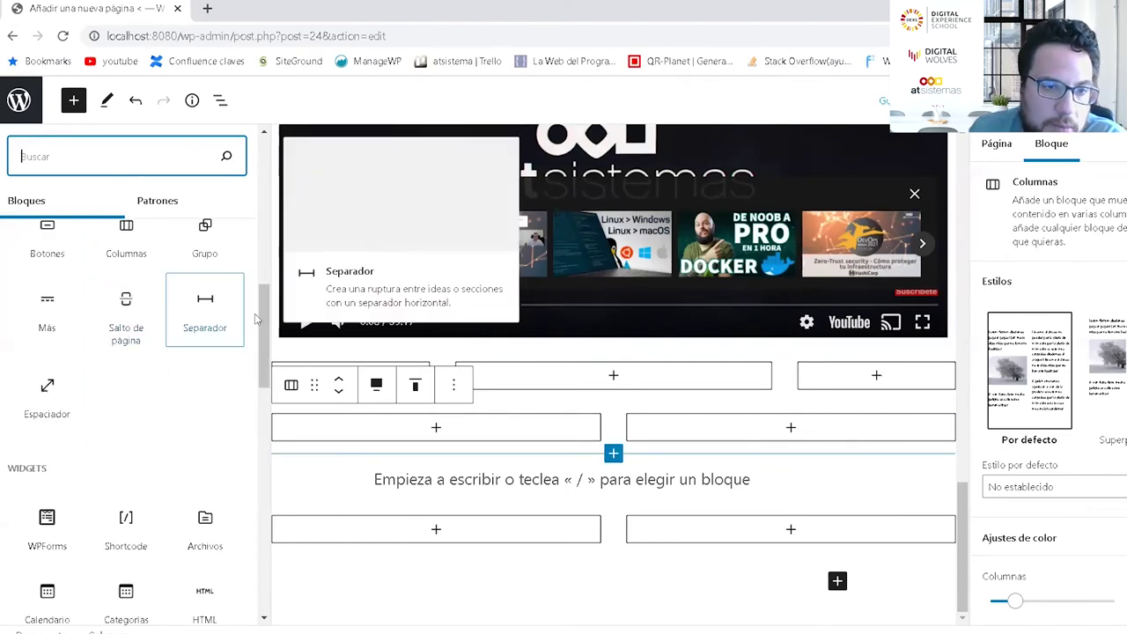
{"action": "scroll", "coordinate": [115, 373], "scroll_direction": "up", "scroll_amount": 1}
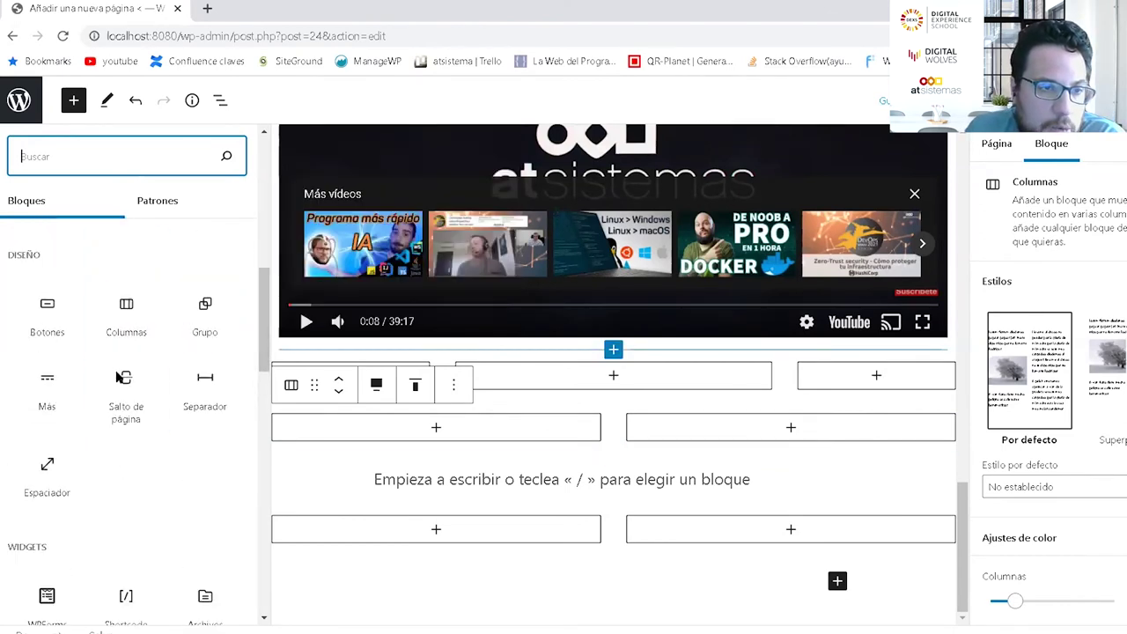
{"action": "mouse_move", "coordinate": [124, 379]}
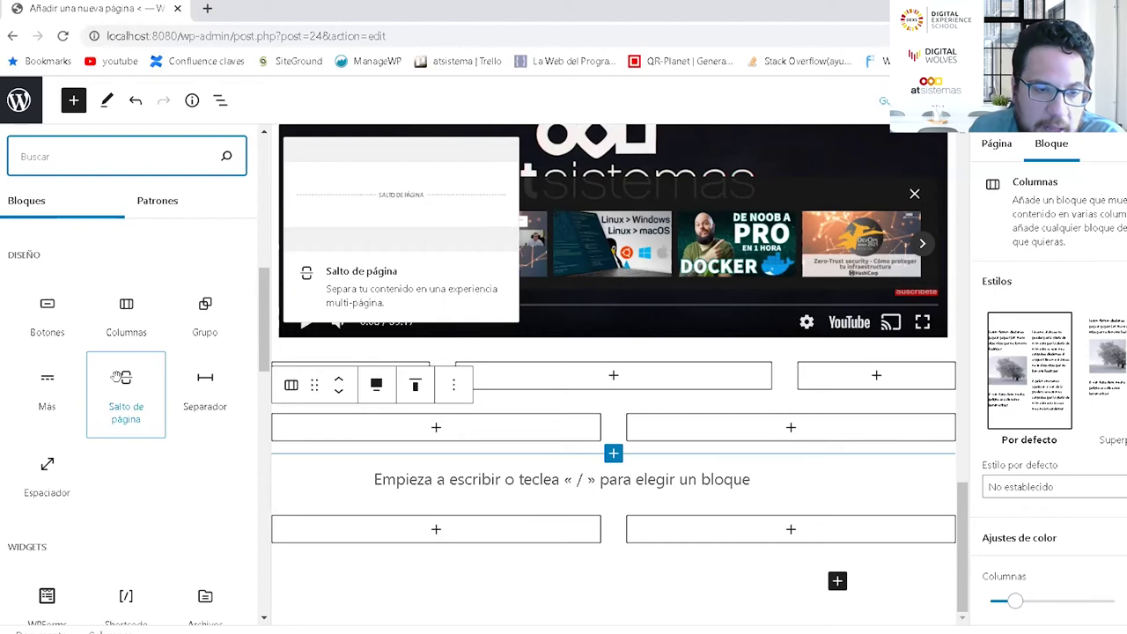
{"action": "left_click_drag", "start_coordinate": [128, 393], "coordinate": [420, 464]}
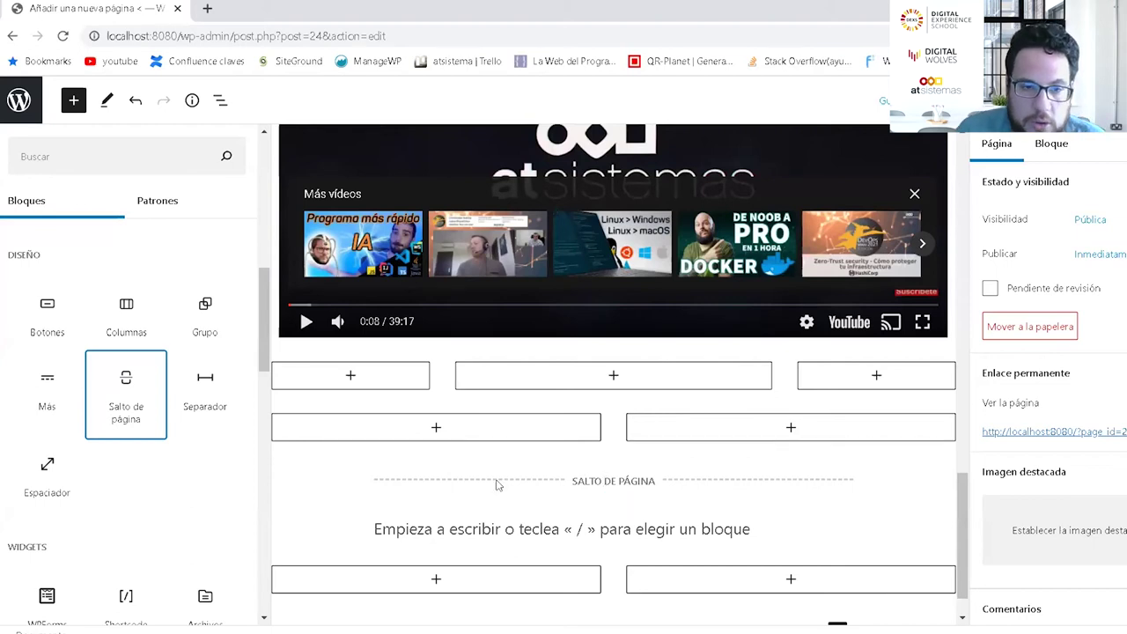
Step: Insert an "HTML personalizado" block above the struck-through "sdfsd" paragraph and an "RSS" block directly below the HTML block
{"action": "mouse_move", "coordinate": [206, 403]}
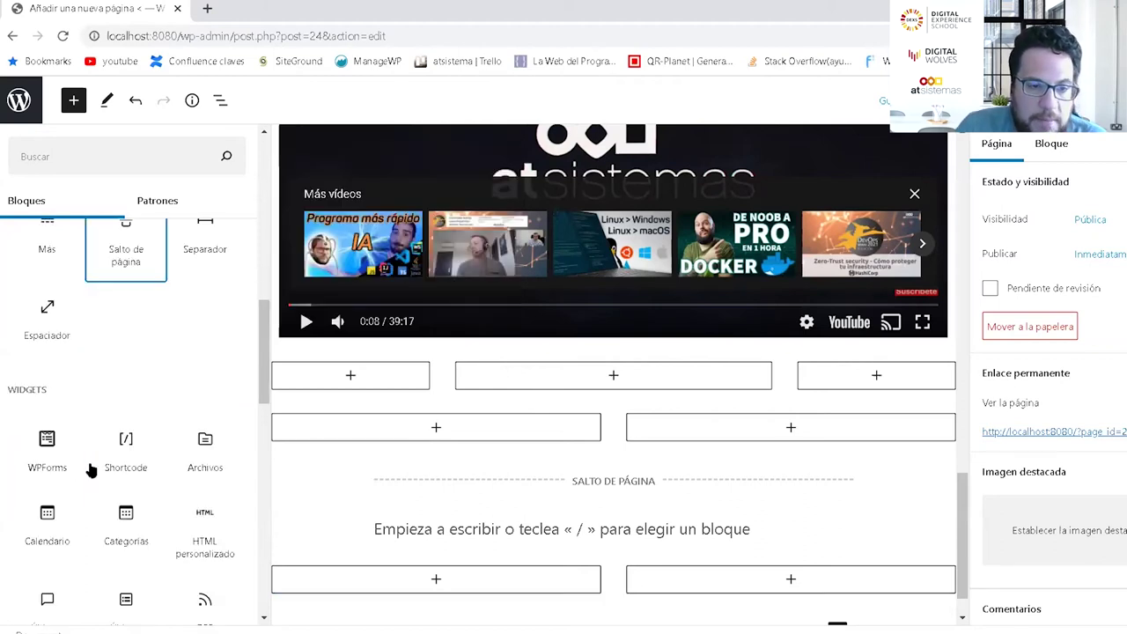
{"action": "scroll", "coordinate": [90, 468], "scroll_direction": "down", "scroll_amount": 2}
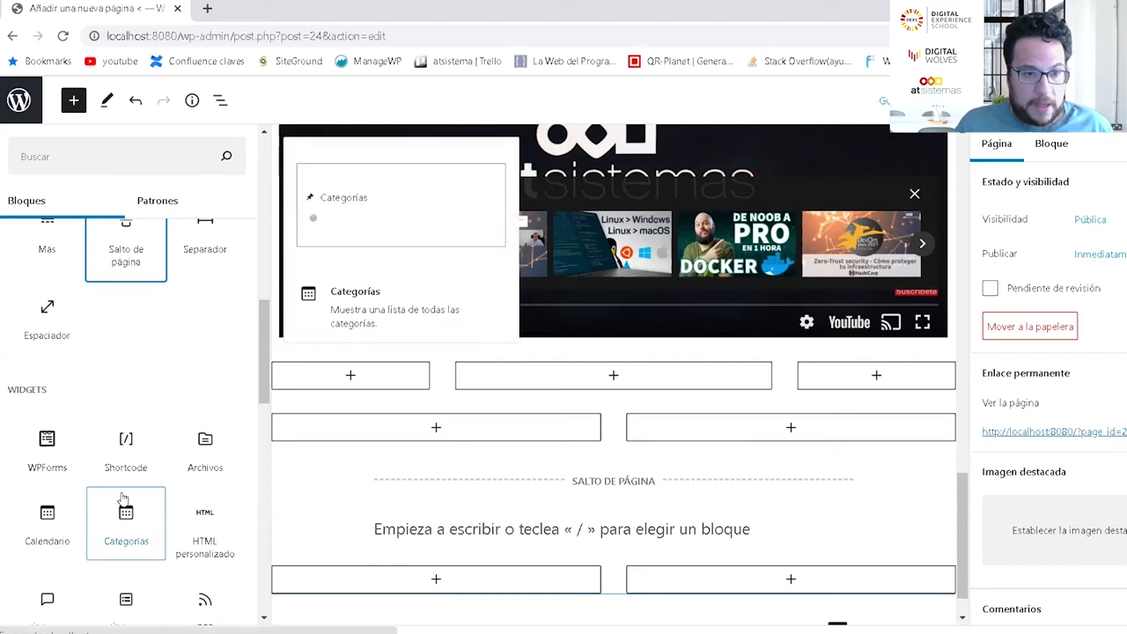
{"action": "scroll", "coordinate": [108, 421], "scroll_direction": "down", "scroll_amount": 2}
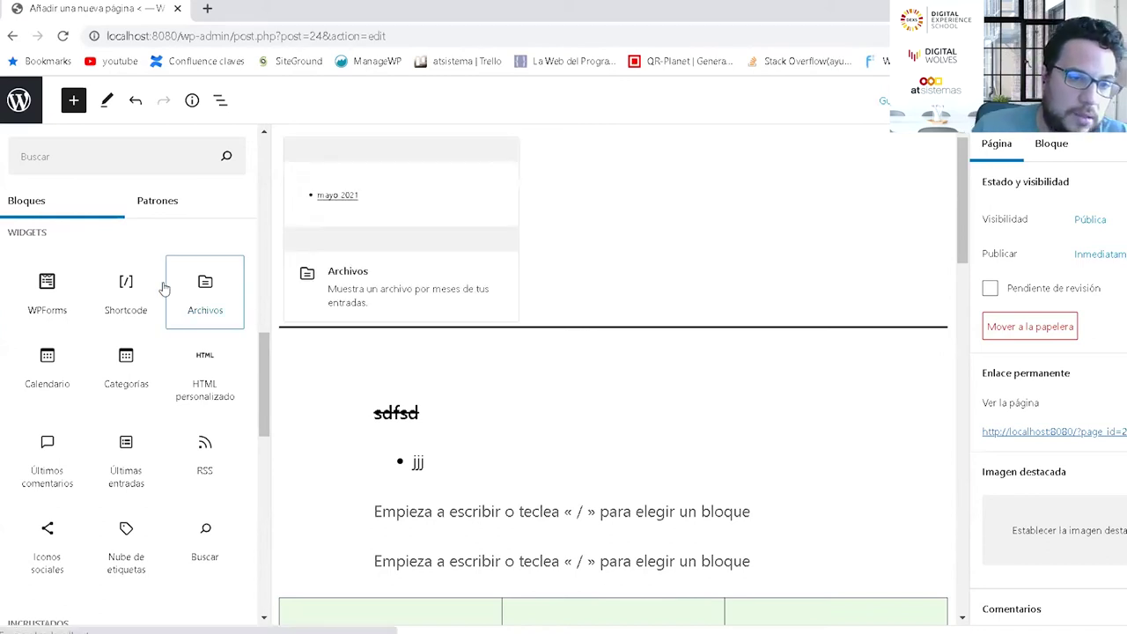
{"action": "left_click_drag", "start_coordinate": [204, 374], "coordinate": [556, 409]}
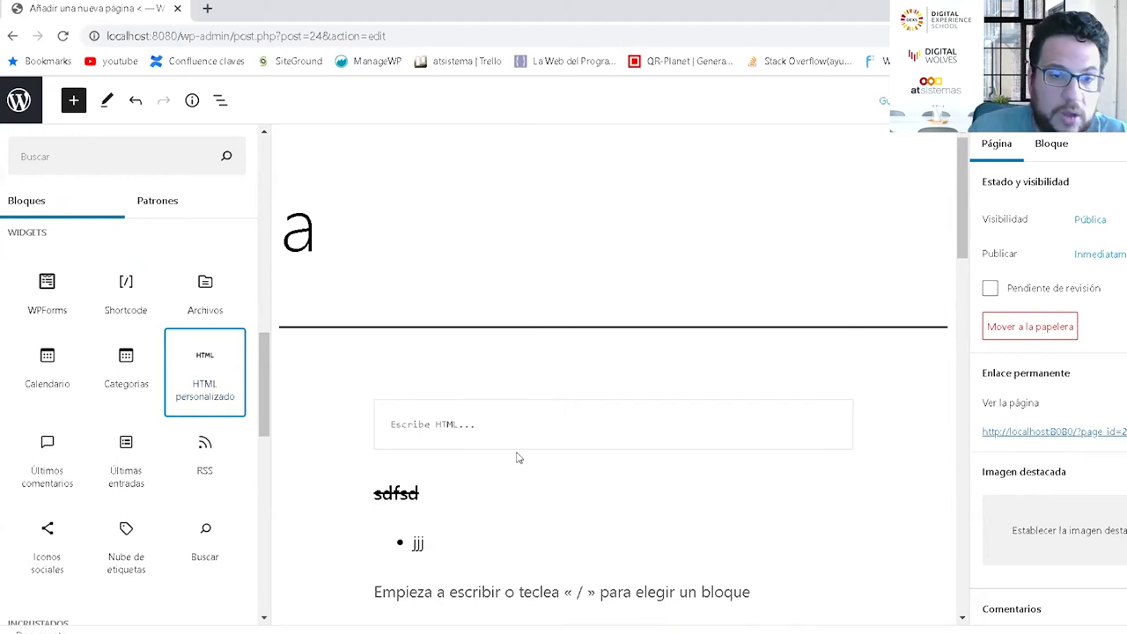
{"action": "left_click_drag", "start_coordinate": [204, 458], "coordinate": [423, 468]}
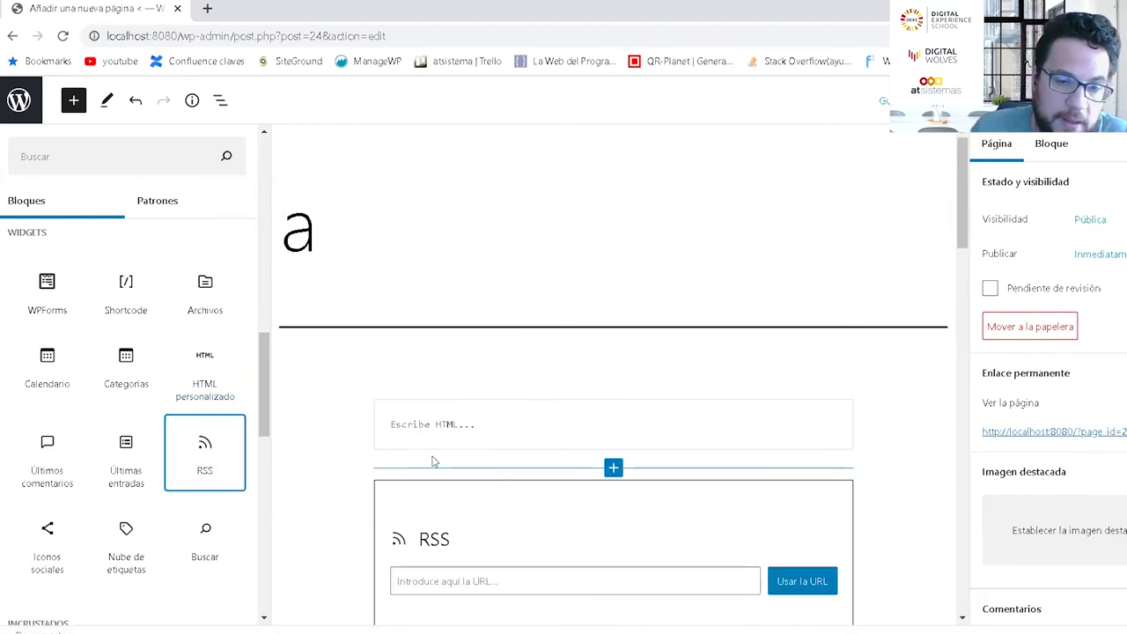
{"action": "left_click", "coordinate": [535, 423]}
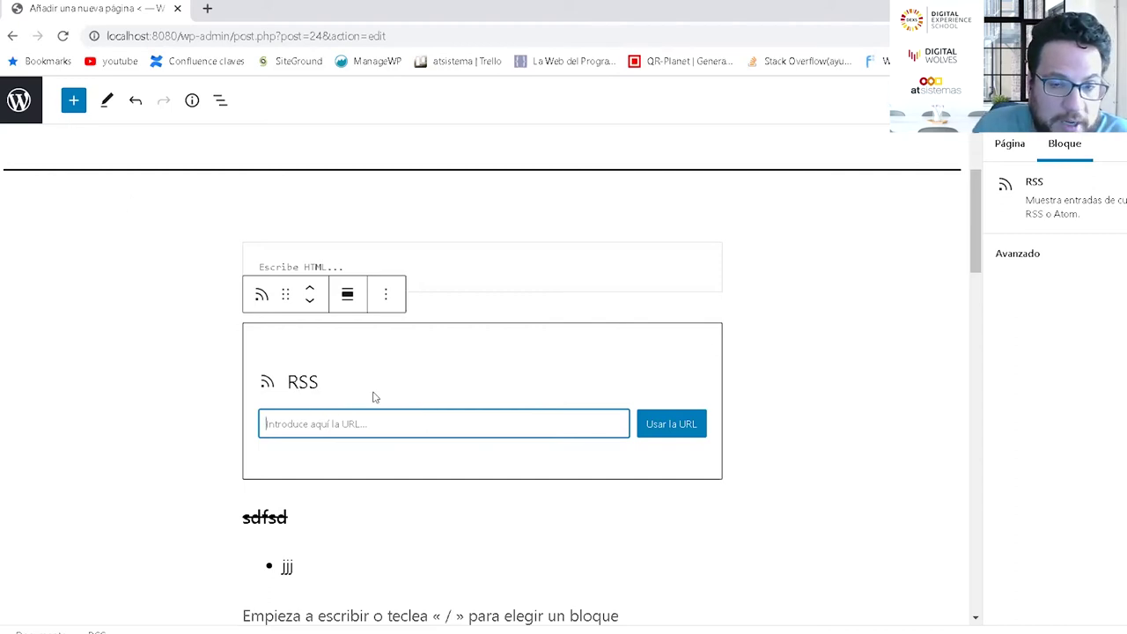
Step: Insert a "Buscar" widget block between the custom HTML block and the RSS block, and select its placeholder field
{"action": "left_click", "coordinate": [74, 100]}
{"action": "scroll", "coordinate": [204, 356], "scroll_direction": "down", "scroll_amount": 15}
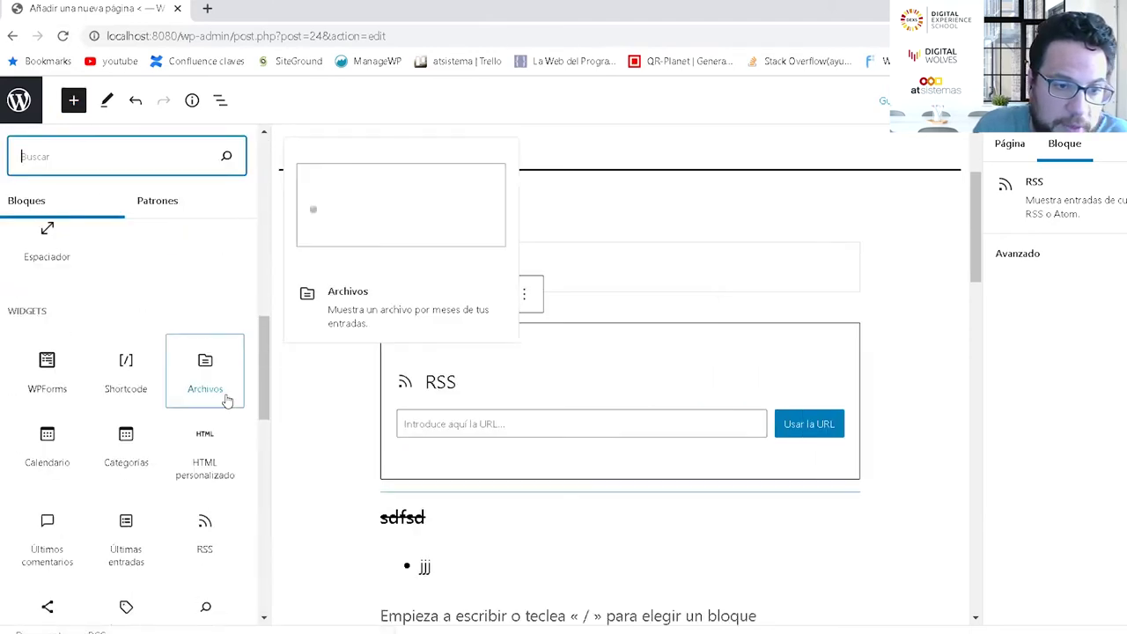
{"action": "scroll", "coordinate": [128, 317], "scroll_direction": "up", "scroll_amount": 4}
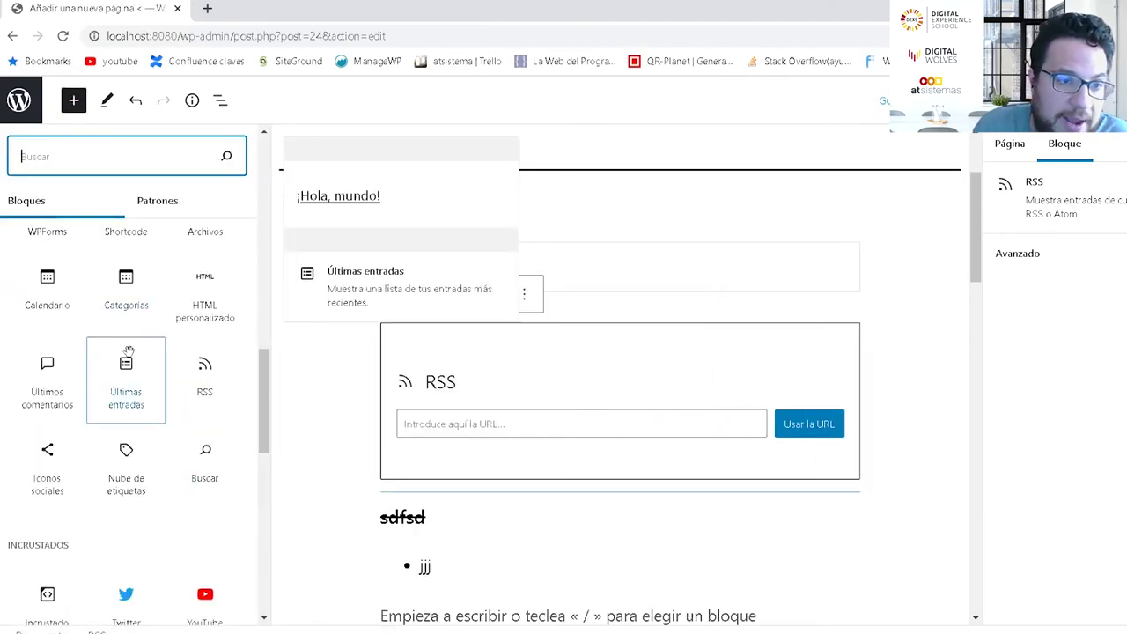
{"action": "scroll", "coordinate": [141, 433], "scroll_direction": "down", "scroll_amount": 1}
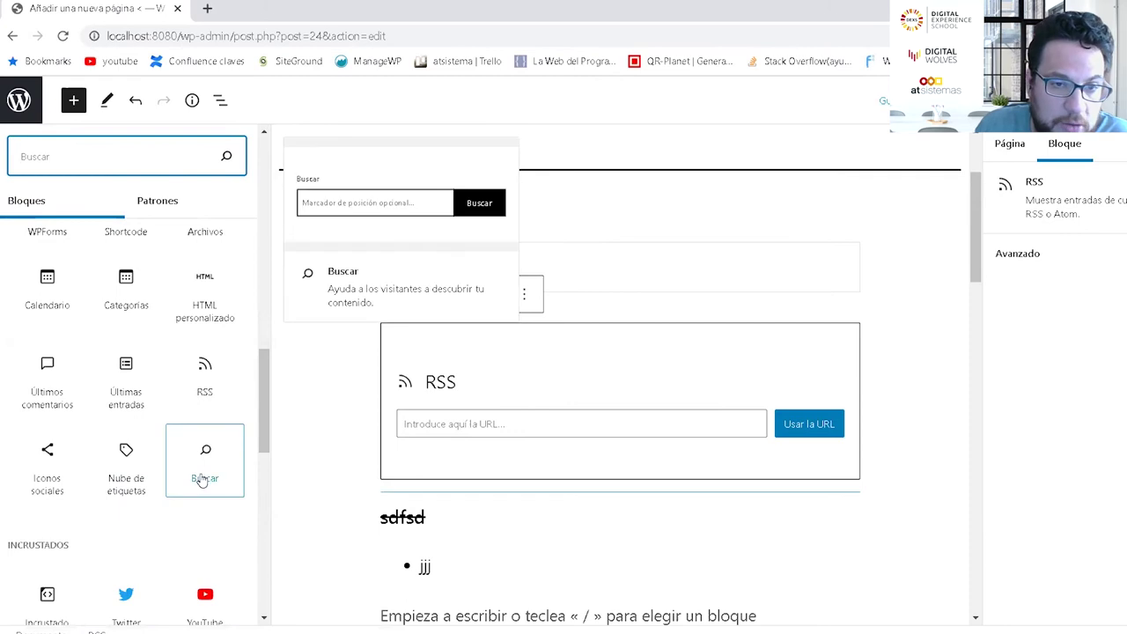
{"action": "left_click_drag", "start_coordinate": [199, 478], "coordinate": [803, 299]}
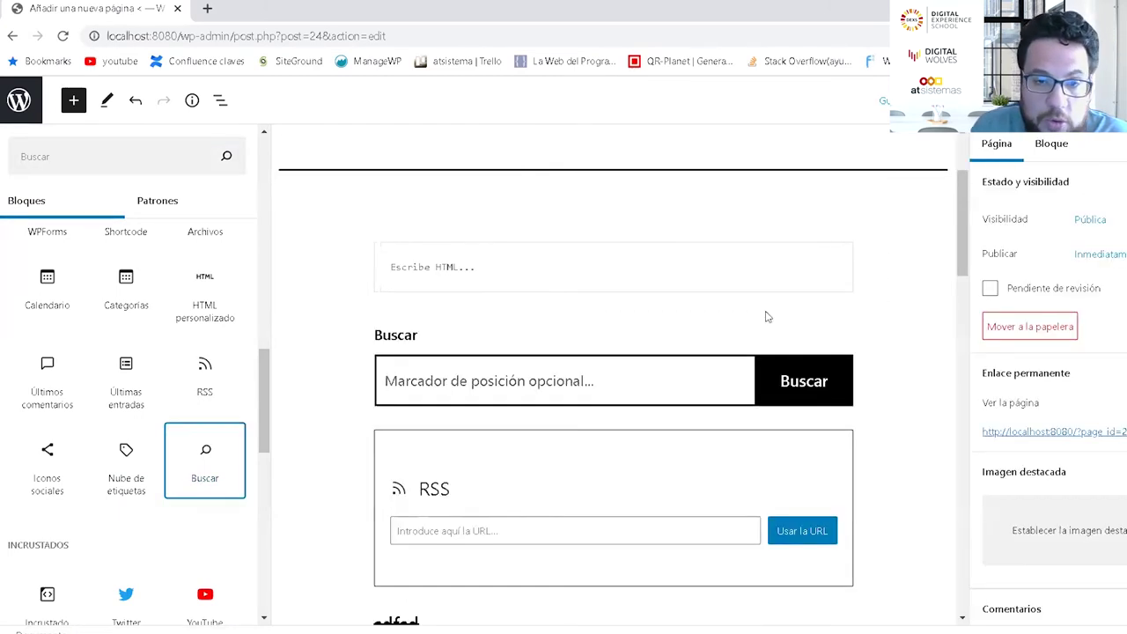
{"action": "left_click", "coordinate": [625, 382]}
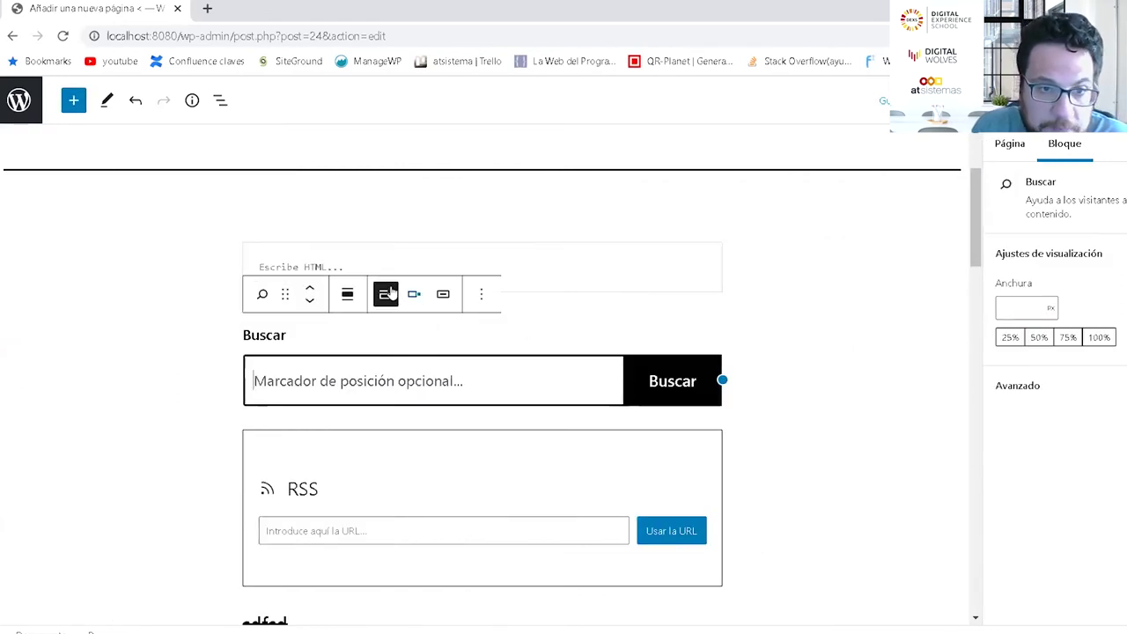
Step: Insert a "Twitter" embed block between the custom HTML block and the "Buscar" block, and select its URL field
{"action": "left_click", "coordinate": [72, 100]}
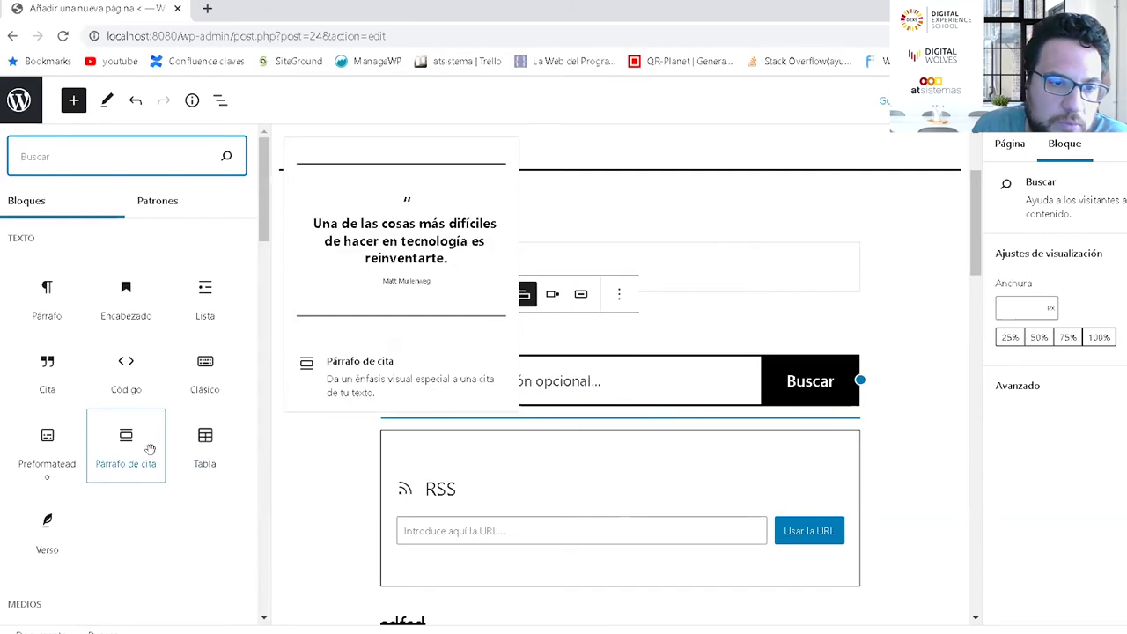
{"action": "scroll", "coordinate": [88, 369], "scroll_direction": "down", "scroll_amount": 3}
{"action": "scroll", "coordinate": [86, 370], "scroll_direction": "down", "scroll_amount": 15}
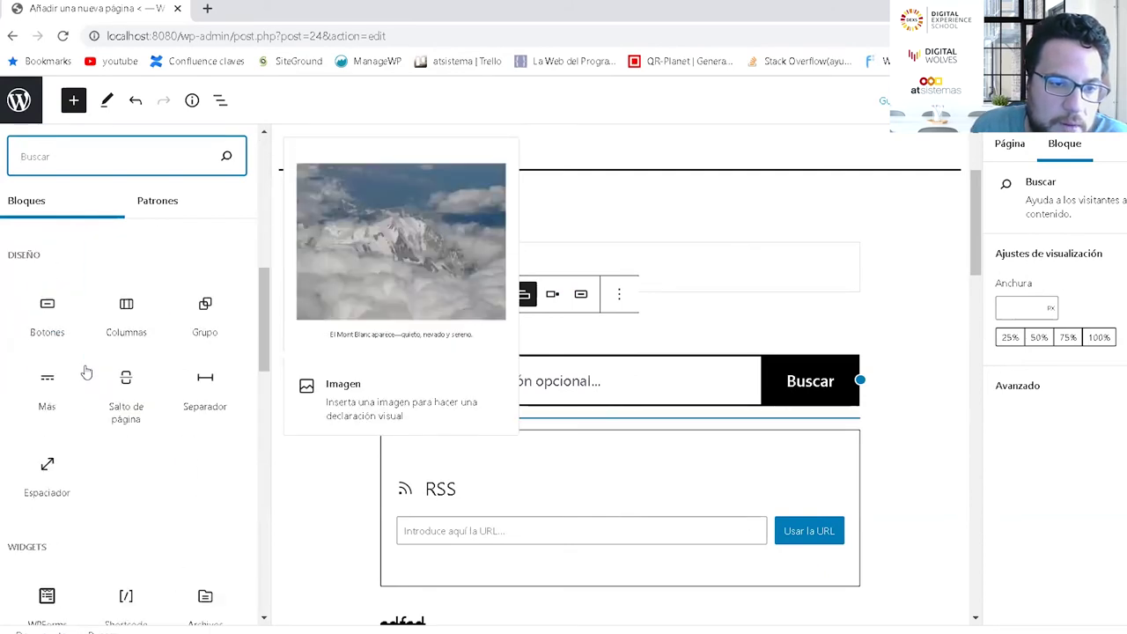
{"action": "scroll", "coordinate": [89, 375], "scroll_direction": "up", "scroll_amount": 4}
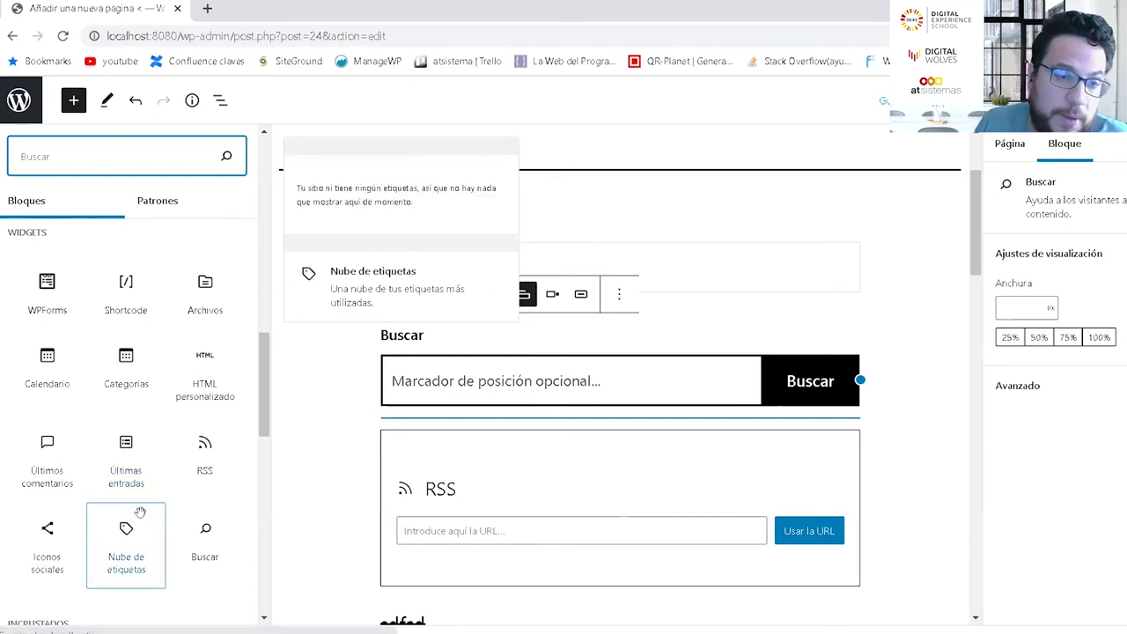
{"action": "scroll", "coordinate": [144, 484], "scroll_direction": "down", "scroll_amount": 2}
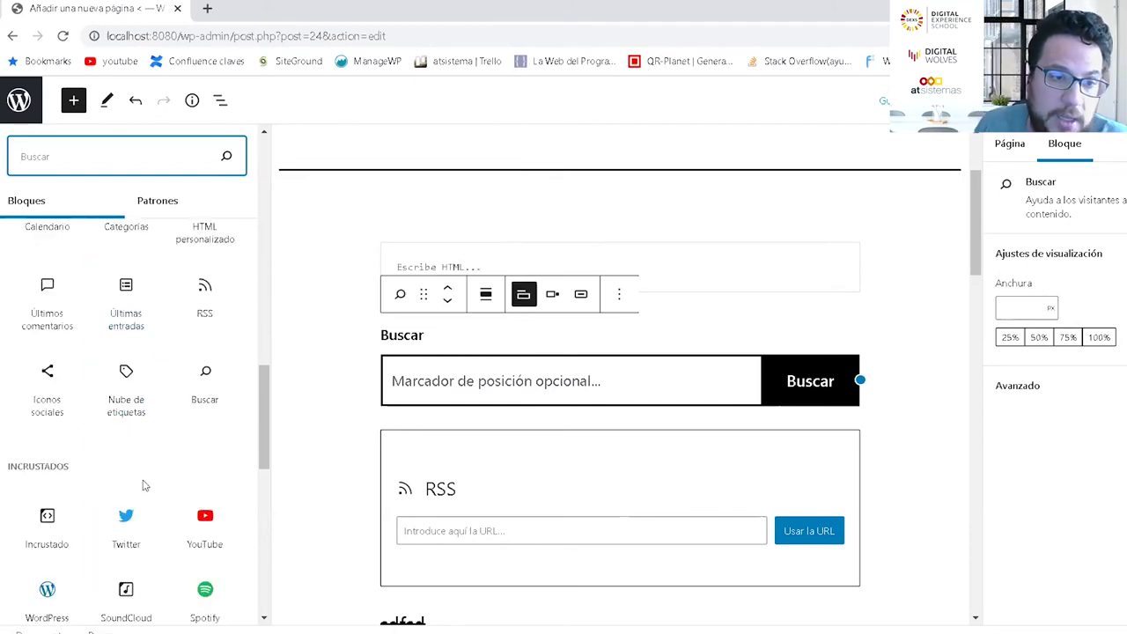
{"action": "scroll", "coordinate": [143, 485], "scroll_direction": "down", "scroll_amount": 3}
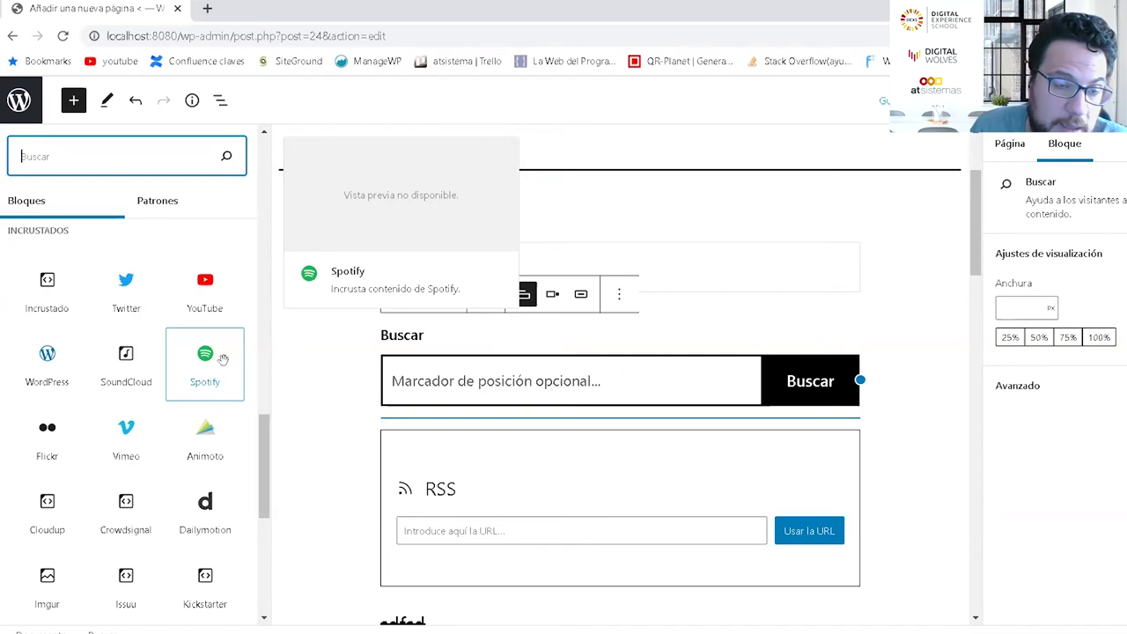
{"action": "scroll", "coordinate": [133, 318], "scroll_direction": "down", "scroll_amount": 1}
{"action": "scroll", "coordinate": [113, 419], "scroll_direction": "down", "scroll_amount": 2}
{"action": "scroll", "coordinate": [128, 413], "scroll_direction": "up", "scroll_amount": 4}
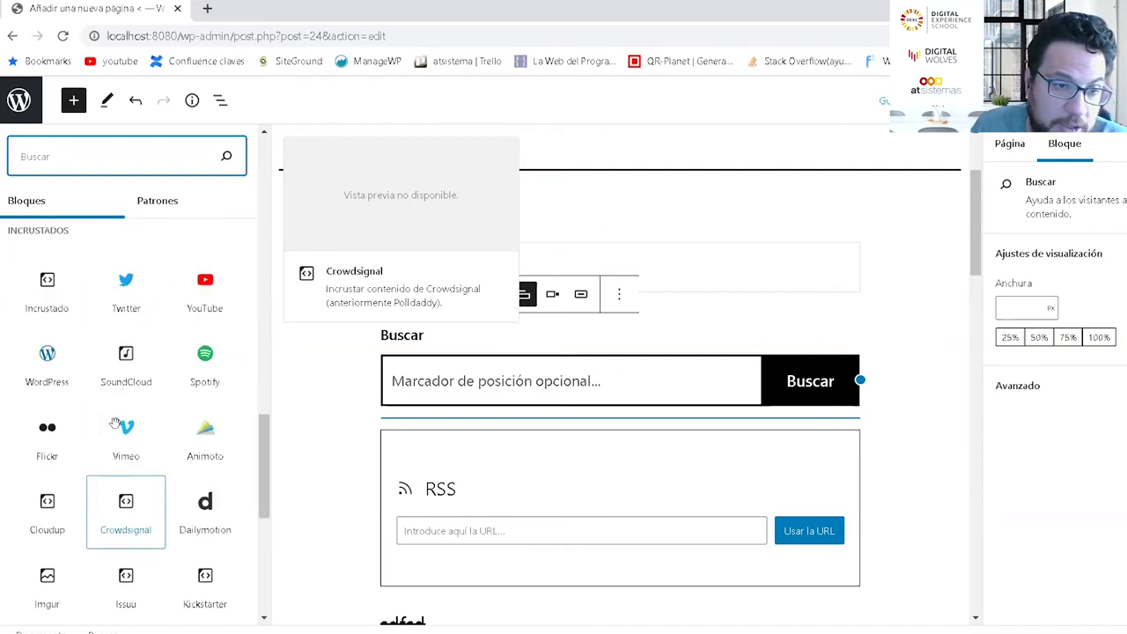
{"action": "left_click", "coordinate": [147, 375]}
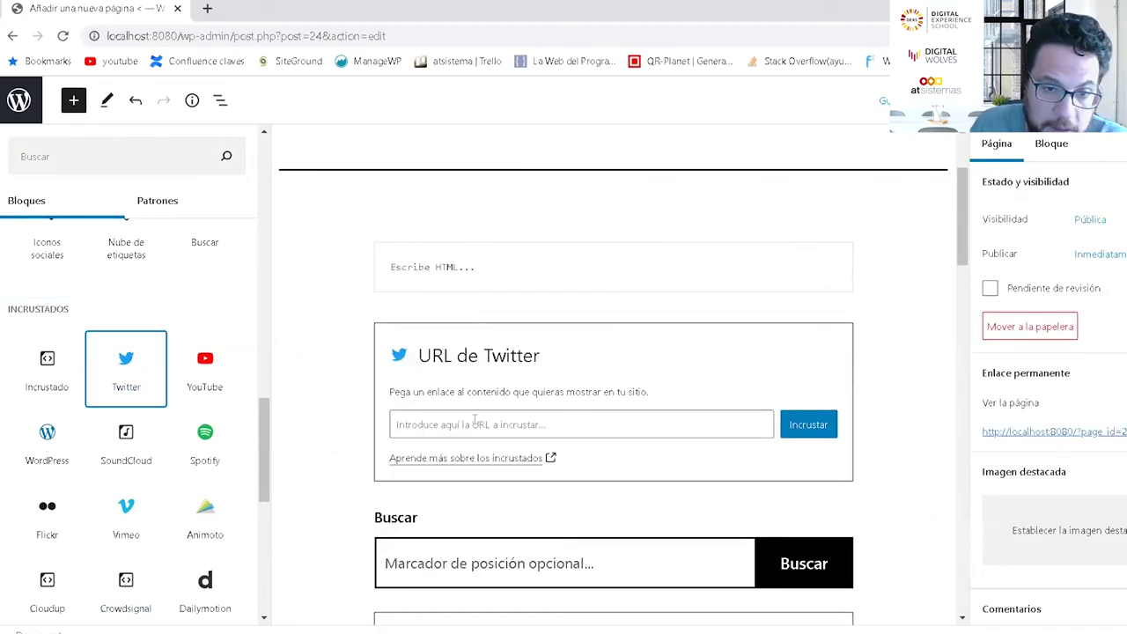
{"action": "left_click", "coordinate": [474, 421]}
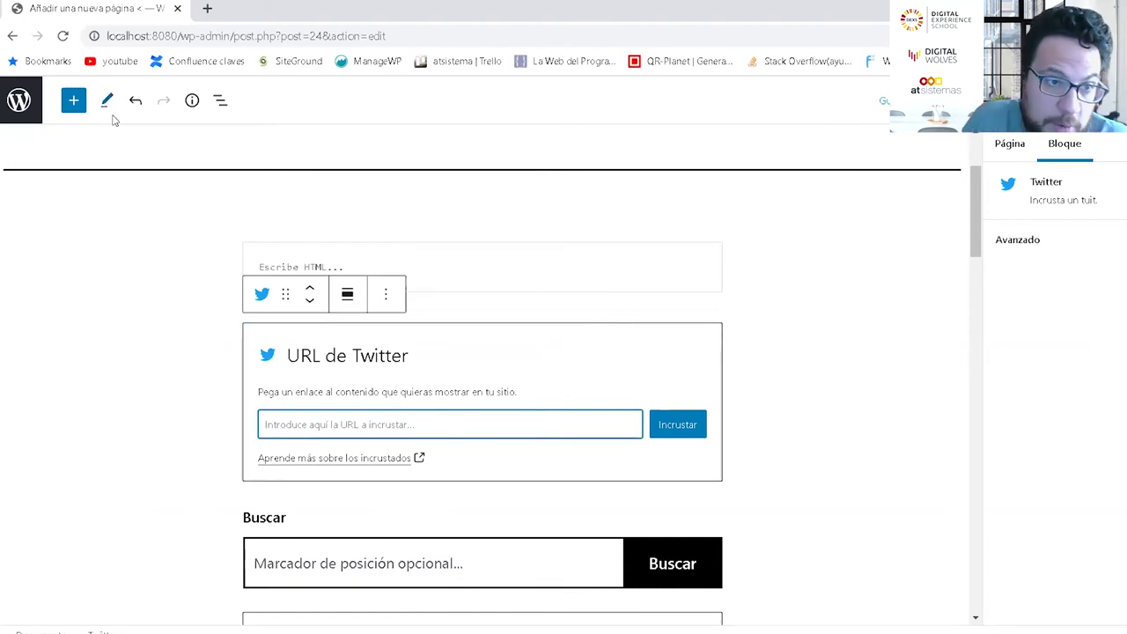
Step: Examine the "Widgets" and "Incrustados" blocks offered in the block library, down to the end of the list
{"action": "left_click", "coordinate": [81, 111]}
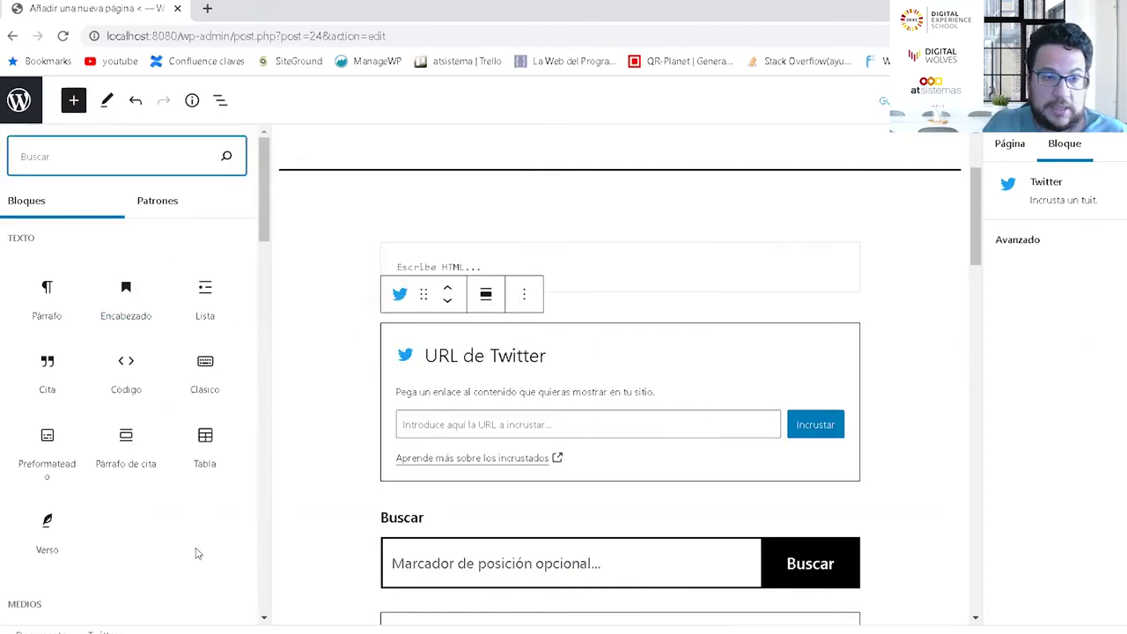
{"action": "left_click_drag", "start_coordinate": [265, 222], "coordinate": [225, 531]}
{"action": "scroll", "coordinate": [141, 382], "scroll_direction": "up", "scroll_amount": 2}
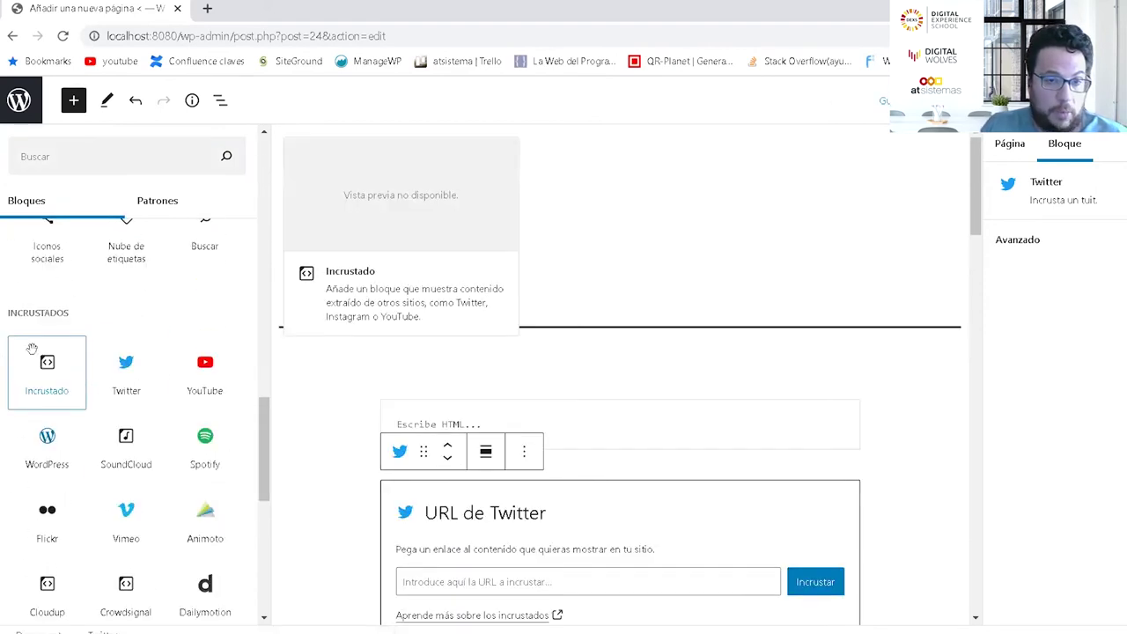
{"action": "scroll", "coordinate": [95, 407], "scroll_direction": "down", "scroll_amount": 2}
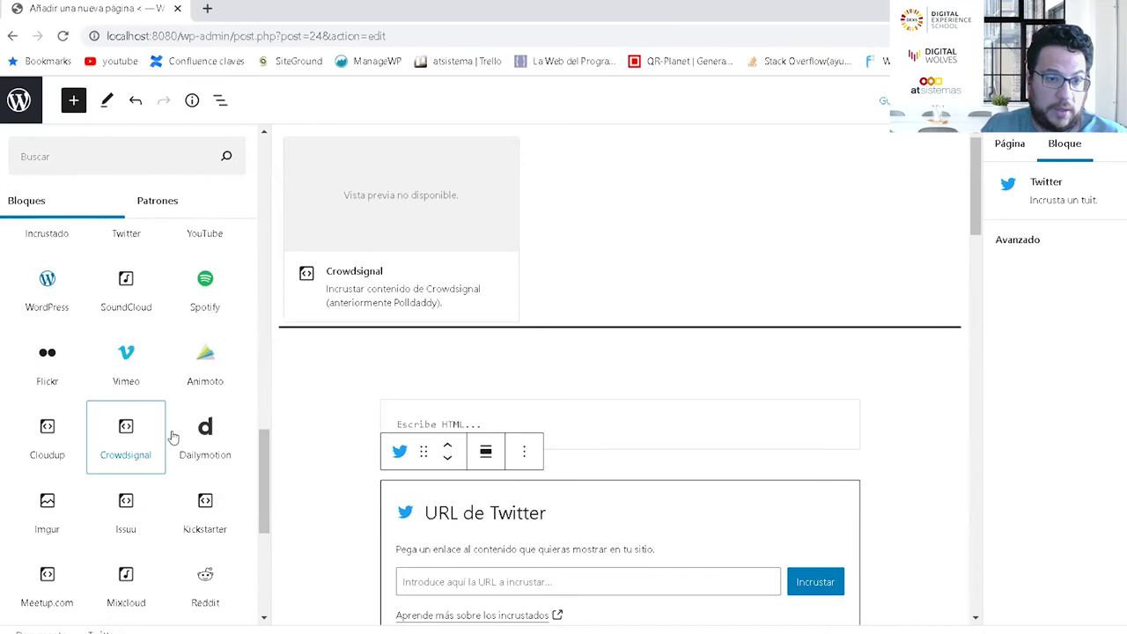
{"action": "scroll", "coordinate": [169, 435], "scroll_direction": "down", "scroll_amount": 2}
{"action": "scroll", "coordinate": [156, 463], "scroll_direction": "up", "scroll_amount": 4}
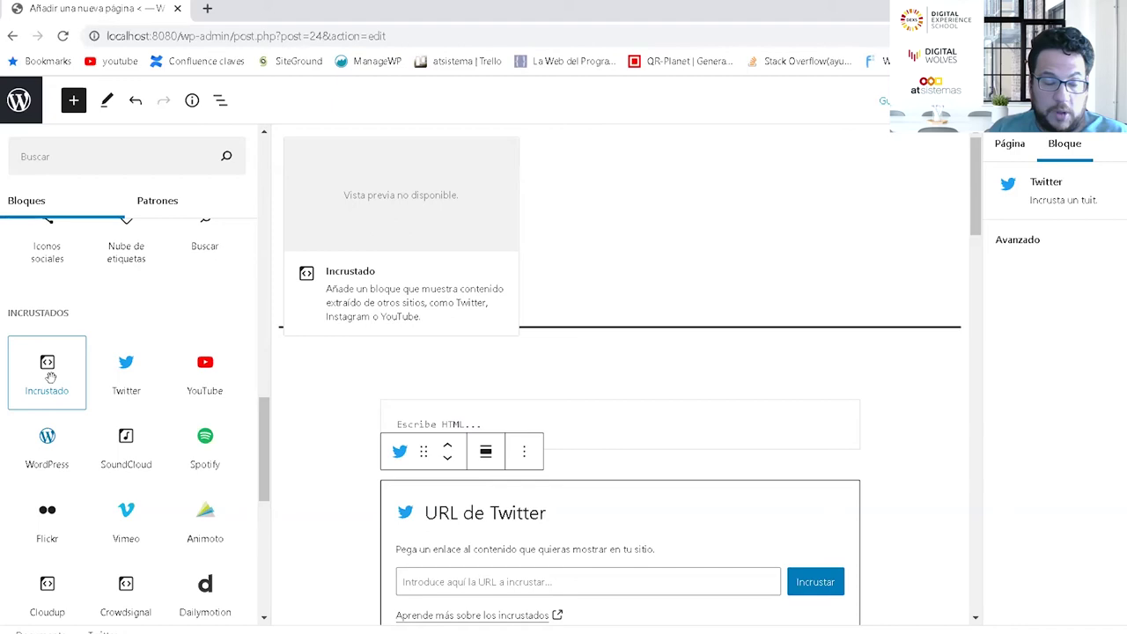
{"action": "scroll", "coordinate": [126, 378], "scroll_direction": "up", "scroll_amount": 5}
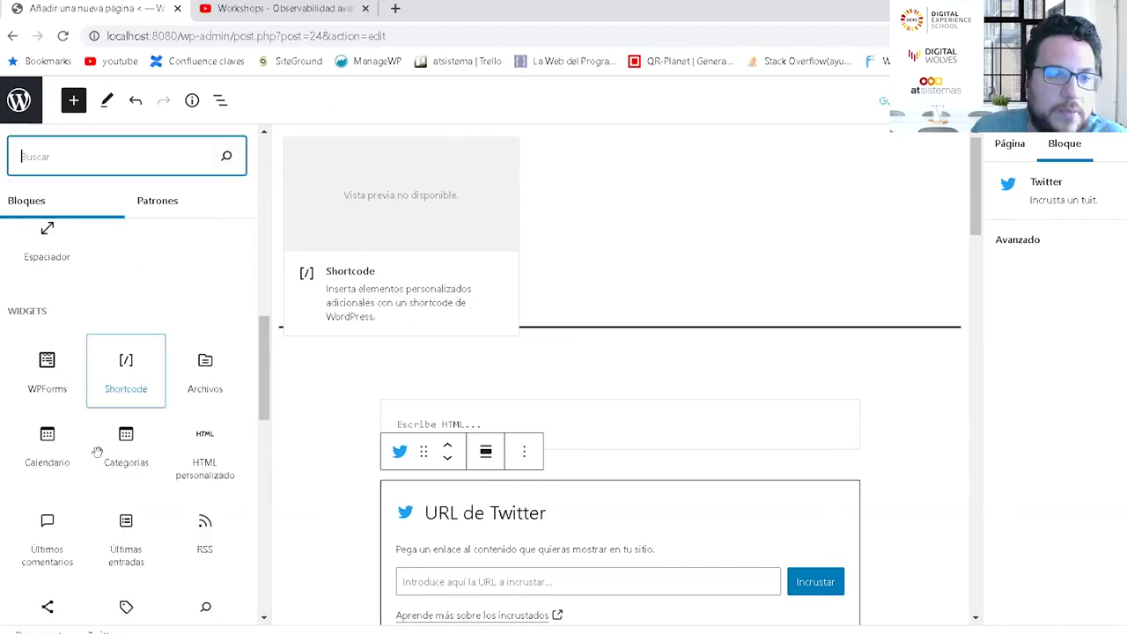
{"action": "scroll", "coordinate": [127, 453], "scroll_direction": "down", "scroll_amount": 2}
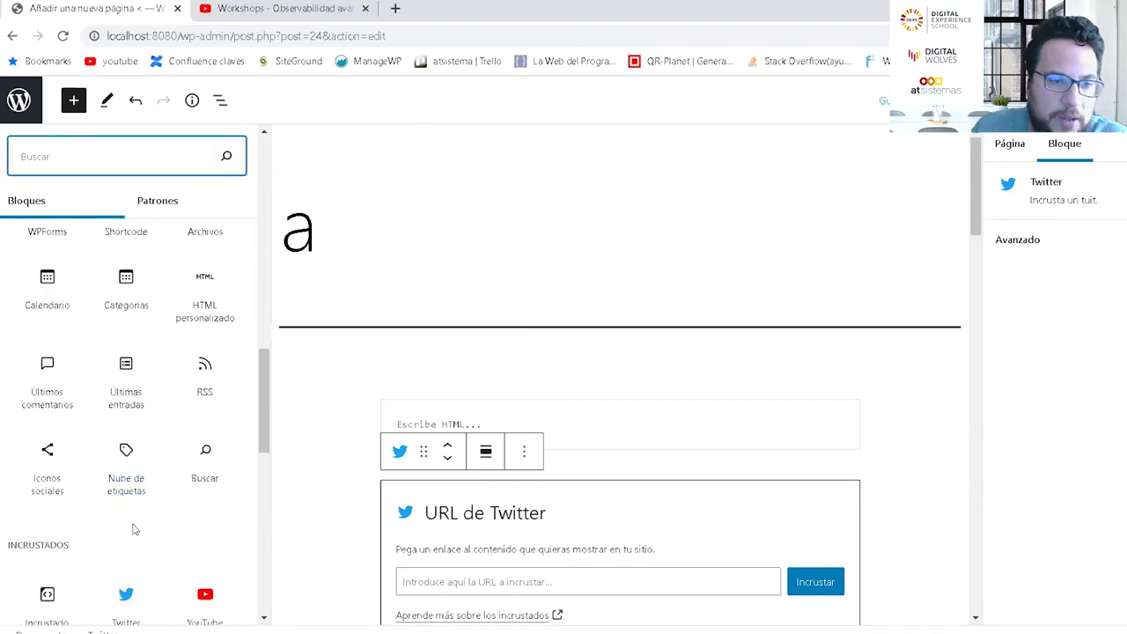
{"action": "scroll", "coordinate": [132, 520], "scroll_direction": "down", "scroll_amount": 2}
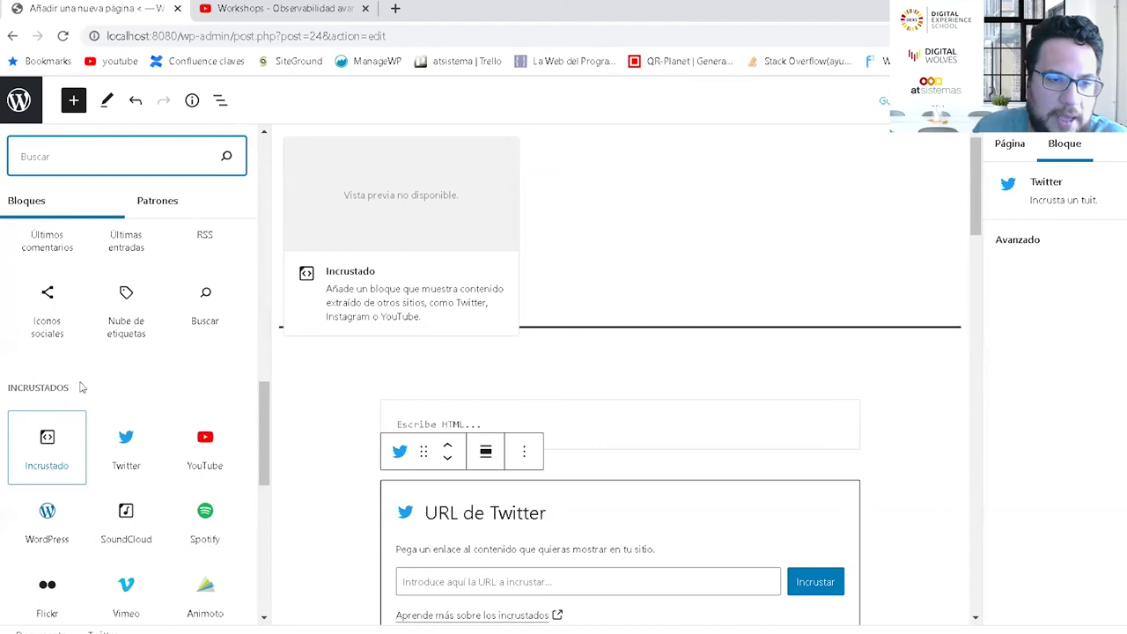
{"action": "scroll", "coordinate": [123, 467], "scroll_direction": "down", "scroll_amount": 2}
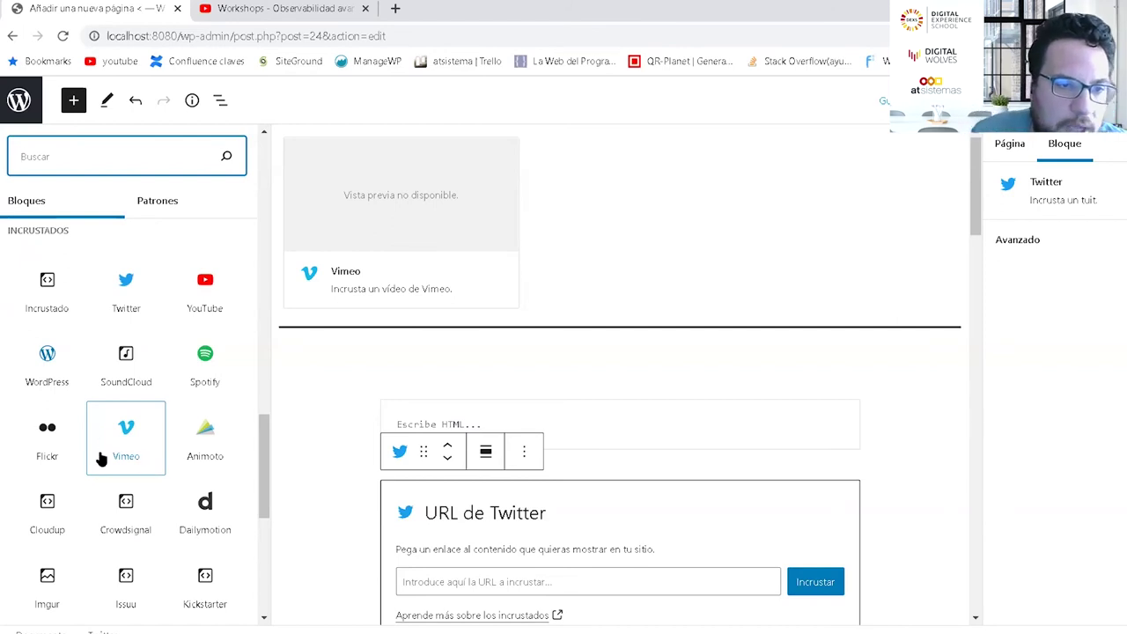
{"action": "scroll", "coordinate": [132, 352], "scroll_direction": "down", "scroll_amount": 4}
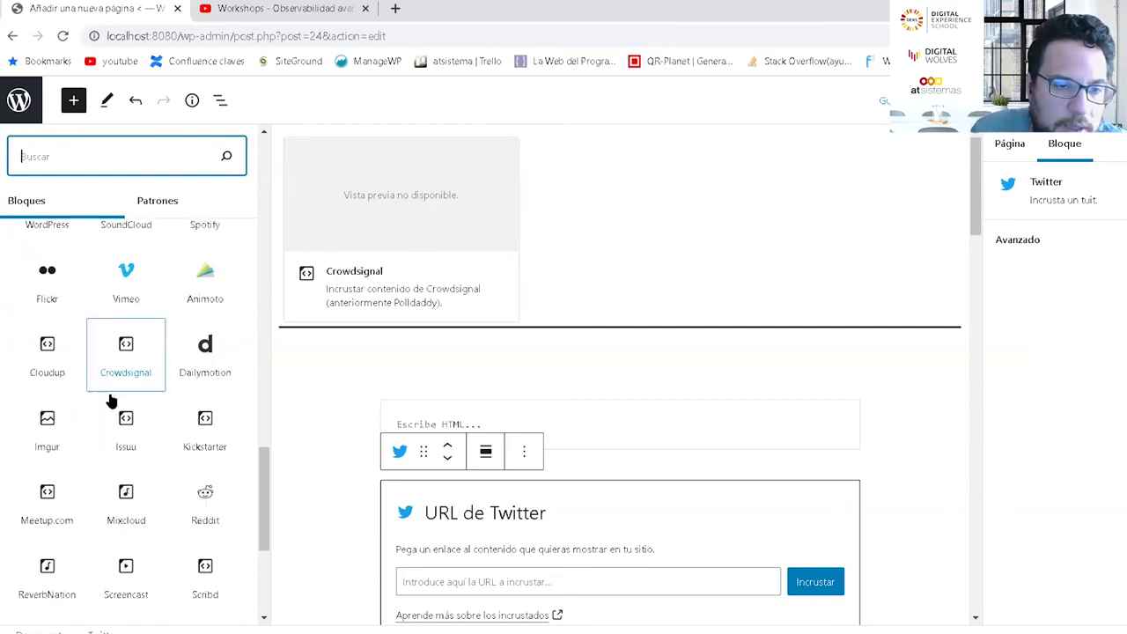
{"action": "scroll", "coordinate": [109, 402], "scroll_direction": "down", "scroll_amount": 2}
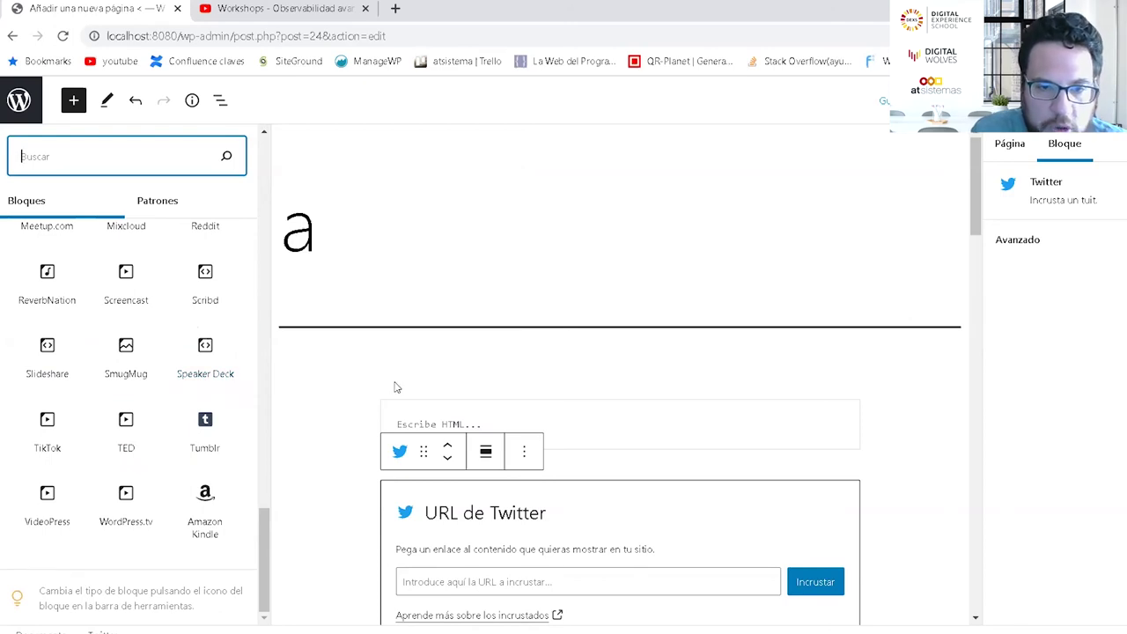
Step: Close the YouTube workshop tab and publish the page "a" with its current blocks
{"action": "scroll", "coordinate": [392, 391], "scroll_direction": "down", "scroll_amount": 8}
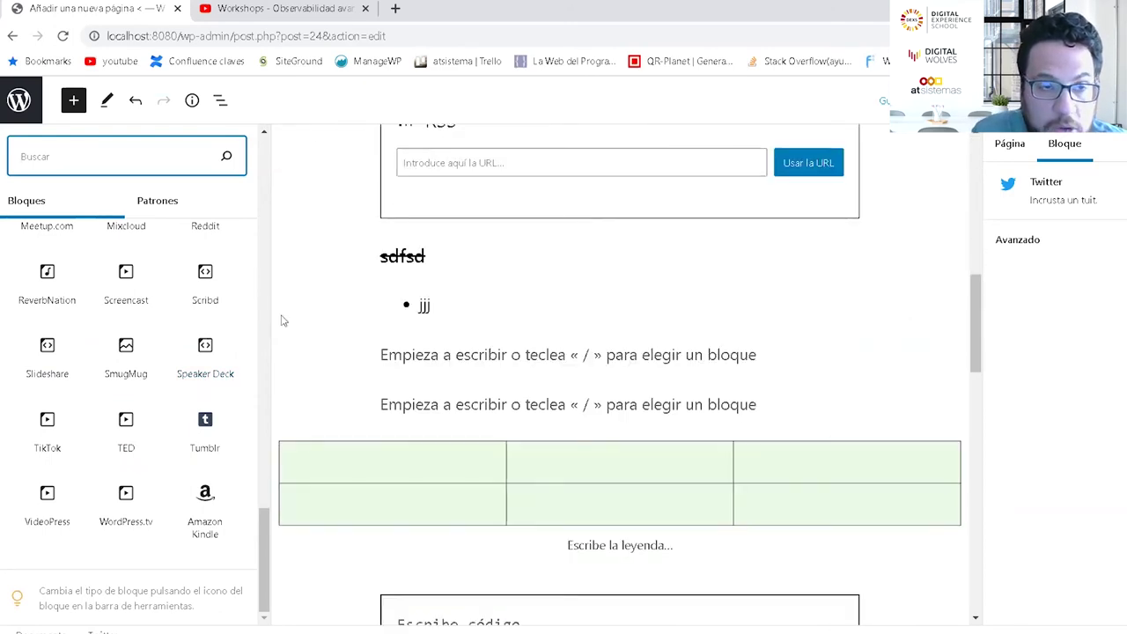
{"action": "left_click", "coordinate": [365, 8]}
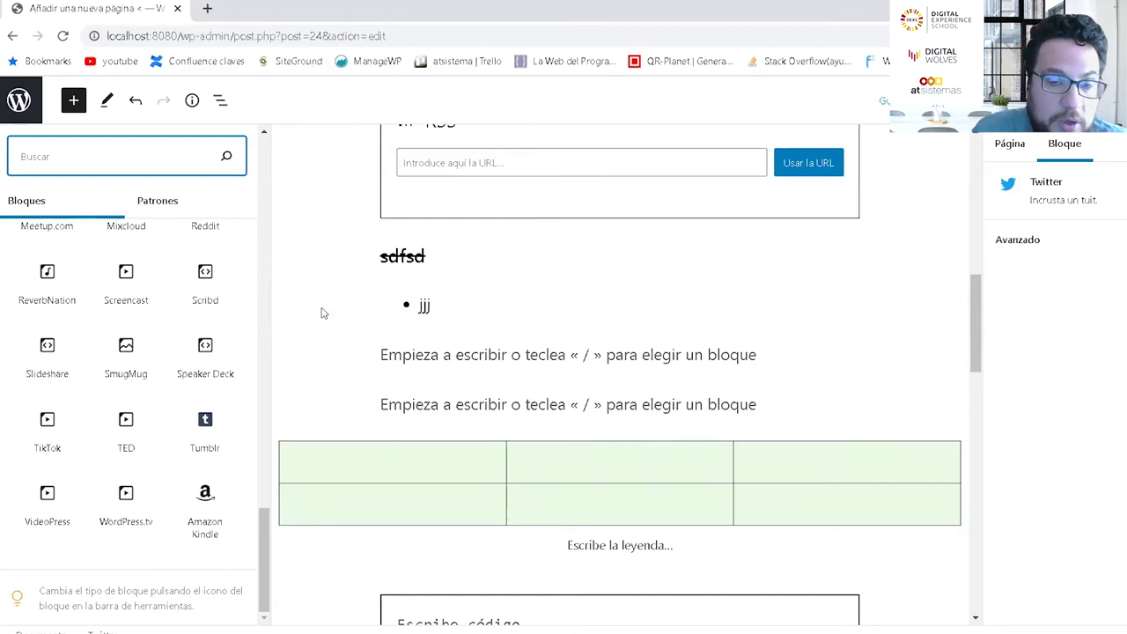
{"action": "left_click", "coordinate": [19, 101]}
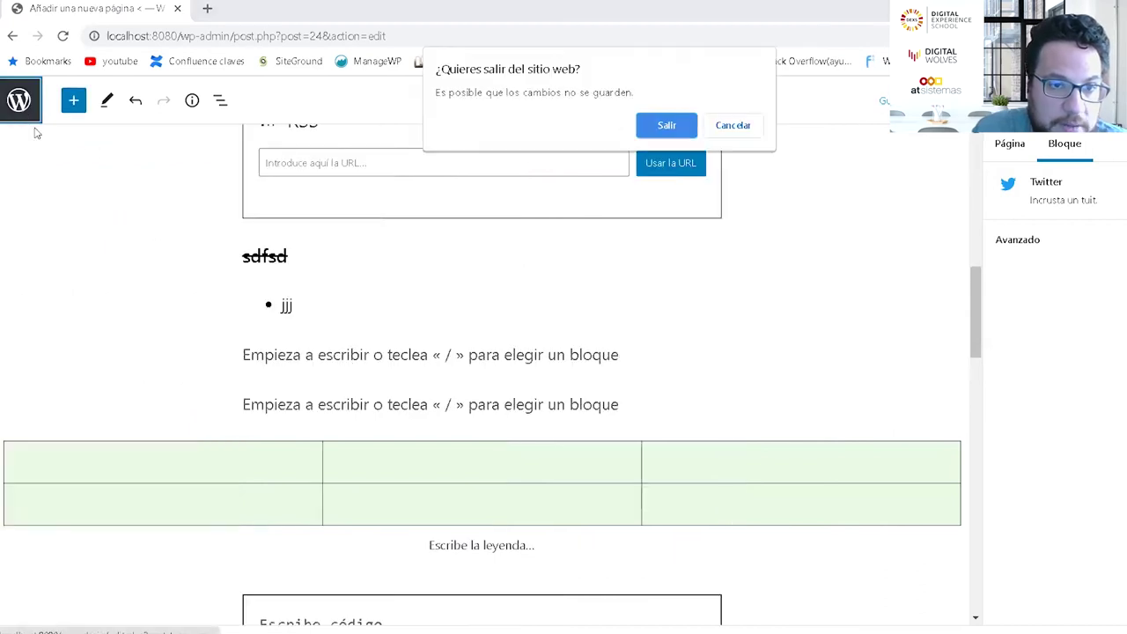
{"action": "left_click", "coordinate": [732, 126]}
{"action": "scroll", "coordinate": [790, 471], "scroll_direction": "up", "scroll_amount": 4}
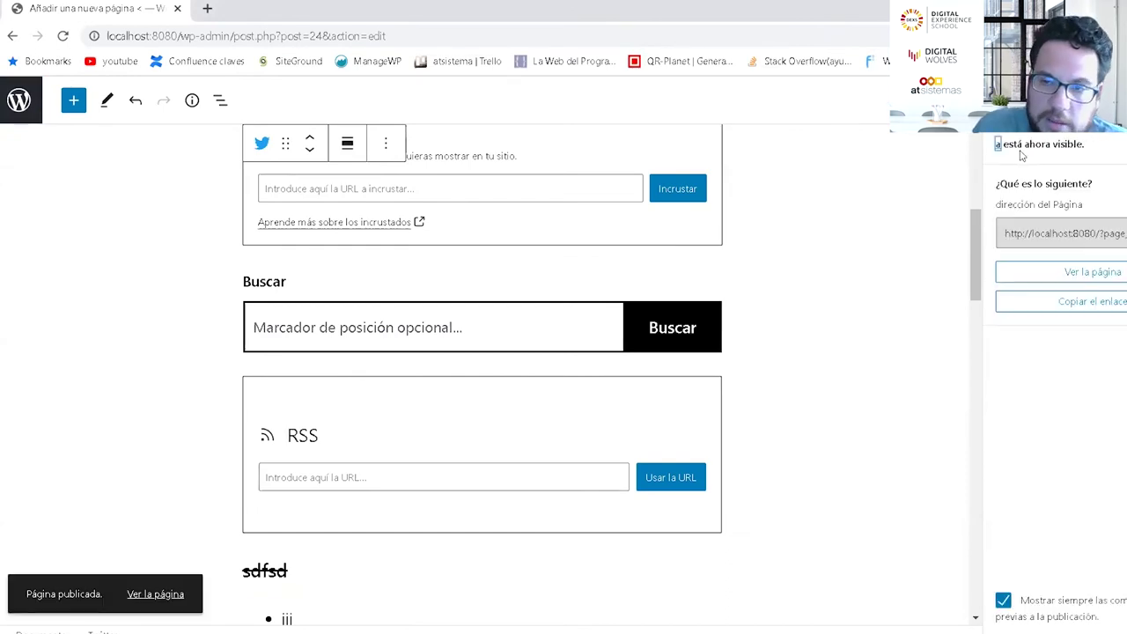
Step: Open the published page "a" on the site, review its blocks down to the footer, and close its tab
{"action": "left_click", "coordinate": [1078, 272]}
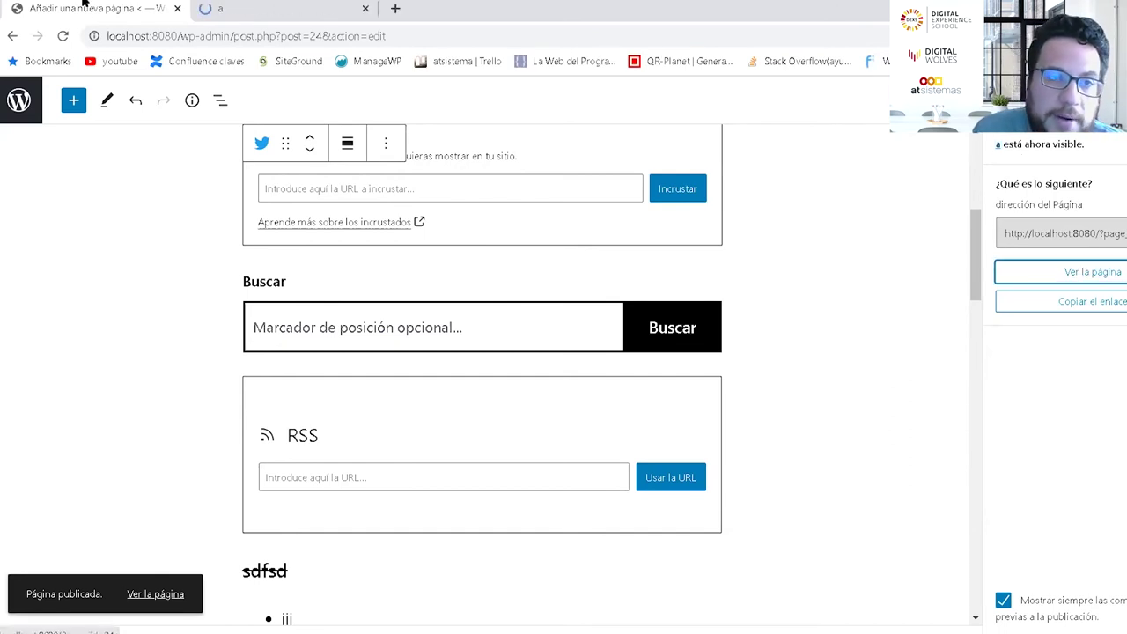
{"action": "left_click", "coordinate": [259, 9]}
{"action": "scroll", "coordinate": [339, 446], "scroll_direction": "down", "scroll_amount": 10}
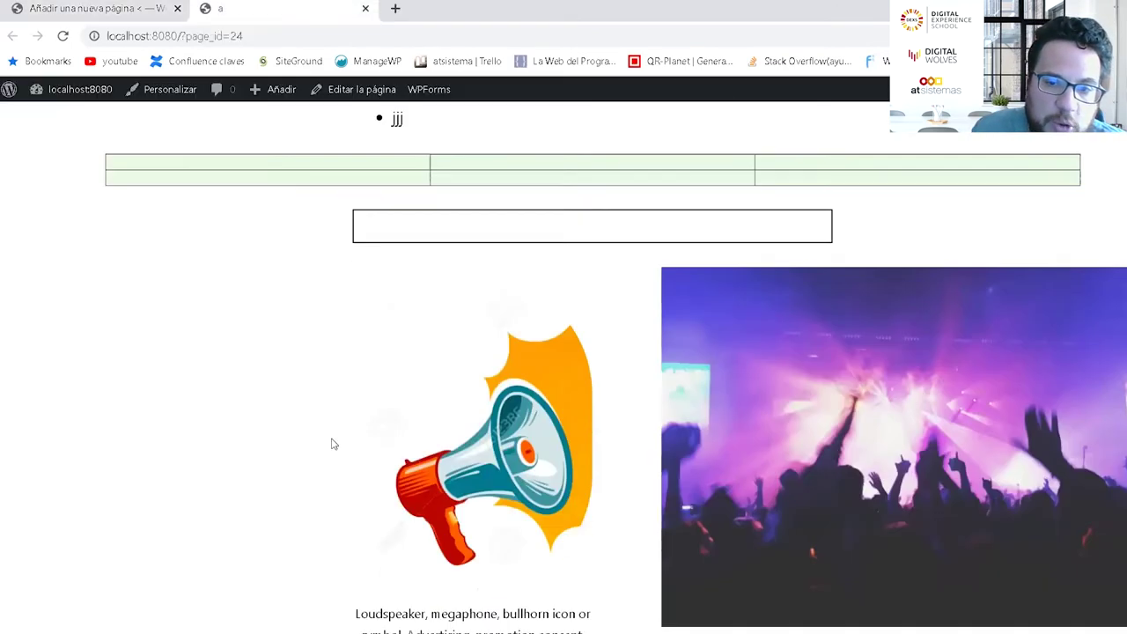
{"action": "scroll", "coordinate": [326, 444], "scroll_direction": "down", "scroll_amount": 12}
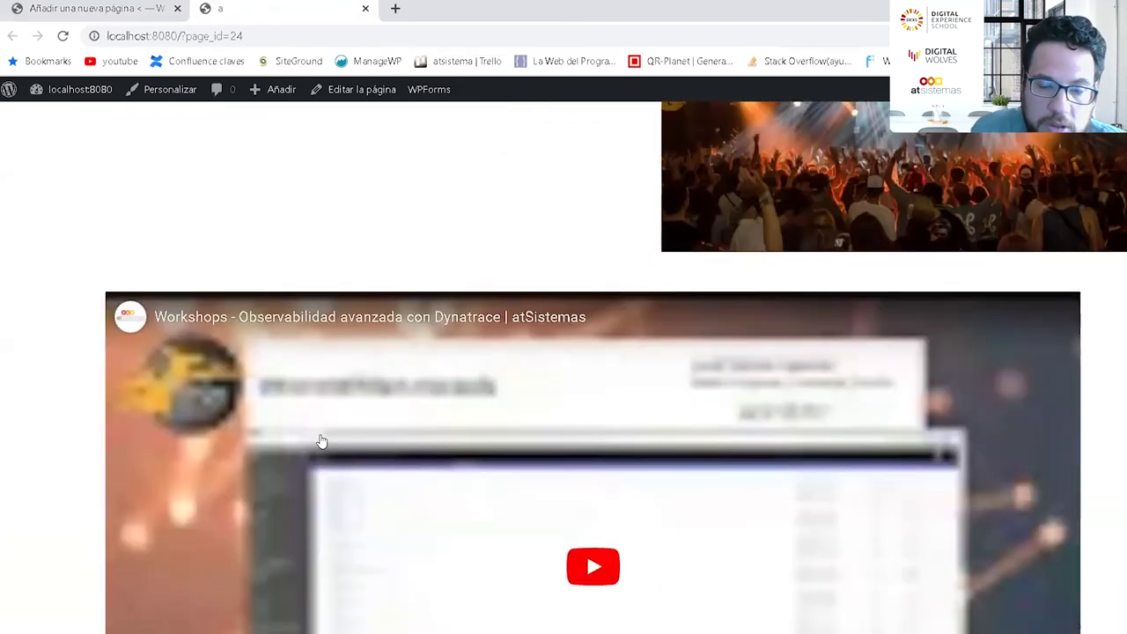
{"action": "scroll", "coordinate": [318, 438], "scroll_direction": "down", "scroll_amount": 5}
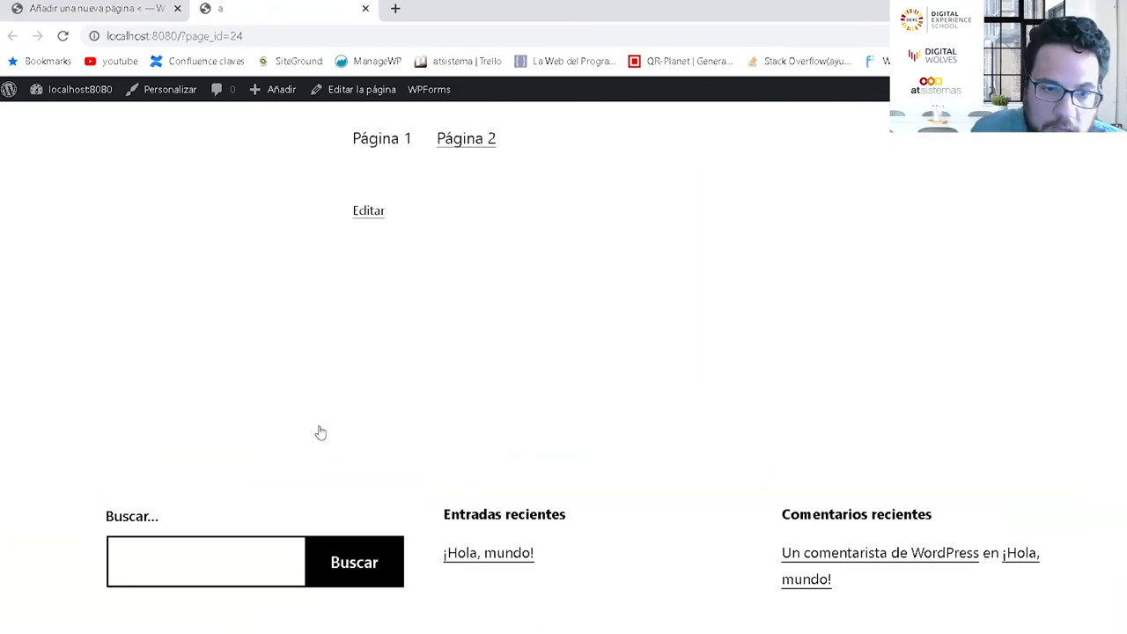
{"action": "scroll", "coordinate": [320, 381], "scroll_direction": "up", "scroll_amount": 20}
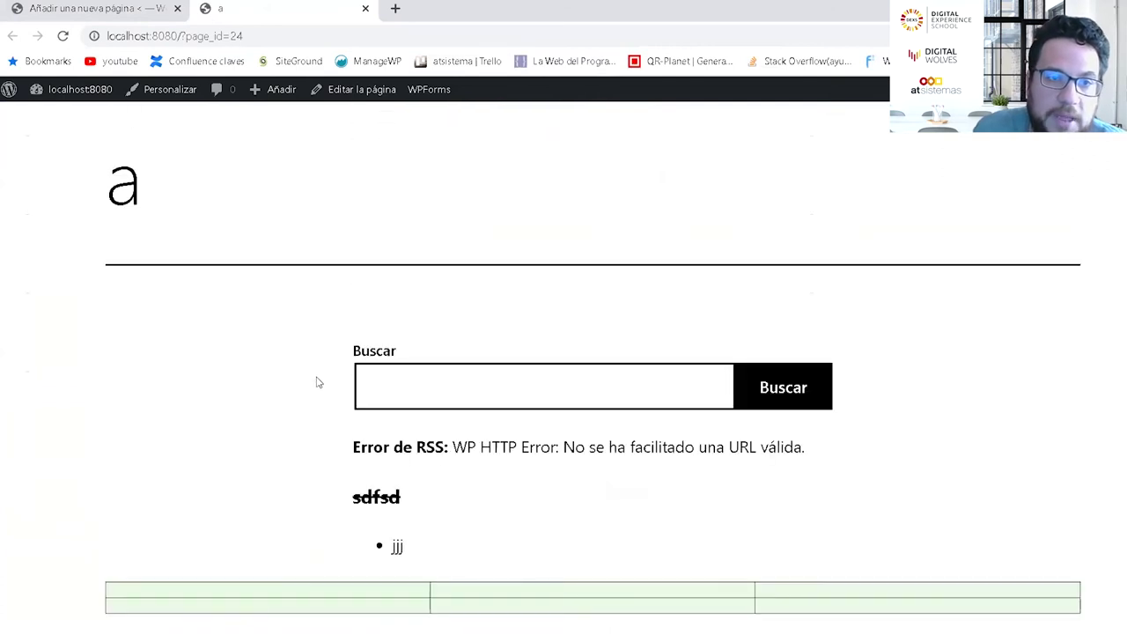
{"action": "scroll", "coordinate": [319, 382], "scroll_direction": "up", "scroll_amount": 2}
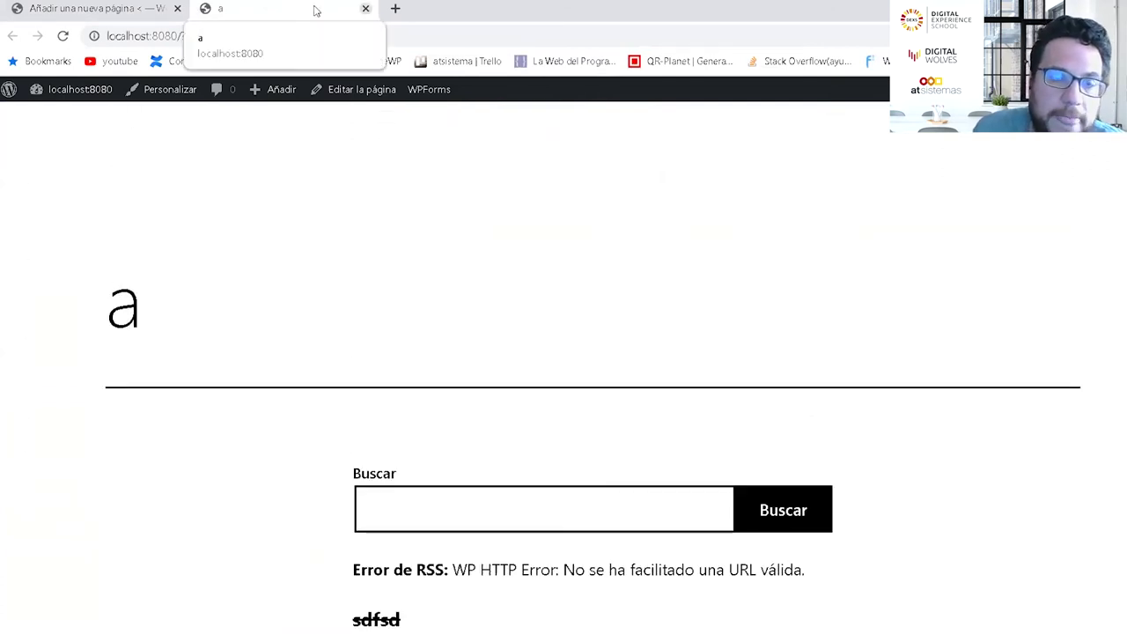
{"action": "left_click", "coordinate": [366, 8]}
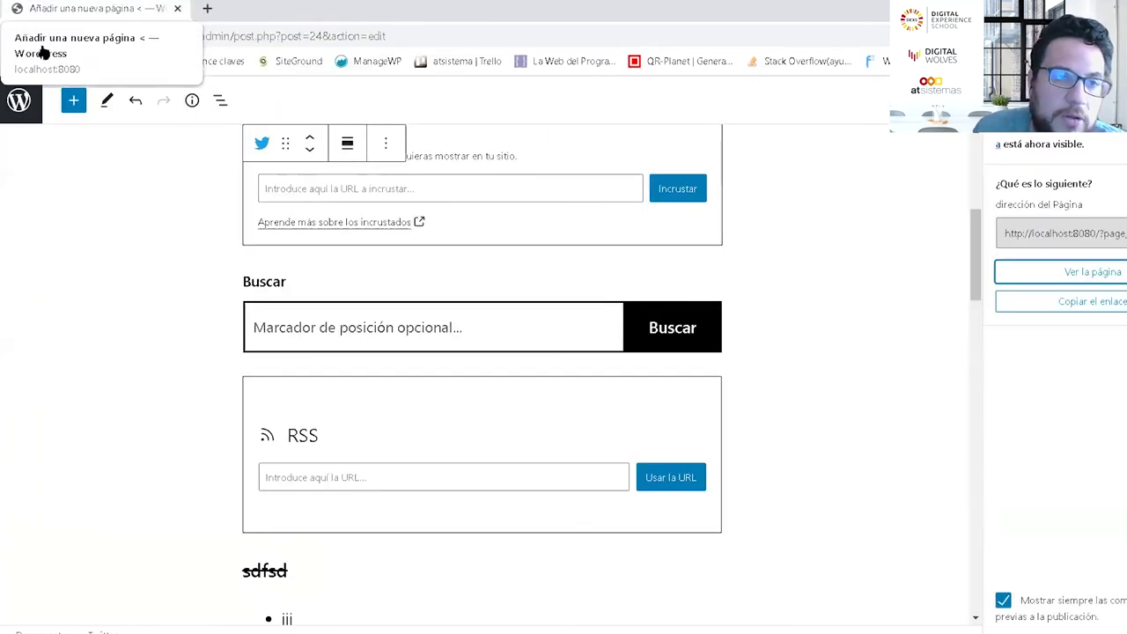
Step: Leave the editor for the pages list and start another new page titled "a"
{"action": "left_click", "coordinate": [27, 103]}
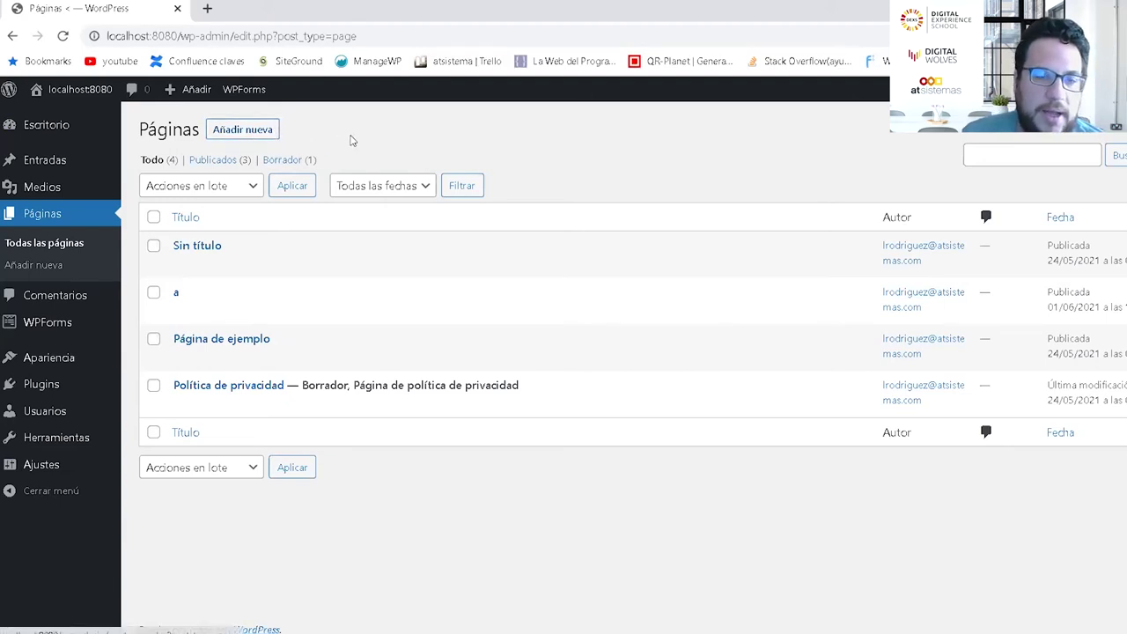
{"action": "left_click", "coordinate": [272, 132]}
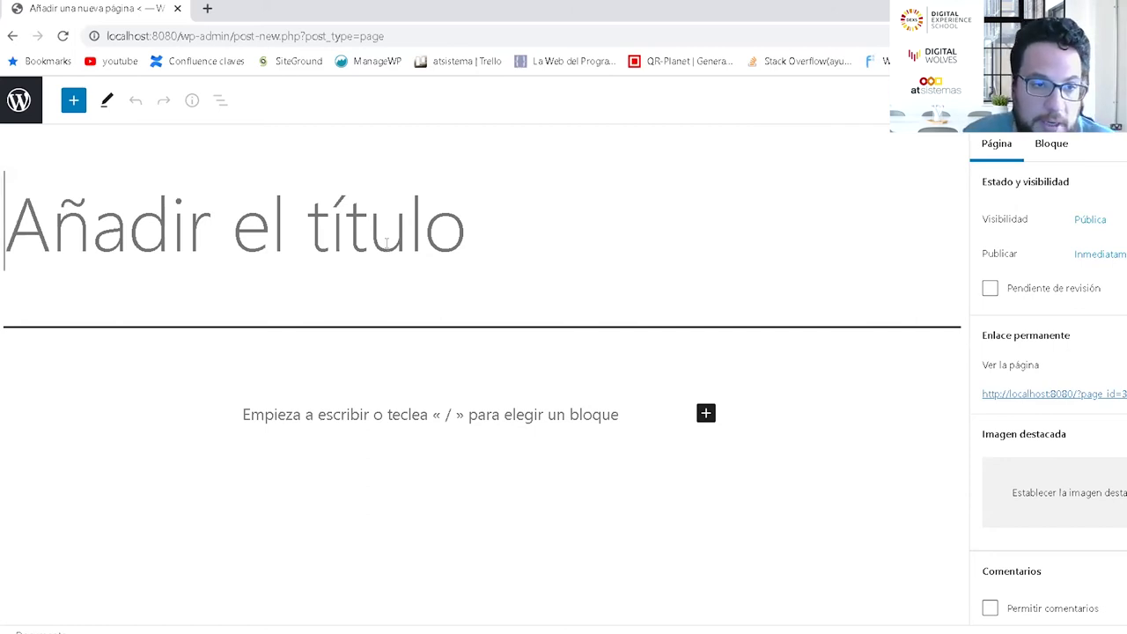
{"action": "type", "text": "a"}
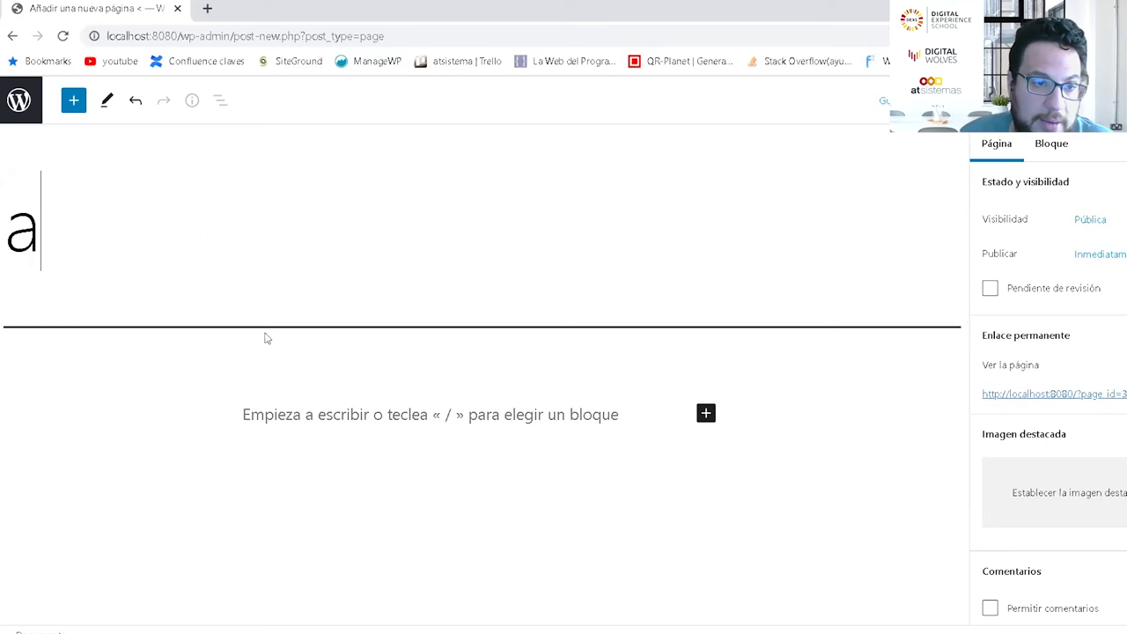
Step: Show the installed plugins in a second browser tab and highlight the name "Hide Page And Post Title"
{"action": "middle_click", "coordinate": [19, 100]}
{"action": "left_click", "coordinate": [269, 10]}
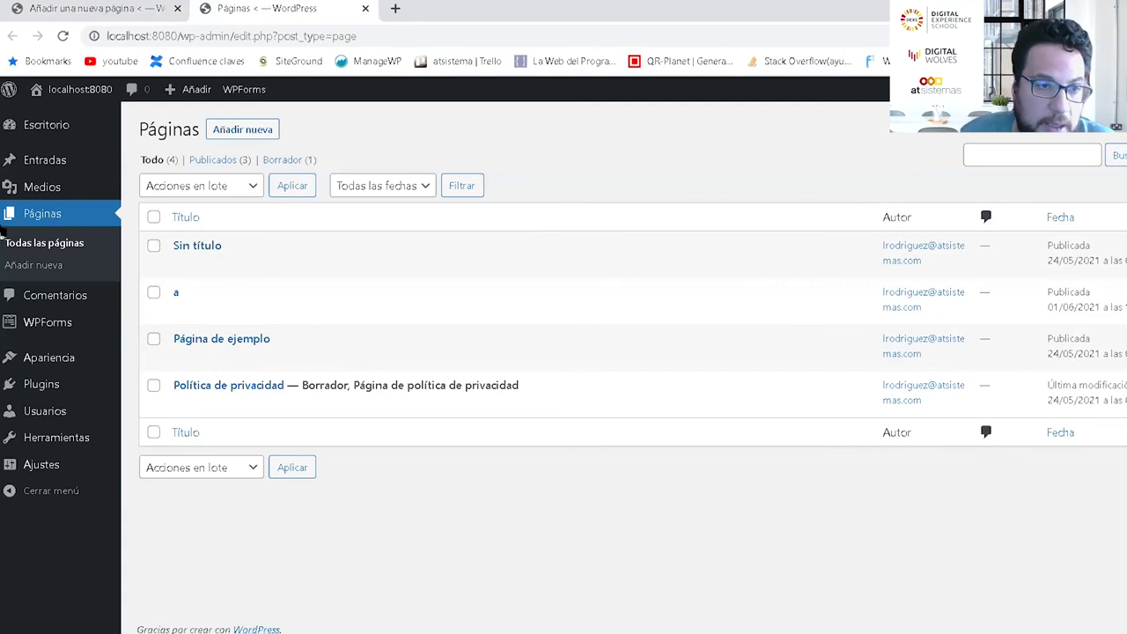
{"action": "mouse_move", "coordinate": [45, 365]}
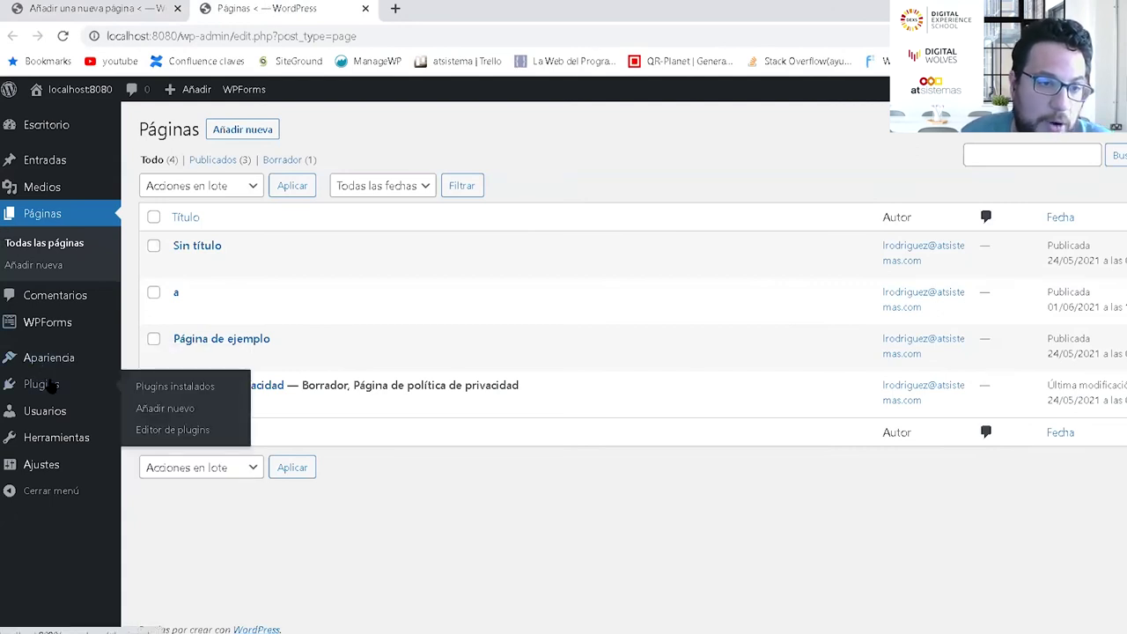
{"action": "left_click", "coordinate": [175, 393]}
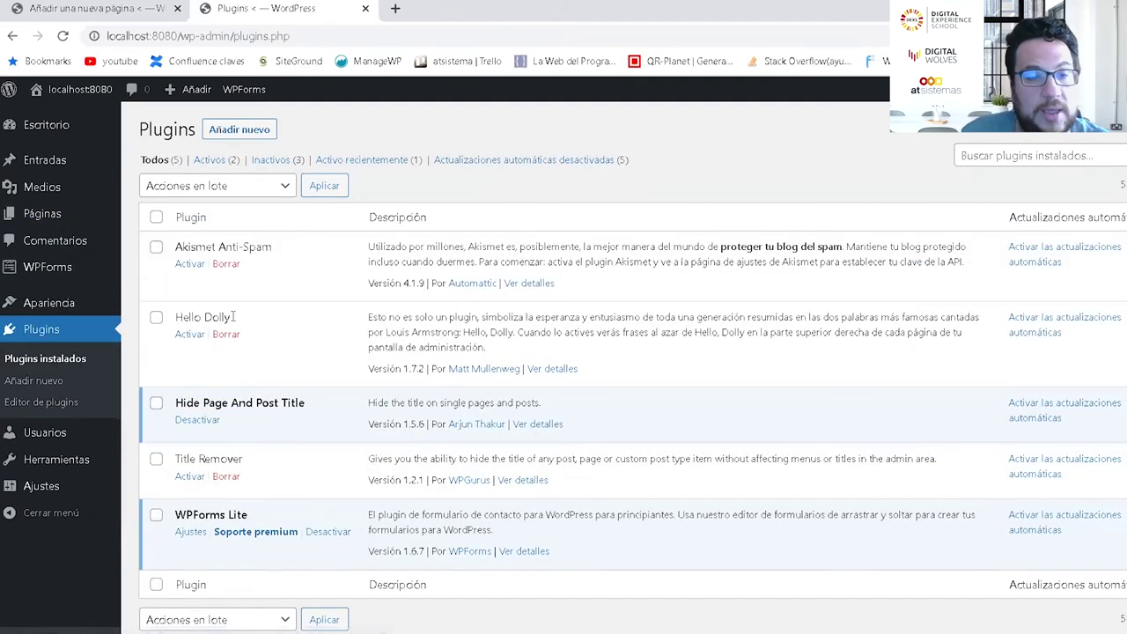
{"action": "scroll", "coordinate": [346, 343], "scroll_direction": "down", "scroll_amount": 1}
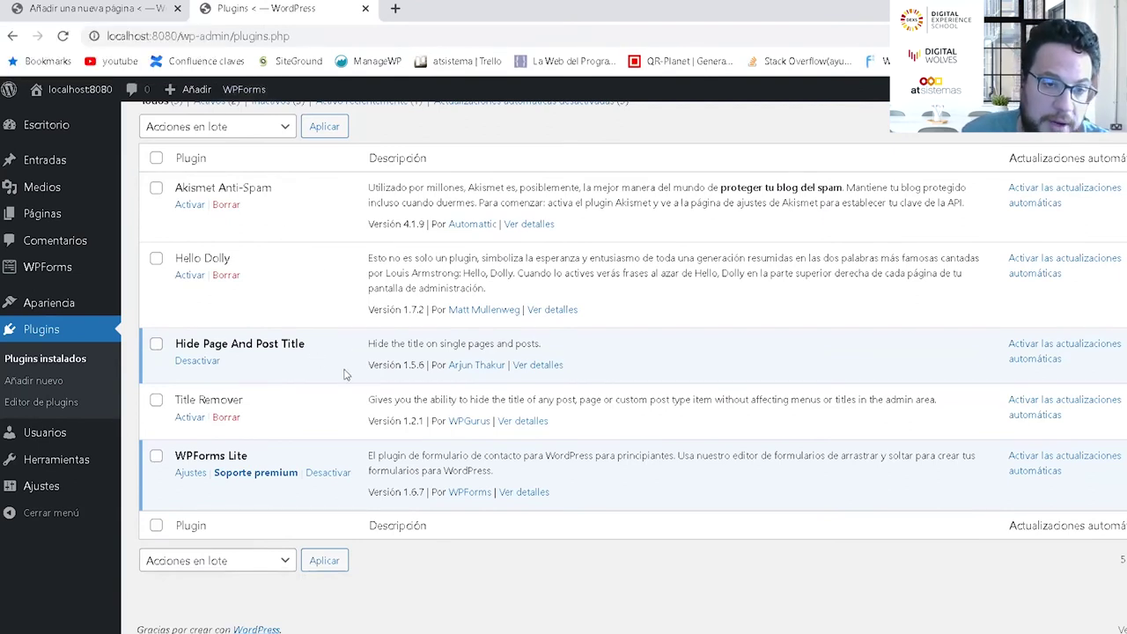
{"action": "left_click_drag", "start_coordinate": [308, 350], "coordinate": [175, 348]}
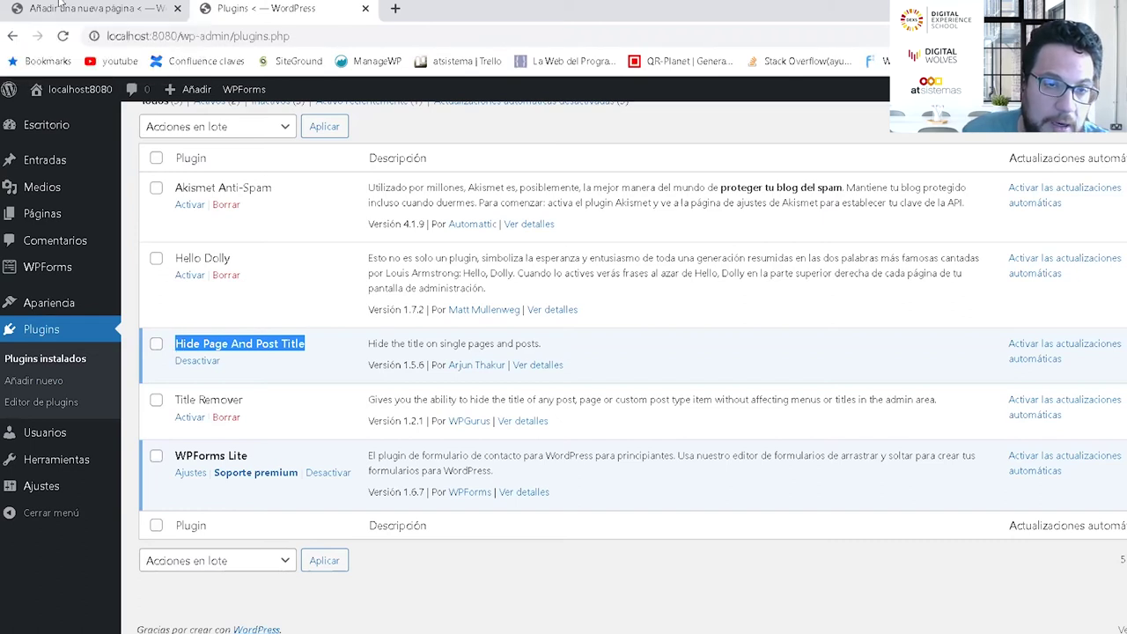
Step: Return to the editor tab and publish the new page "a" with public visibility
{"action": "left_click", "coordinate": [58, 5]}
{"action": "left_click", "coordinate": [1088, 99]}
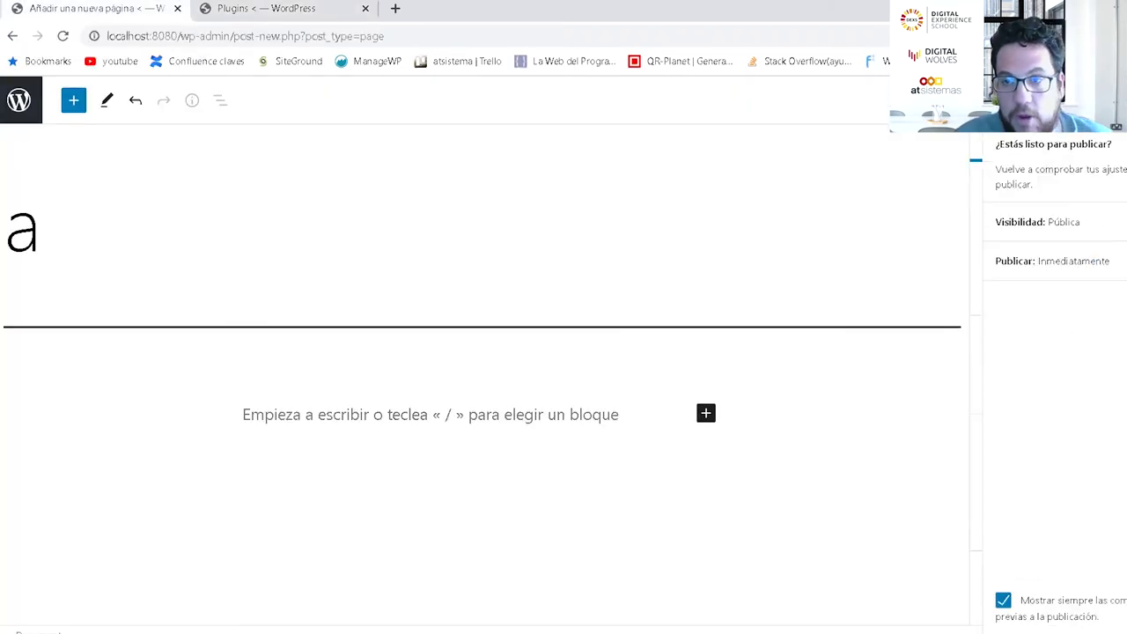
{"action": "left_click", "coordinate": [1087, 99]}
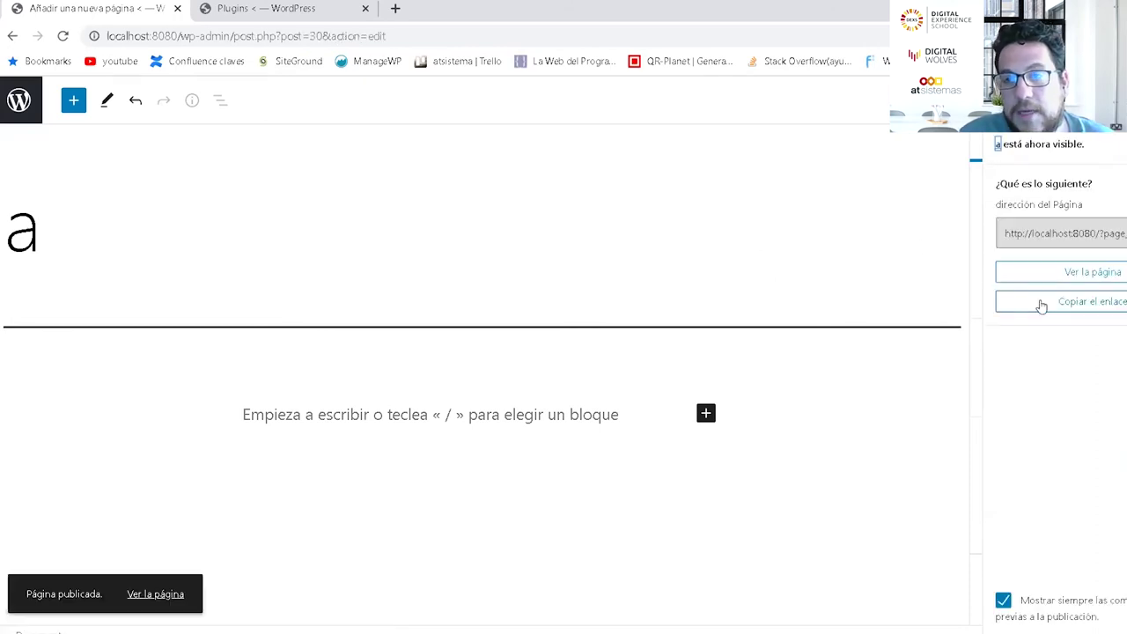
Step: View the newly published page on the site and highlight its title "a"
{"action": "left_click", "coordinate": [1111, 275]}
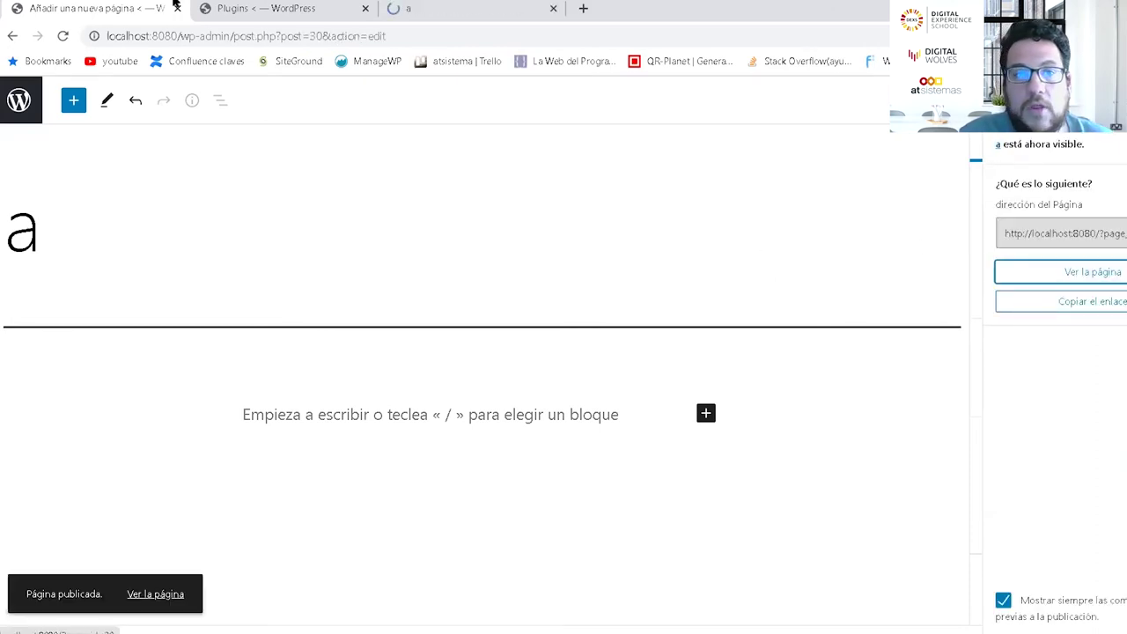
{"action": "left_click", "coordinate": [400, 9]}
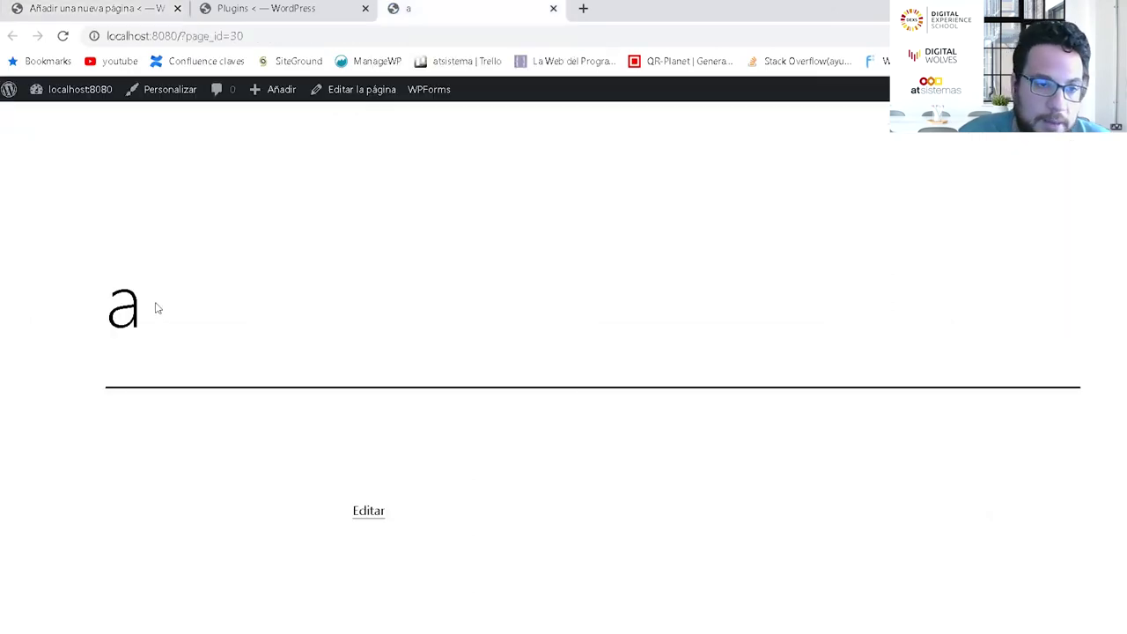
{"action": "left_click_drag", "start_coordinate": [157, 308], "coordinate": [25, 309]}
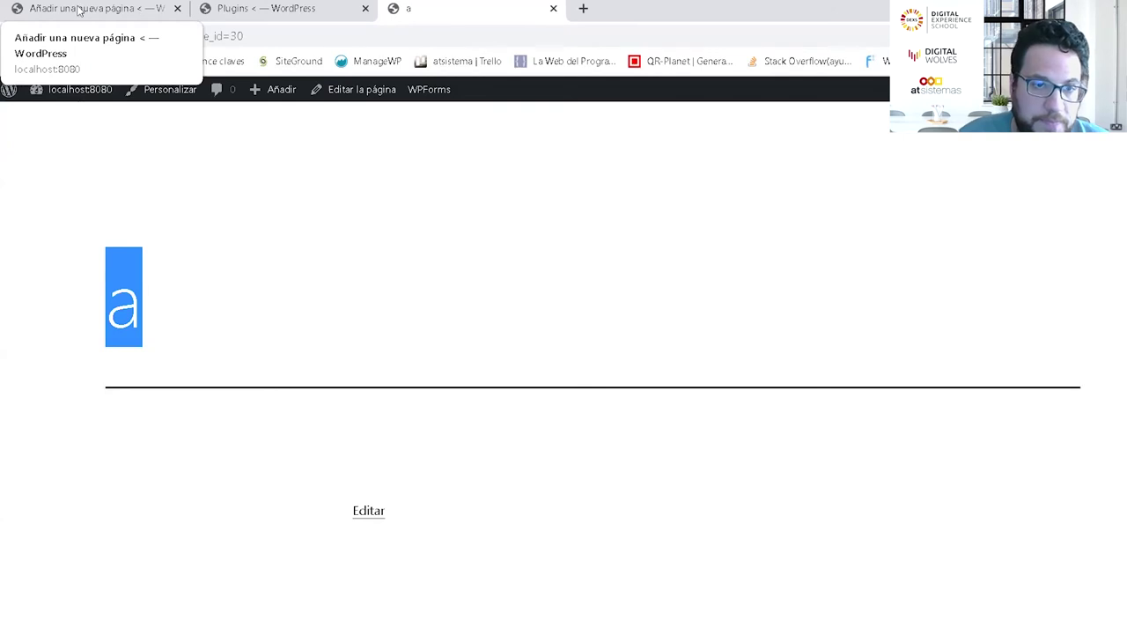
Step: Return to the page editor, dismiss the publishing summary, and bring up the "Hide Page and Post Title" section of the page settings
{"action": "left_click", "coordinate": [132, 9]}
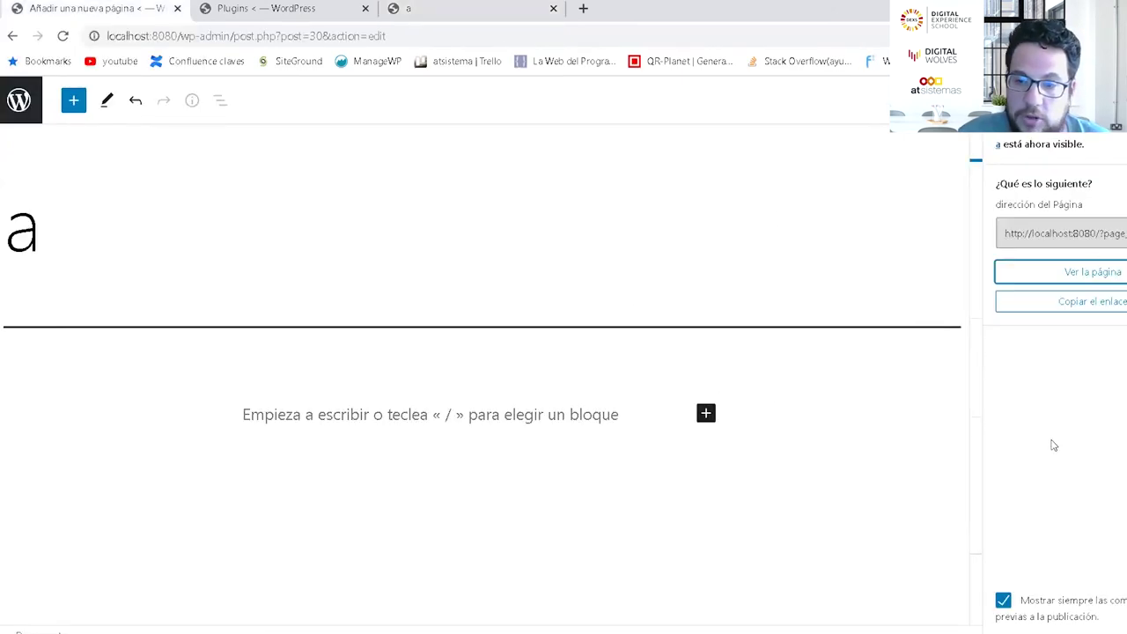
{"action": "left_click", "coordinate": [749, 273]}
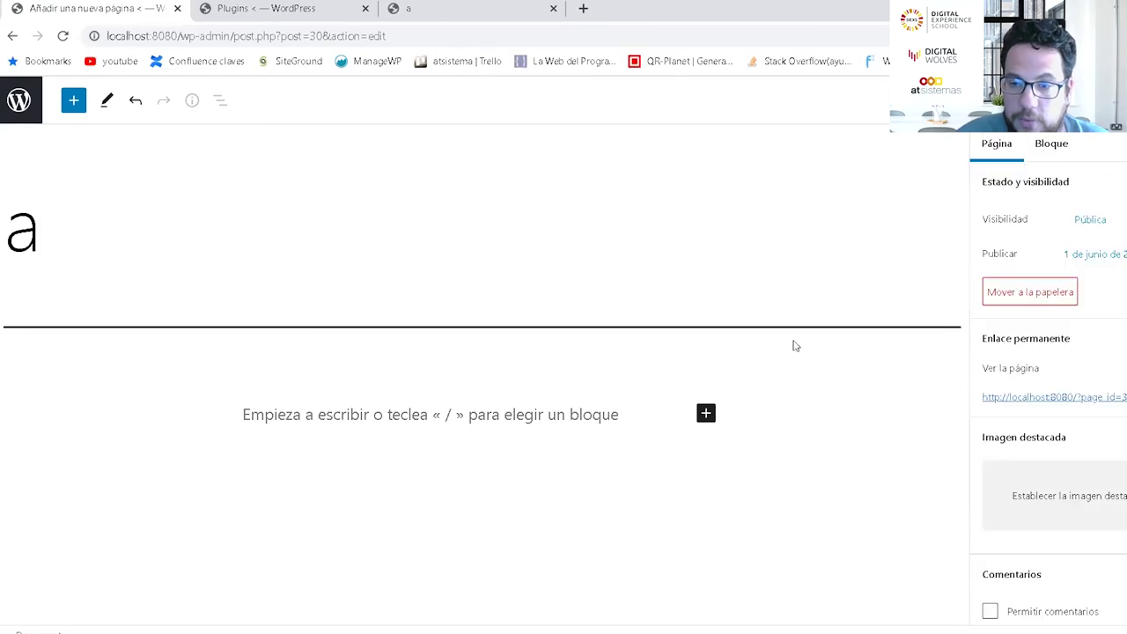
{"action": "scroll", "coordinate": [999, 291], "scroll_direction": "down", "scroll_amount": 2}
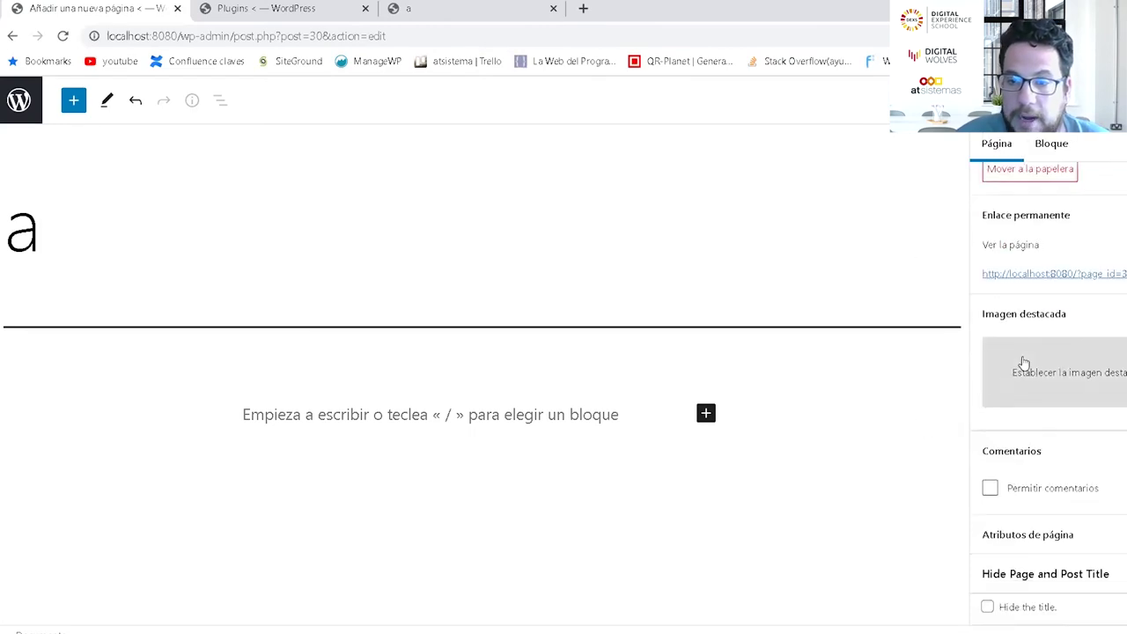
Step: Revisit the installed plugins list and highlight the "Hide Page And Post Title" plugin name again
{"action": "left_click", "coordinate": [263, 11]}
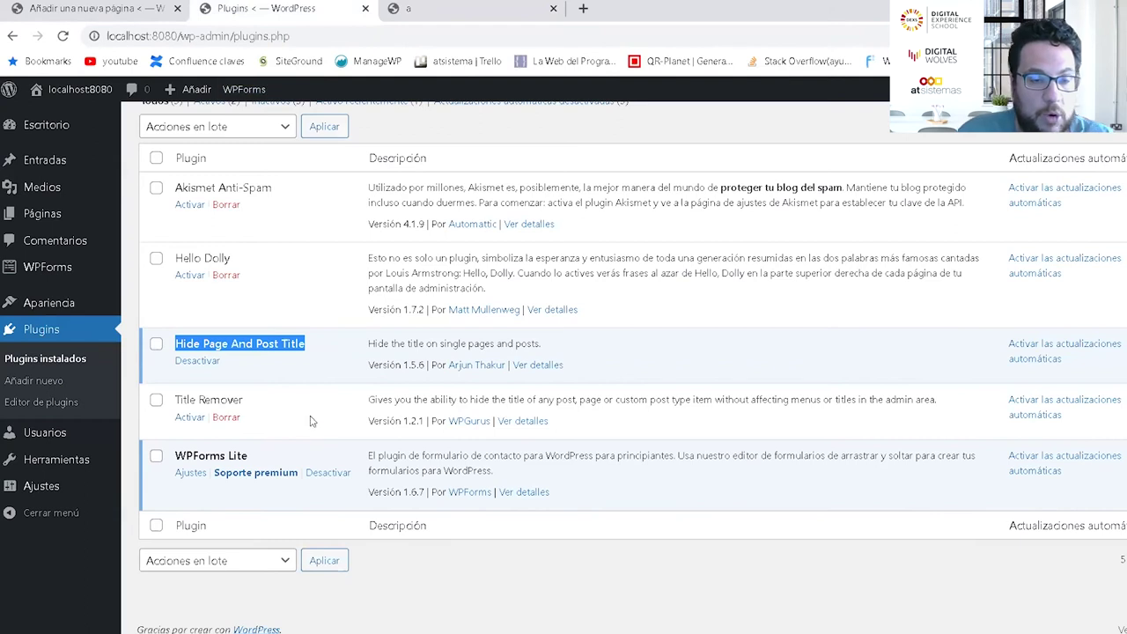
{"action": "left_click", "coordinate": [296, 379]}
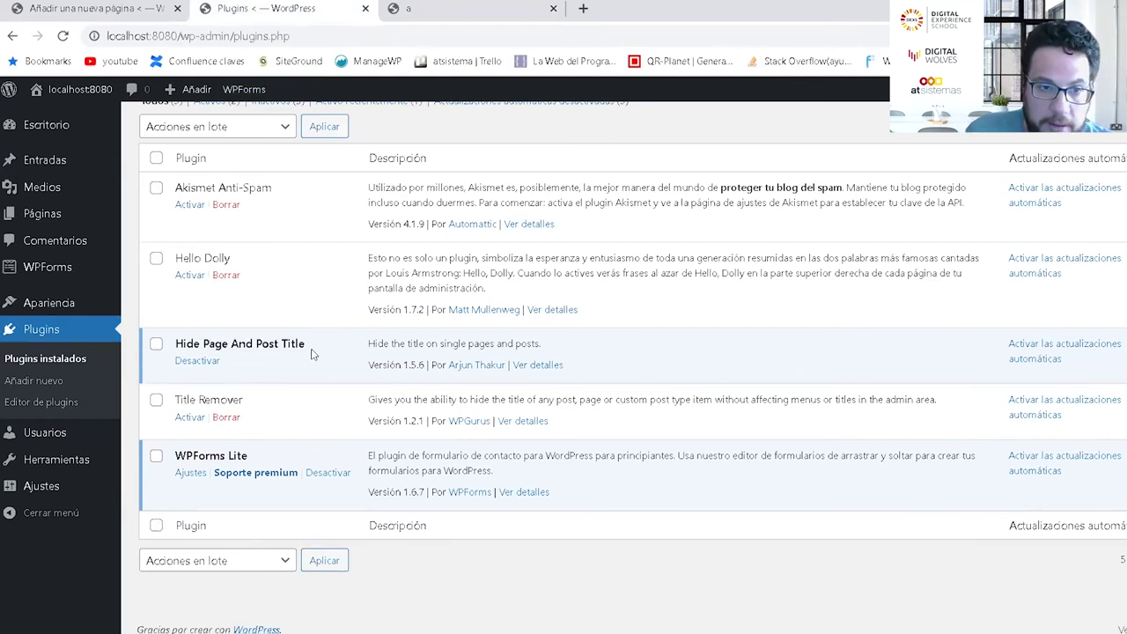
{"action": "left_click_drag", "start_coordinate": [303, 346], "coordinate": [168, 349]}
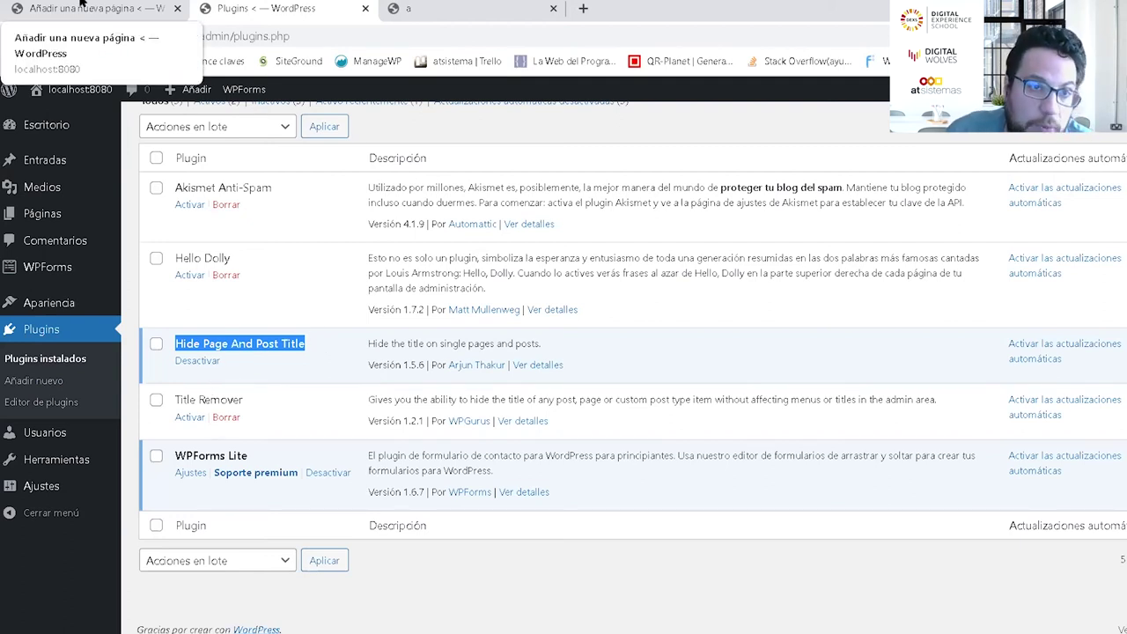
Step: Enable "Hide the title." for the page "a" in the editor and save the update
{"action": "left_click", "coordinate": [83, 8]}
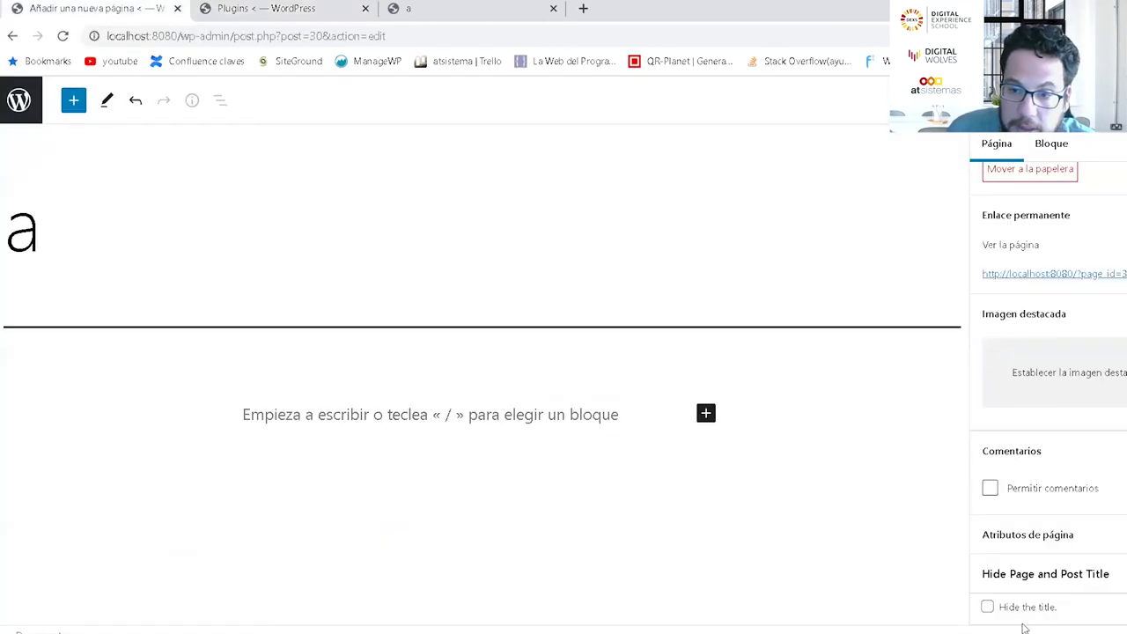
{"action": "left_click", "coordinate": [987, 607]}
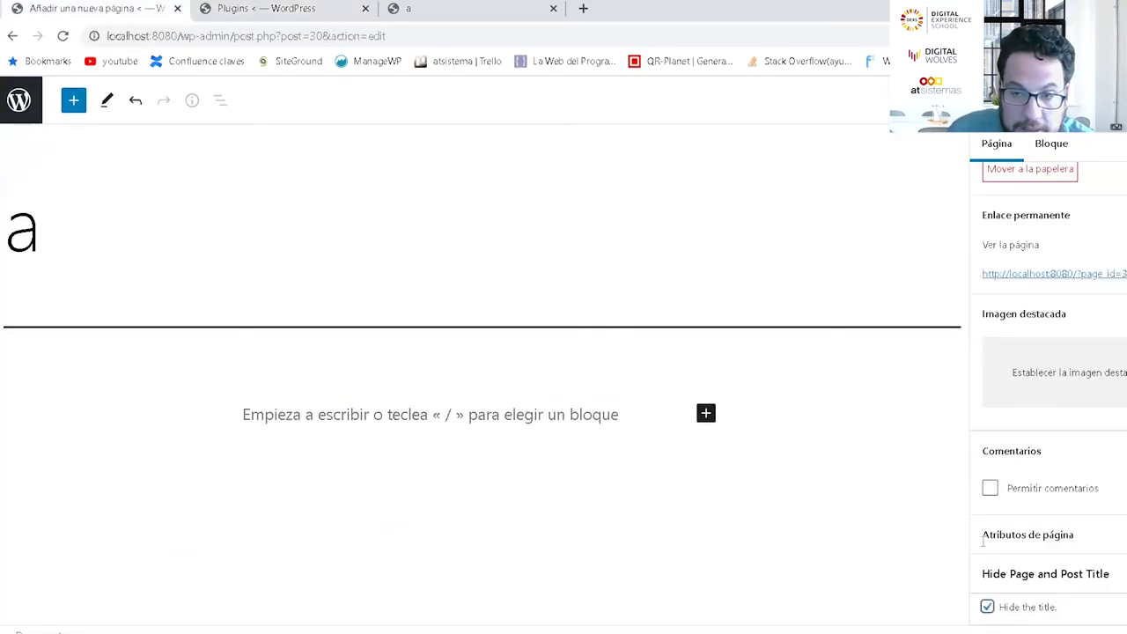
{"action": "key", "text": "ctrl+s"}
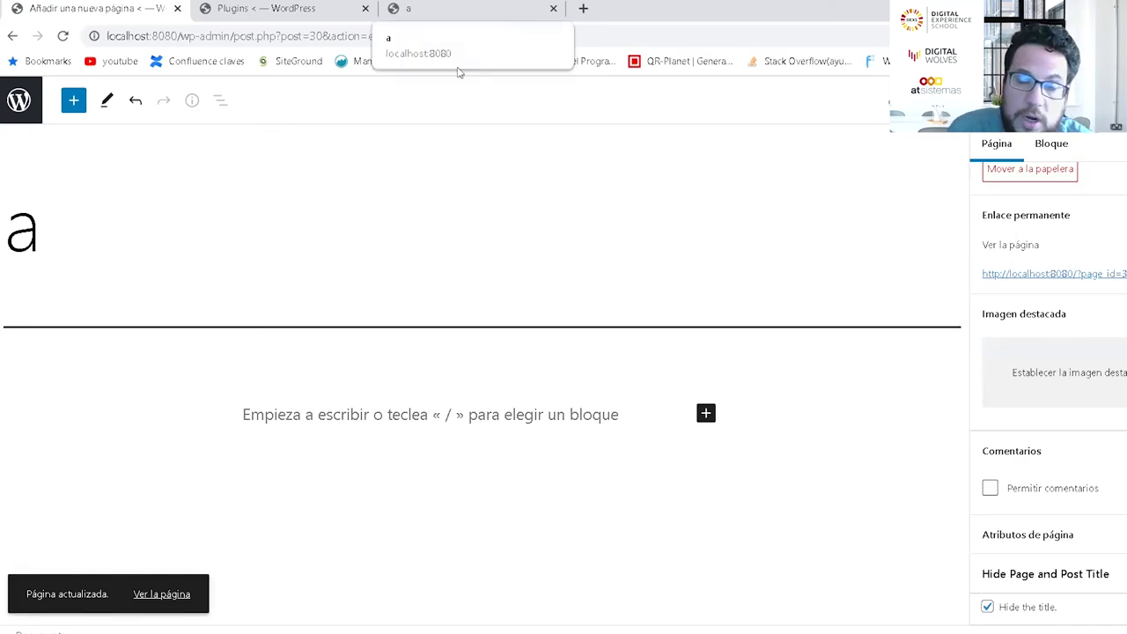
Step: Switch to the browser tab showing the published page "a" and search the web for "landing page"
{"action": "left_click", "coordinate": [392, 12]}
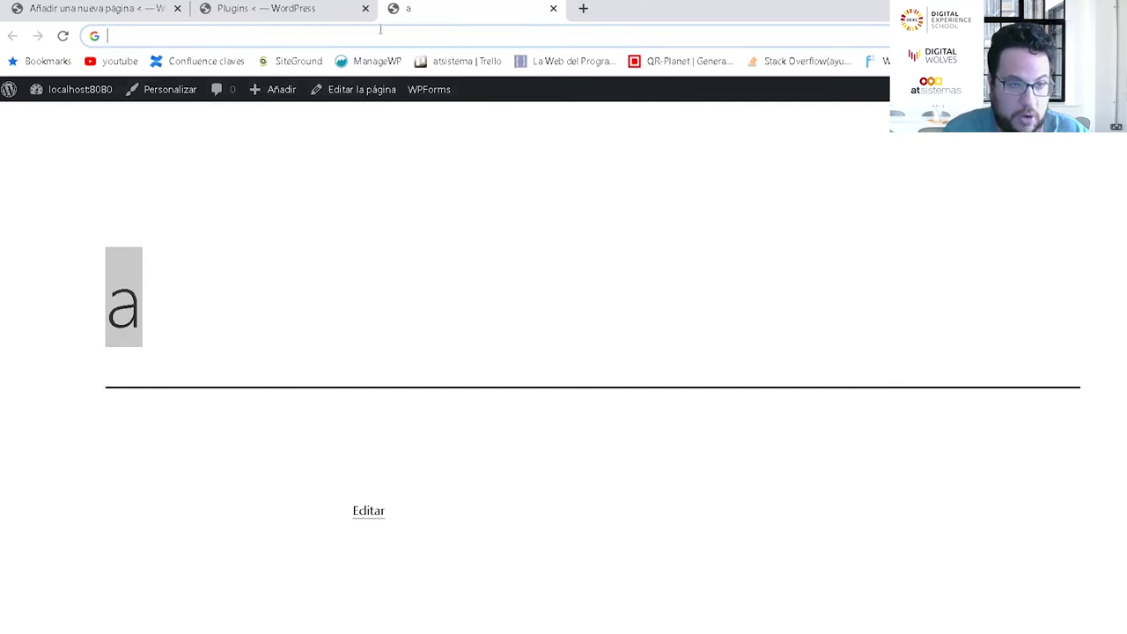
{"action": "type", "text": "la"}
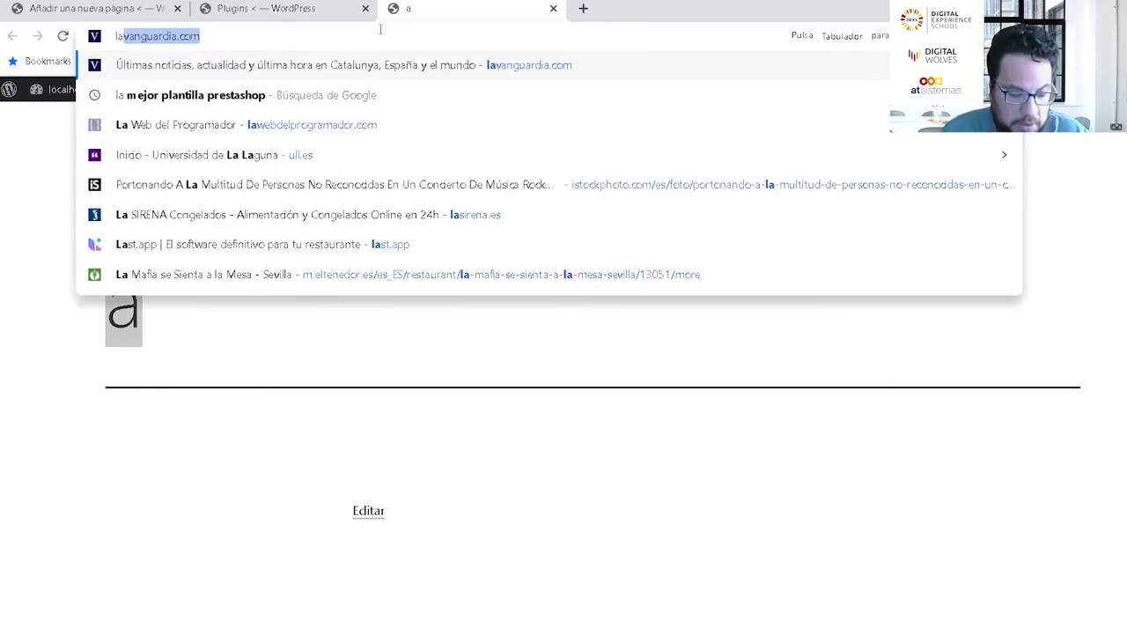
{"action": "type", "text": "n"}
{"action": "key", "text": "Down"}
{"action": "key", "text": "Return"}
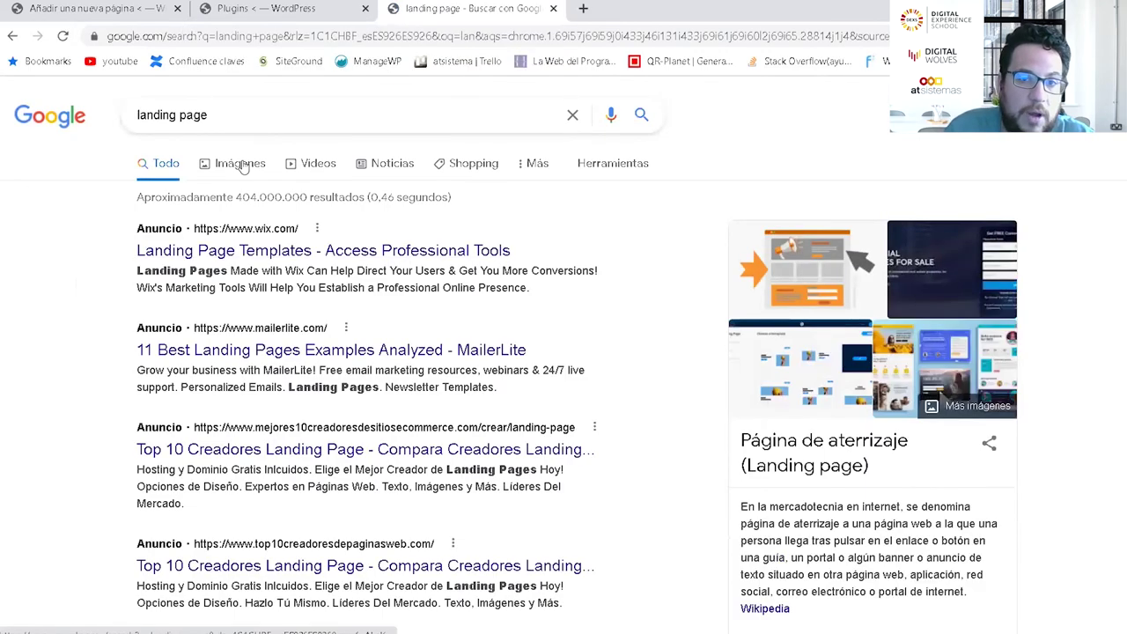
Step: Browse the landing page image results, return to the general results, and open the orange and grey wireframe image as a layout reference
{"action": "left_click", "coordinate": [238, 166]}
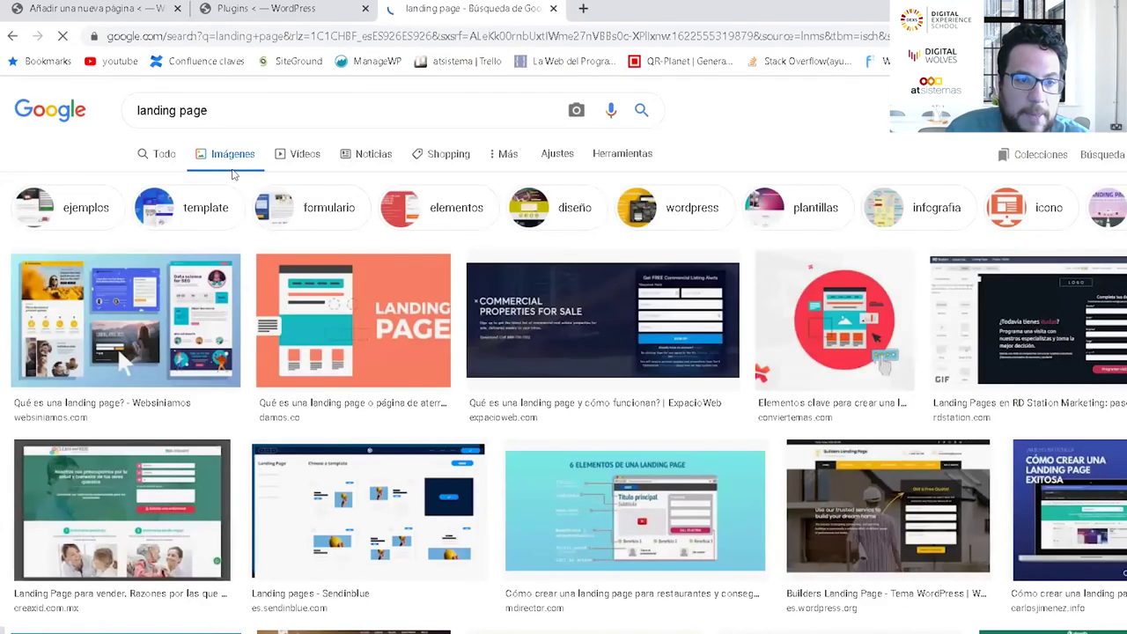
{"action": "scroll", "coordinate": [453, 264], "scroll_direction": "down", "scroll_amount": 3}
{"action": "scroll", "coordinate": [450, 273], "scroll_direction": "up", "scroll_amount": 3}
{"action": "scroll", "coordinate": [448, 283], "scroll_direction": "down", "scroll_amount": 4}
{"action": "scroll", "coordinate": [450, 286], "scroll_direction": "down", "scroll_amount": 4}
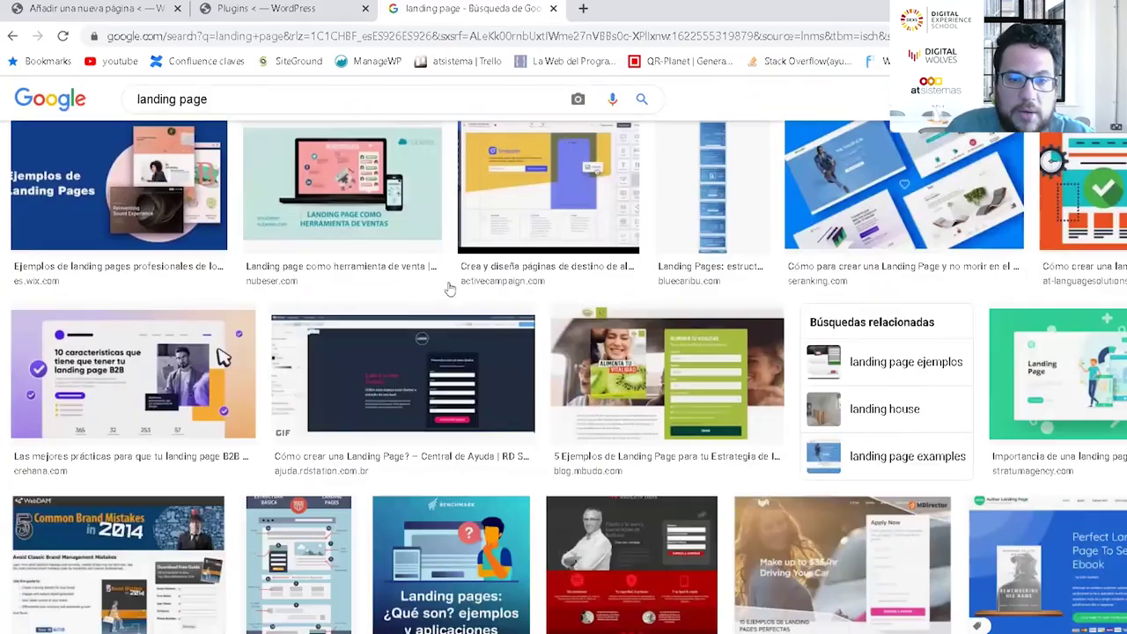
{"action": "scroll", "coordinate": [449, 288], "scroll_direction": "down", "scroll_amount": 15}
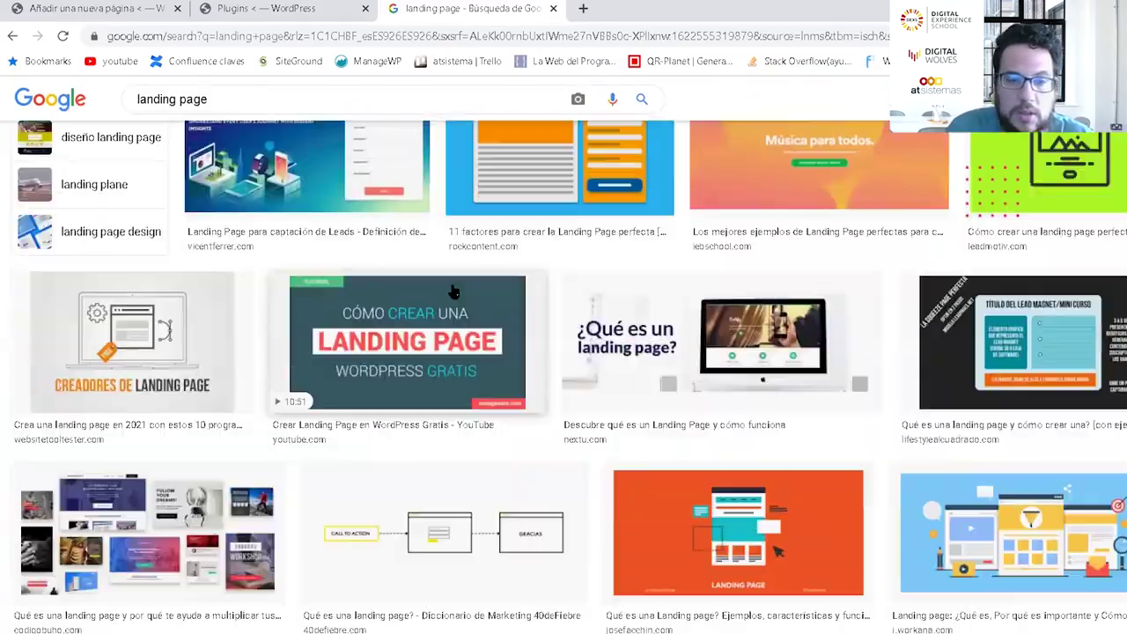
{"action": "scroll", "coordinate": [454, 291], "scroll_direction": "up", "scroll_amount": 7}
{"action": "scroll", "coordinate": [456, 287], "scroll_direction": "down", "scroll_amount": 4}
{"action": "scroll", "coordinate": [459, 280], "scroll_direction": "up", "scroll_amount": 3}
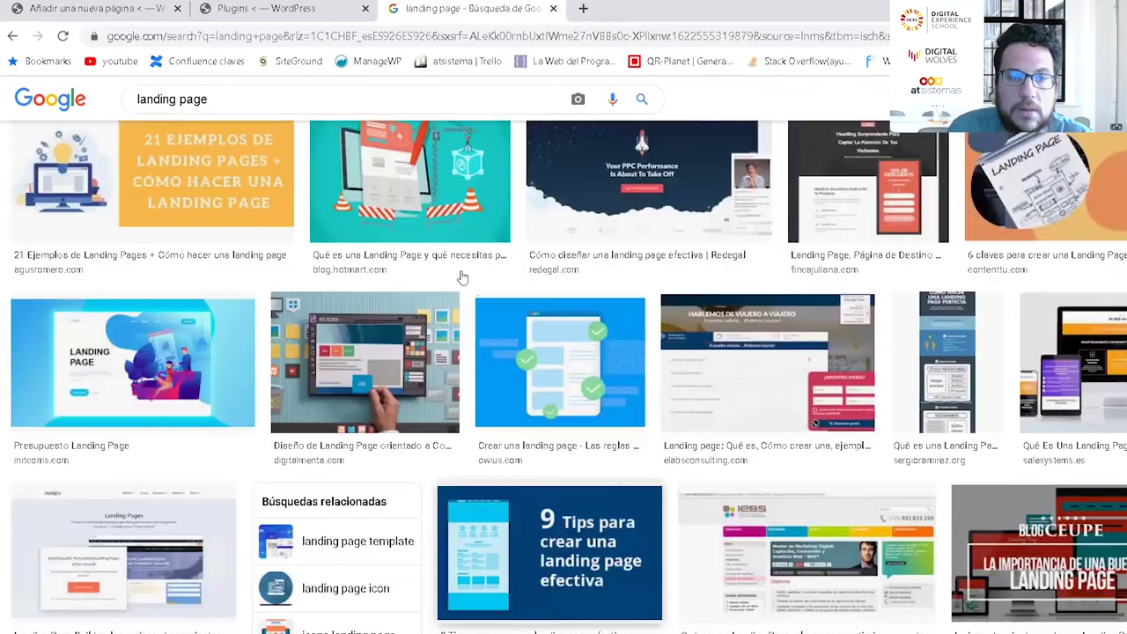
{"action": "scroll", "coordinate": [462, 279], "scroll_direction": "up", "scroll_amount": 15}
{"action": "scroll", "coordinate": [449, 280], "scroll_direction": "up", "scroll_amount": 10}
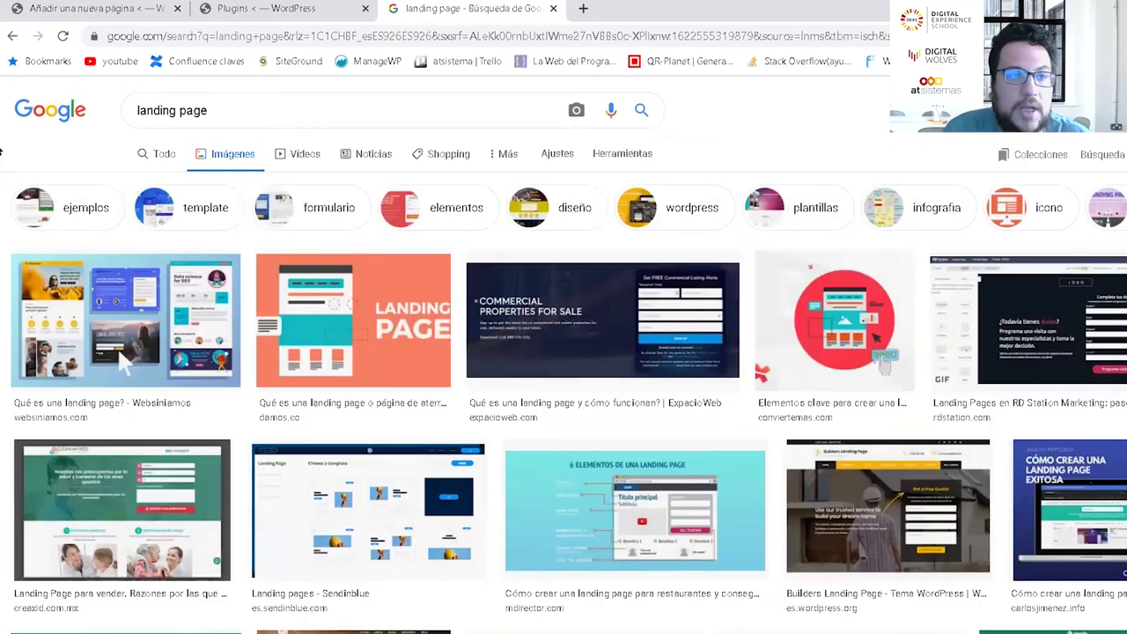
{"action": "key", "text": "alt+Left"}
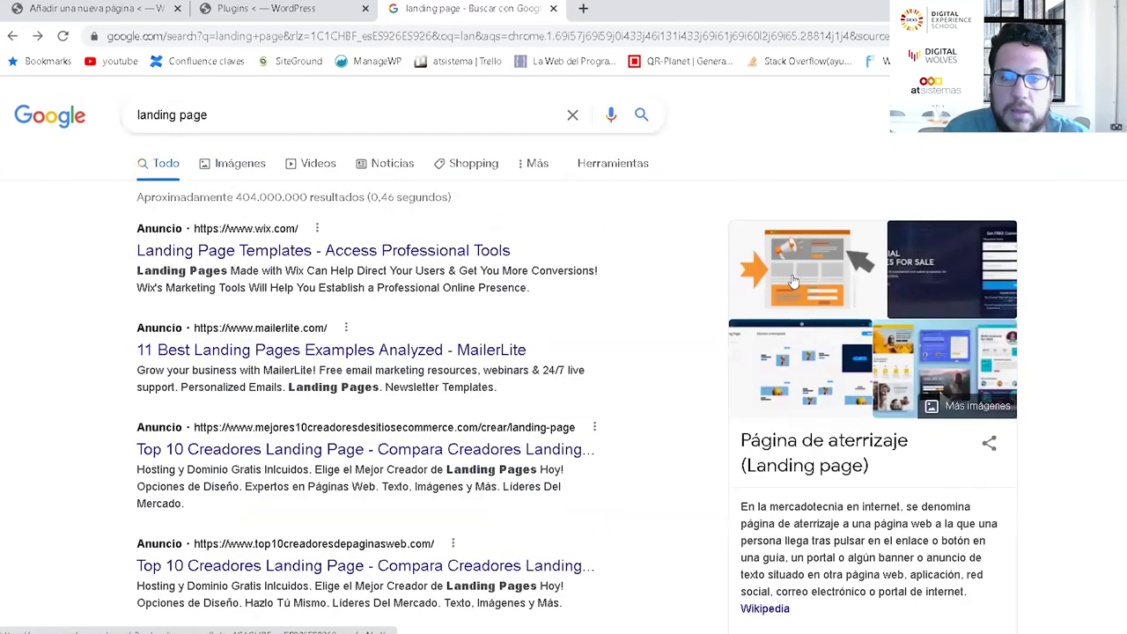
{"action": "left_click", "coordinate": [795, 277]}
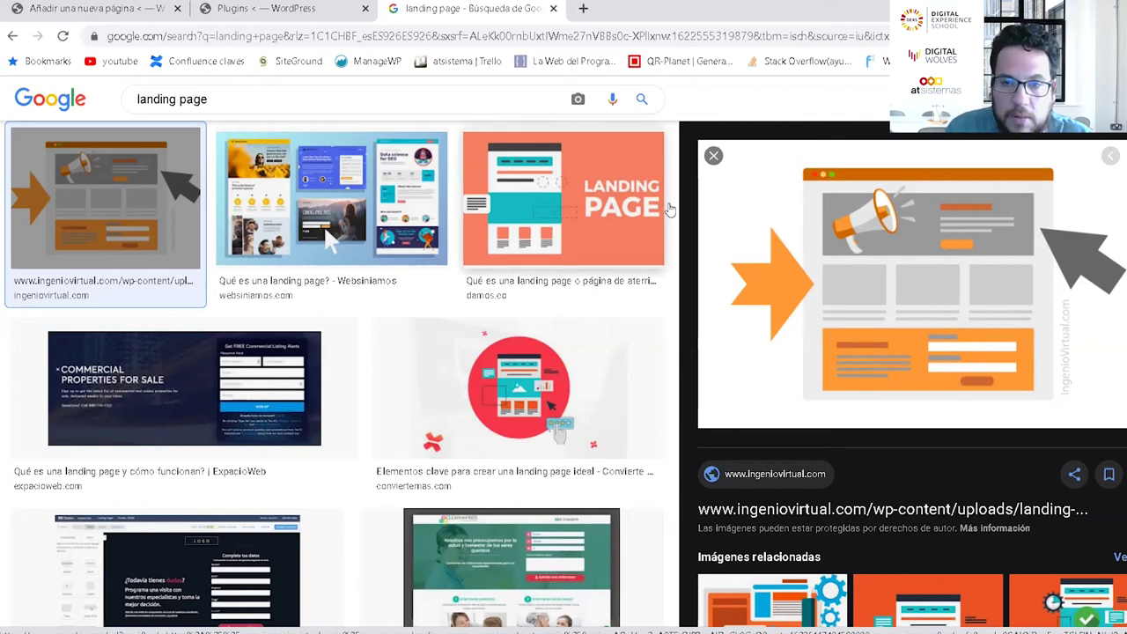
Step: Return to the editor for page "a" and insert a Columns block with the 70 / 30 layout
{"action": "left_click", "coordinate": [113, 7]}
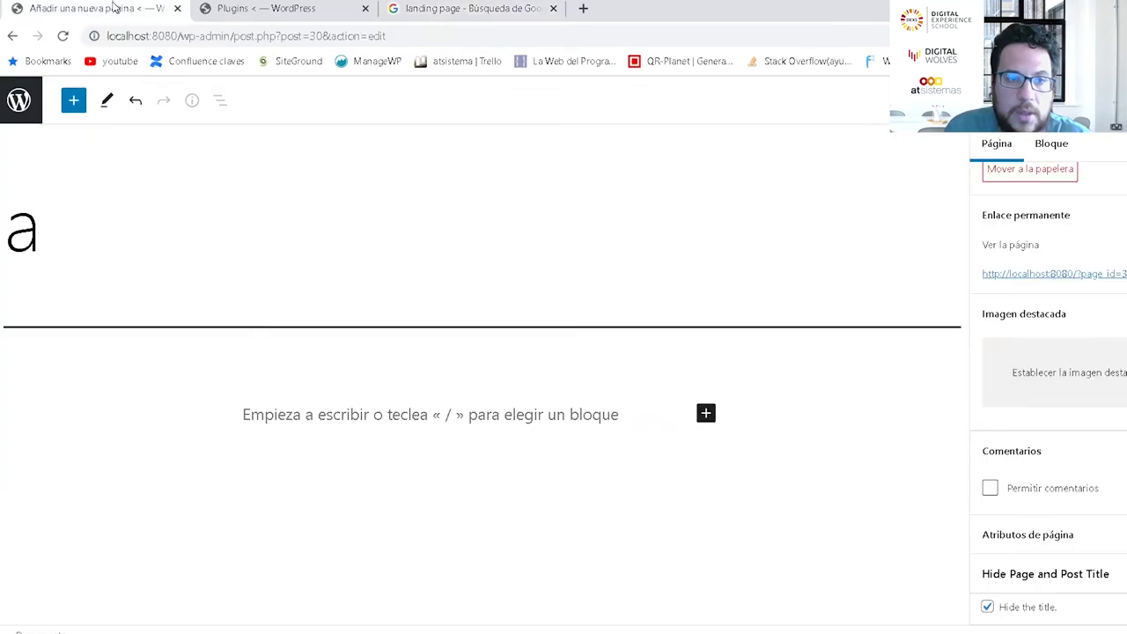
{"action": "left_click", "coordinate": [705, 413]}
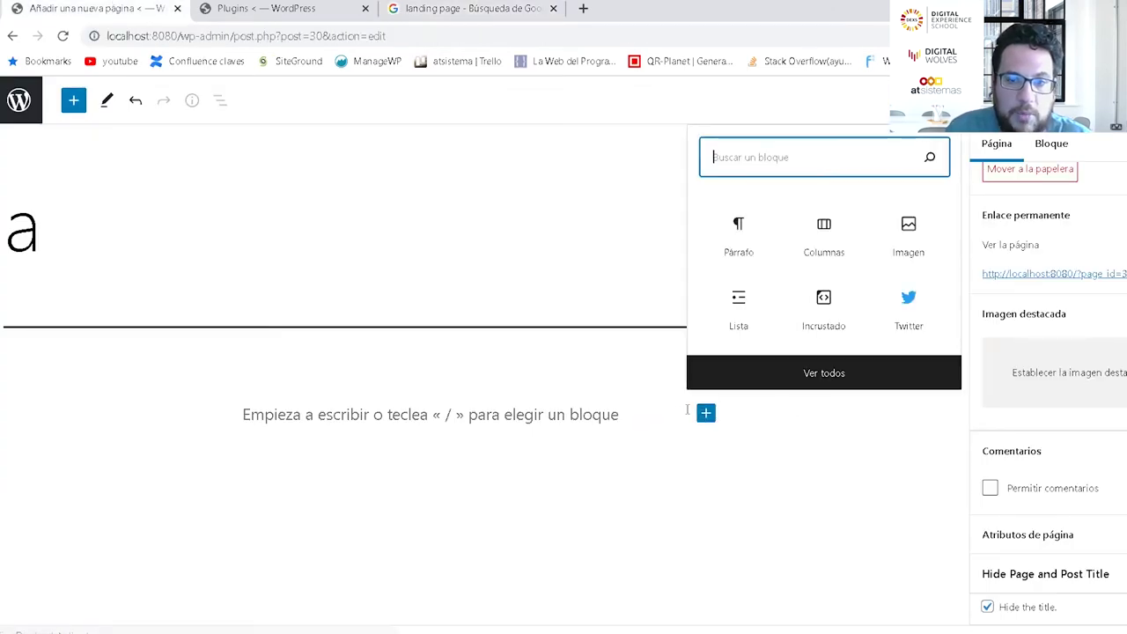
{"action": "left_click", "coordinate": [824, 227]}
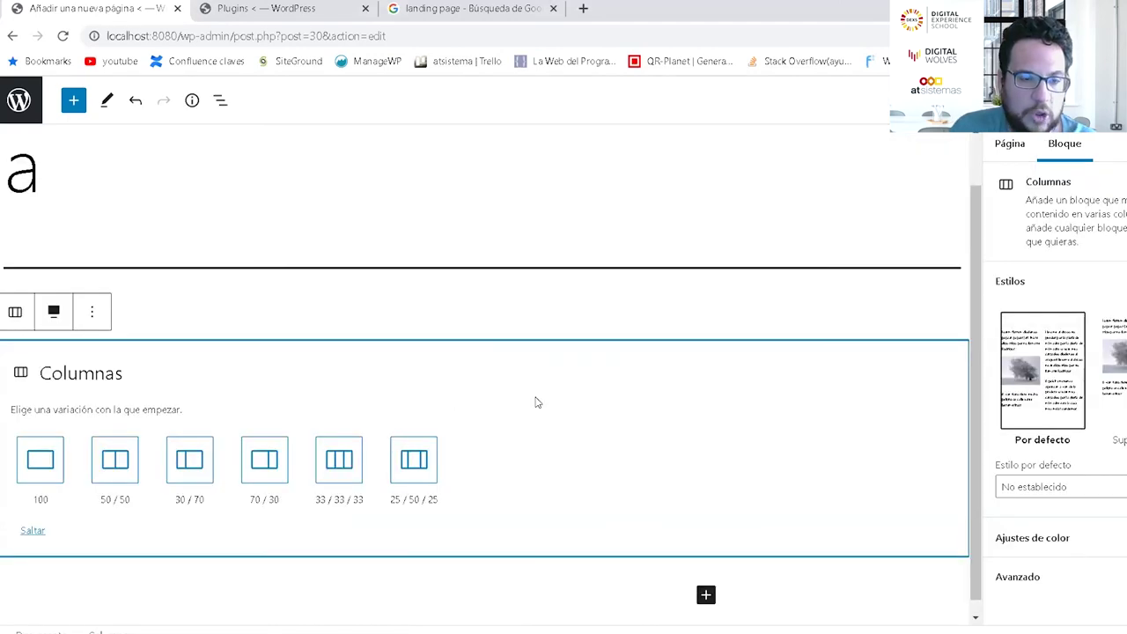
{"action": "left_click", "coordinate": [264, 459]}
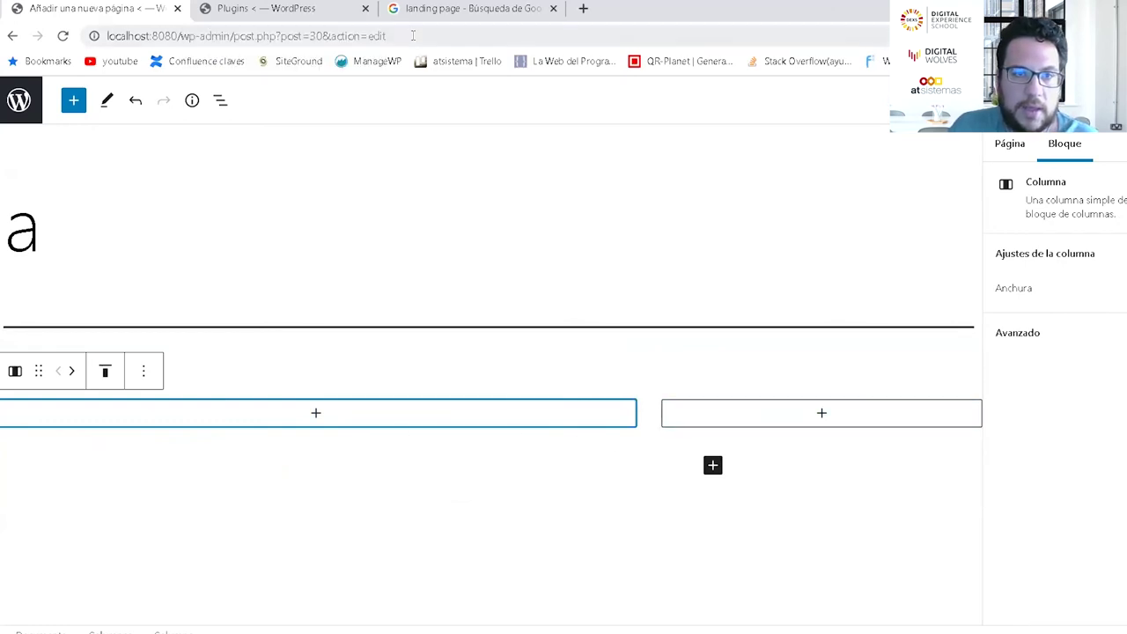
Step: Insert an image block in the narrower column using the 1300 by 992 pixel megaphone picture from the media library
{"action": "left_click", "coordinate": [822, 415]}
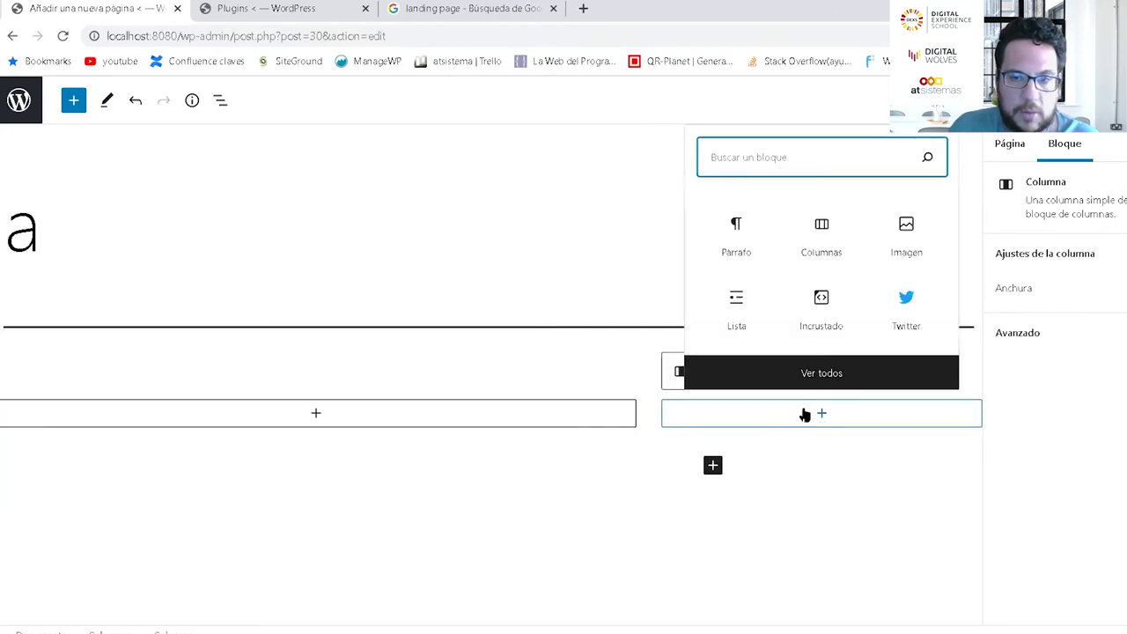
{"action": "left_click", "coordinate": [907, 231]}
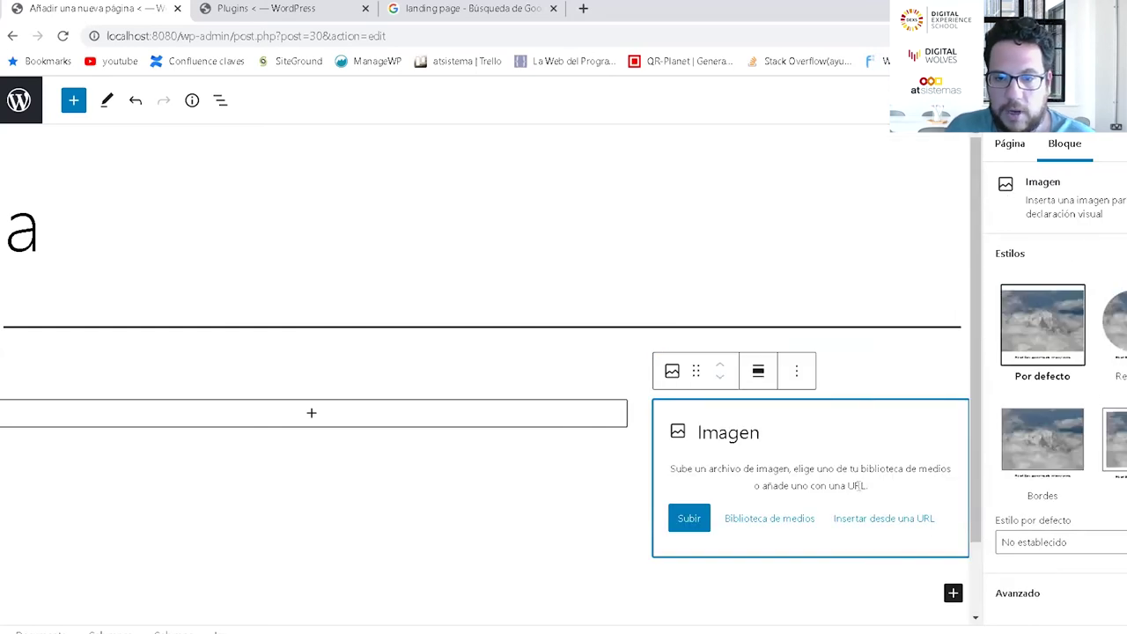
{"action": "left_click", "coordinate": [768, 519]}
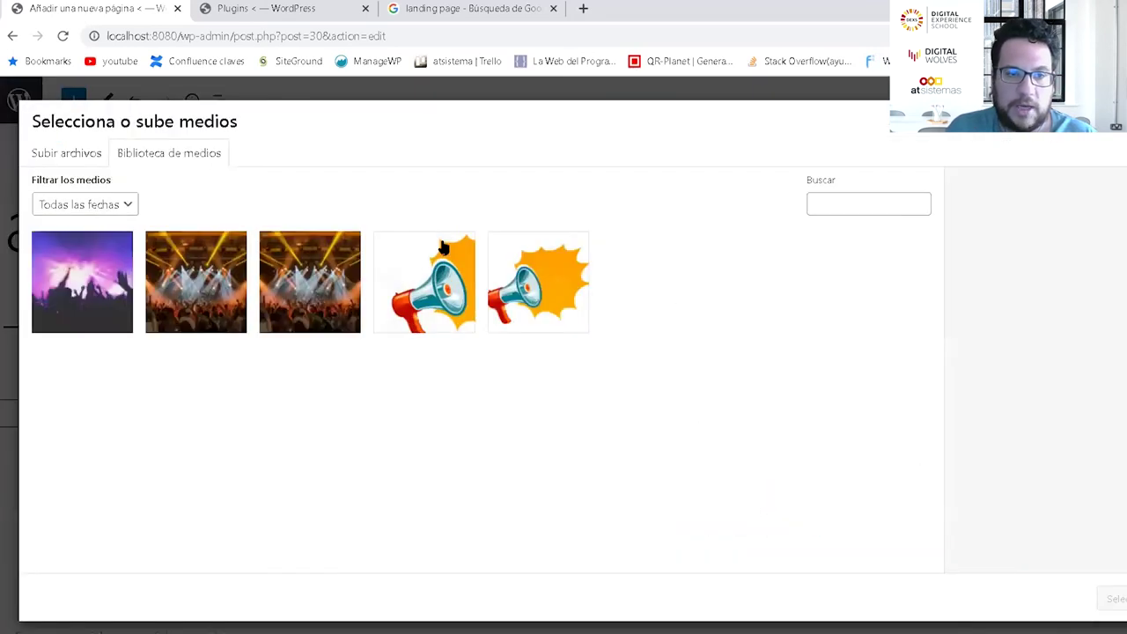
{"action": "left_click", "coordinate": [429, 295]}
{"action": "left_click", "coordinate": [495, 295]}
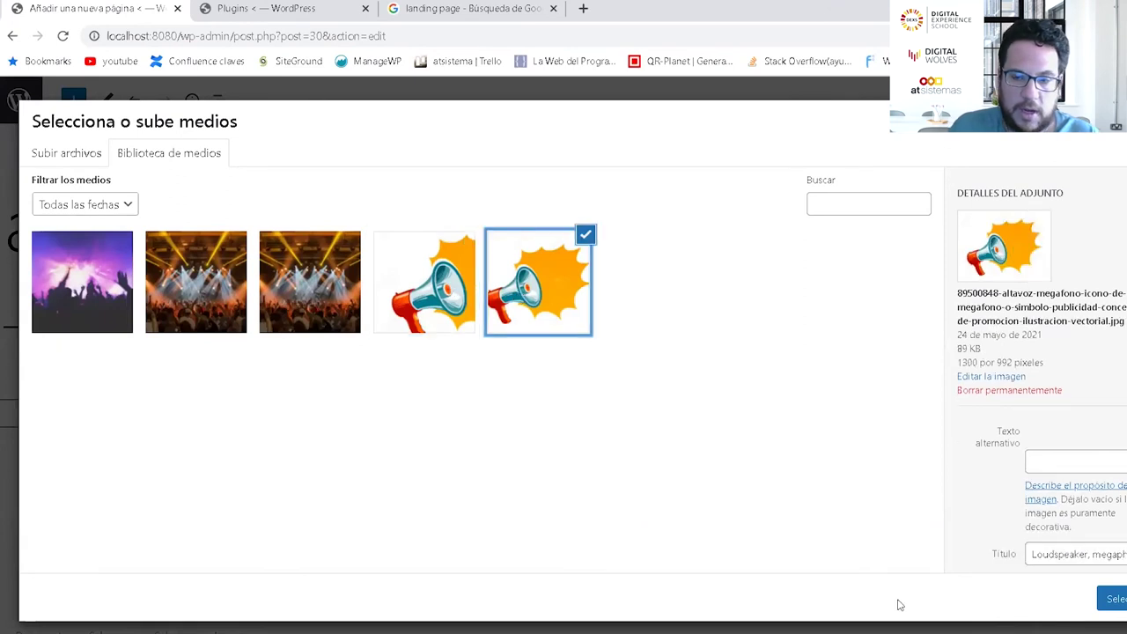
{"action": "left_click", "coordinate": [1114, 599]}
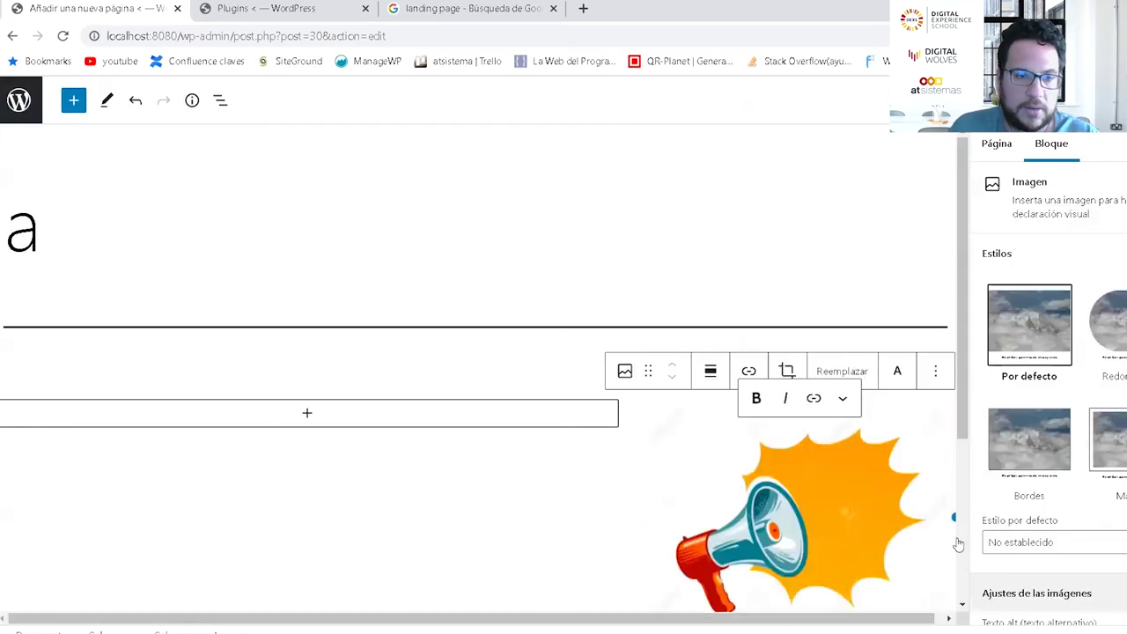
Step: Insert a bulleted list in the wider column with three items reading "Texto de prueba", checking the wireframe reference first
{"action": "left_click", "coordinate": [307, 413]}
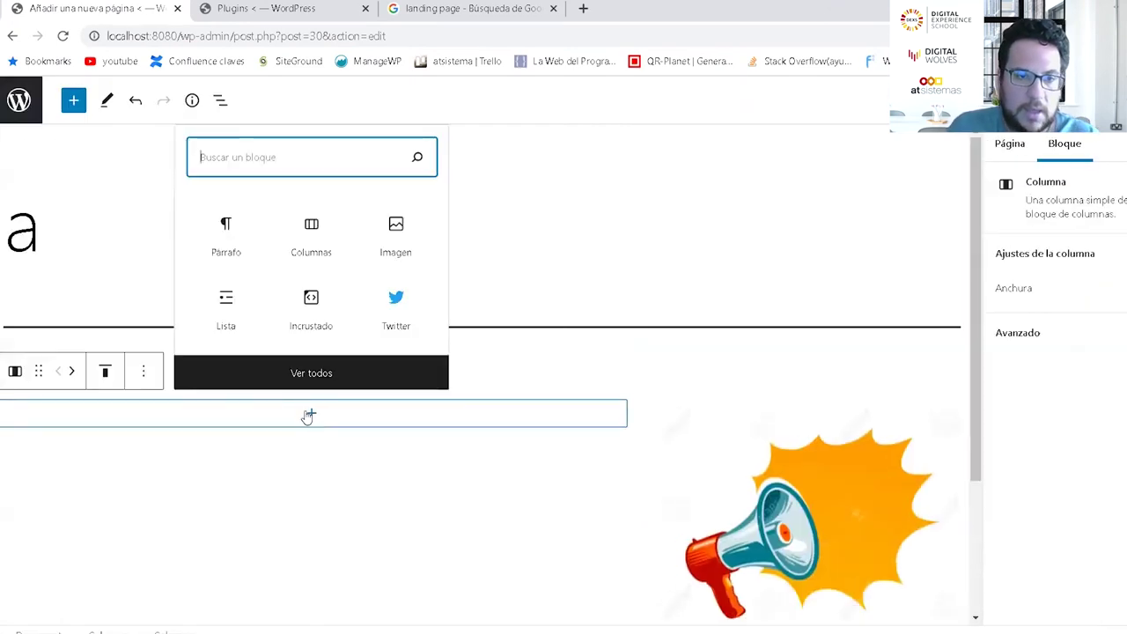
{"action": "left_click", "coordinate": [471, 8]}
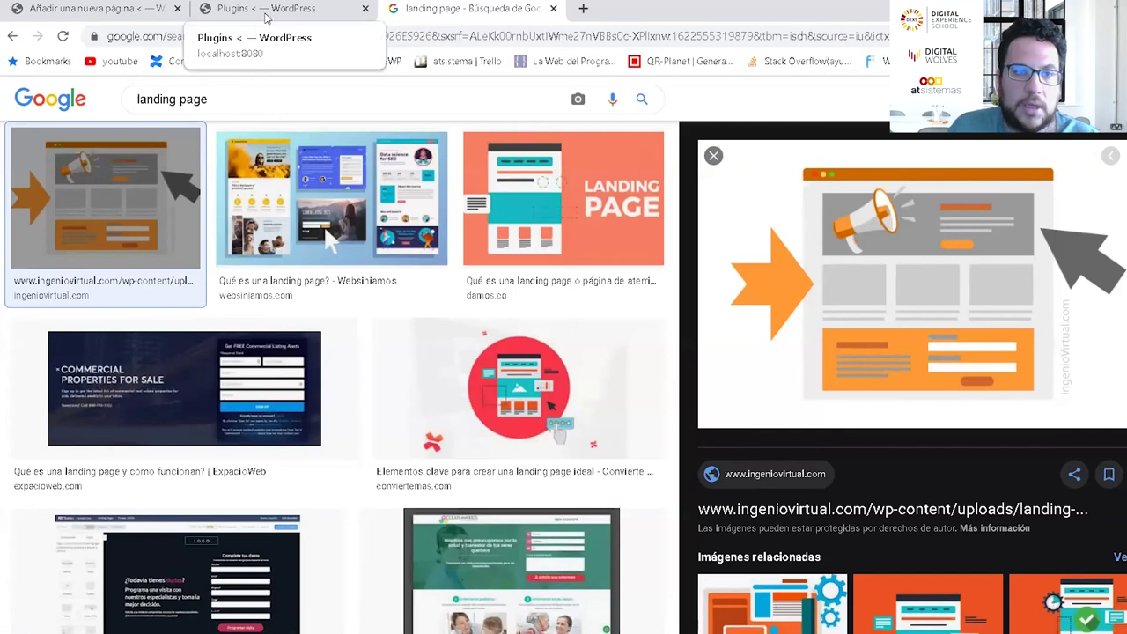
{"action": "left_click", "coordinate": [130, 9]}
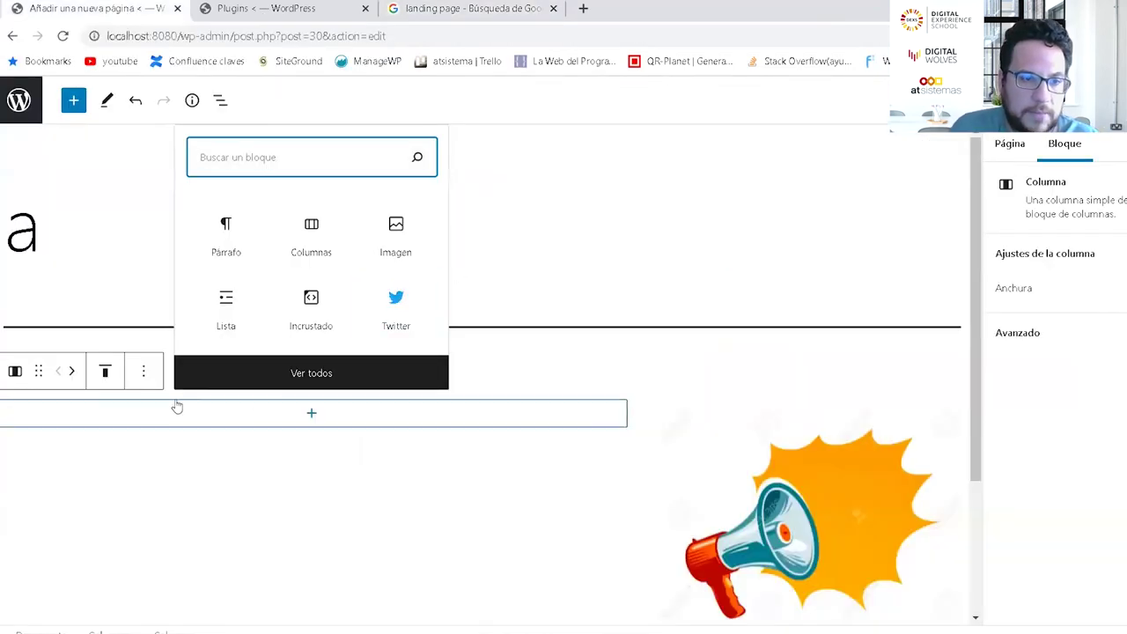
{"action": "left_click", "coordinate": [226, 308]}
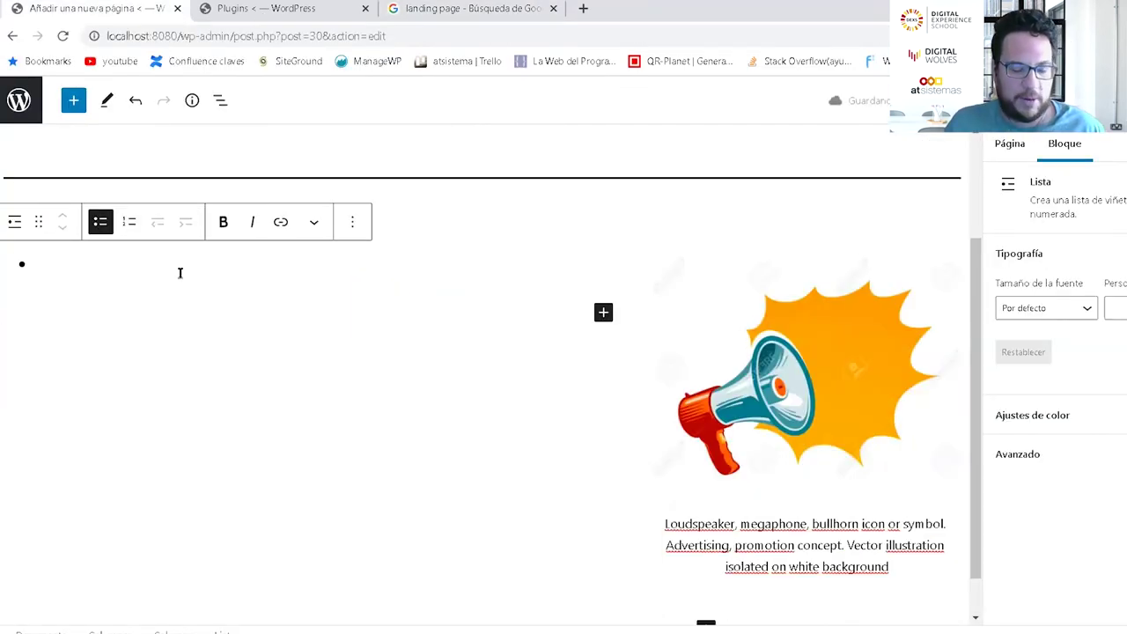
{"action": "type", "text": "Texto de prueba"}
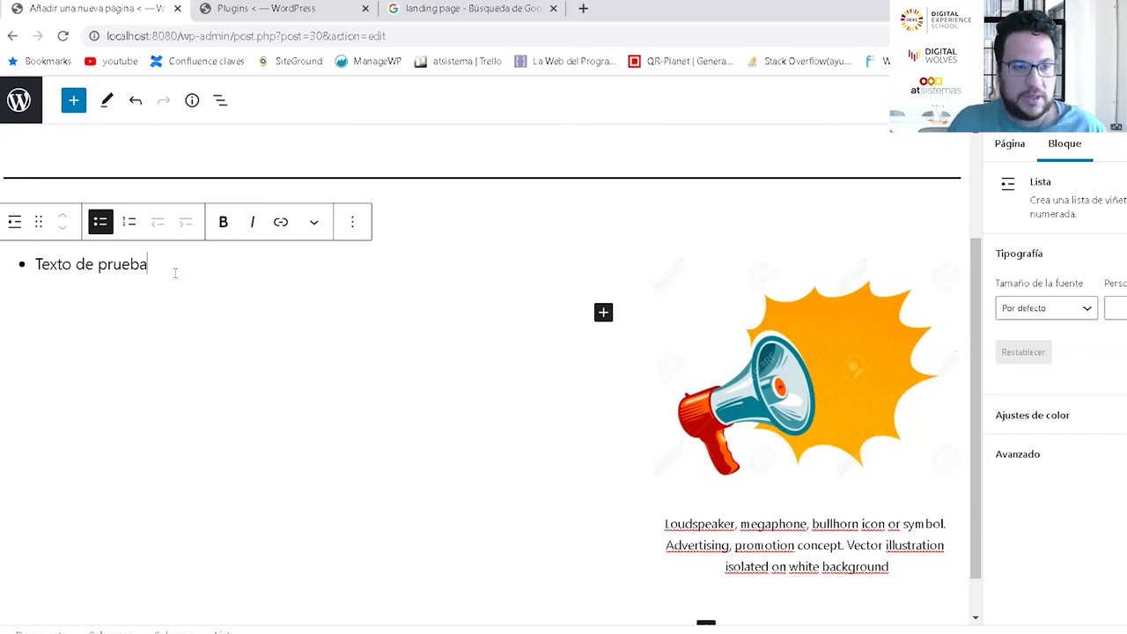
{"action": "key", "text": "Return"}
{"action": "type", "text": "Texto de prueba"}
{"action": "key", "text": "Return"}
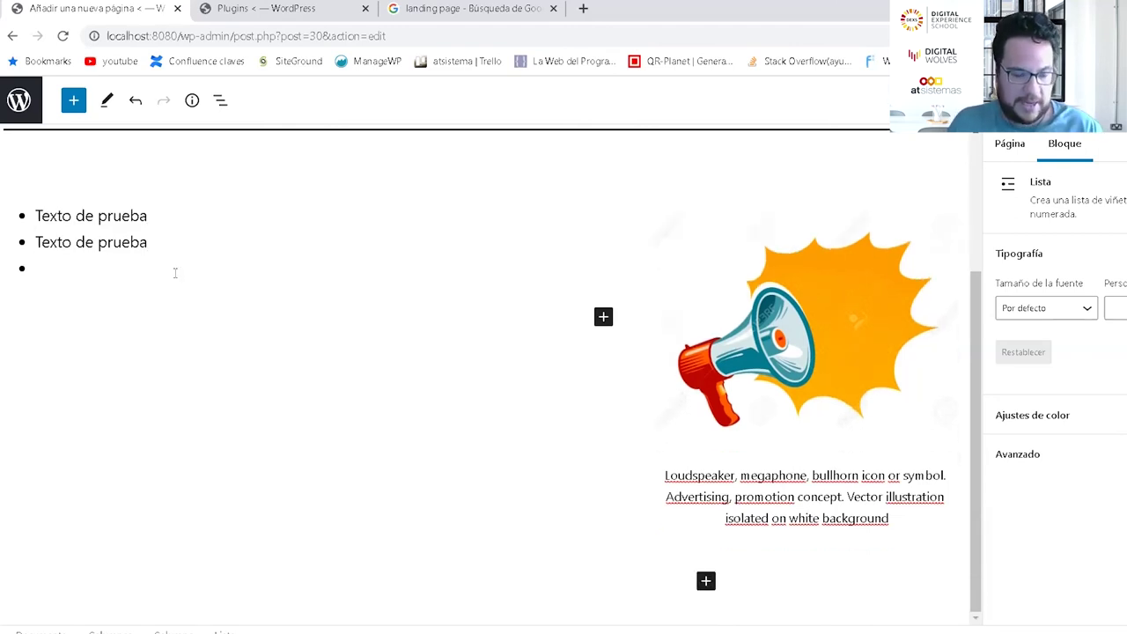
{"action": "type", "text": "Texto de prueba"}
{"action": "key", "text": "Return"}
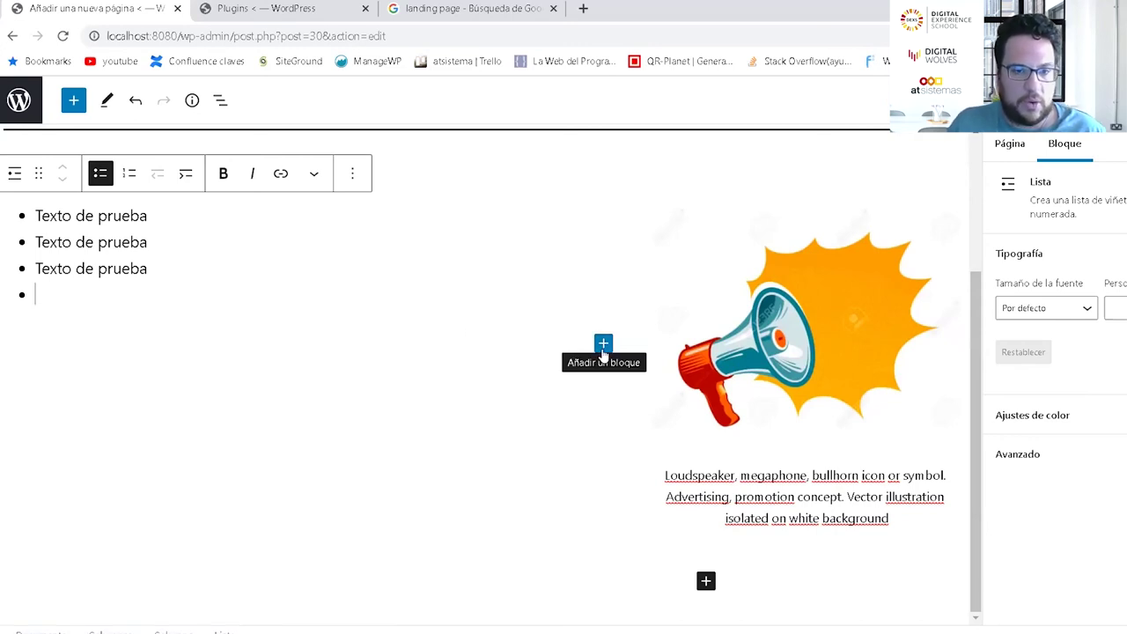
Step: Leave the list and add an empty paragraph block beneath it in the wider column
{"action": "left_click", "coordinate": [95, 331]}
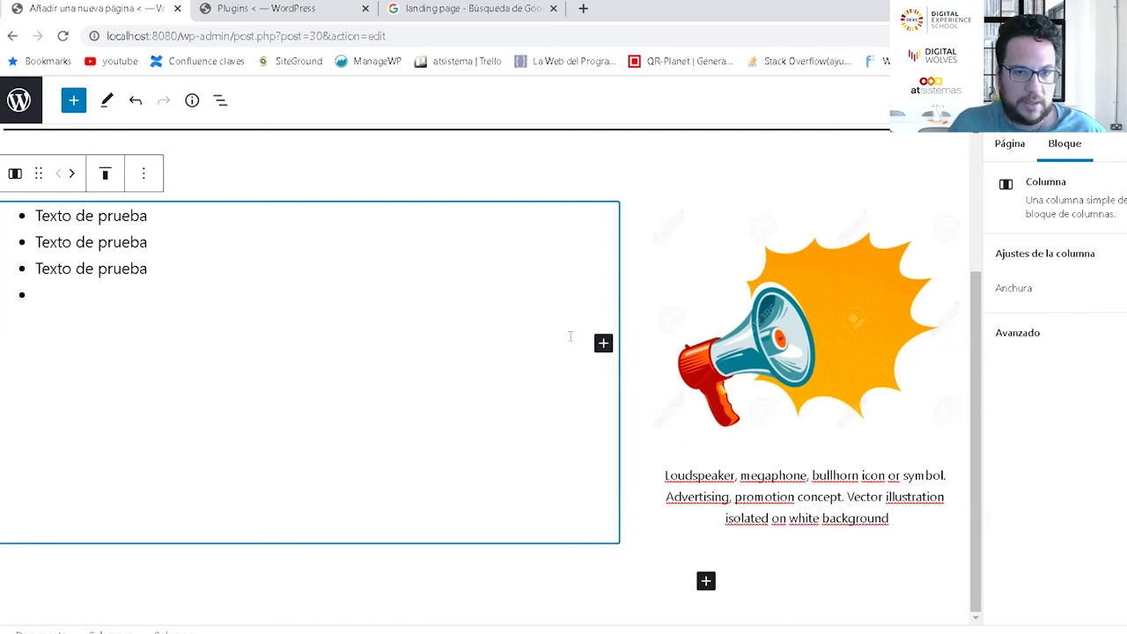
{"action": "left_click", "coordinate": [603, 342]}
{"action": "left_click", "coordinate": [593, 353]}
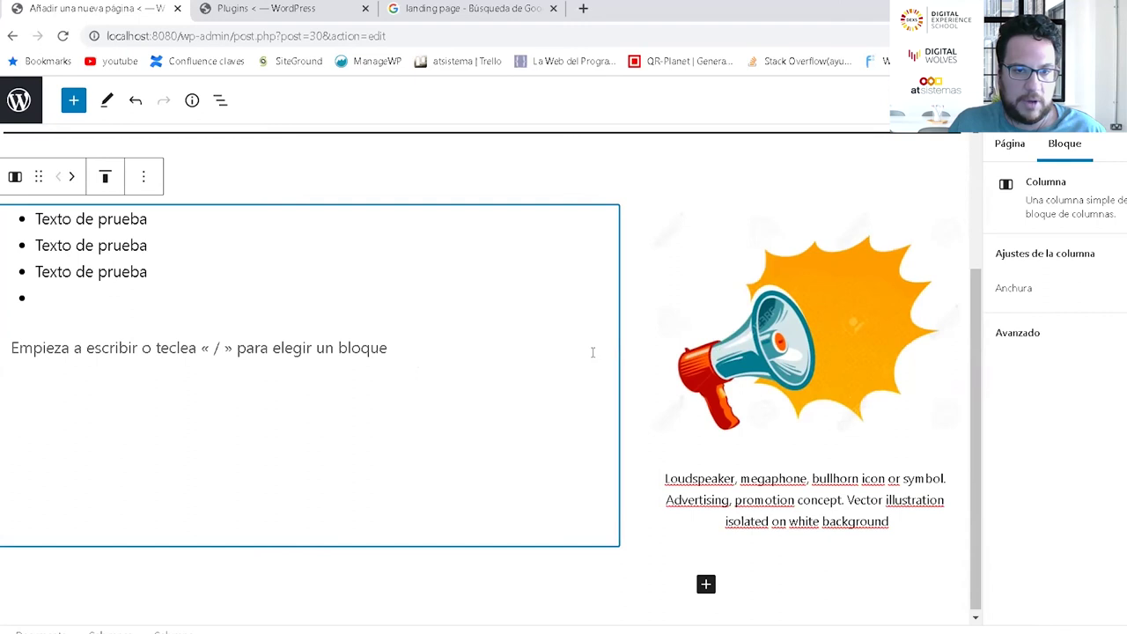
{"action": "left_click", "coordinate": [293, 347]}
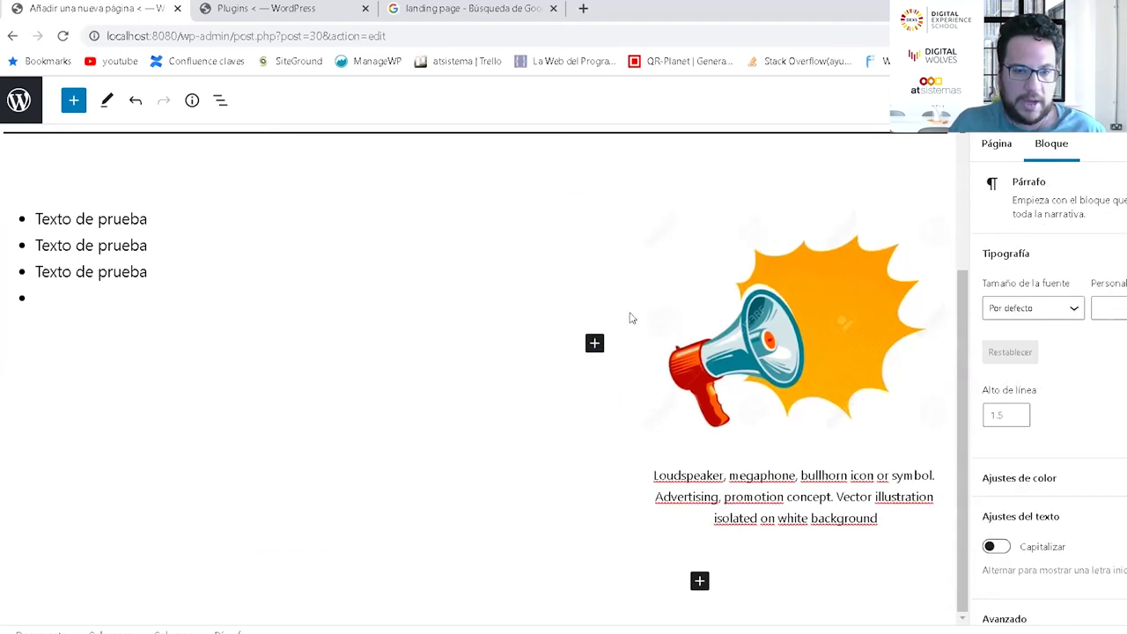
Step: Look through the full block library and place a Buttons block between the list and the empty paragraph
{"action": "left_click", "coordinate": [594, 342]}
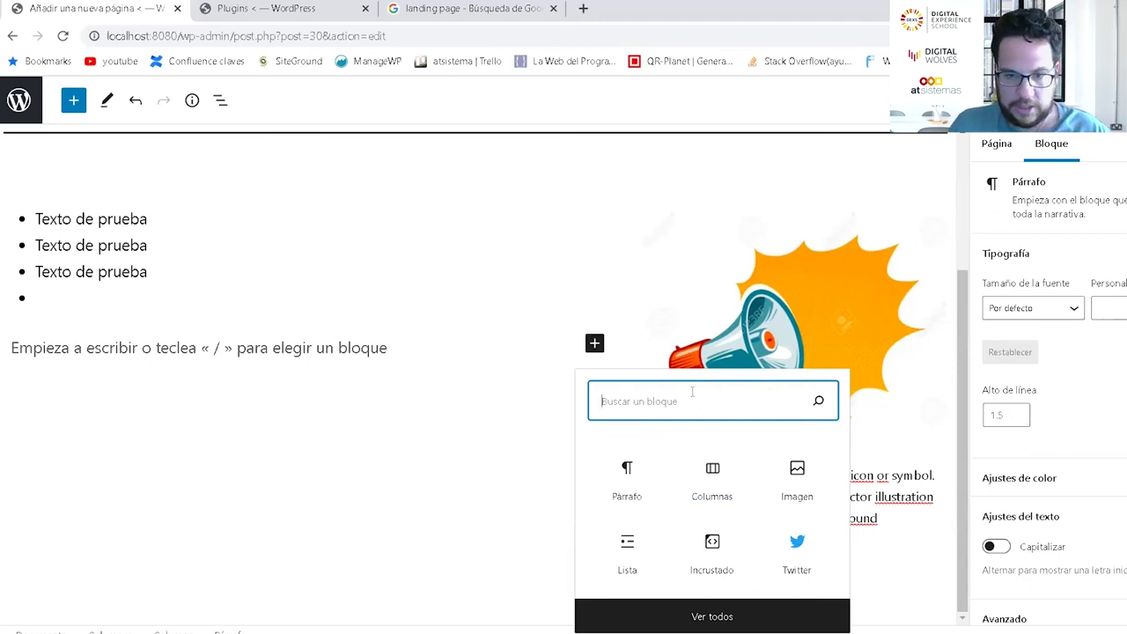
{"action": "left_click", "coordinate": [710, 616]}
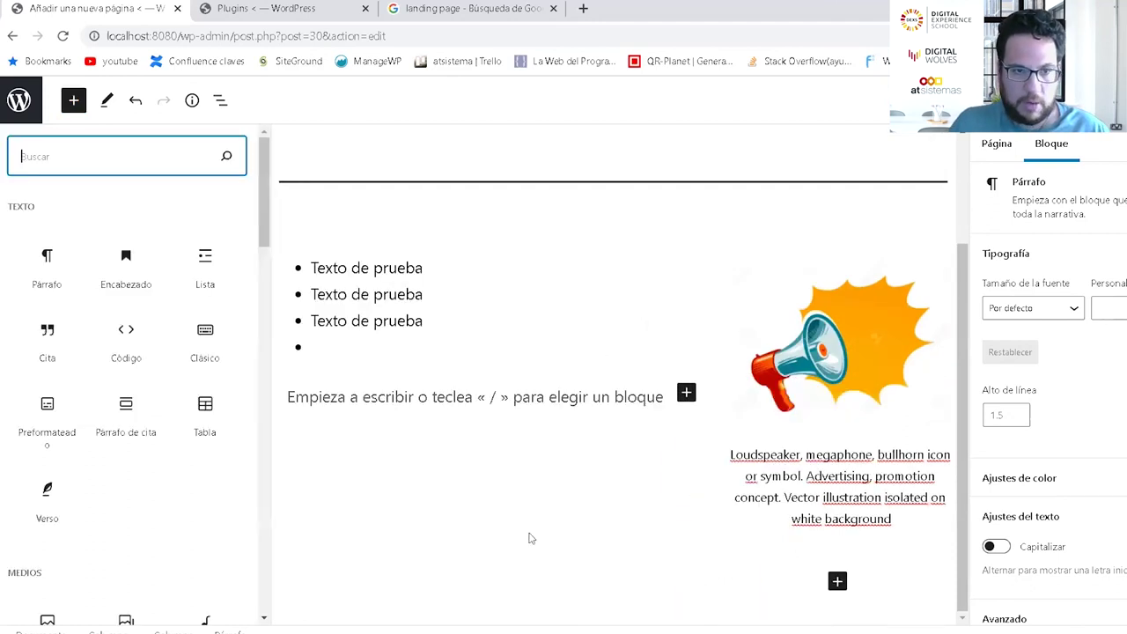
{"action": "scroll", "coordinate": [97, 445], "scroll_direction": "down", "scroll_amount": 3}
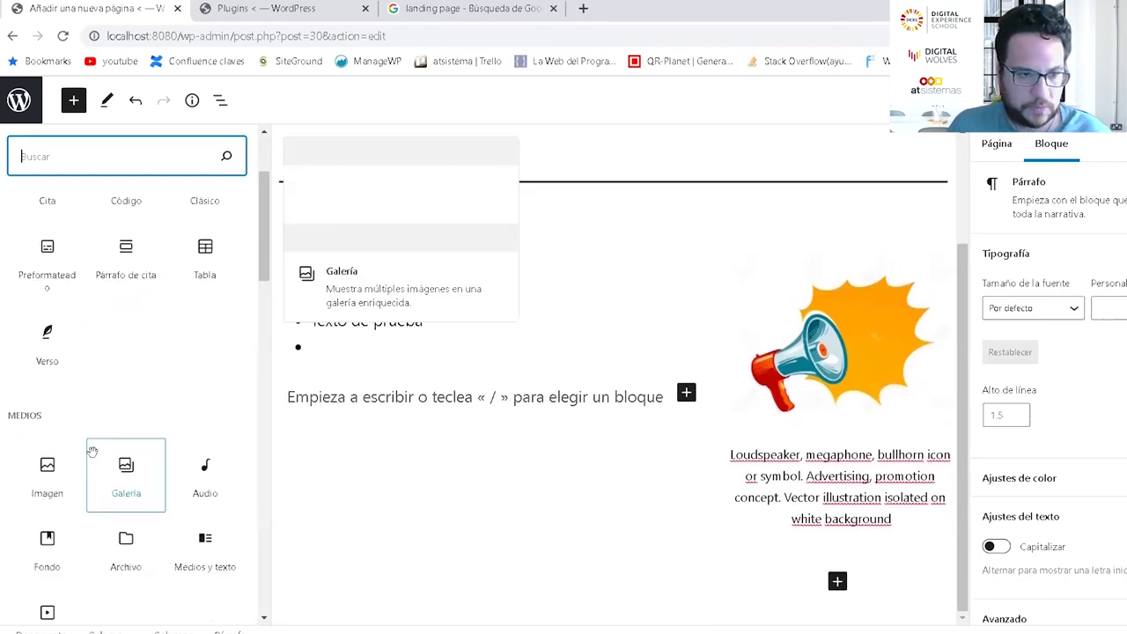
{"action": "scroll", "coordinate": [93, 452], "scroll_direction": "down", "scroll_amount": 9}
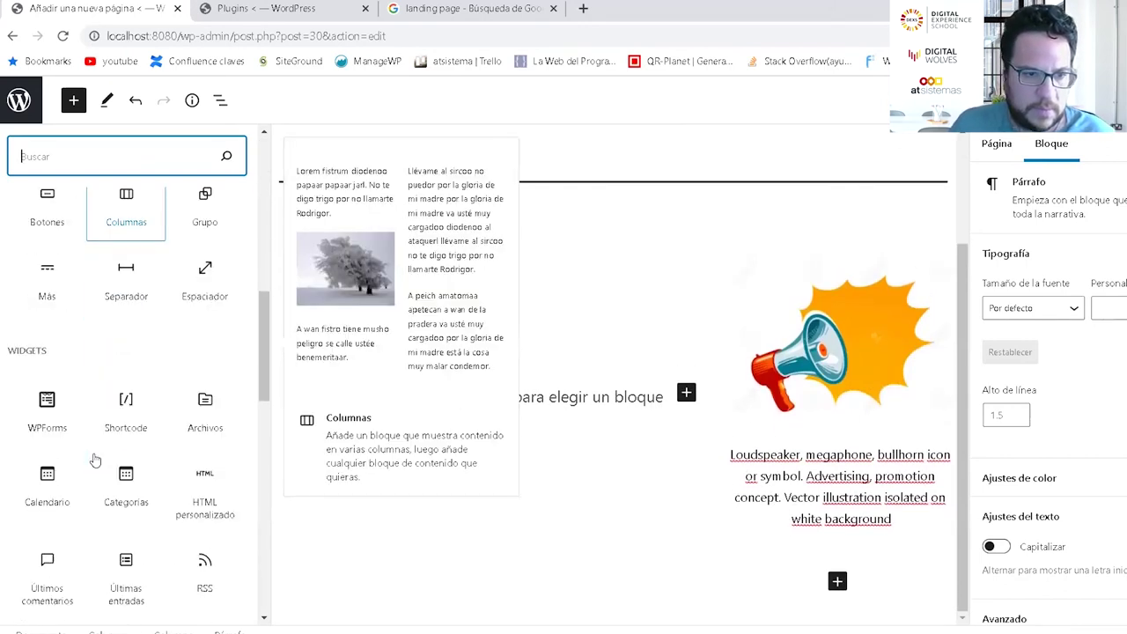
{"action": "scroll", "coordinate": [94, 457], "scroll_direction": "down", "scroll_amount": 8}
{"action": "scroll", "coordinate": [93, 453], "scroll_direction": "up", "scroll_amount": 5}
{"action": "scroll", "coordinate": [93, 452], "scroll_direction": "up", "scroll_amount": 8}
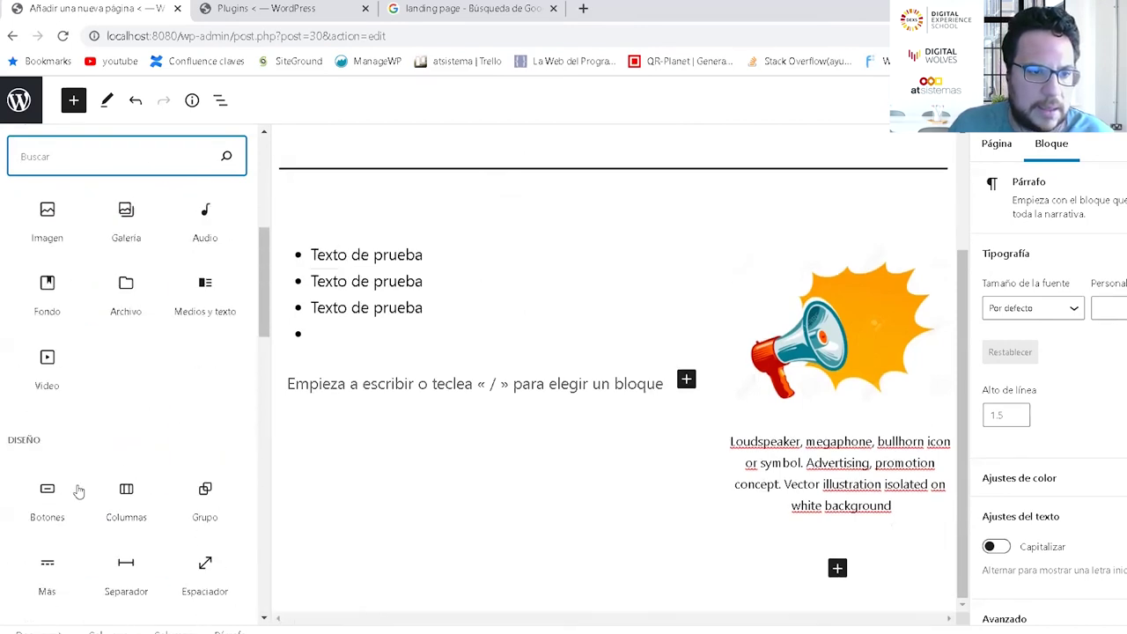
{"action": "left_click_drag", "start_coordinate": [55, 501], "coordinate": [335, 375]}
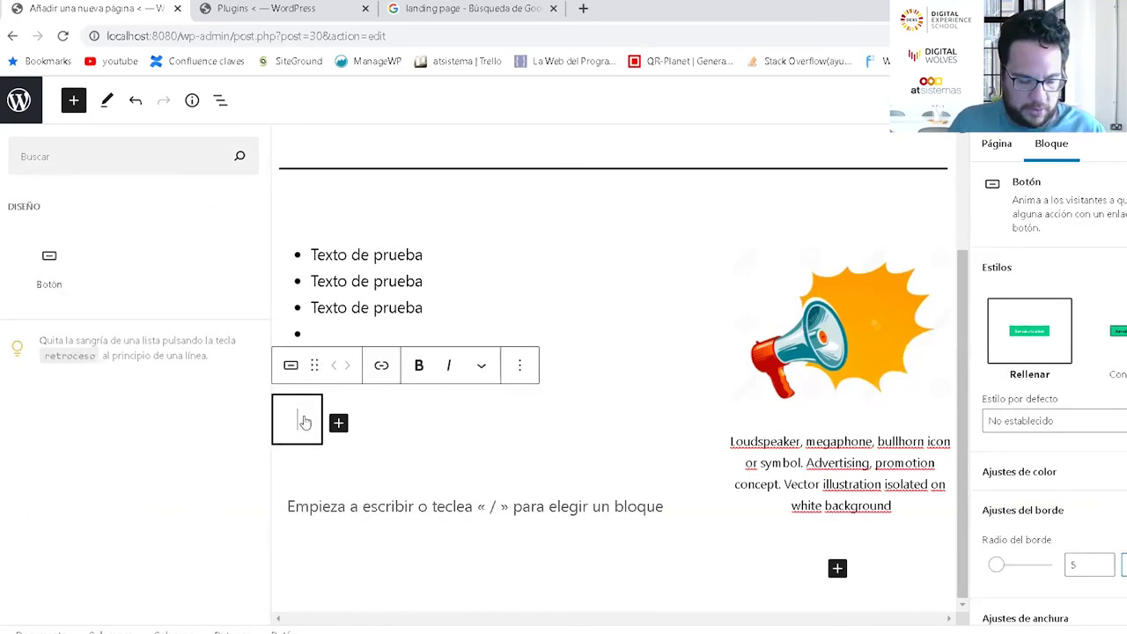
Step: Label the new button "Llamada a la accion" and leave its text
{"action": "type", "text": "L"}
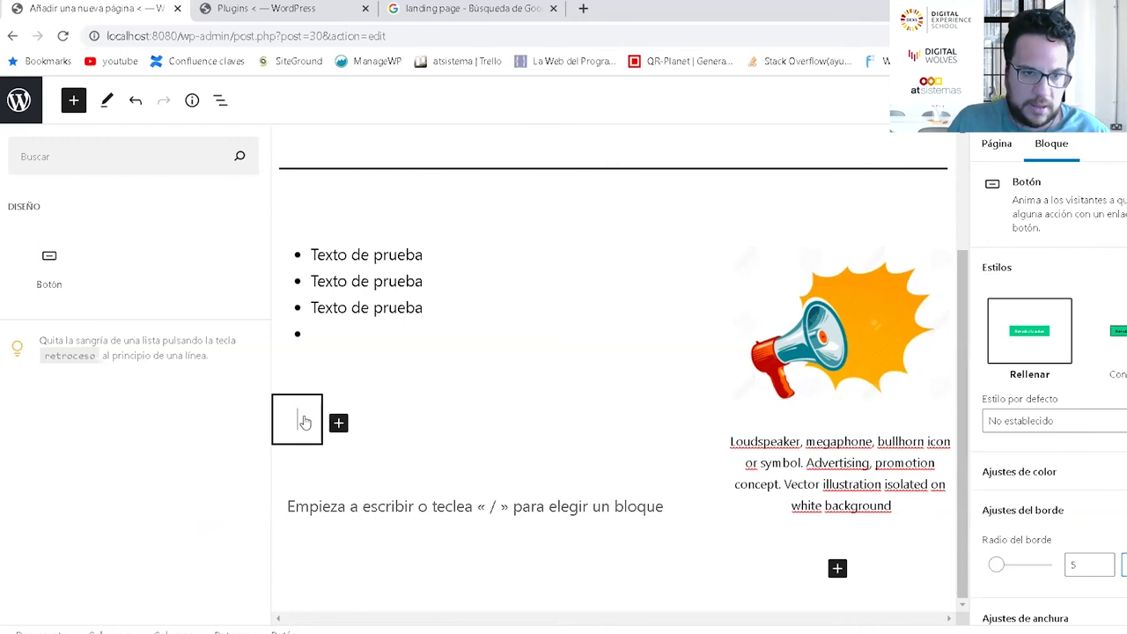
{"action": "type", "text": "la"}
{"action": "key", "text": "BackSpace"}
{"action": "type", "text": "a"}
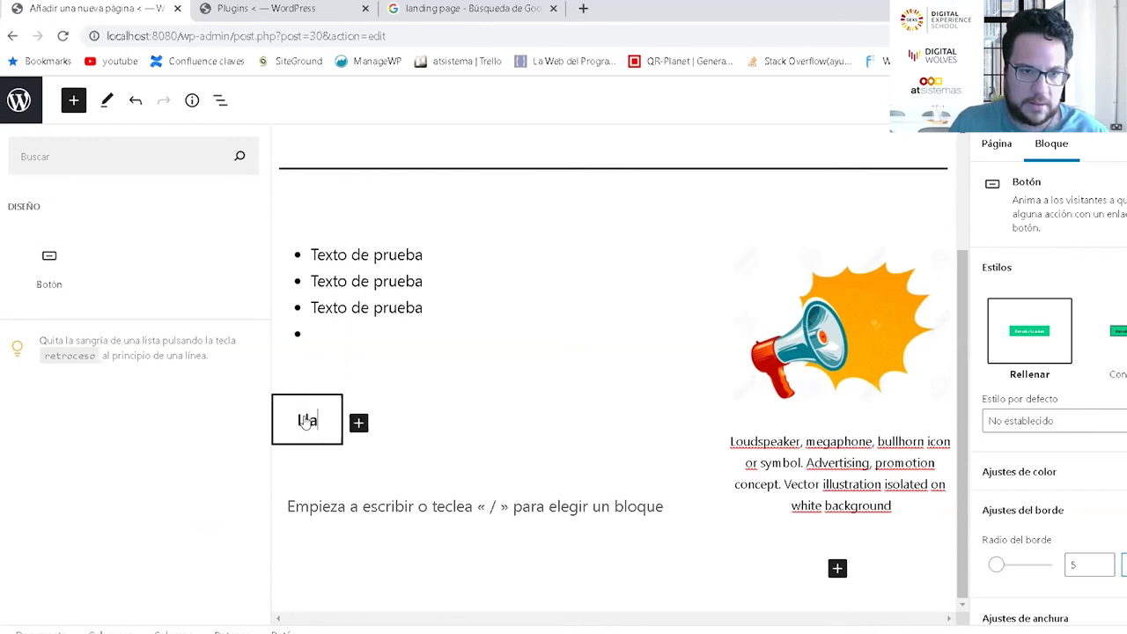
{"action": "type", "text": "mada a la accion"}
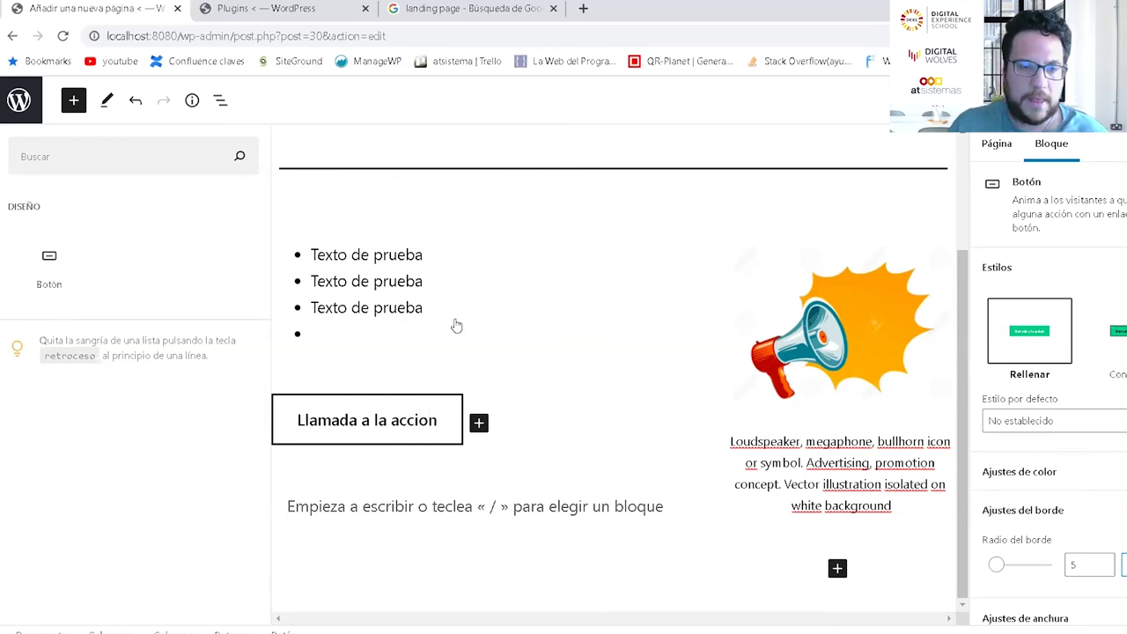
{"action": "left_click", "coordinate": [428, 490]}
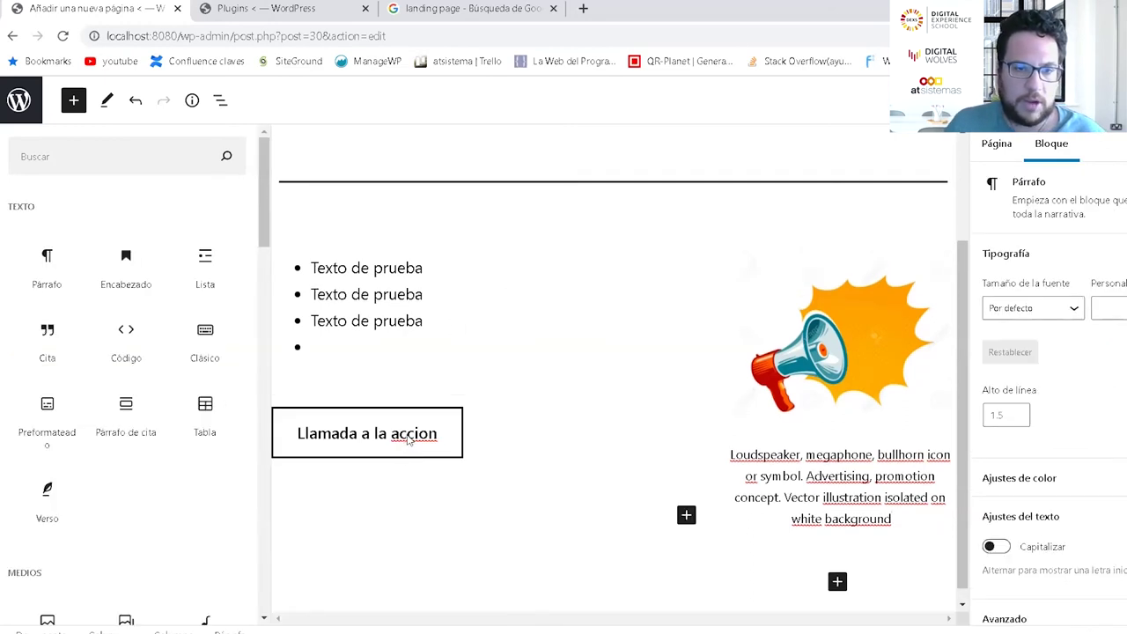
Step: Try the outline style on the call-to-action button, switch it to the Rellenar style and set its border radius to 35
{"action": "left_click", "coordinate": [408, 438]}
{"action": "left_click", "coordinate": [1108, 332]}
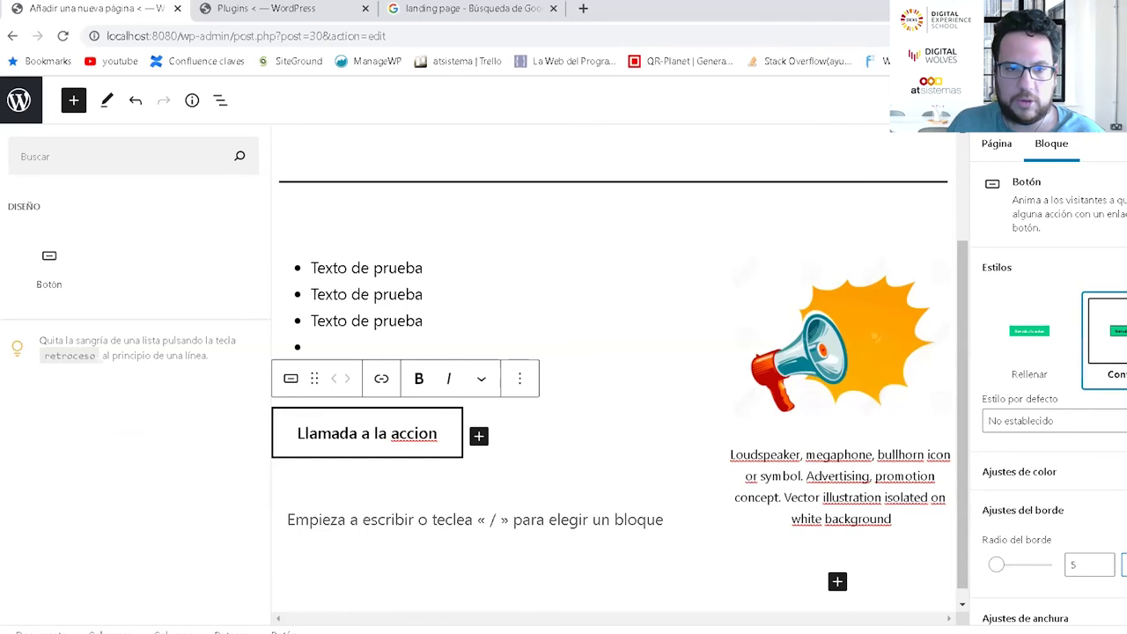
{"action": "left_click", "coordinate": [1013, 348]}
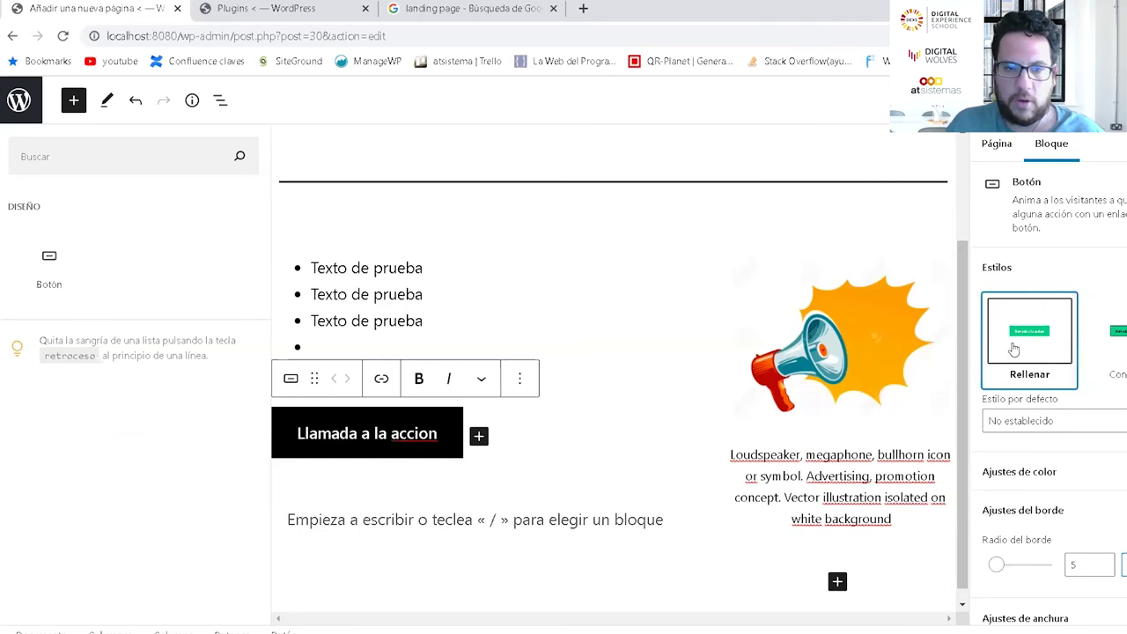
{"action": "left_click_drag", "start_coordinate": [996, 564], "coordinate": [1034, 564]}
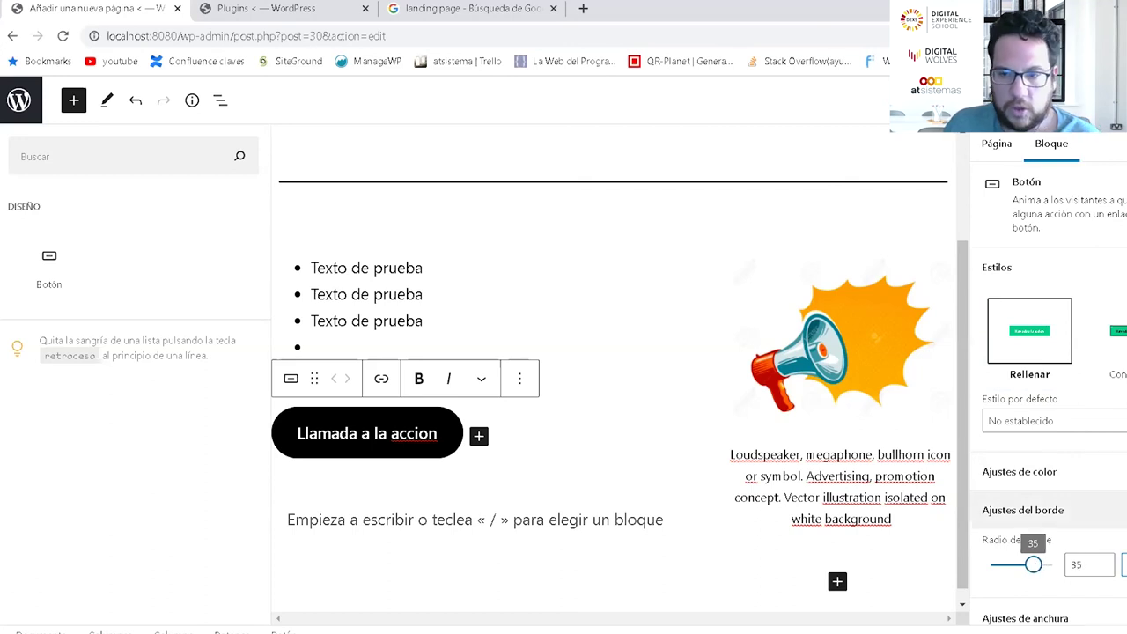
{"action": "scroll", "coordinate": [1100, 386], "scroll_direction": "down", "scroll_amount": 3}
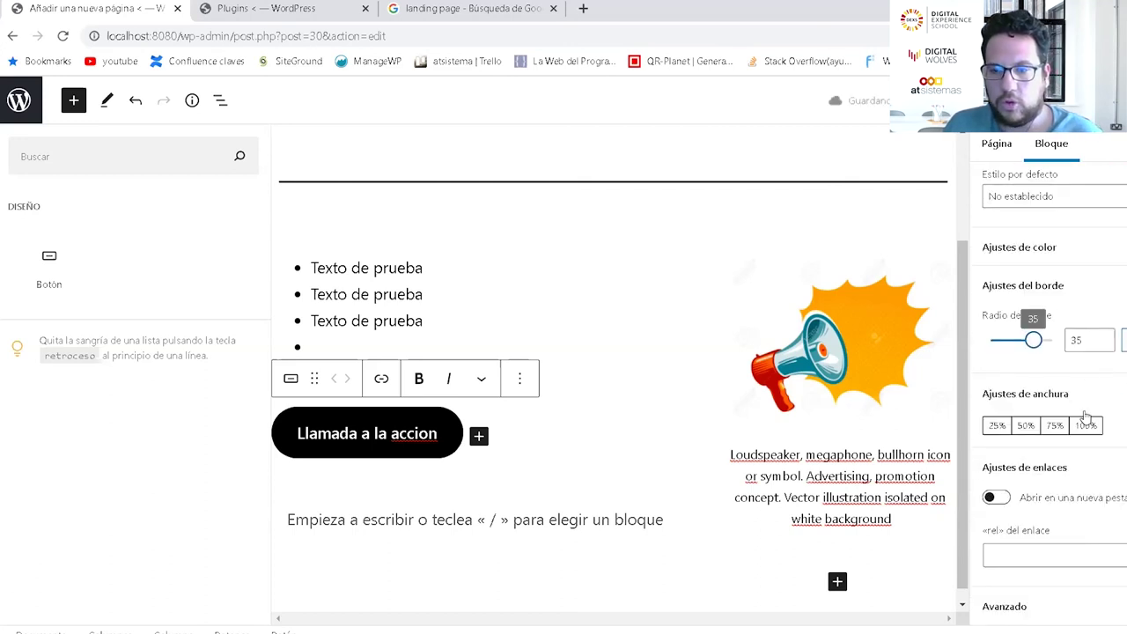
{"action": "left_click", "coordinate": [1037, 555]}
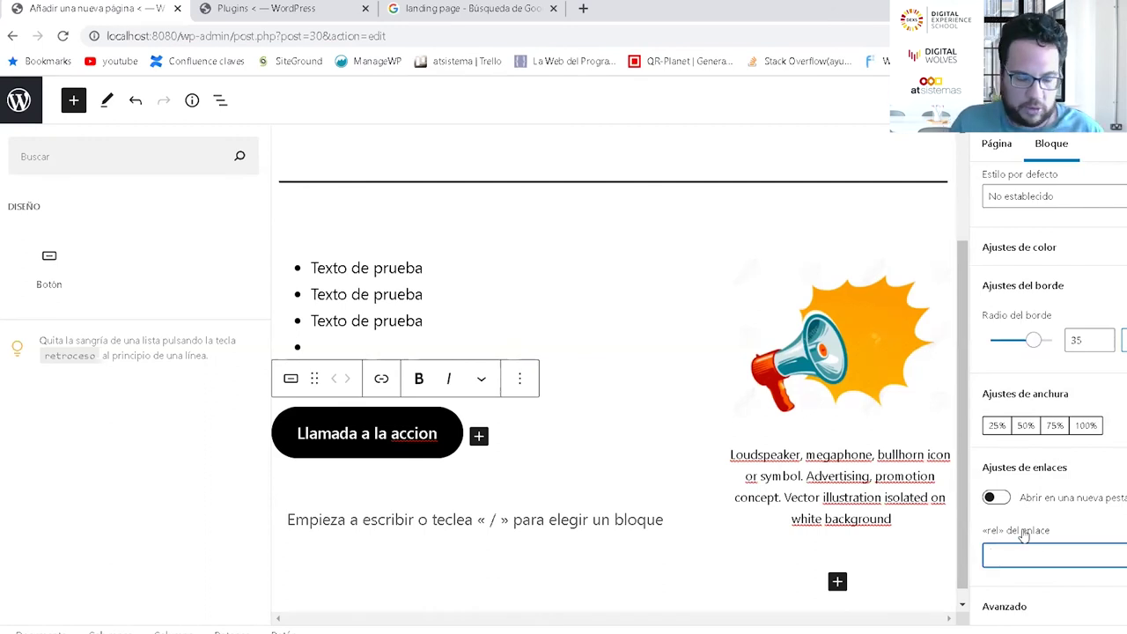
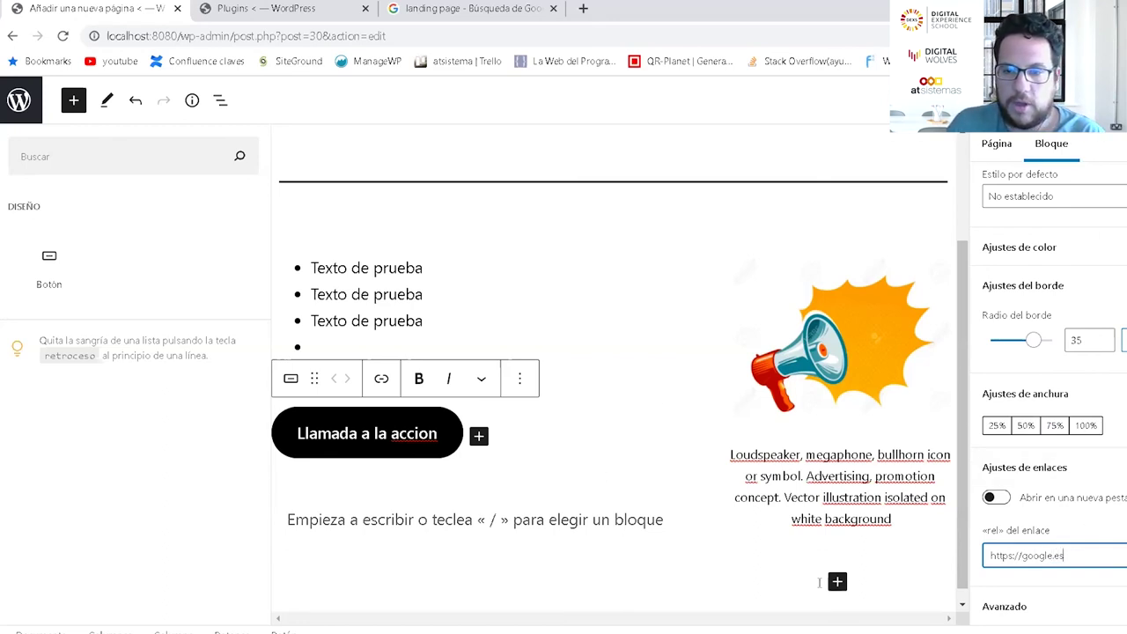
{"action": "key", "text": "Tab"}
{"action": "key", "text": "Return"}
{"action": "scroll", "coordinate": [1047, 396], "scroll_direction": "up", "scroll_amount": 3}
{"action": "scroll", "coordinate": [1047, 396], "scroll_direction": "up", "scroll_amount": 2}
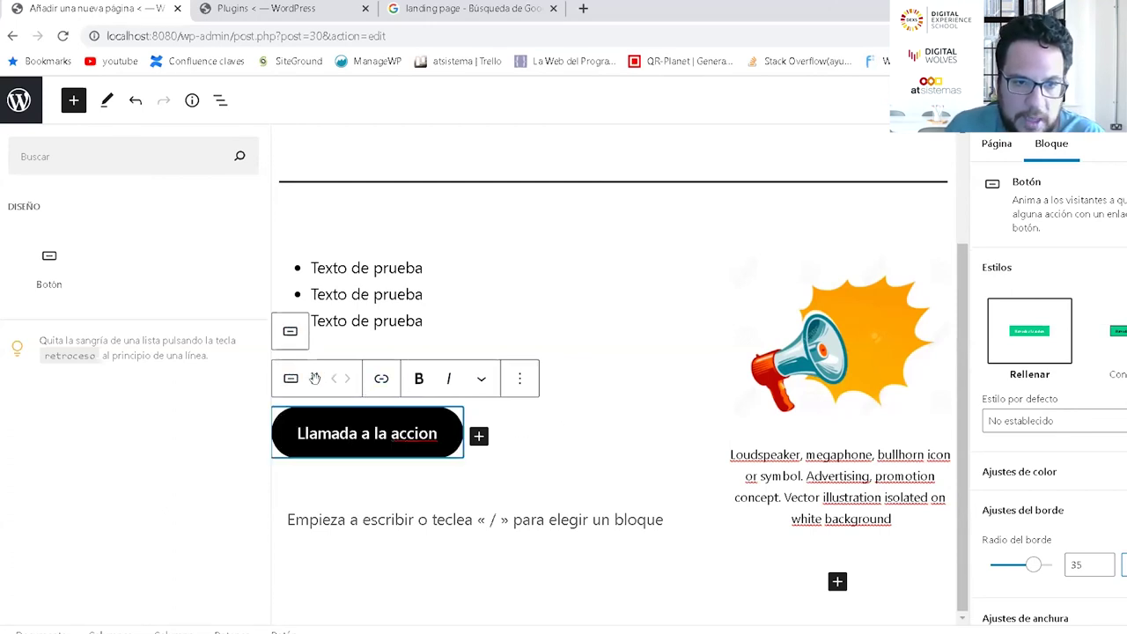
{"action": "left_click", "coordinate": [520, 377]}
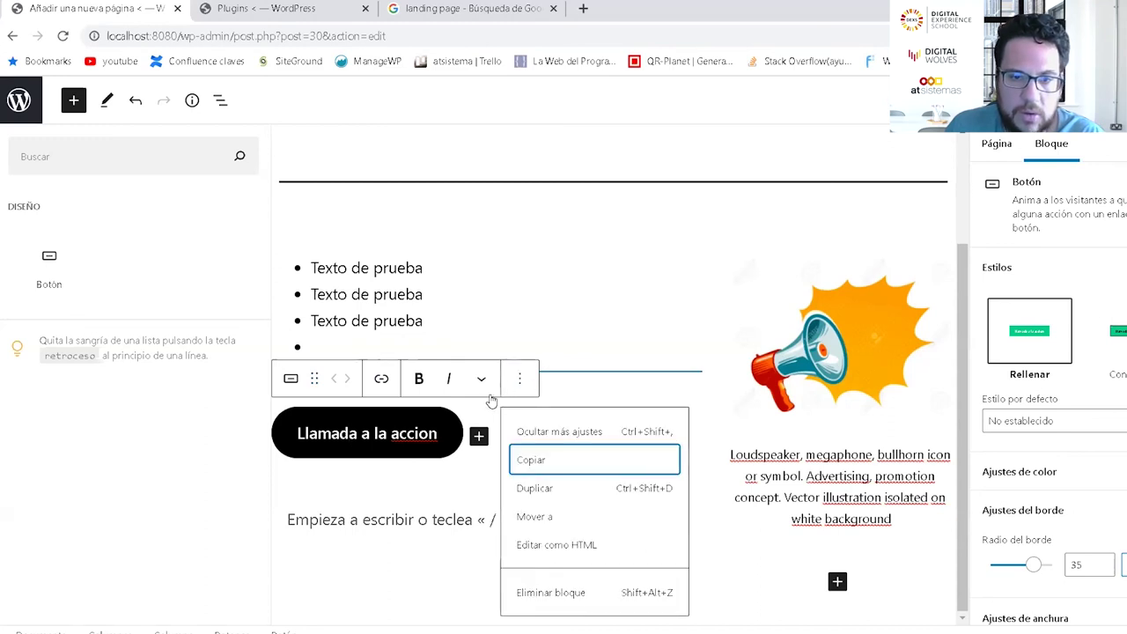
{"action": "left_click", "coordinate": [423, 382]}
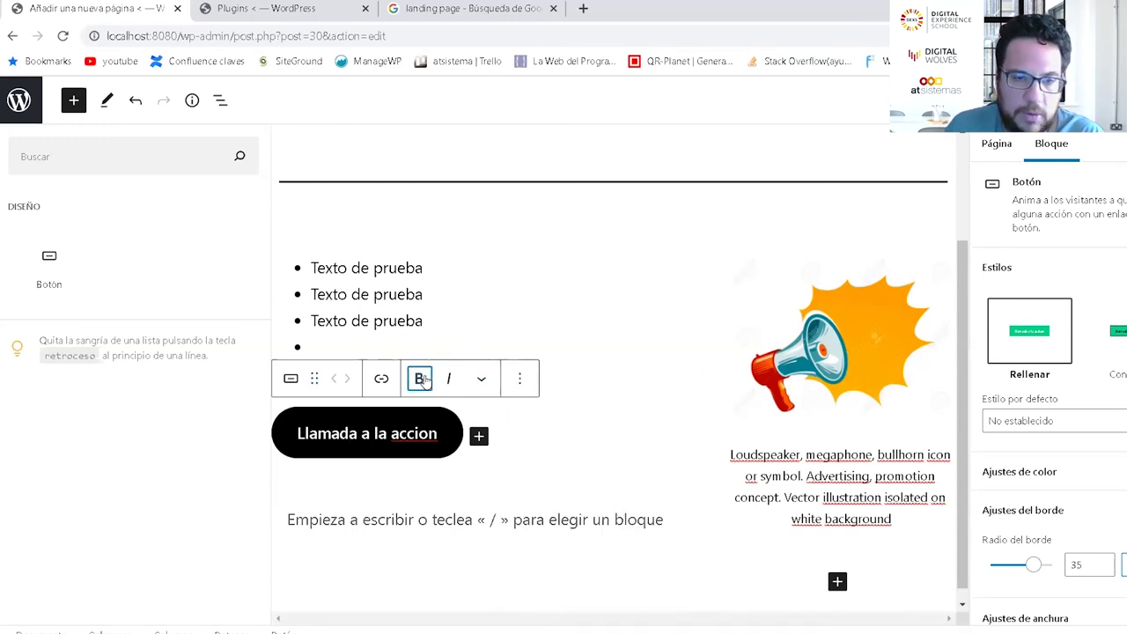
{"action": "left_click_drag", "start_coordinate": [438, 440], "coordinate": [283, 438]}
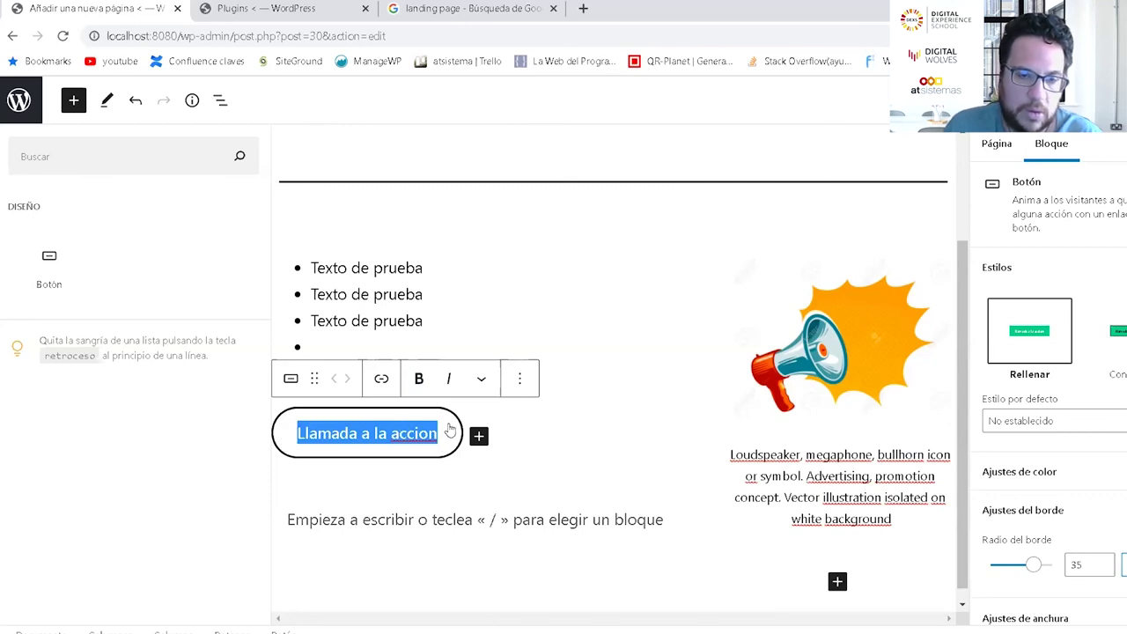
Step: Correct the spelling of the button label to "Llamada a la acción"
{"action": "left_click", "coordinate": [438, 433]}
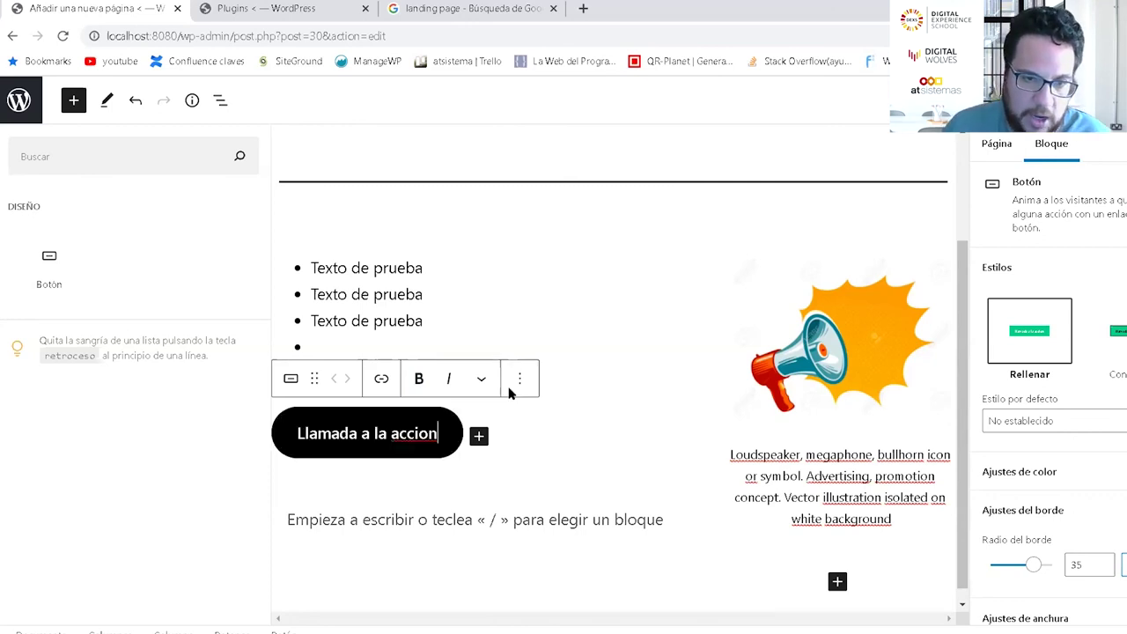
{"action": "key", "text": "Left"}
{"action": "key", "text": "Left"}
{"action": "key", "text": "BackSpace"}
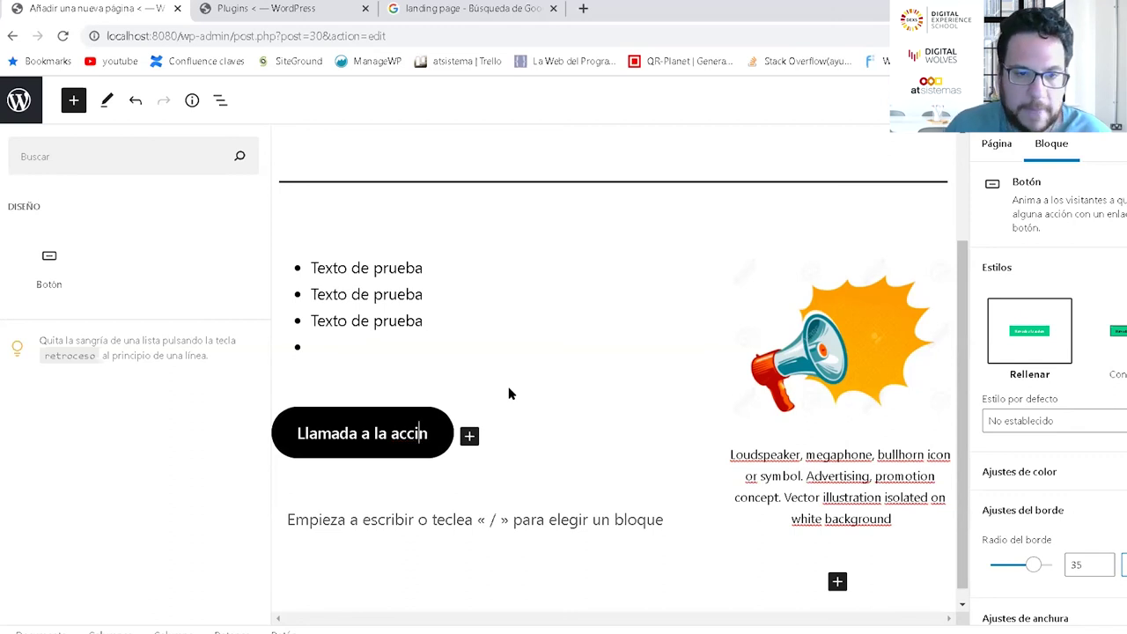
{"action": "type", "text": "ó"}
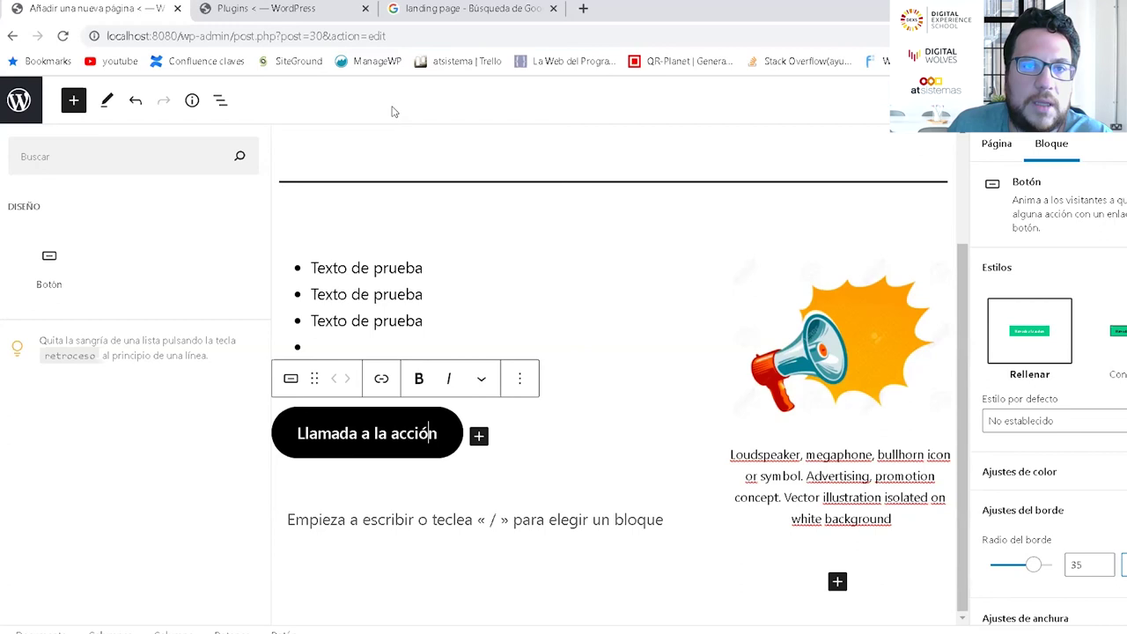
Step: Check the landing page wireframe reference and add a Columns block beneath the existing two-column section
{"action": "left_click", "coordinate": [471, 8]}
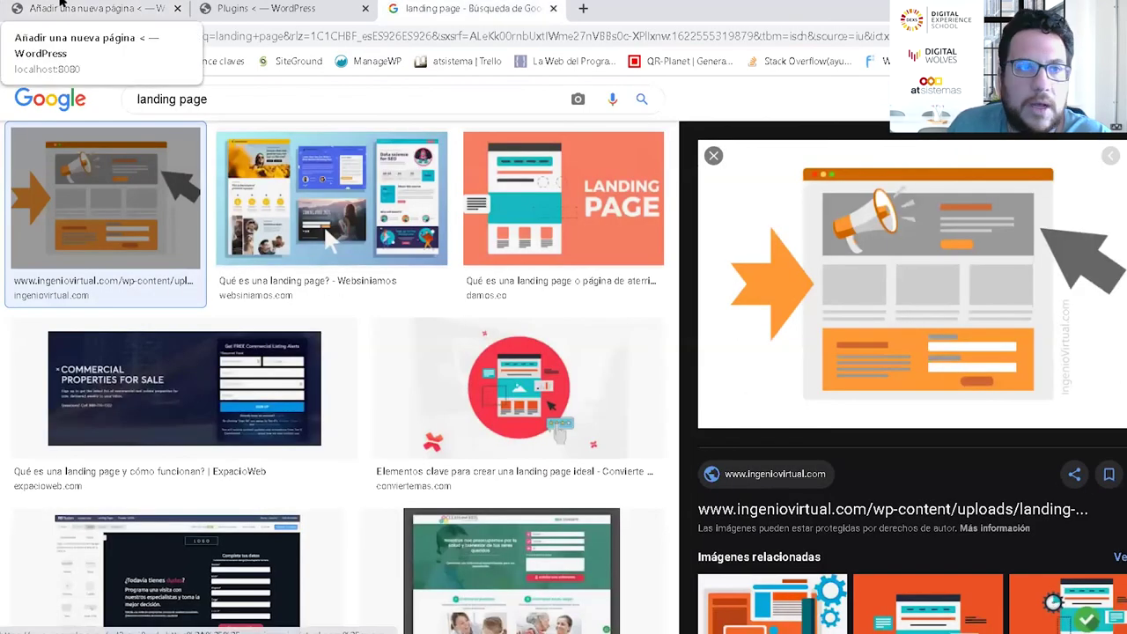
{"action": "left_click", "coordinate": [93, 8]}
{"action": "scroll", "coordinate": [749, 518], "scroll_direction": "down", "scroll_amount": 1}
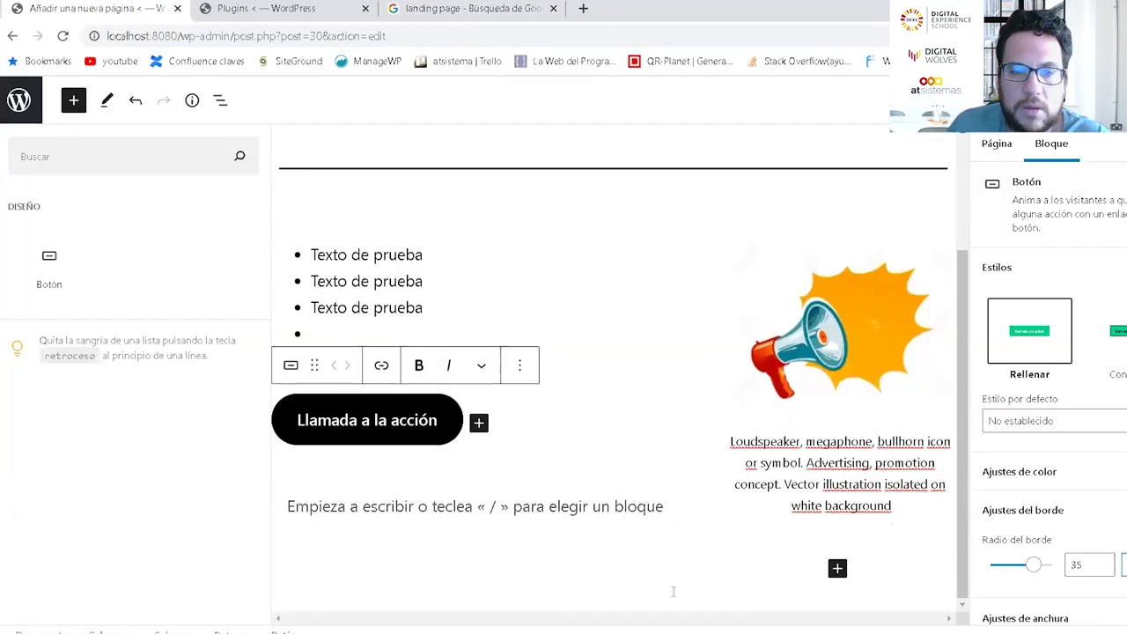
{"action": "scroll", "coordinate": [528, 466], "scroll_direction": "up", "scroll_amount": 1}
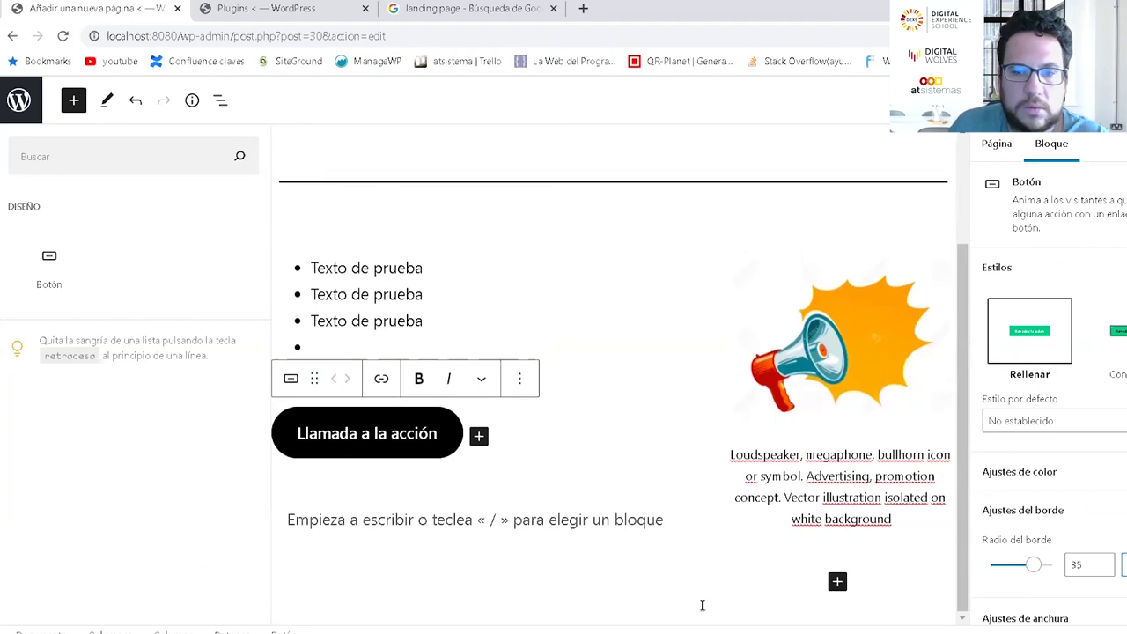
{"action": "scroll", "coordinate": [703, 605], "scroll_direction": "down", "scroll_amount": 1}
{"action": "left_click", "coordinate": [837, 569]}
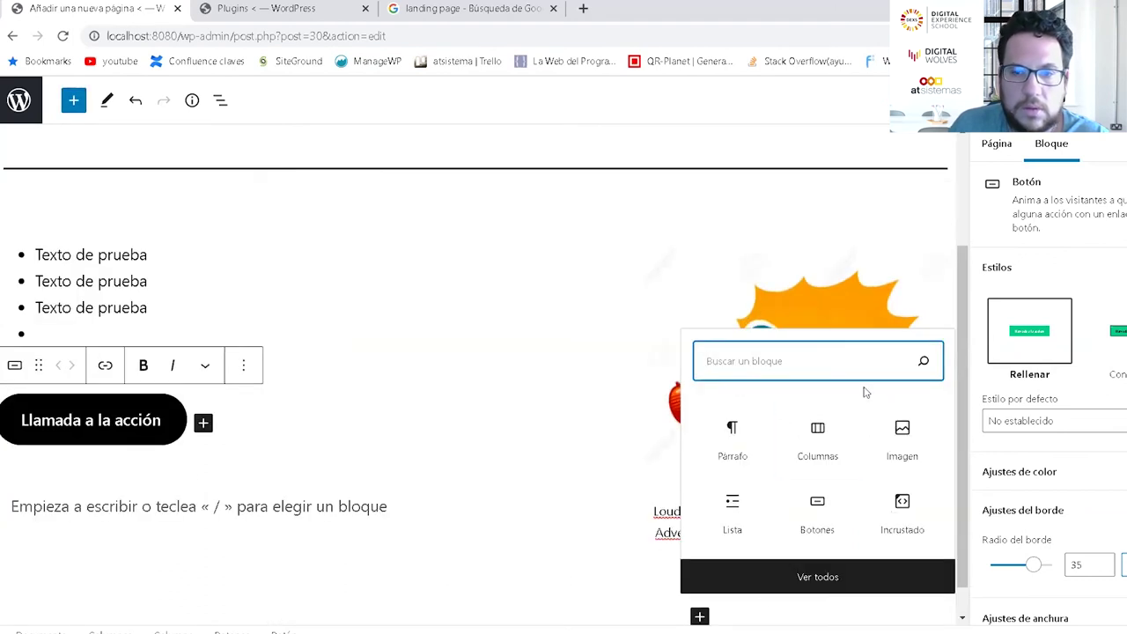
{"action": "left_click", "coordinate": [833, 430]}
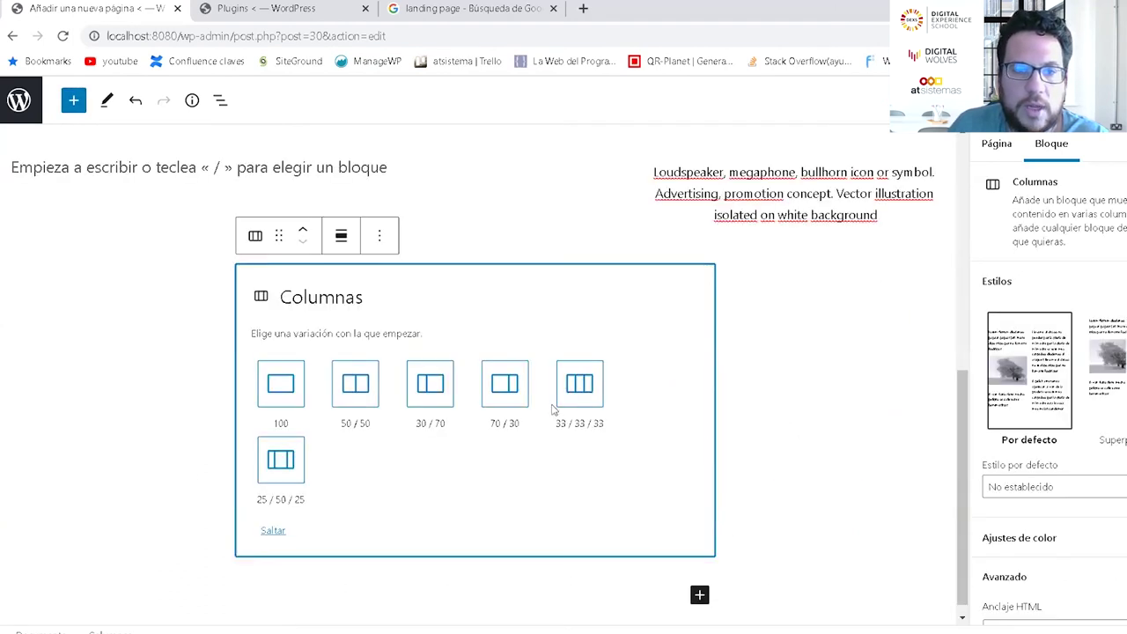
Step: Make the new Columns block full width and give it the 33 / 33 / 33 layout
{"action": "left_click", "coordinate": [341, 238]}
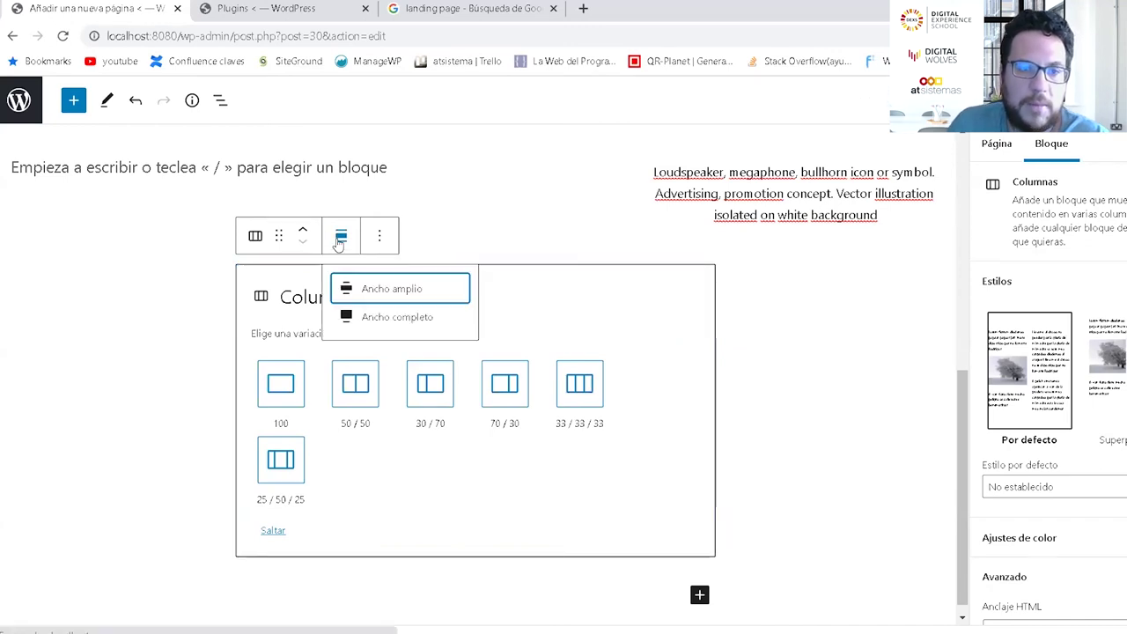
{"action": "left_click", "coordinate": [387, 322]}
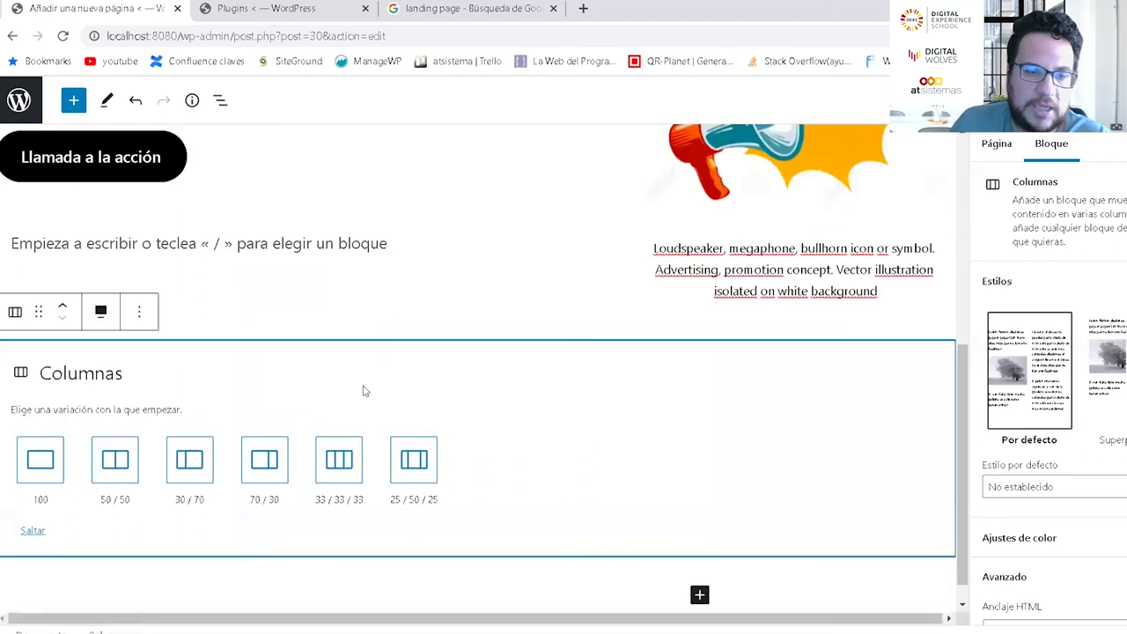
{"action": "left_click", "coordinate": [321, 472]}
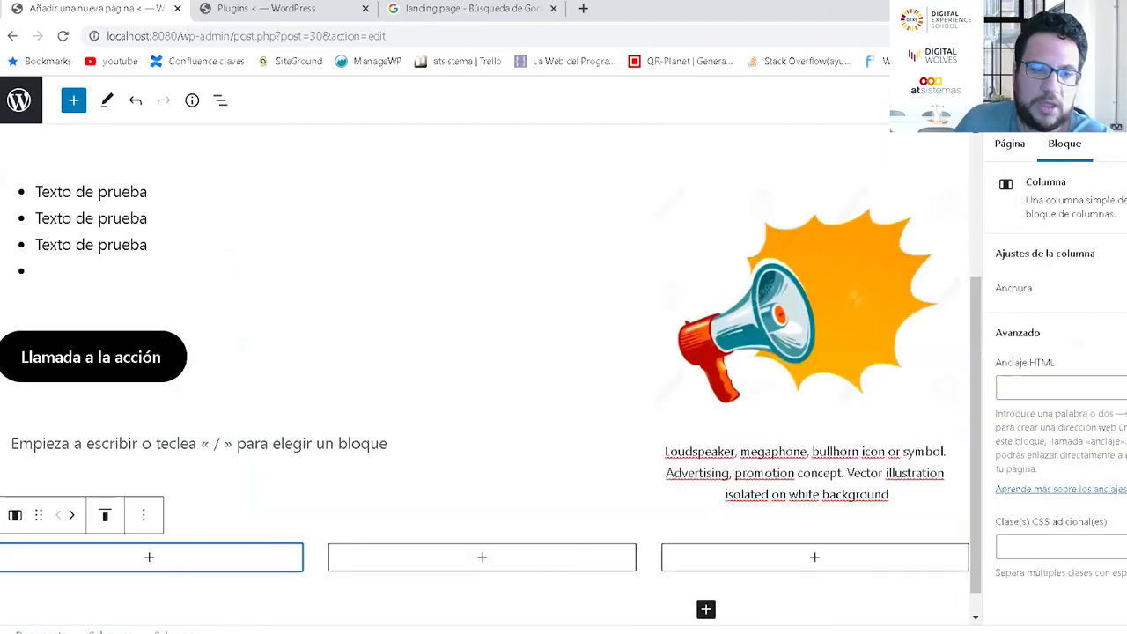
Step: Insert an Image block in the first of the three columns using concert-1149979_1920.jpg from the media library
{"action": "scroll", "coordinate": [324, 592], "scroll_direction": "down", "scroll_amount": 1}
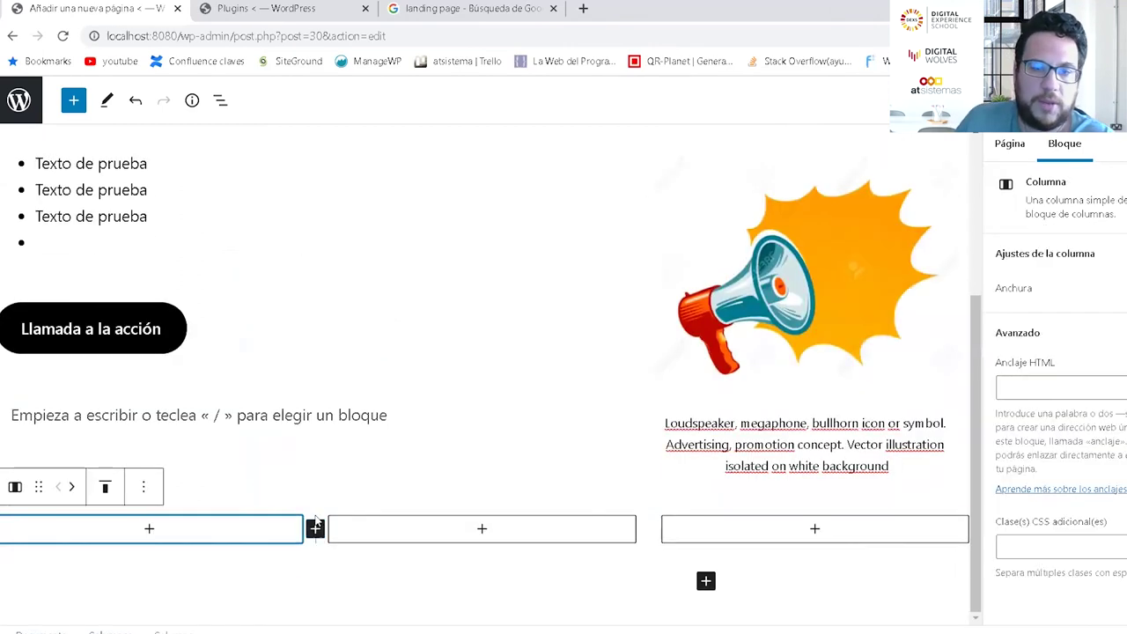
{"action": "left_click", "coordinate": [149, 529]}
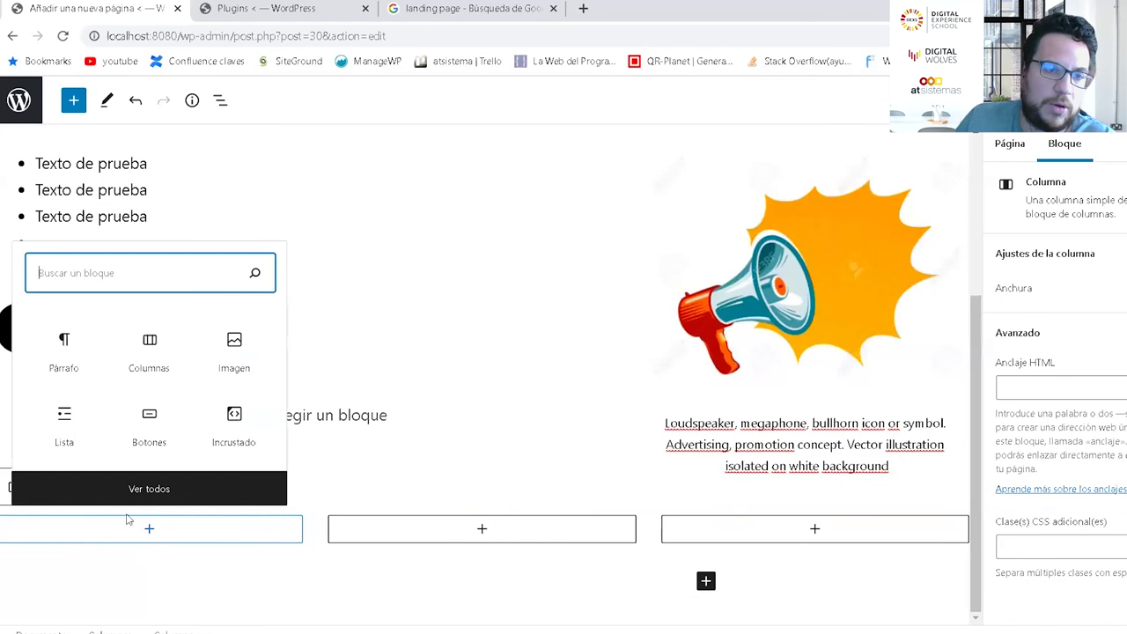
{"action": "left_click", "coordinate": [234, 353]}
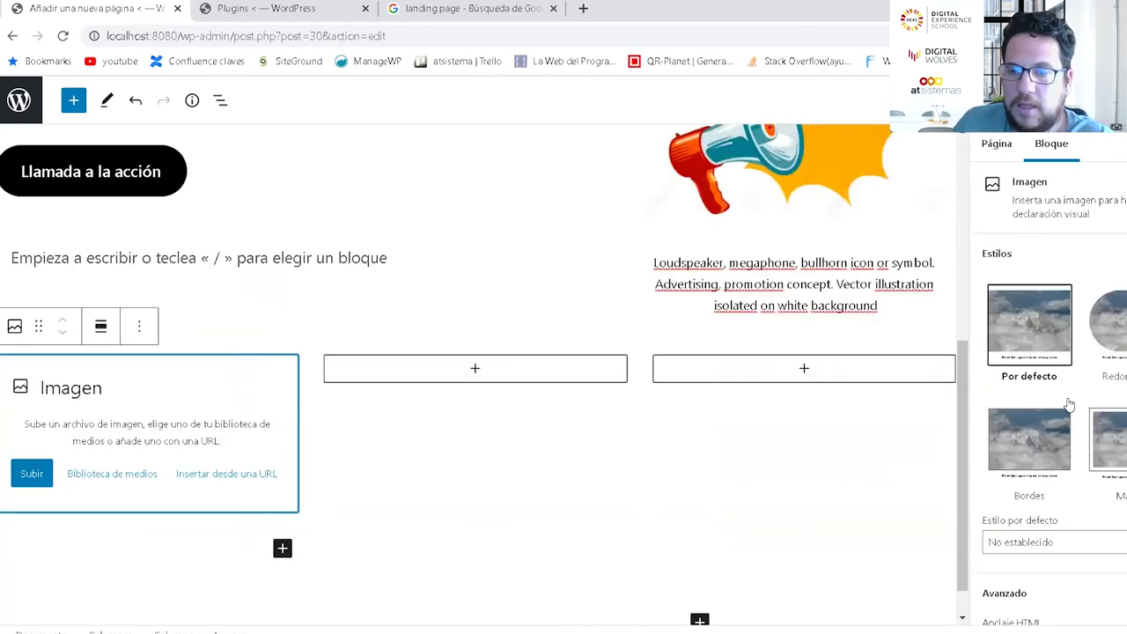
{"action": "scroll", "coordinate": [1065, 295], "scroll_direction": "down", "scroll_amount": 3}
{"action": "scroll", "coordinate": [1038, 569], "scroll_direction": "up", "scroll_amount": 3}
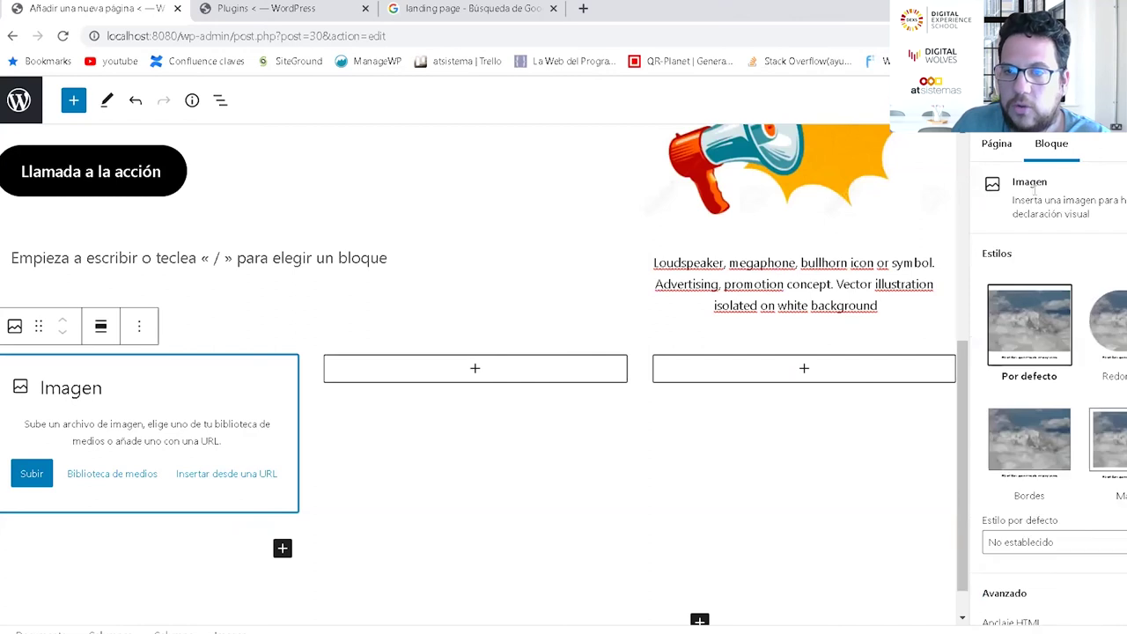
{"action": "scroll", "coordinate": [1106, 426], "scroll_direction": "down", "scroll_amount": 3}
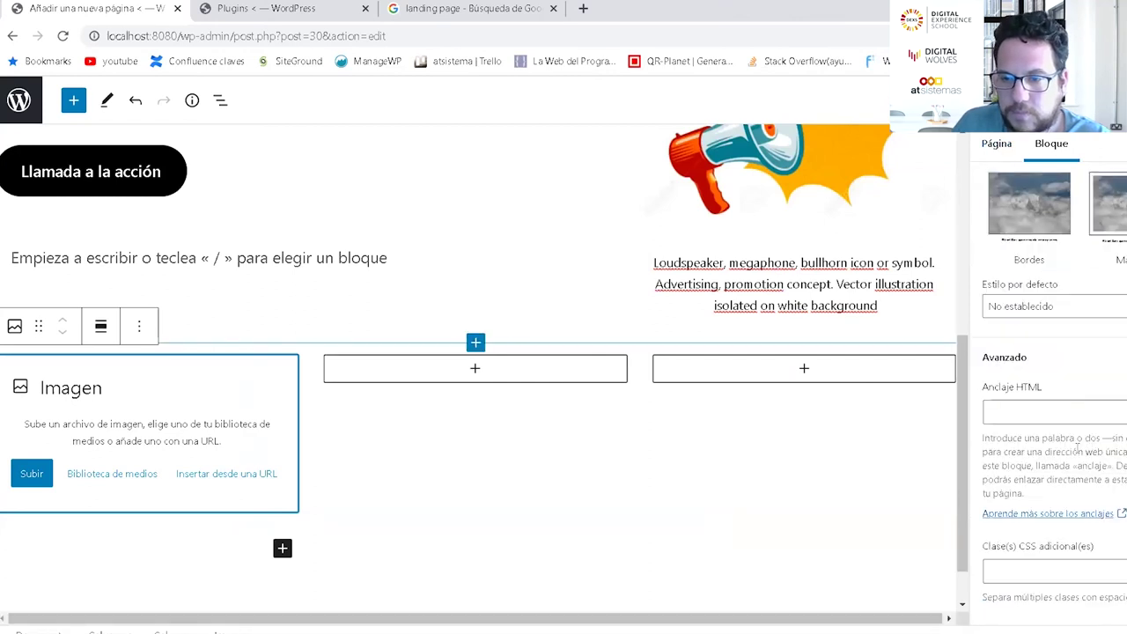
{"action": "left_click", "coordinate": [112, 474]}
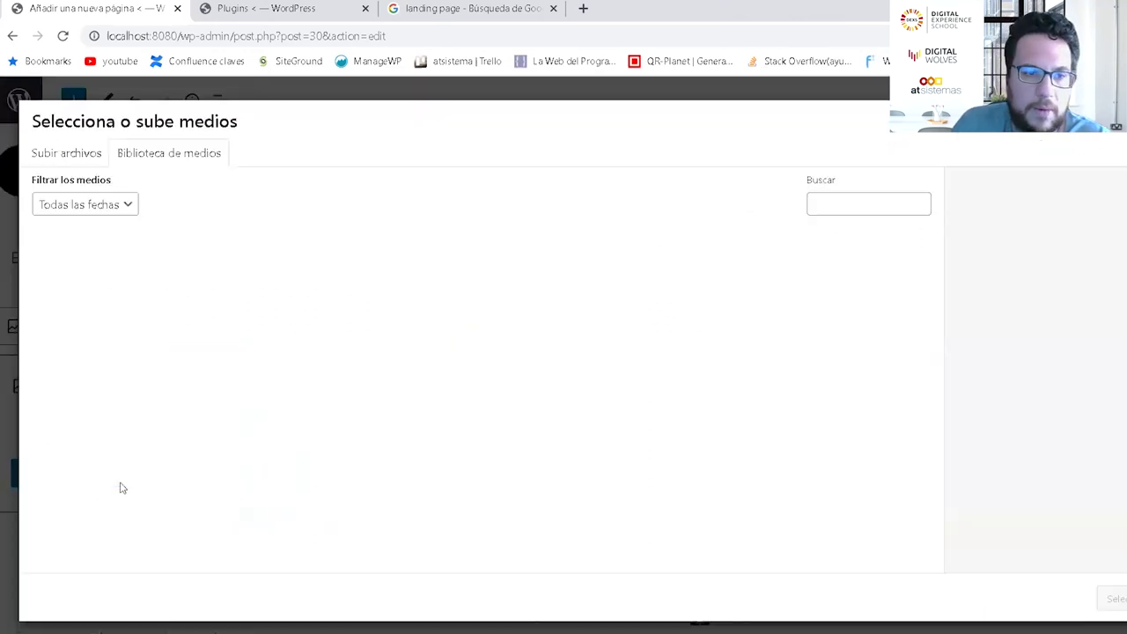
{"action": "left_click", "coordinate": [84, 290]}
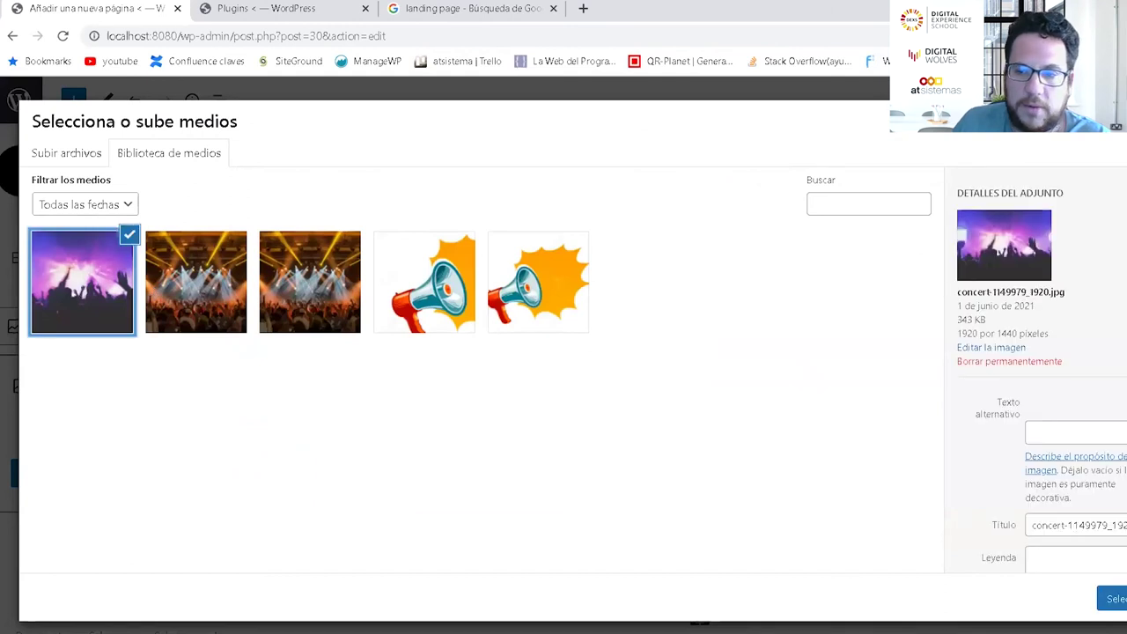
{"action": "left_click", "coordinate": [1112, 599]}
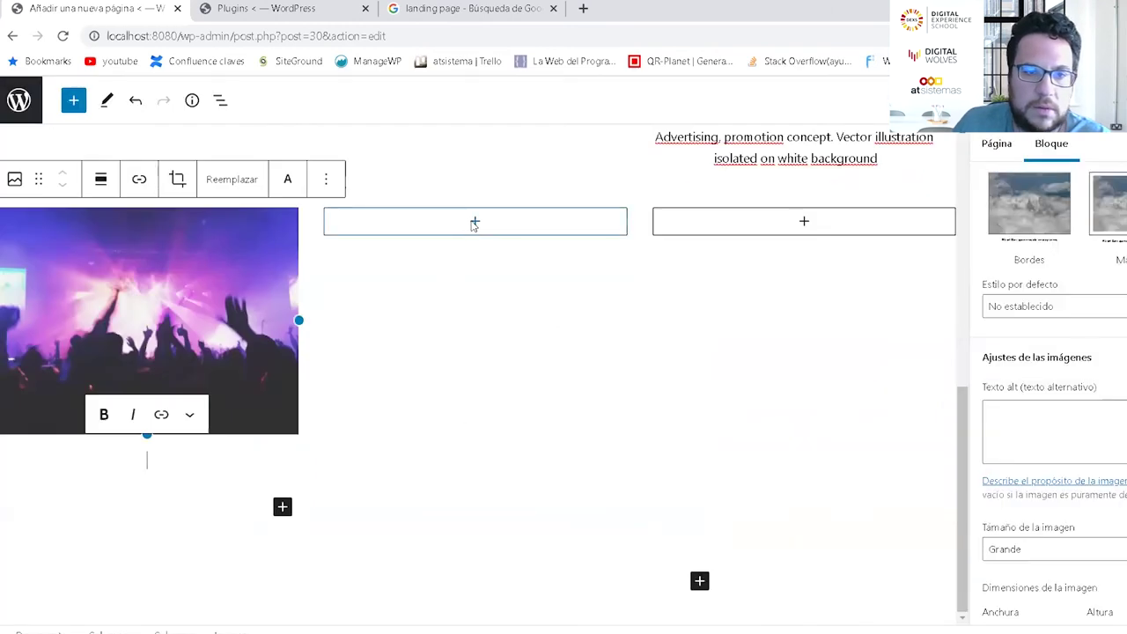
Step: Insert an Image block in the middle column with the orange-lit stage concert photo from the media library
{"action": "left_click", "coordinate": [475, 224]}
{"action": "left_click", "coordinate": [485, 320]}
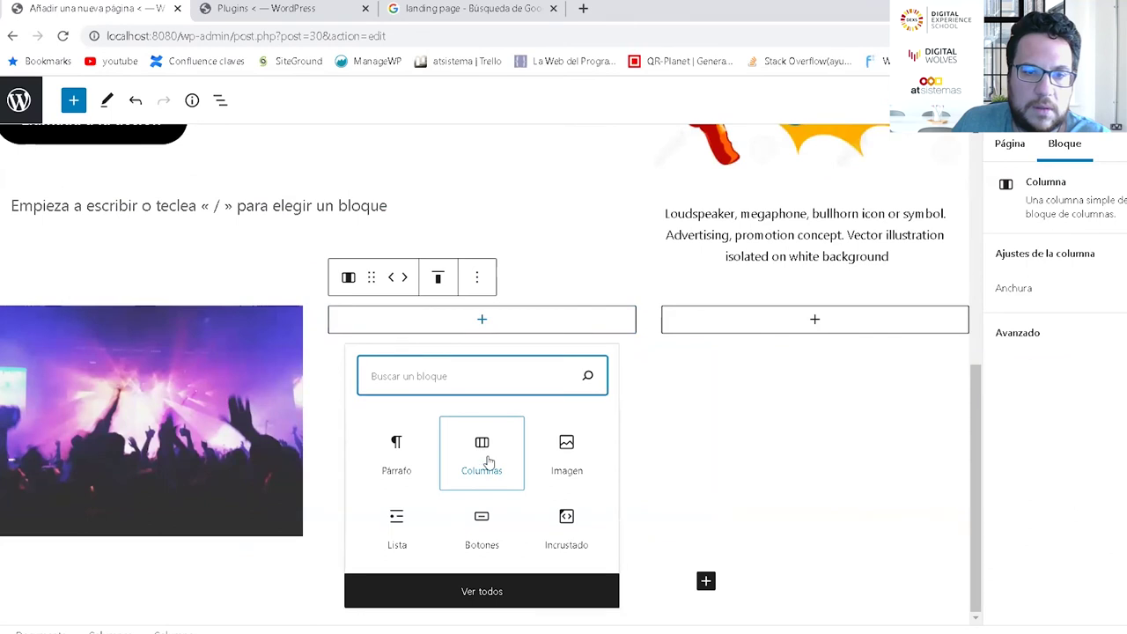
{"action": "left_click", "coordinate": [568, 451]}
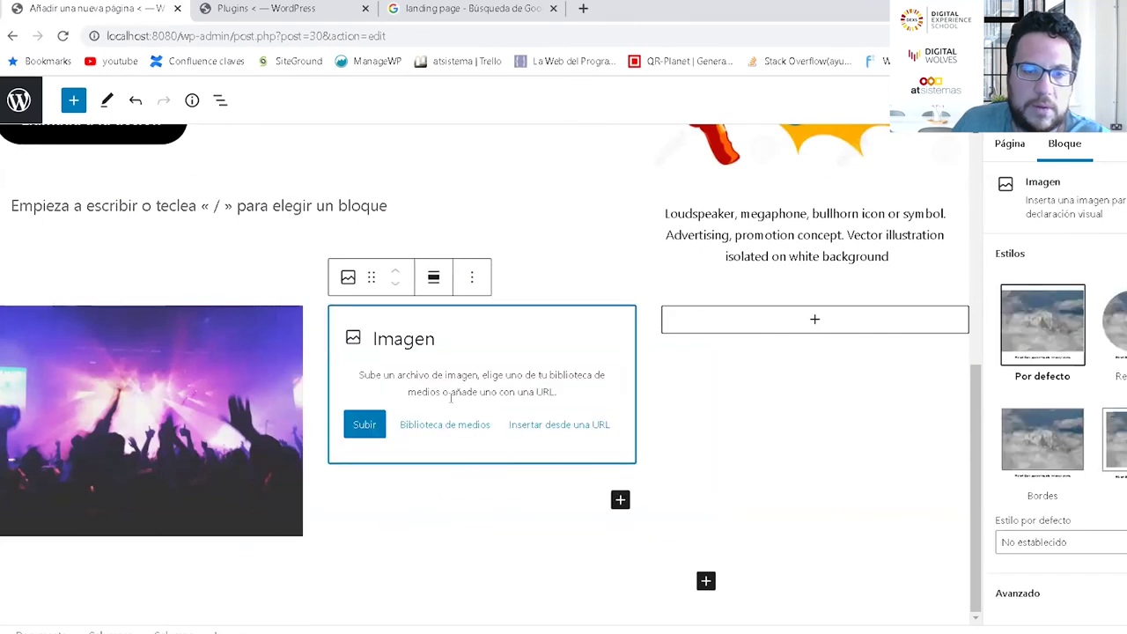
{"action": "left_click", "coordinate": [454, 428]}
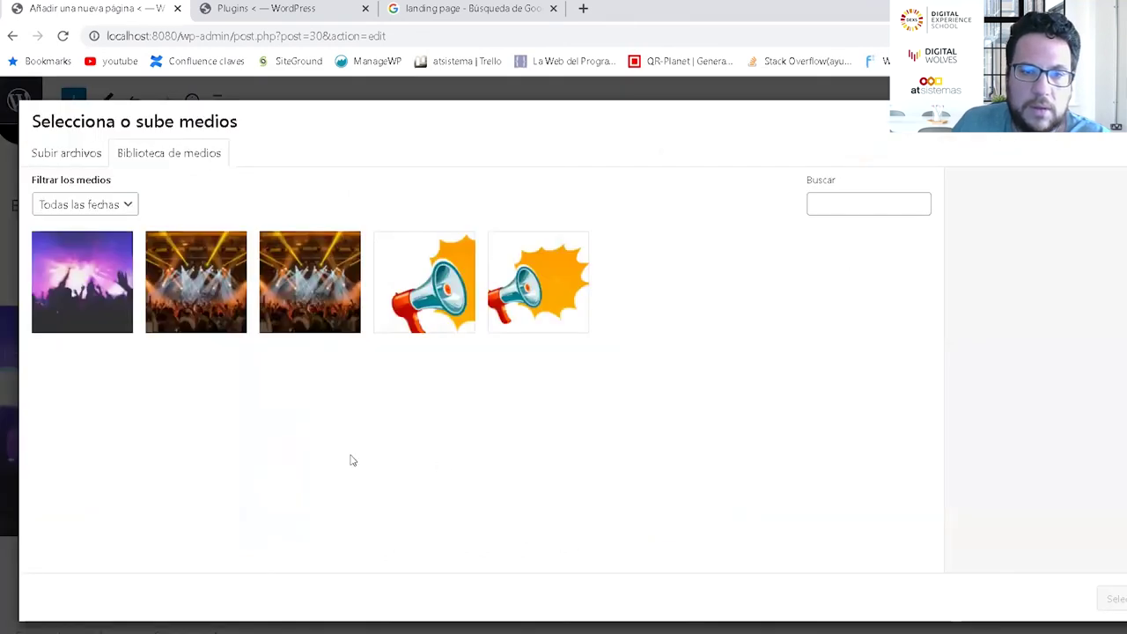
{"action": "left_click", "coordinate": [216, 308]}
{"action": "left_click", "coordinate": [1112, 599]}
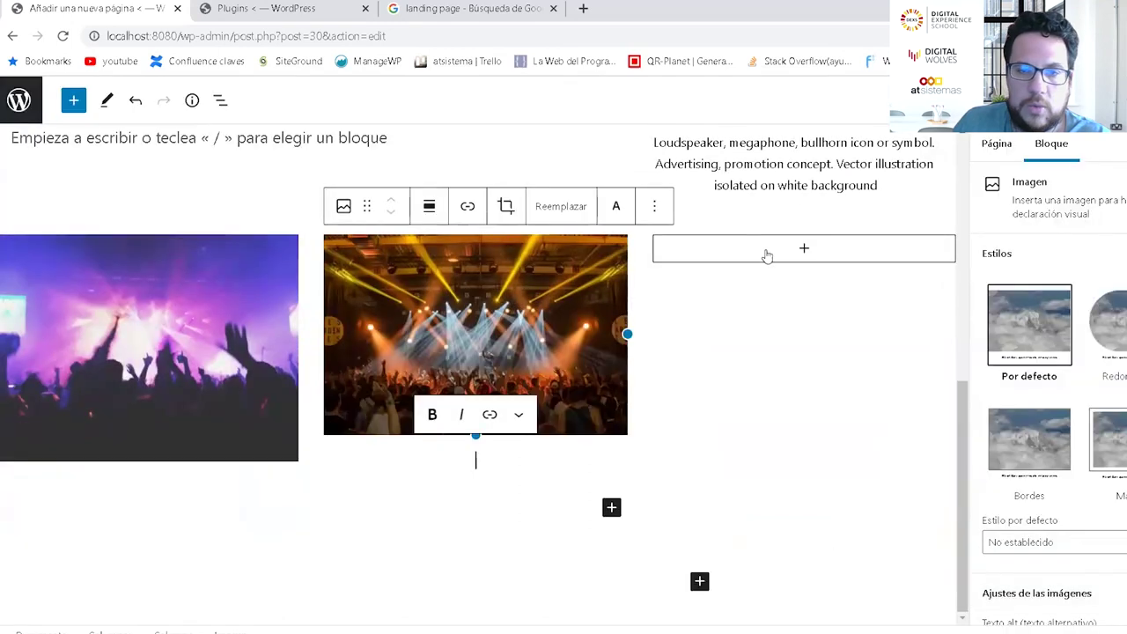
Step: Insert an Image block in the third column with the same purple concert photo used in the first column, from the media library
{"action": "left_click", "coordinate": [802, 250]}
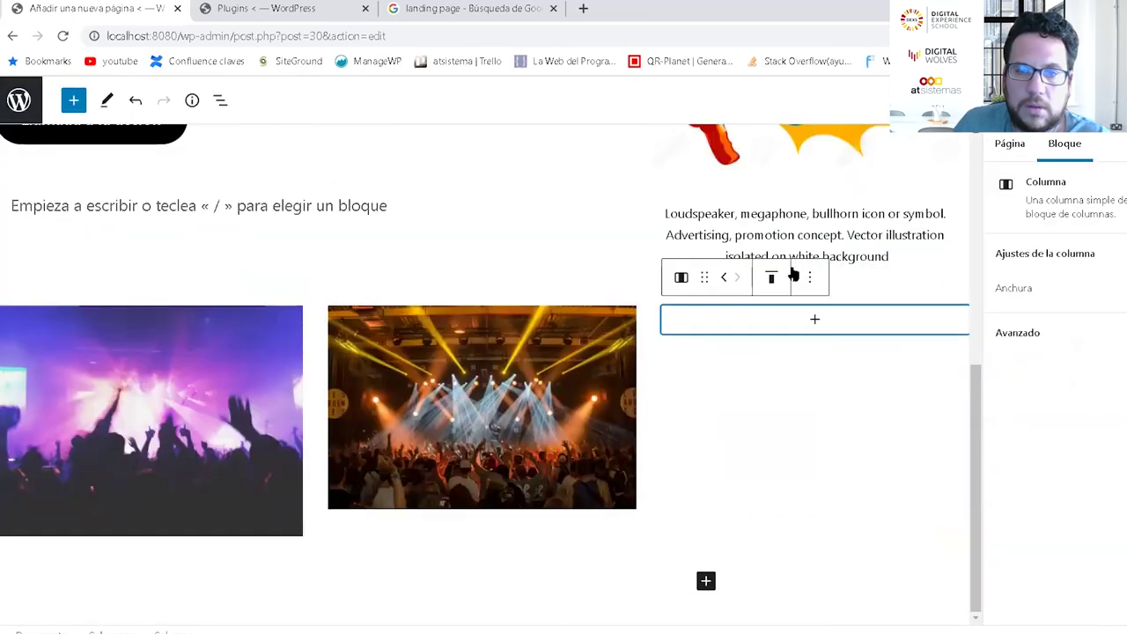
{"action": "left_click", "coordinate": [814, 321]}
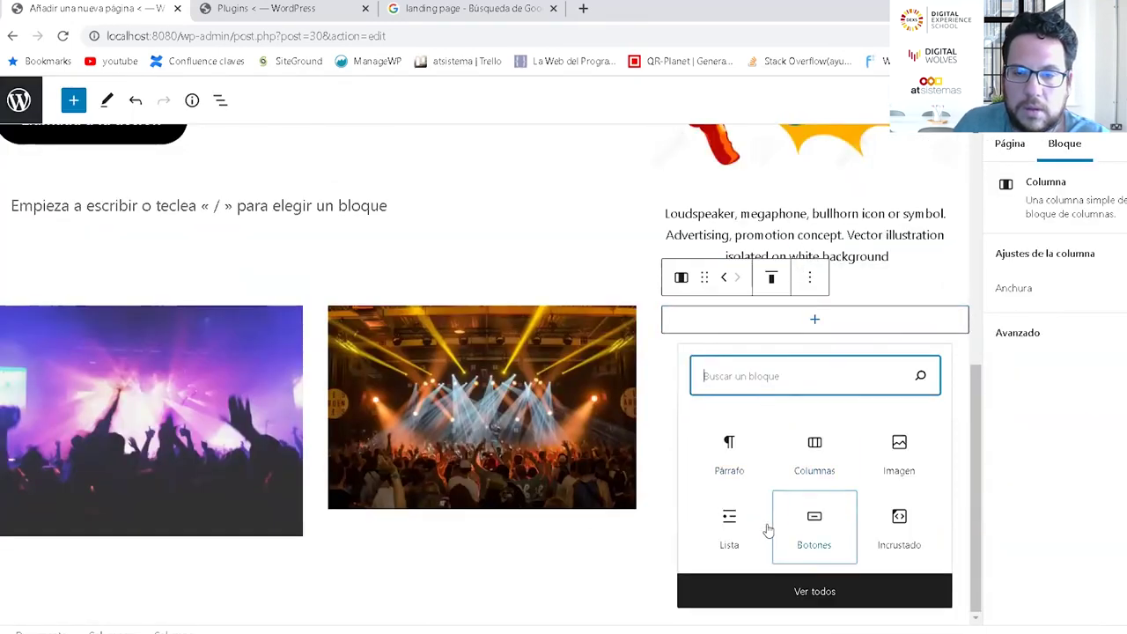
{"action": "left_click", "coordinate": [889, 435]}
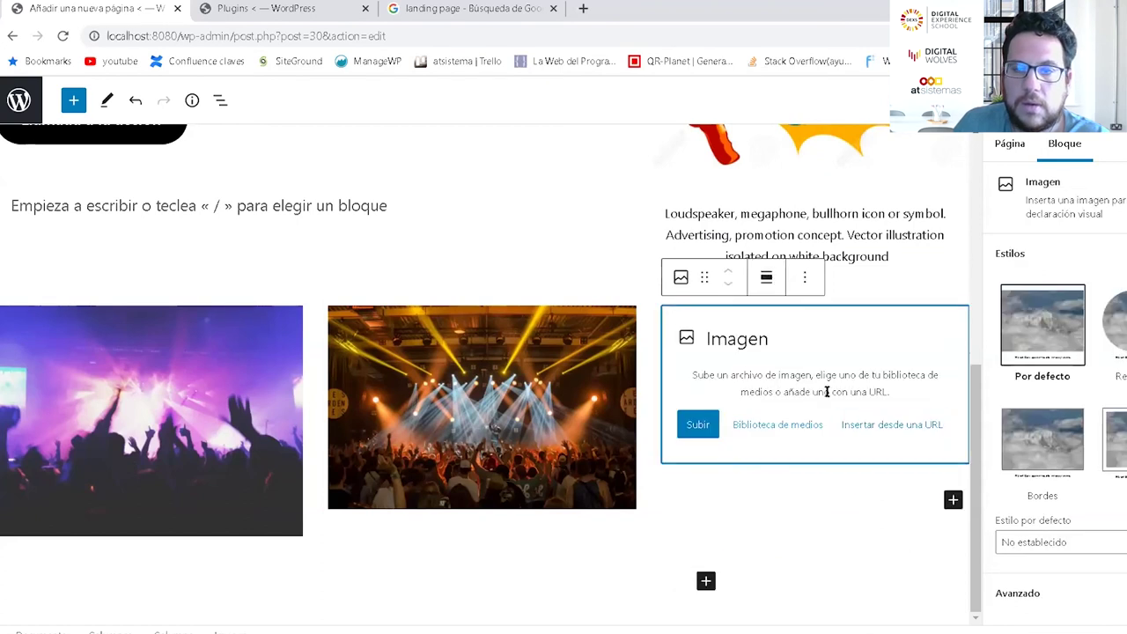
{"action": "left_click", "coordinate": [697, 425]}
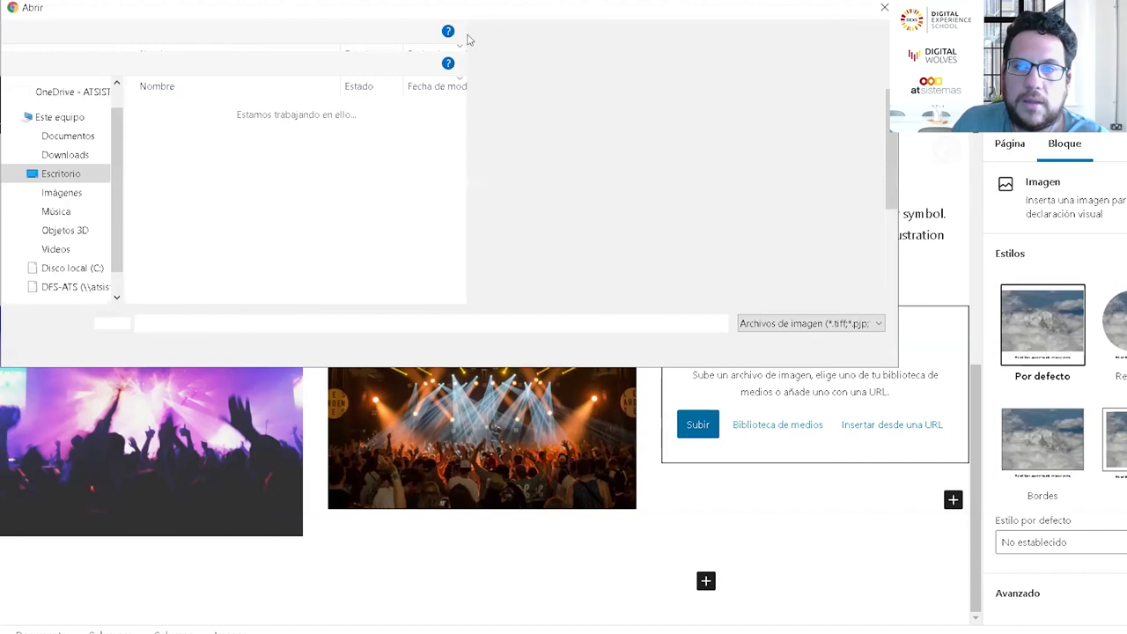
{"action": "key", "text": "Escape"}
{"action": "left_click", "coordinate": [793, 427]}
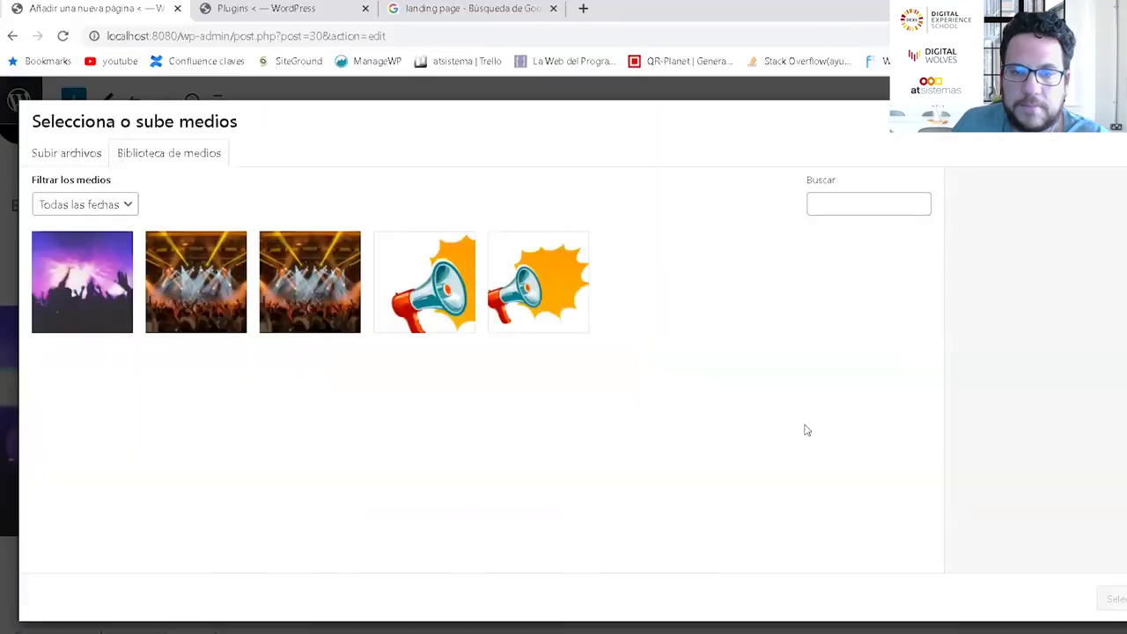
{"action": "left_click", "coordinate": [99, 304]}
{"action": "left_click", "coordinate": [1111, 599]}
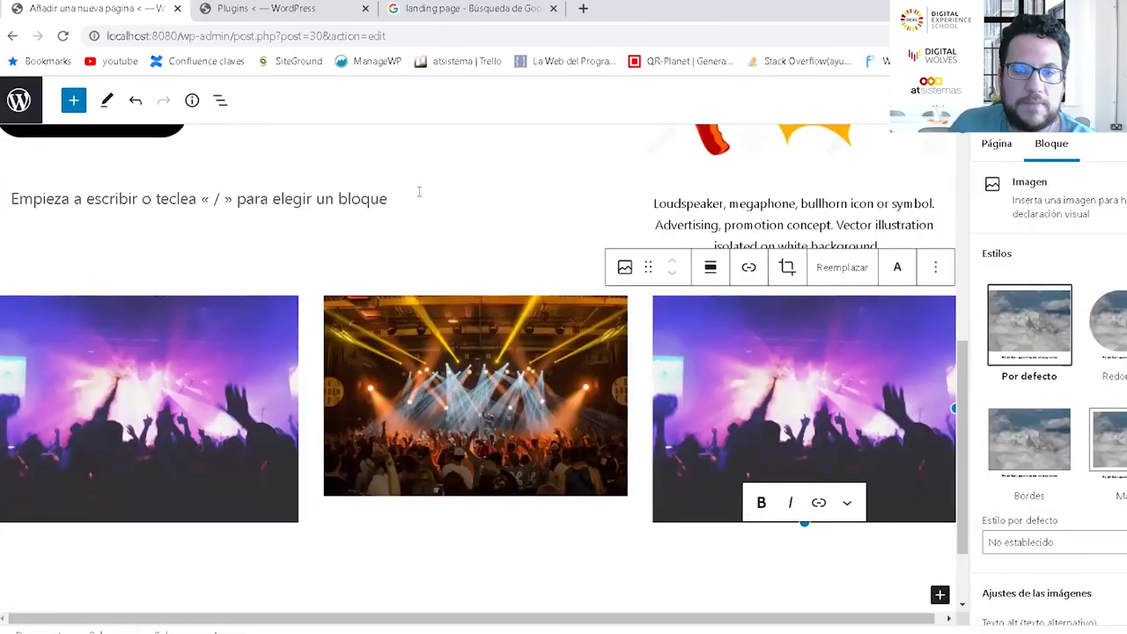
Step: Check the landing page wireframe reference for the form section that belongs beneath the three-image row
{"action": "left_click", "coordinate": [471, 8]}
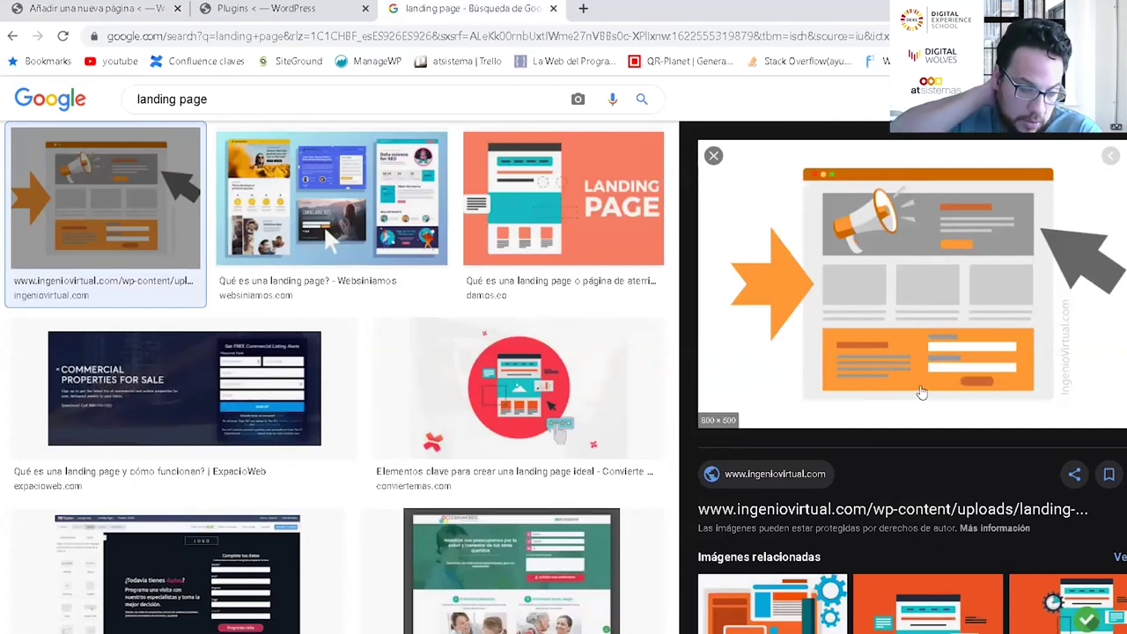
{"action": "left_click", "coordinate": [239, 8]}
{"action": "left_click", "coordinate": [106, 11]}
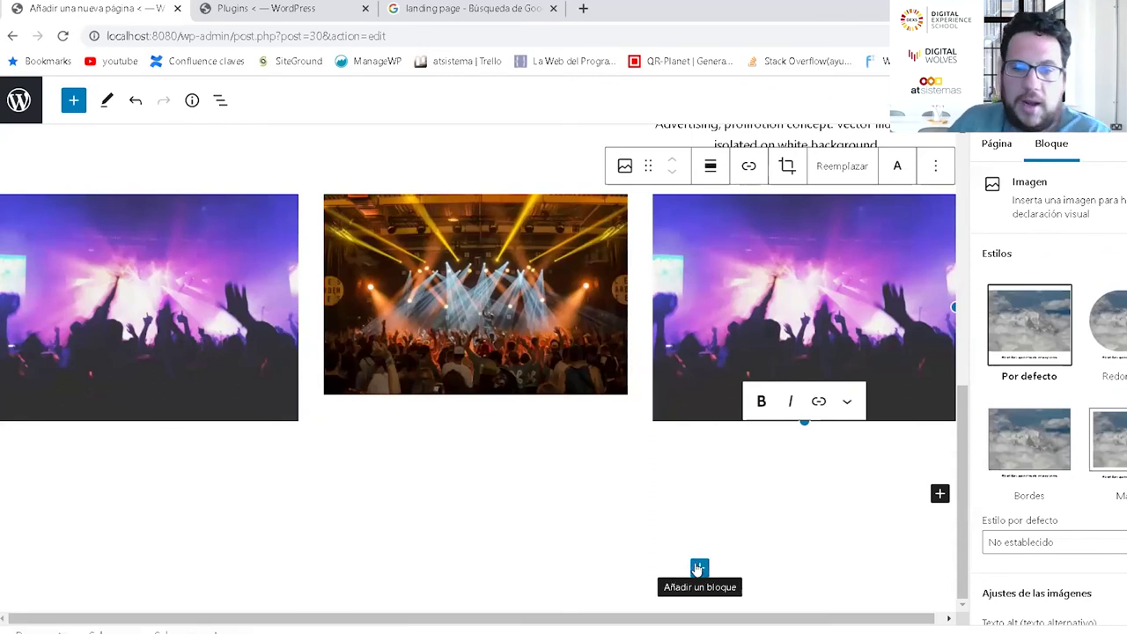
{"action": "scroll", "coordinate": [624, 461], "scroll_direction": "up", "scroll_amount": 6}
{"action": "scroll", "coordinate": [617, 464], "scroll_direction": "down", "scroll_amount": 6}
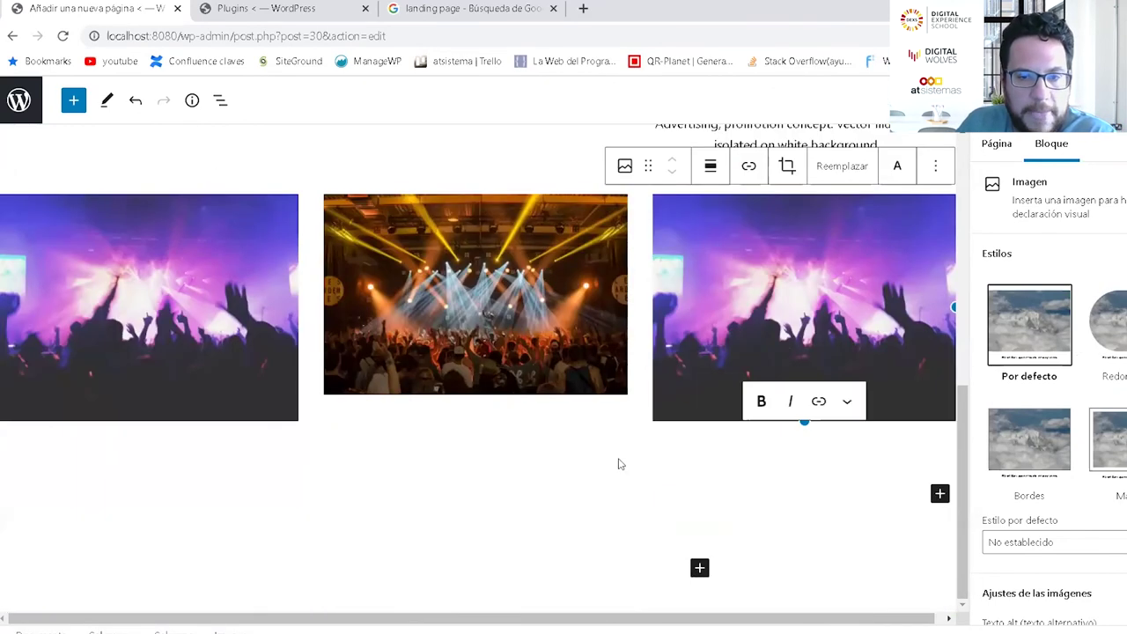
{"action": "left_click", "coordinate": [700, 569]}
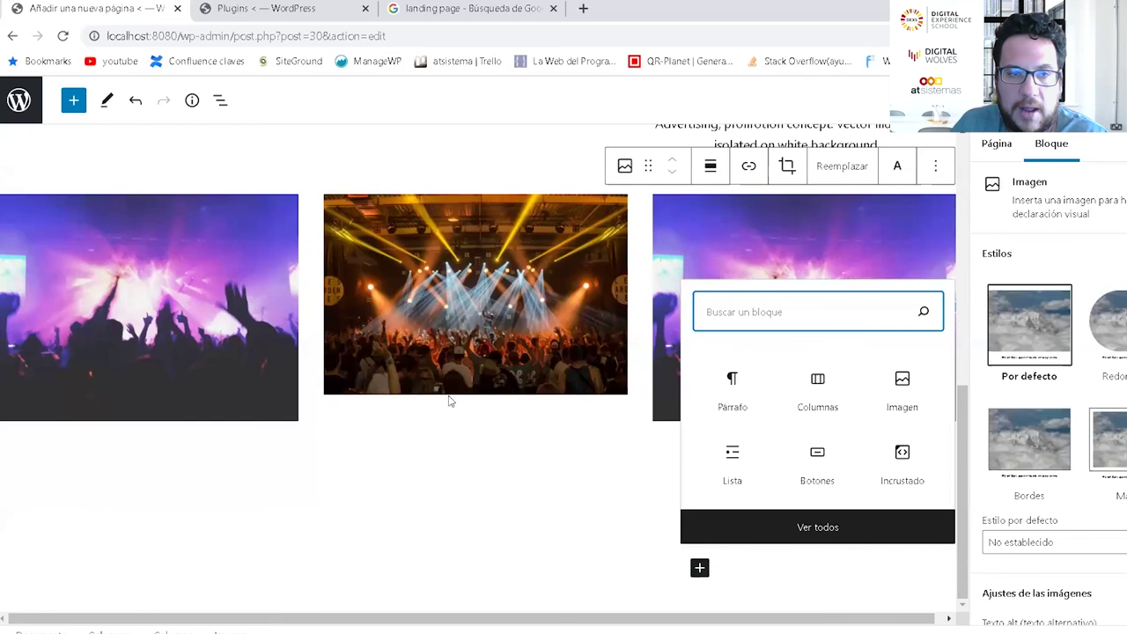
{"action": "left_click", "coordinate": [482, 453]}
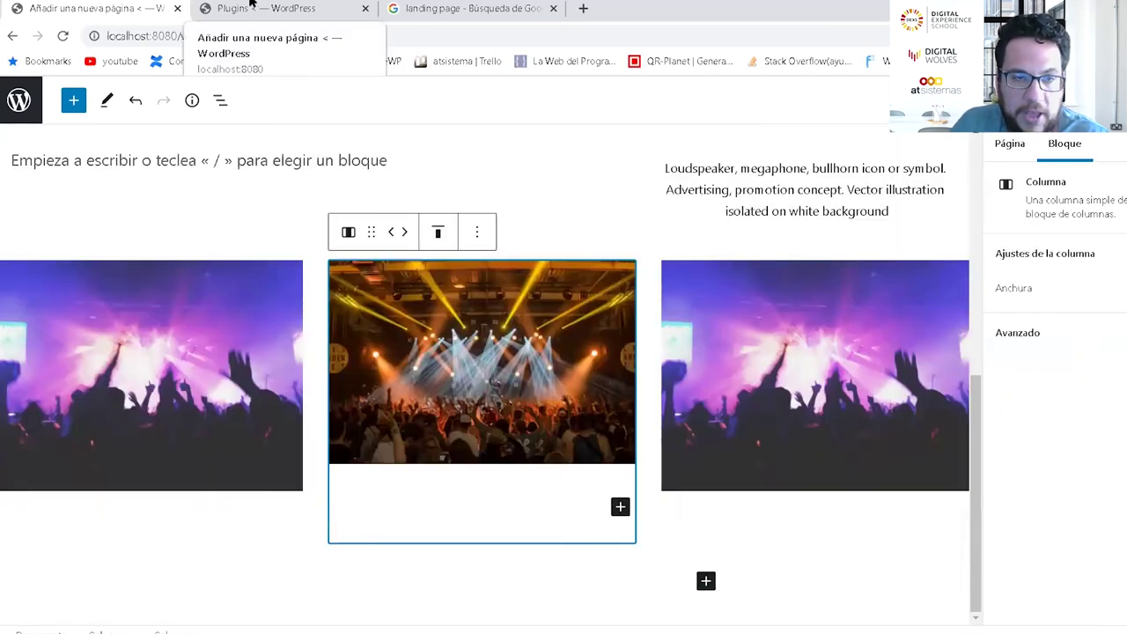
Step: Look up WPForms Lite among the installed plugins and return to the page editor
{"action": "left_click", "coordinate": [283, 12]}
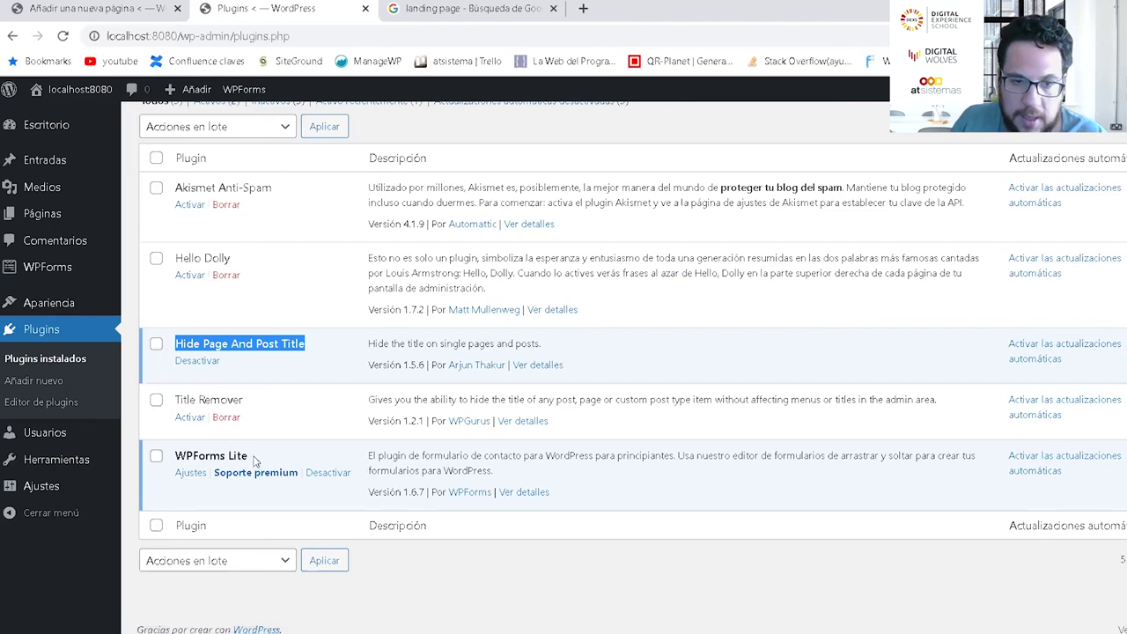
{"action": "left_click_drag", "start_coordinate": [251, 457], "coordinate": [171, 462]}
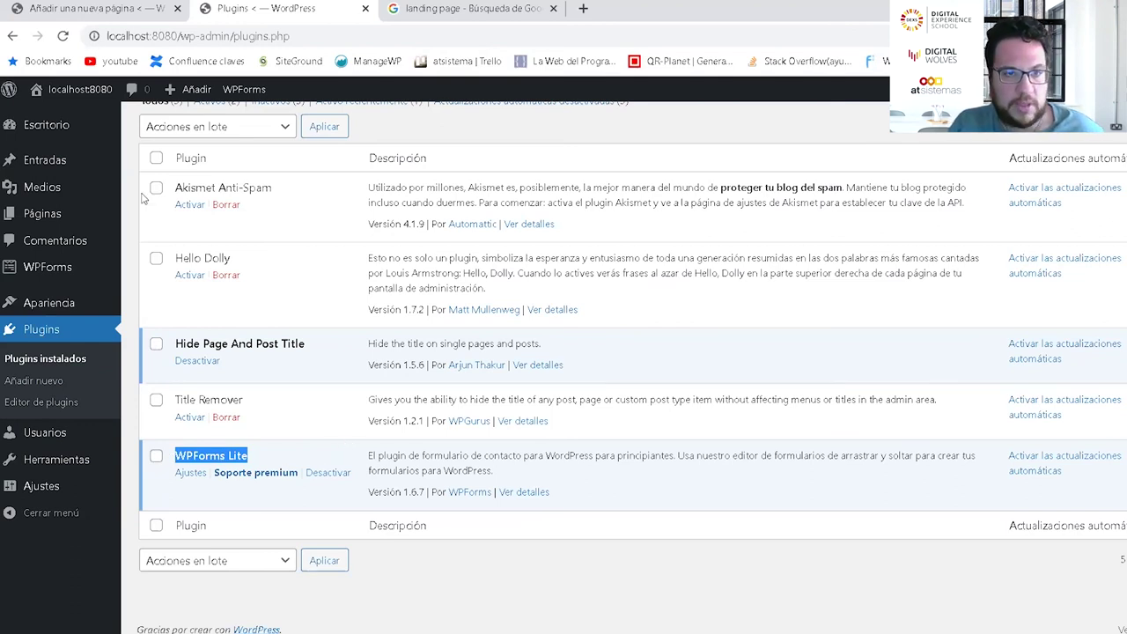
{"action": "left_click", "coordinate": [97, 9]}
Step: Search all blocks for "fo" and add a WPForms block below the three-column image row
{"action": "left_click", "coordinate": [706, 581]}
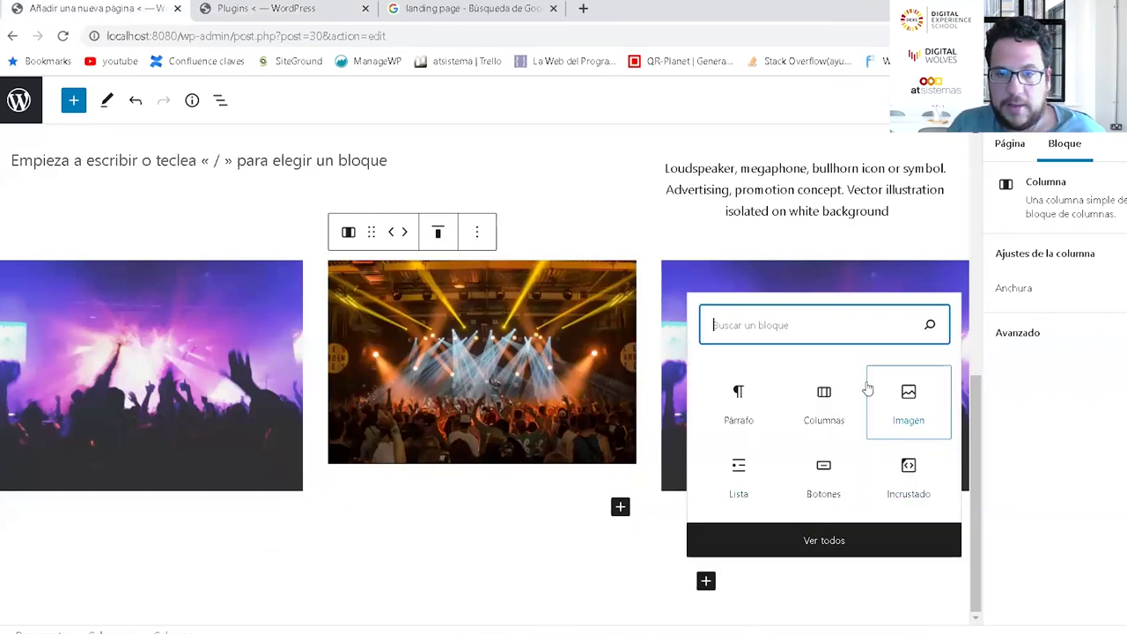
{"action": "left_click", "coordinate": [841, 533]}
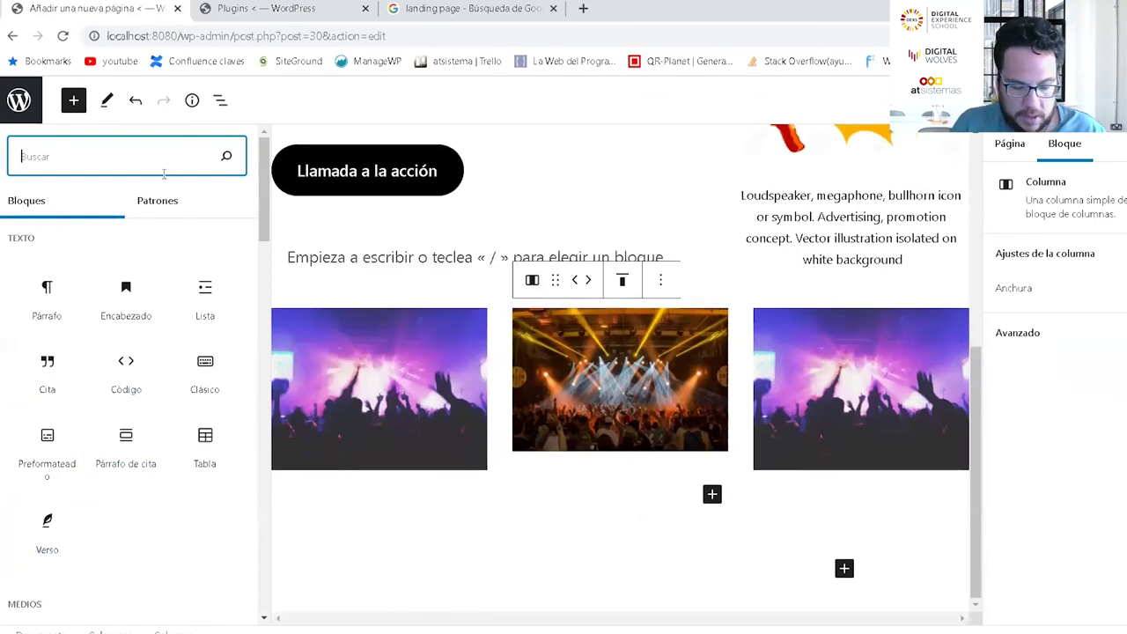
{"action": "type", "text": "fo"}
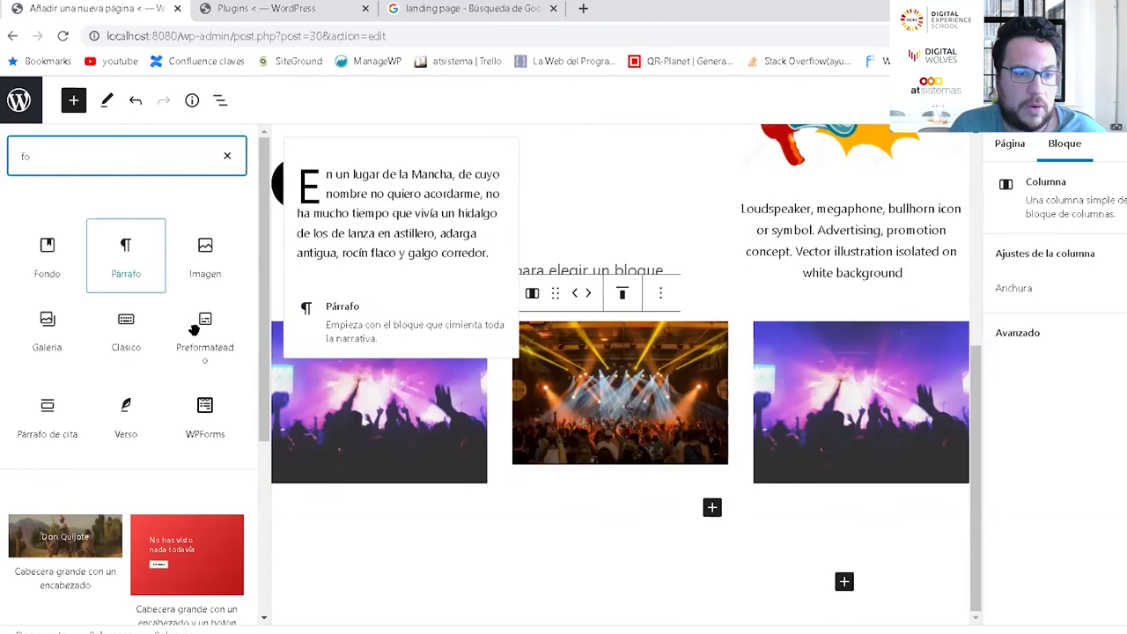
{"action": "left_click_drag", "start_coordinate": [206, 410], "coordinate": [588, 581]}
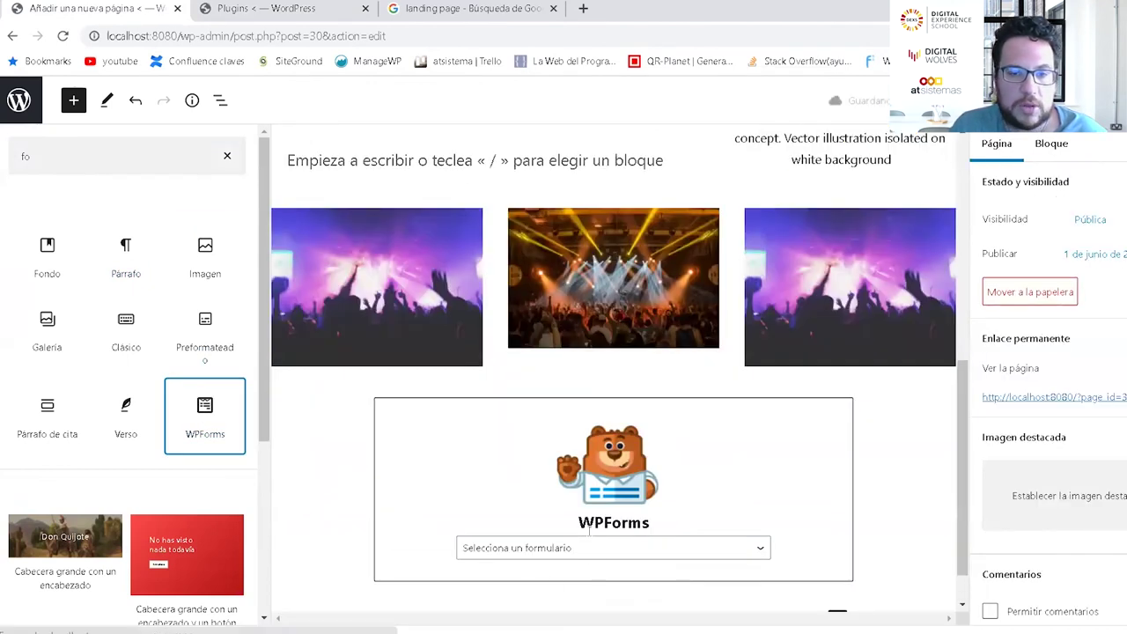
Step: Choose the correoLanding form for the WPForms block
{"action": "left_click", "coordinate": [584, 553]}
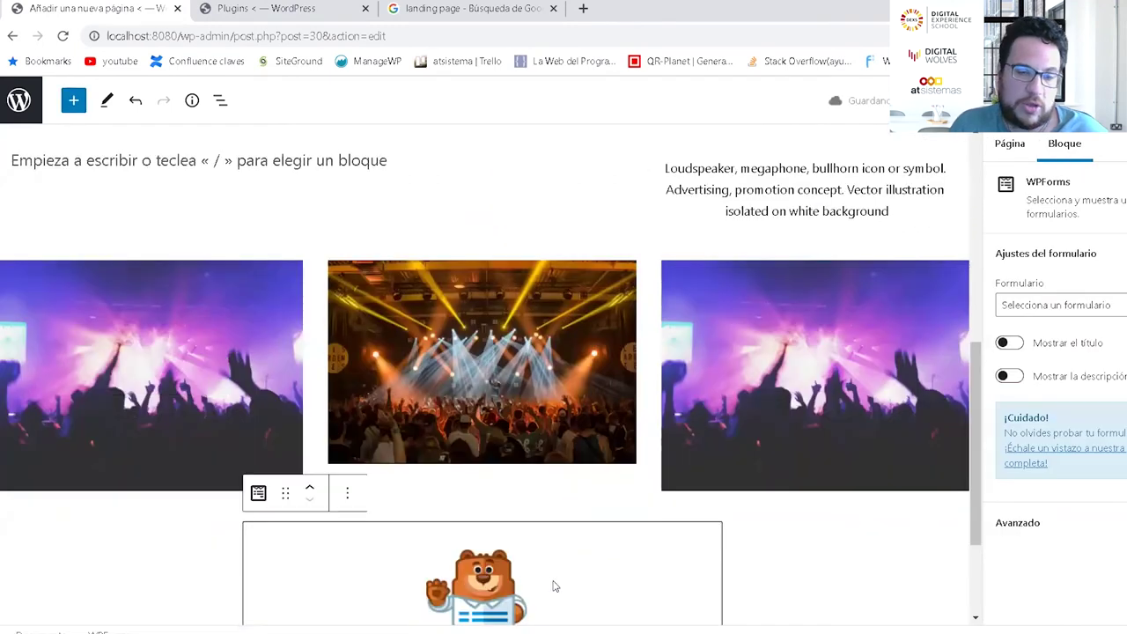
{"action": "scroll", "coordinate": [563, 556], "scroll_direction": "down", "scroll_amount": 2}
{"action": "left_click", "coordinate": [553, 515]}
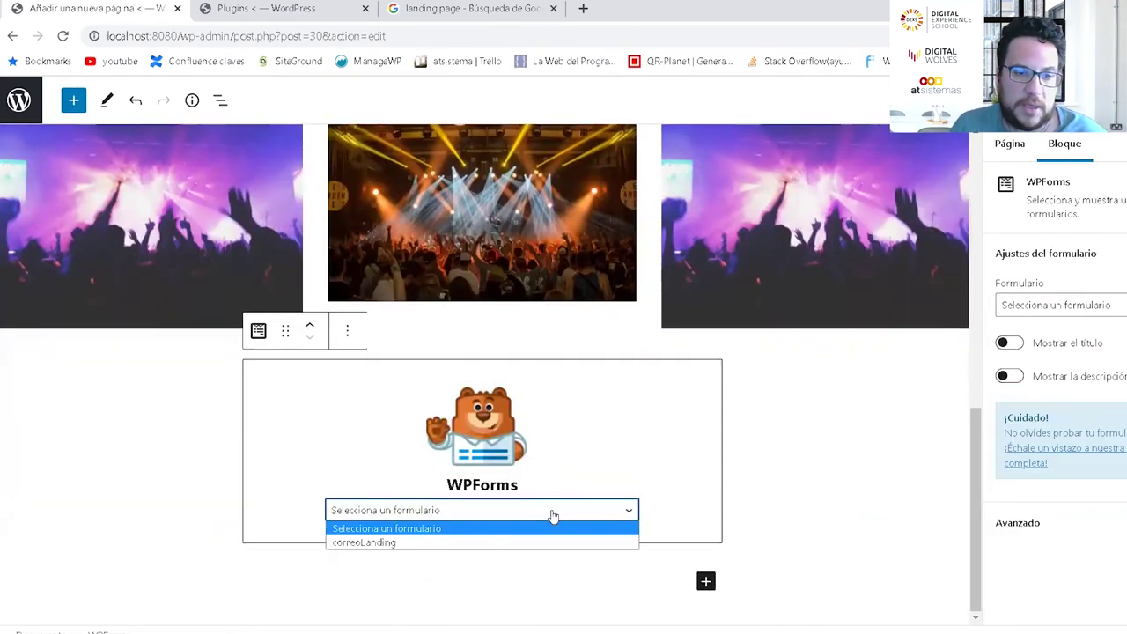
{"action": "left_click", "coordinate": [417, 543]}
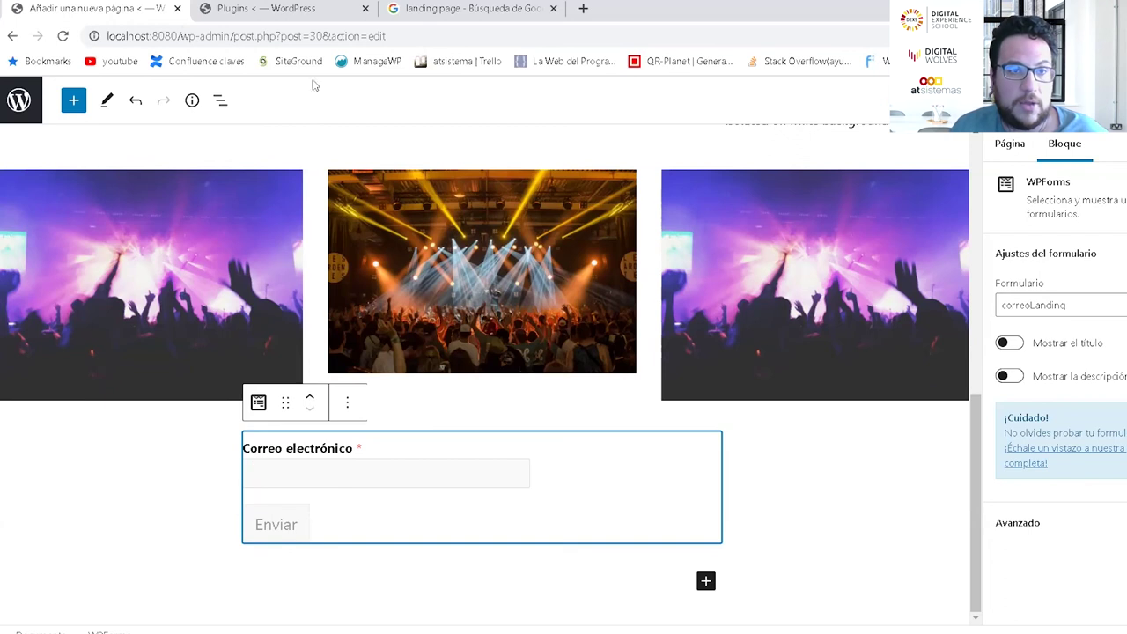
Step: Create a new form named "aaa" in WPForms from the "Formulario de contacto simple" template
{"action": "left_click", "coordinate": [298, 8]}
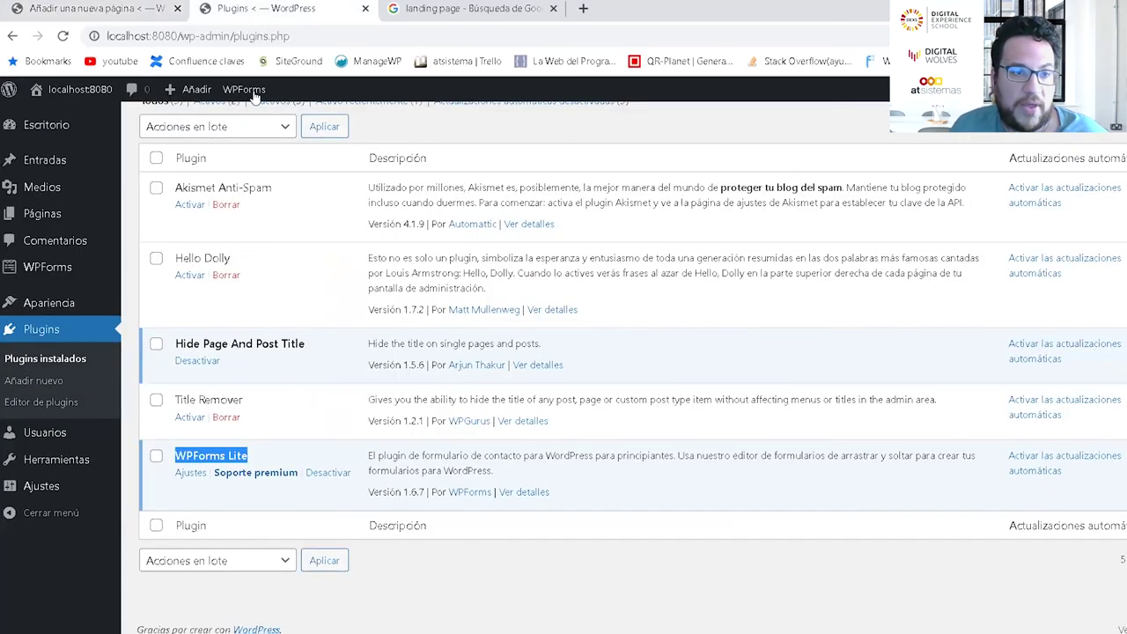
{"action": "left_click", "coordinate": [51, 280]}
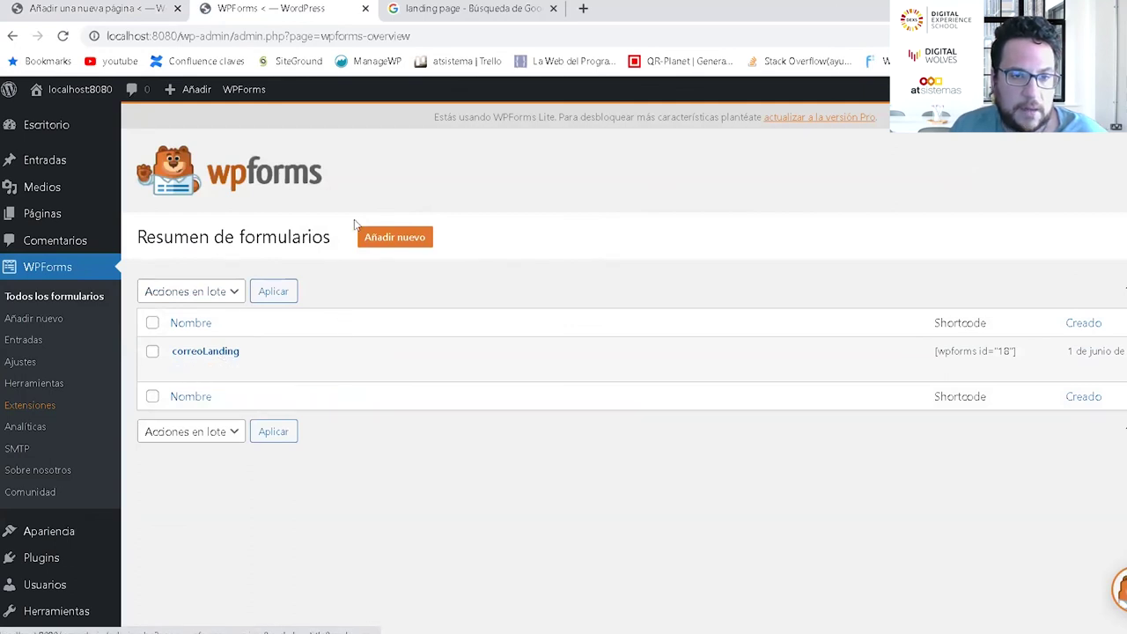
{"action": "left_click", "coordinate": [393, 240]}
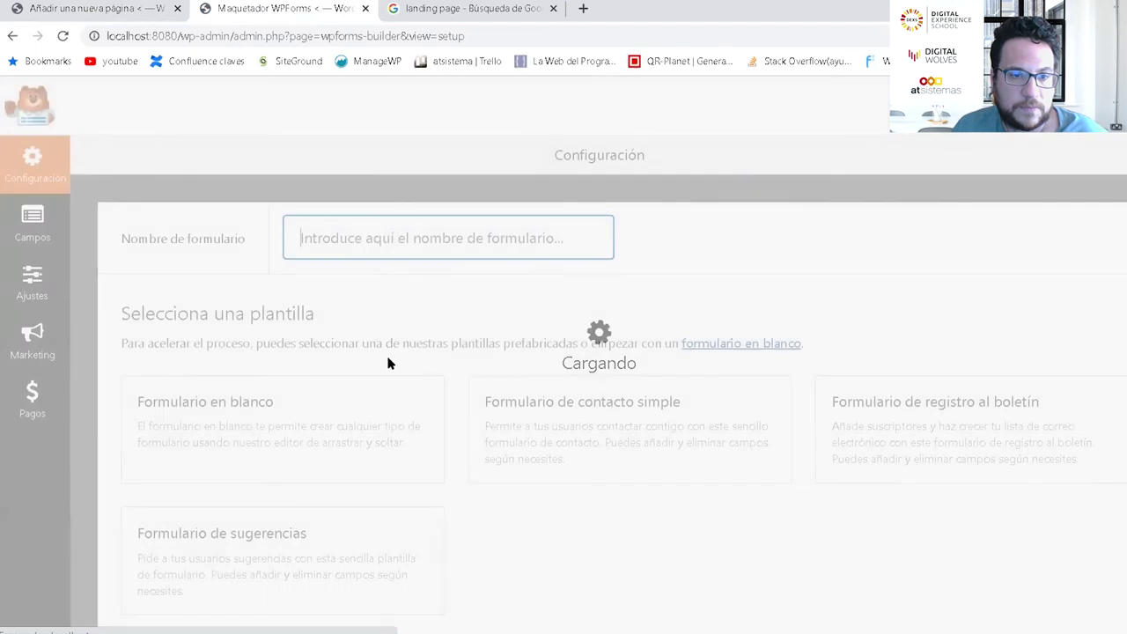
{"action": "mouse_move", "coordinate": [607, 455]}
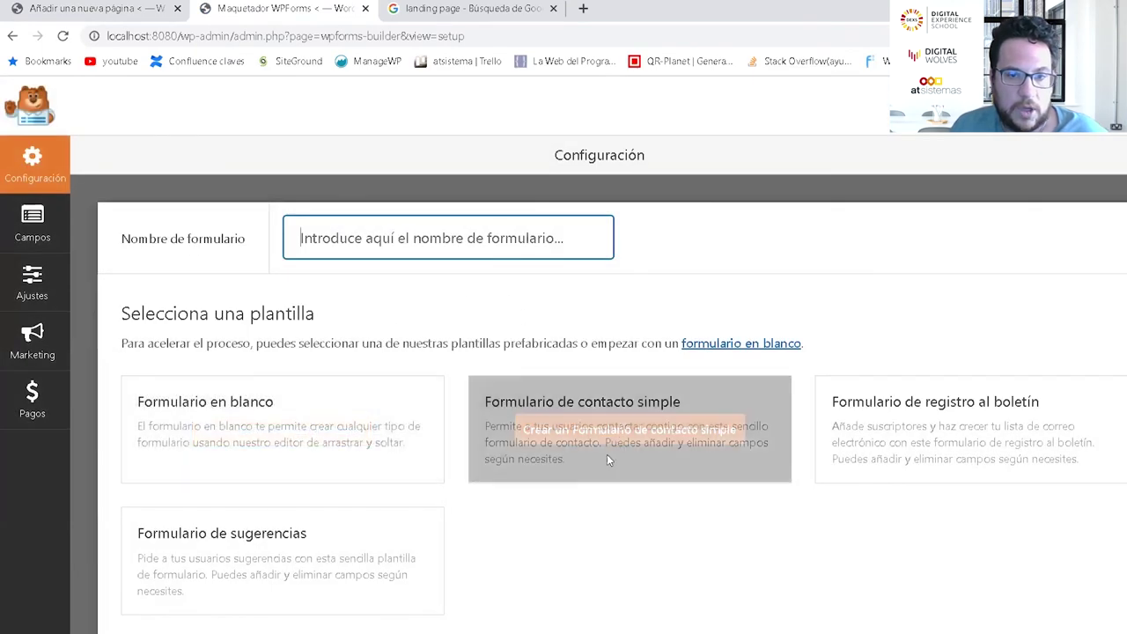
{"action": "left_click", "coordinate": [512, 244]}
{"action": "type", "text": "aaa"}
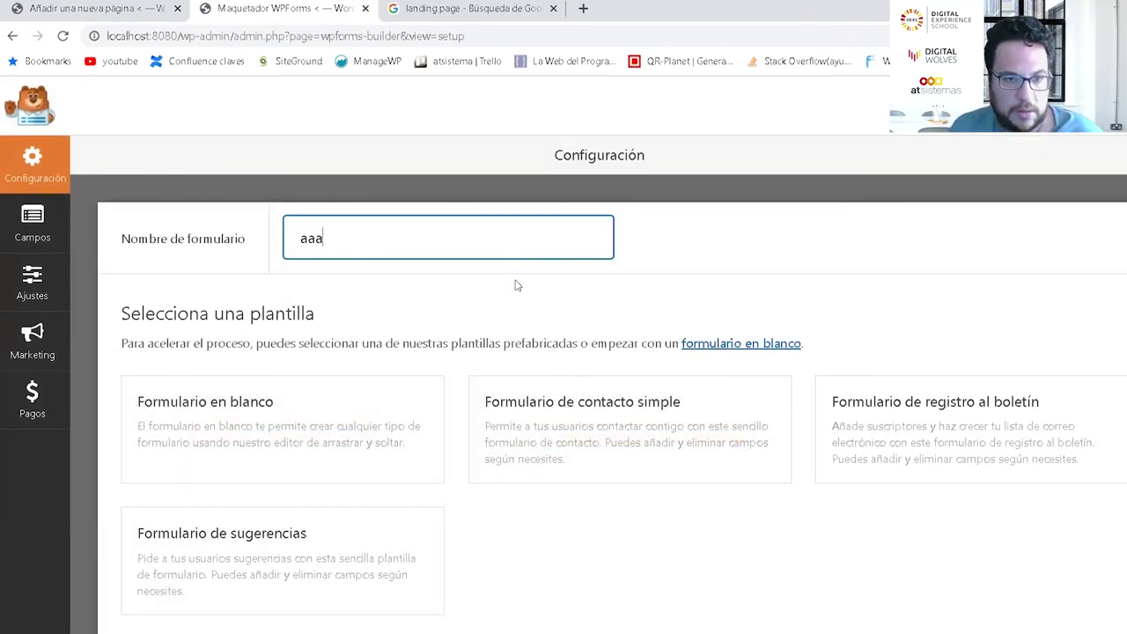
{"action": "left_click", "coordinate": [534, 428]}
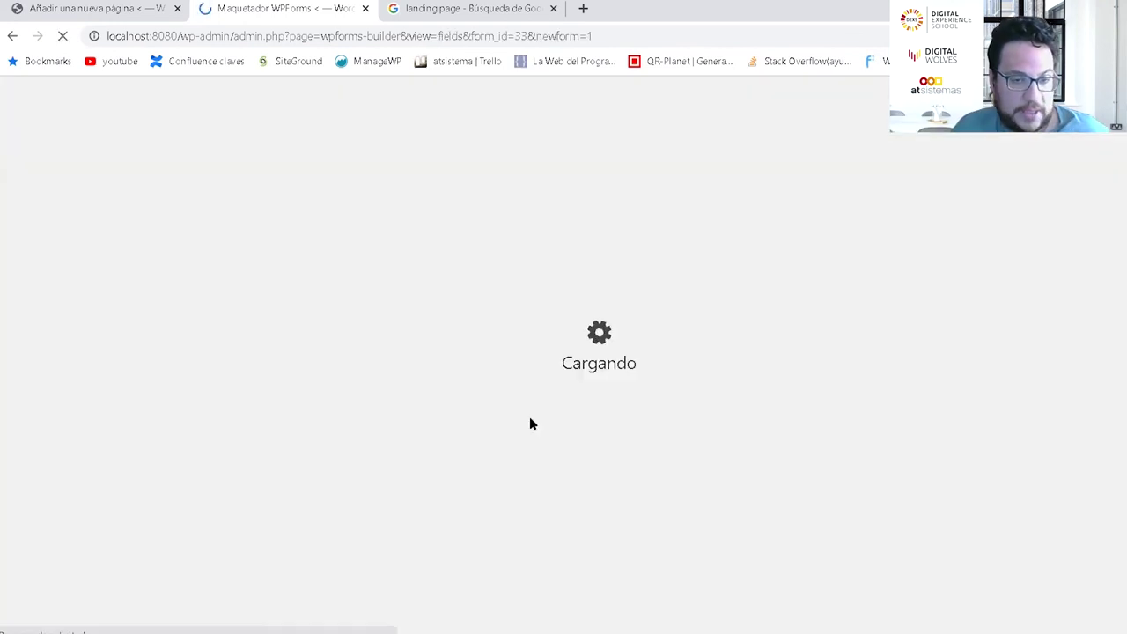
Step: Delete the Nombre field from the aaa form and confirm the removal
{"action": "scroll", "coordinate": [528, 408], "scroll_direction": "down", "scroll_amount": 1}
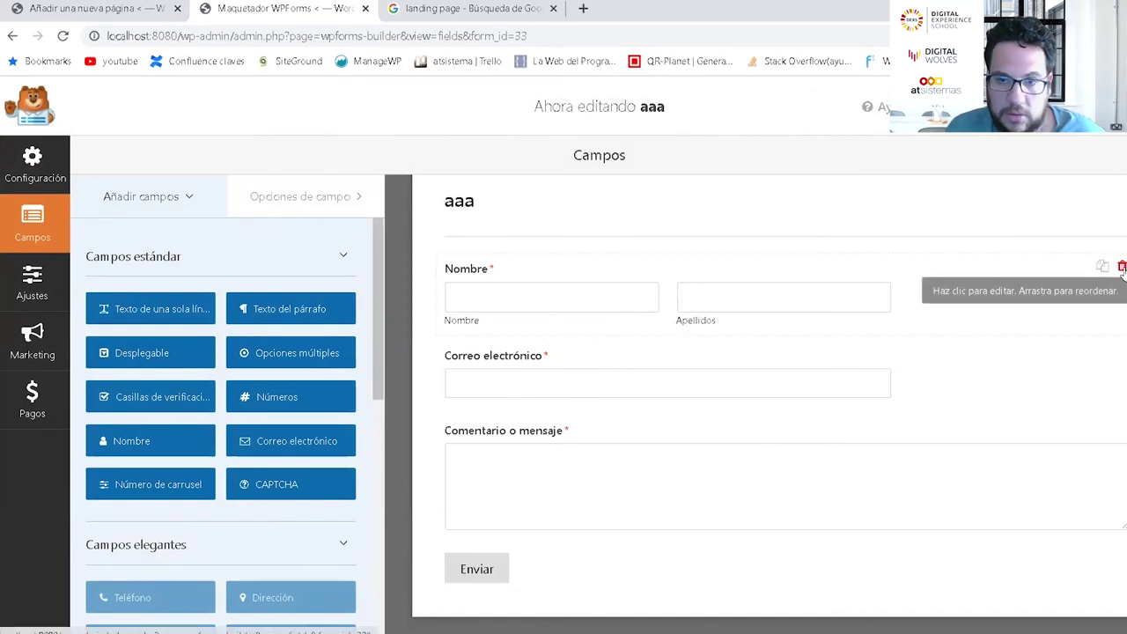
{"action": "left_click", "coordinate": [1121, 268]}
{"action": "left_click", "coordinate": [533, 413]}
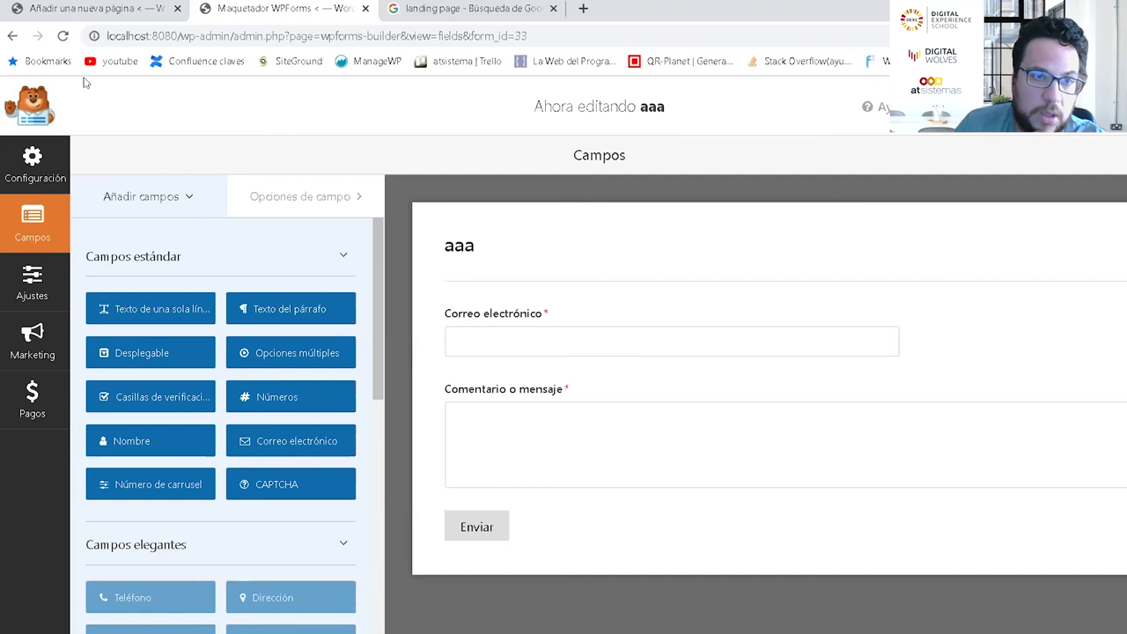
Step: Return to the landing page in the editor and review its sections from the title down to the image row
{"action": "left_click", "coordinate": [75, 6]}
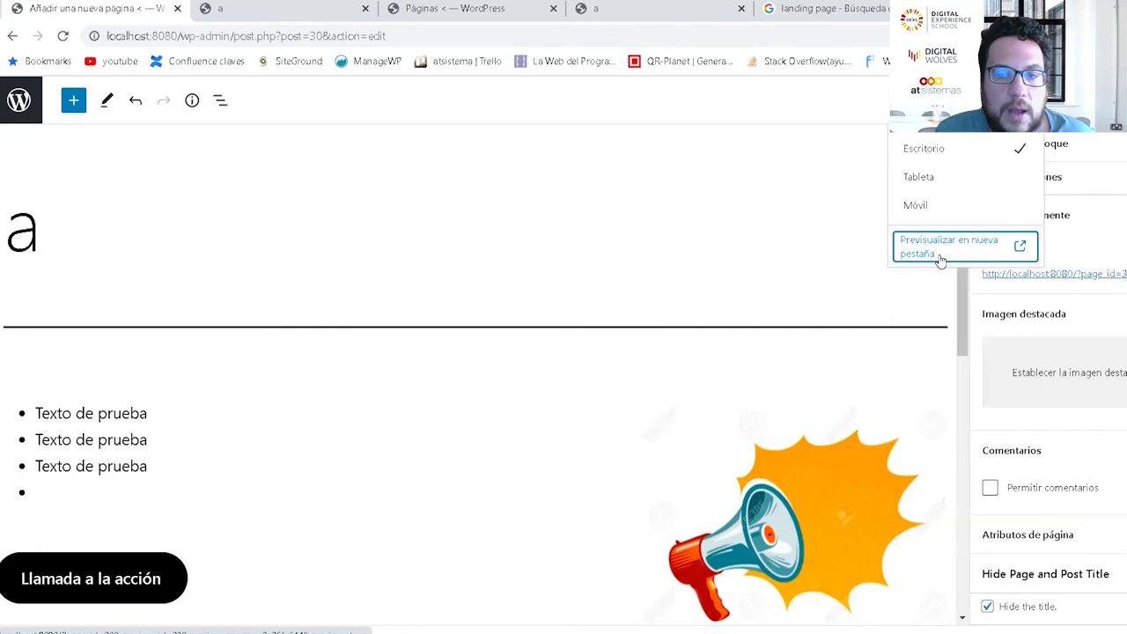
{"action": "scroll", "coordinate": [838, 392], "scroll_direction": "down", "scroll_amount": 2}
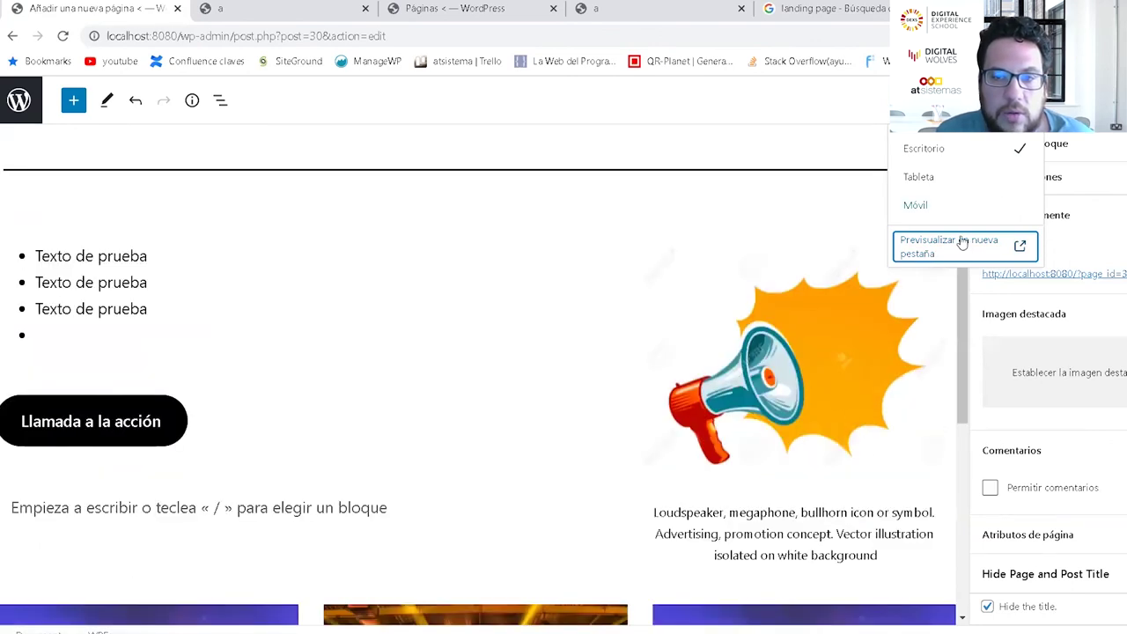
{"action": "scroll", "coordinate": [437, 425], "scroll_direction": "down", "scroll_amount": 3}
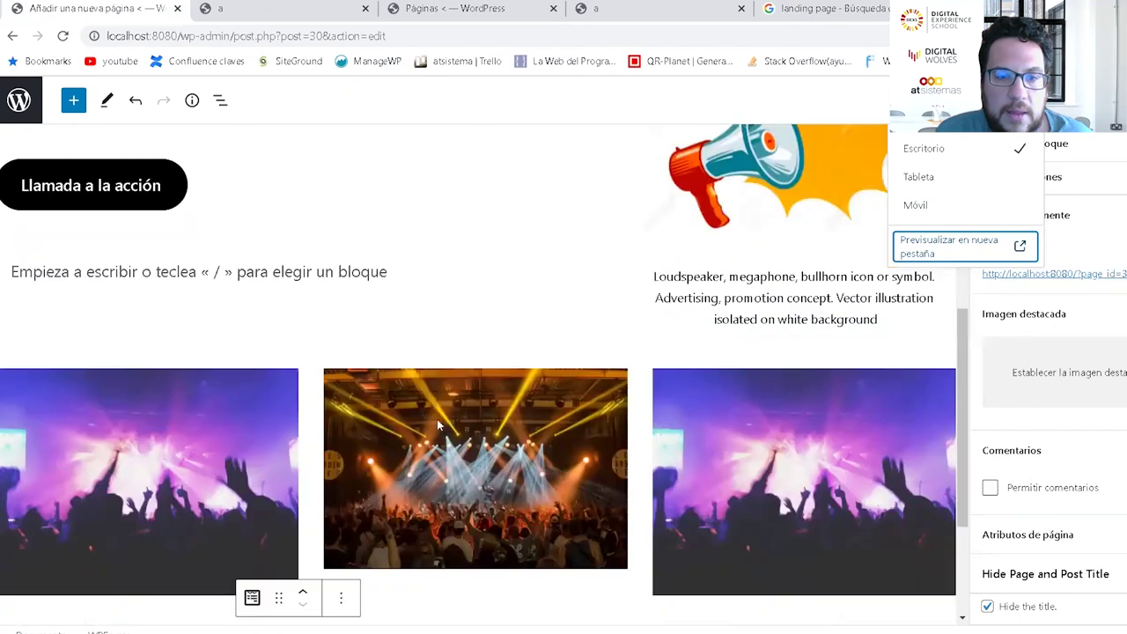
Step: Look over the whole landing page in the editor again, between the title and the form block below the images
{"action": "scroll", "coordinate": [322, 420], "scroll_direction": "down", "scroll_amount": 2}
{"action": "scroll", "coordinate": [484, 380], "scroll_direction": "up", "scroll_amount": 4}
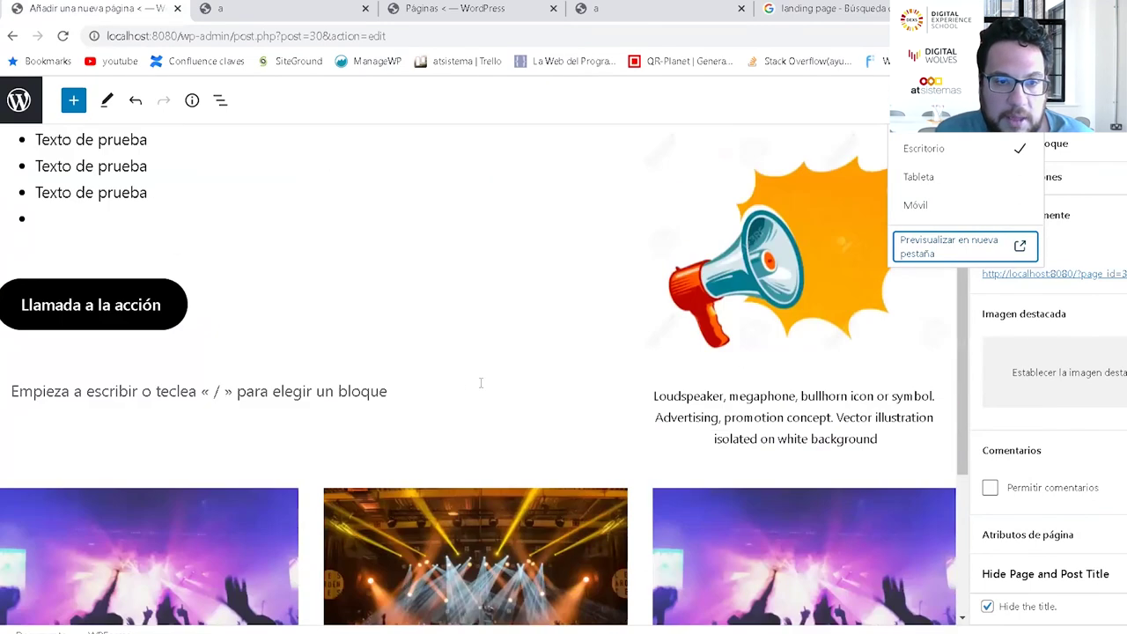
{"action": "scroll", "coordinate": [299, 340], "scroll_direction": "up", "scroll_amount": 3}
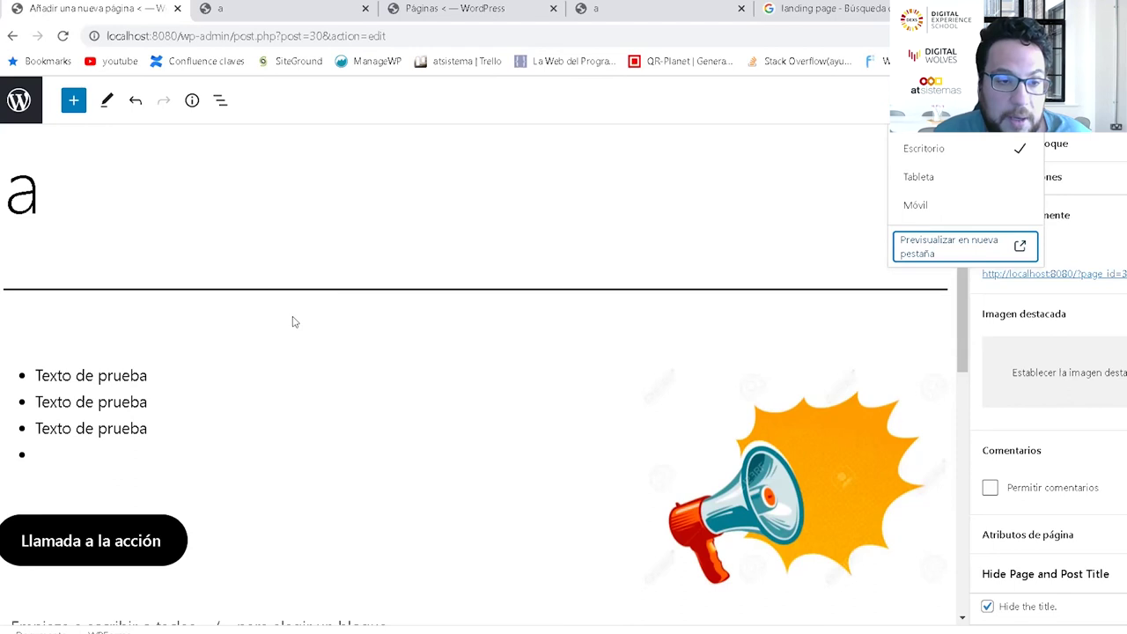
{"action": "scroll", "coordinate": [291, 432], "scroll_direction": "down", "scroll_amount": 4}
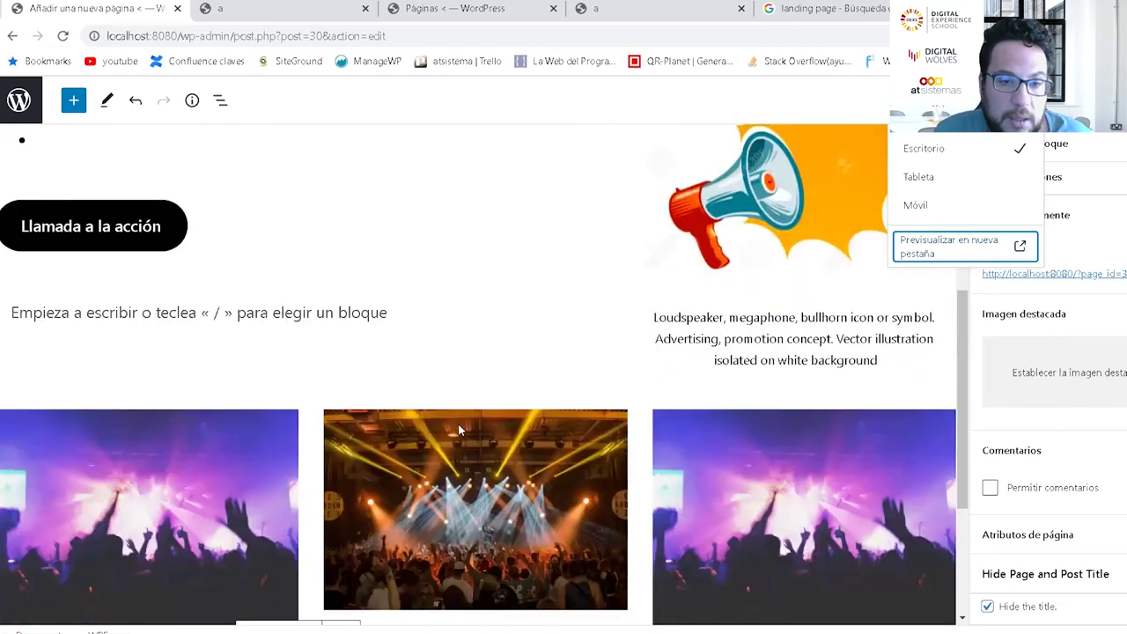
{"action": "scroll", "coordinate": [423, 329], "scroll_direction": "down", "scroll_amount": 2}
{"action": "scroll", "coordinate": [219, 420], "scroll_direction": "down", "scroll_amount": 1}
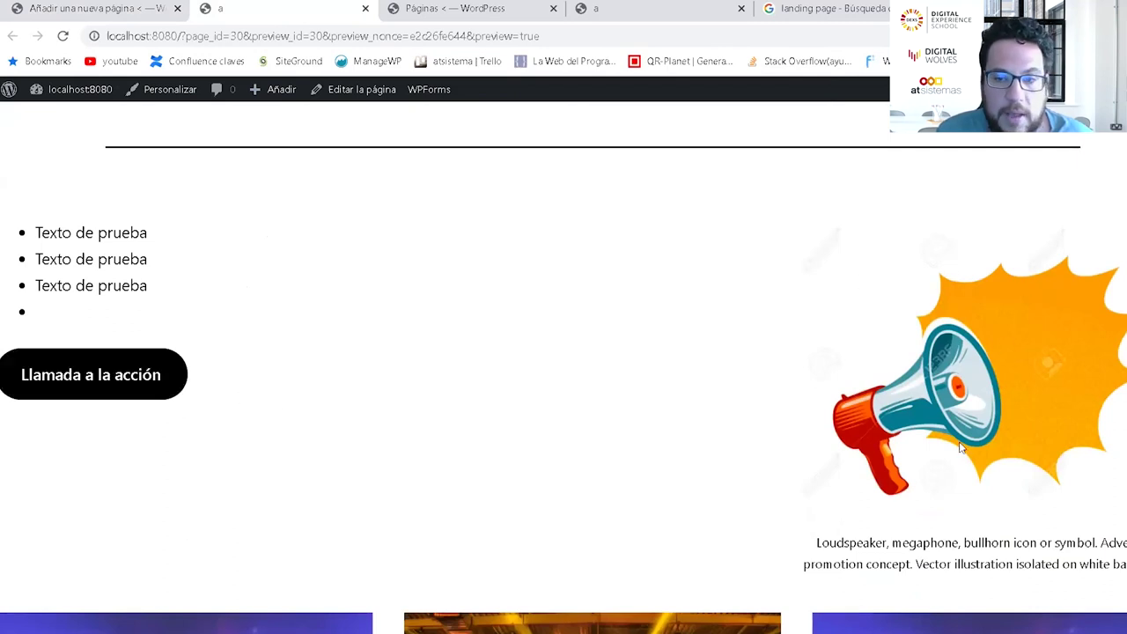
Step: Fill in an email address in the Correo electrónico field of the contact form on the landing page preview
{"action": "scroll", "coordinate": [979, 425], "scroll_direction": "down", "scroll_amount": 1}
{"action": "scroll", "coordinate": [979, 425], "scroll_direction": "down", "scroll_amount": 6}
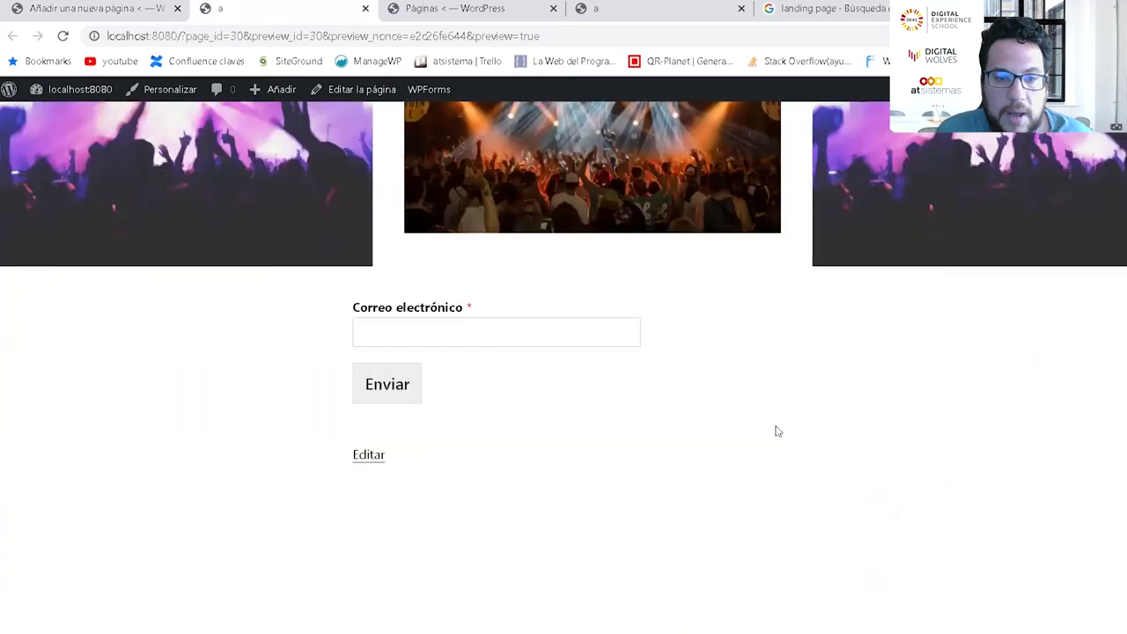
{"action": "left_click", "coordinate": [444, 327]}
{"action": "left_click", "coordinate": [442, 369]}
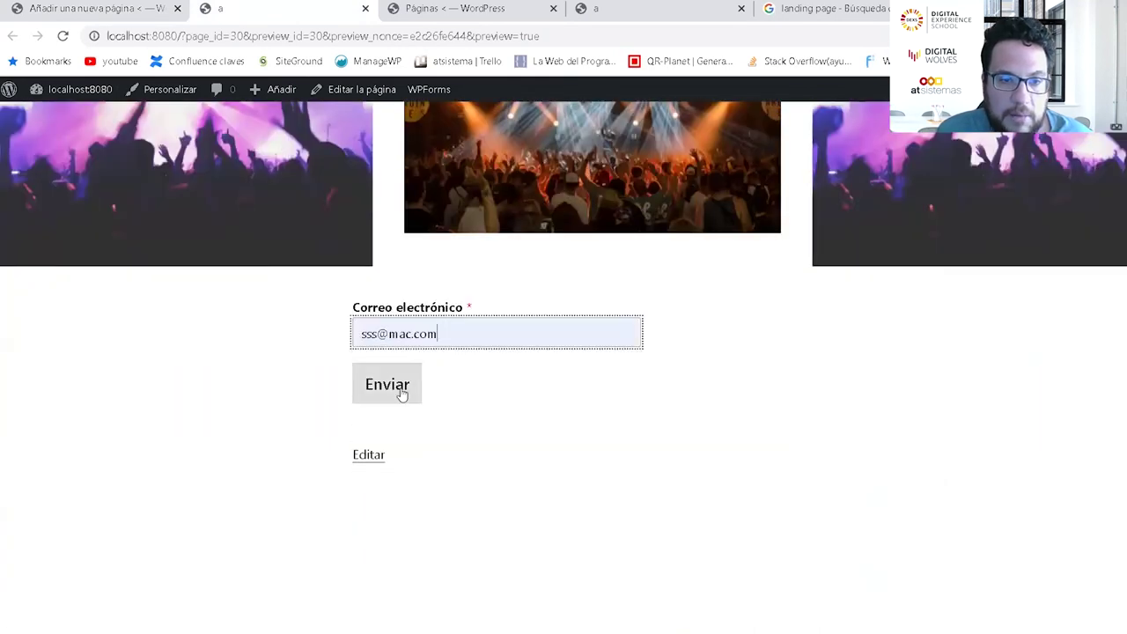